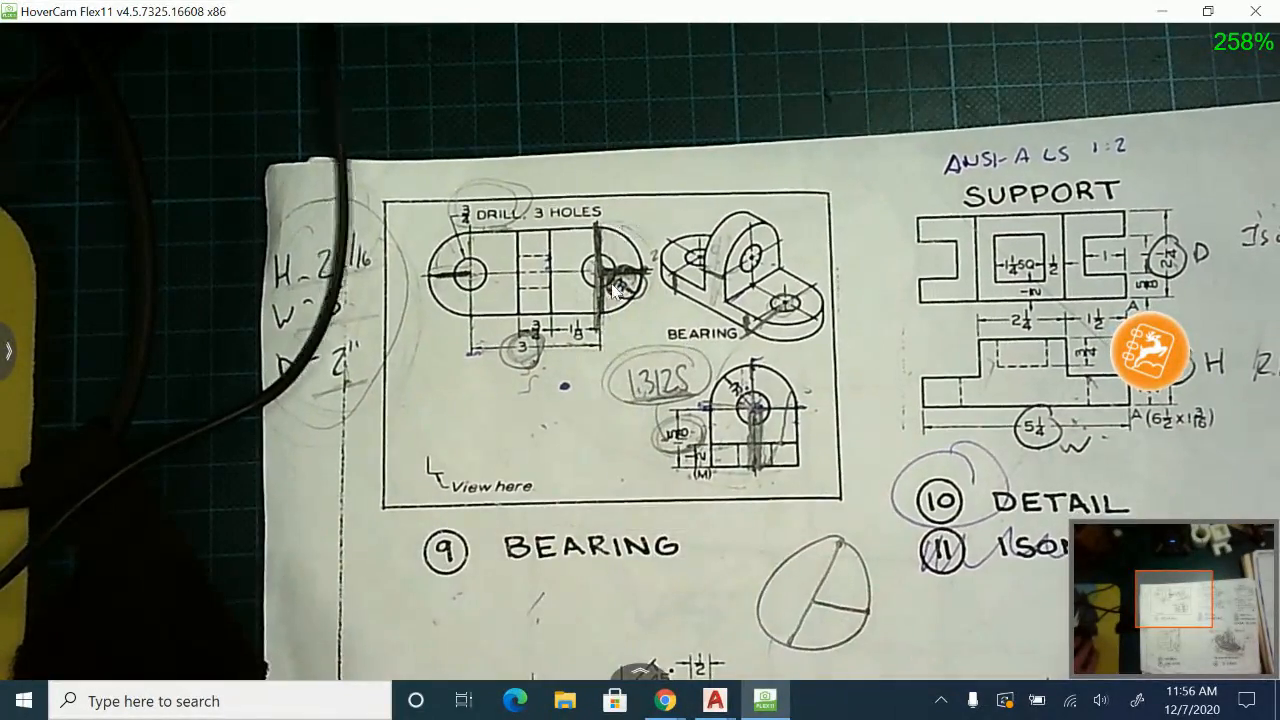
- Switch to the BearingDemo drawing in AutoCAD and offset the vertical construction line 5 units to the right
left_click(820, 615)
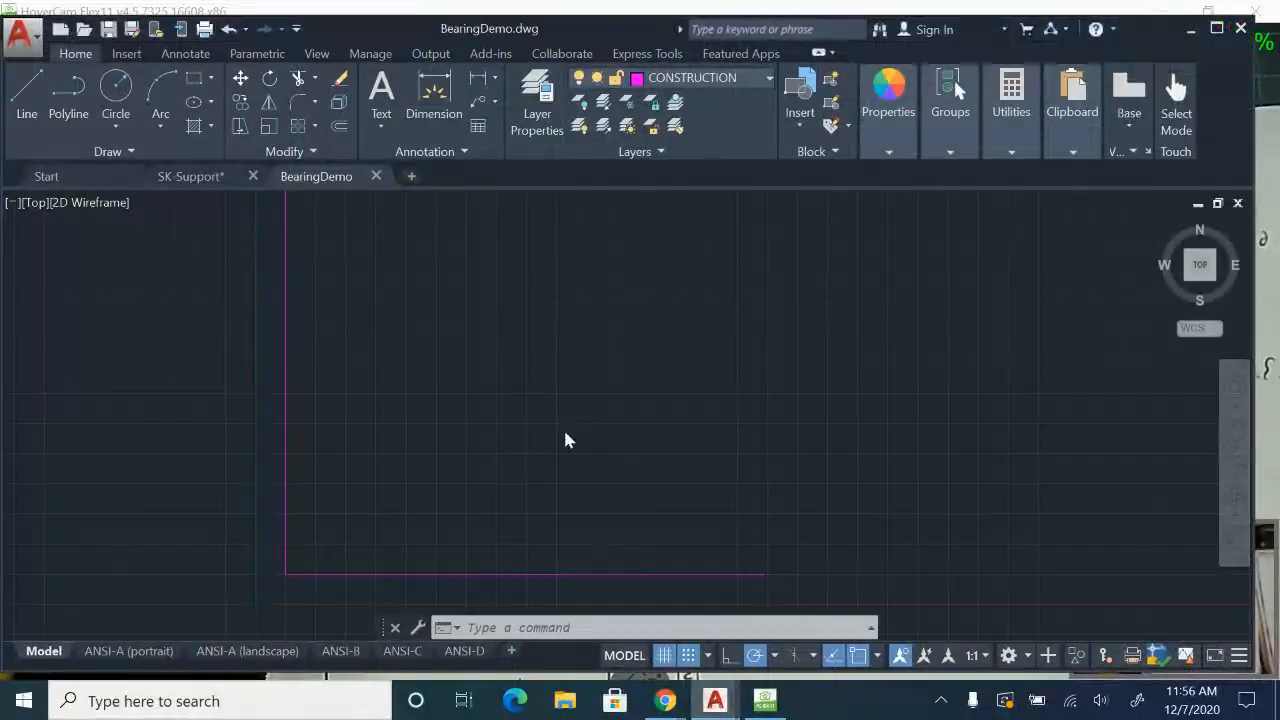
scroll(565, 440, "down", 2)
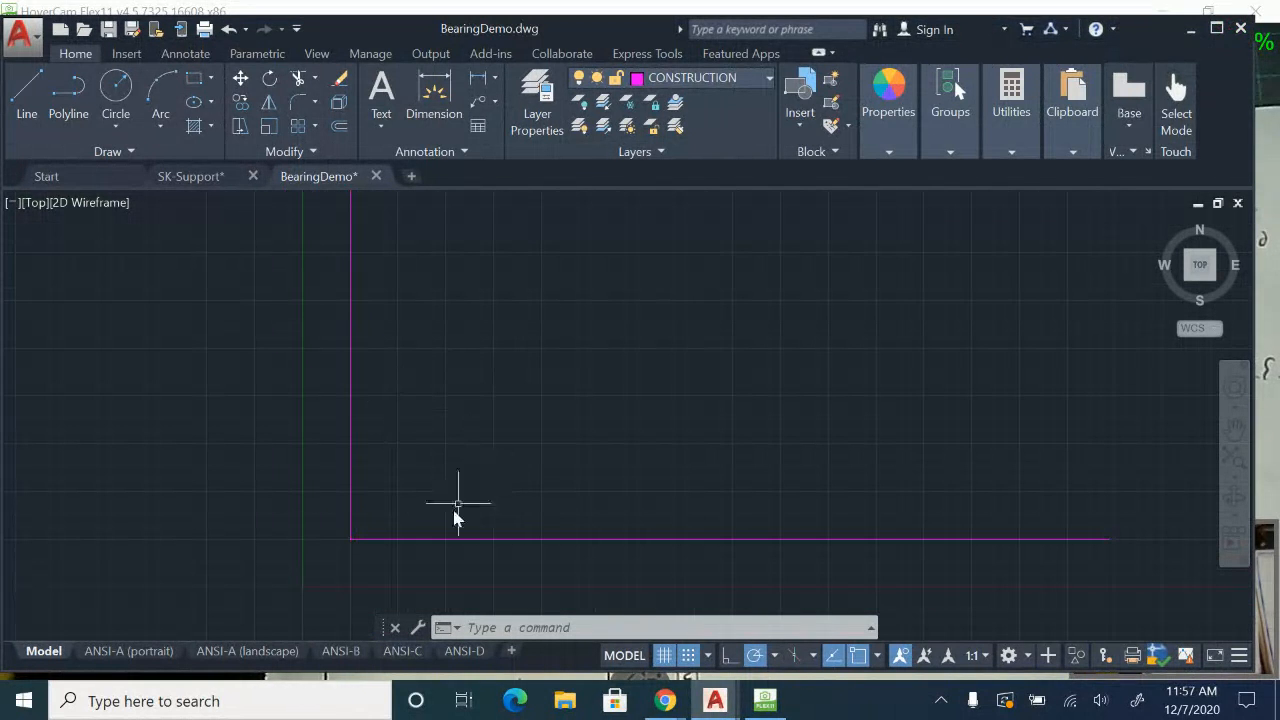
scroll(470, 524, "down", 1)
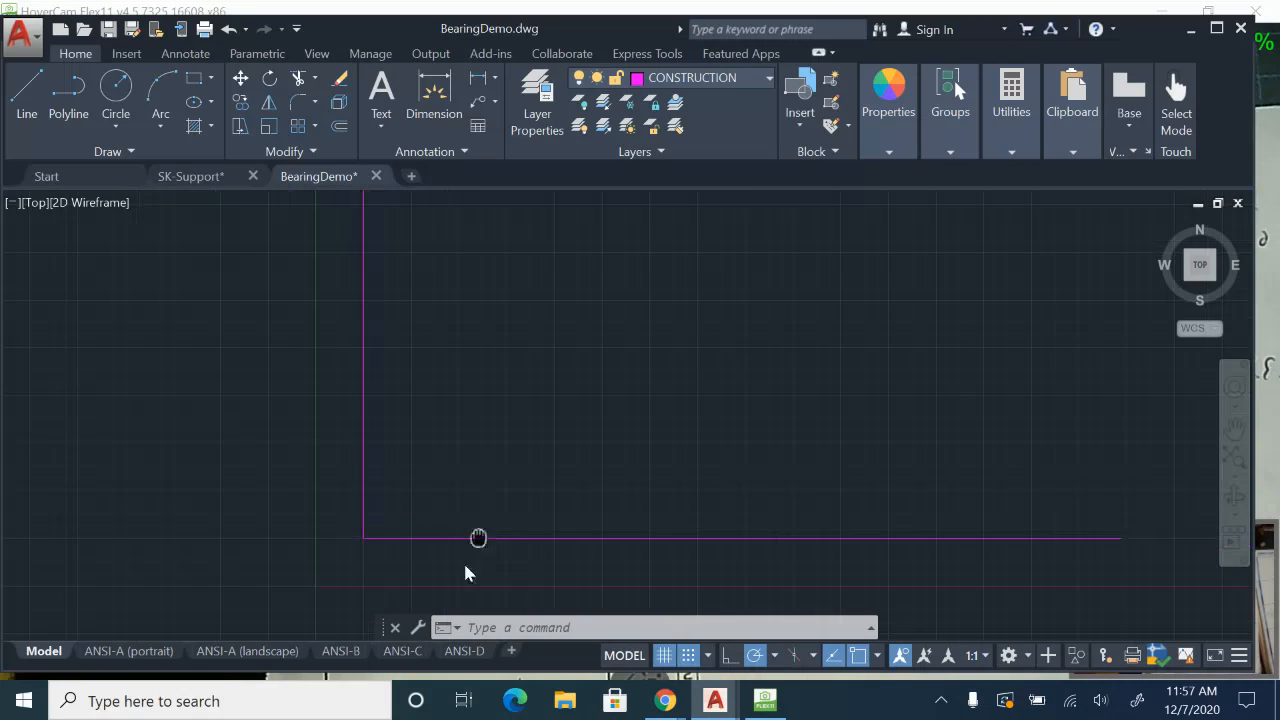
scroll(417, 400, "down", 2)
scroll(419, 446, "up", 4)
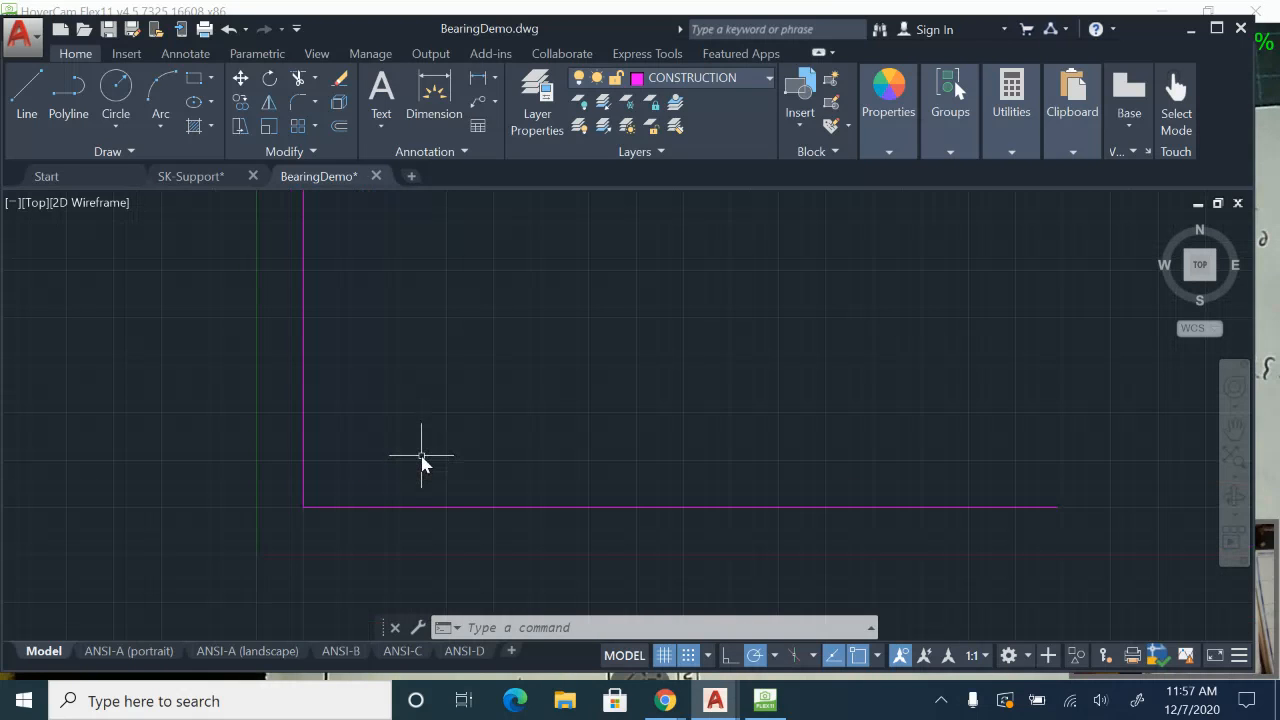
type("o")
key("Return")
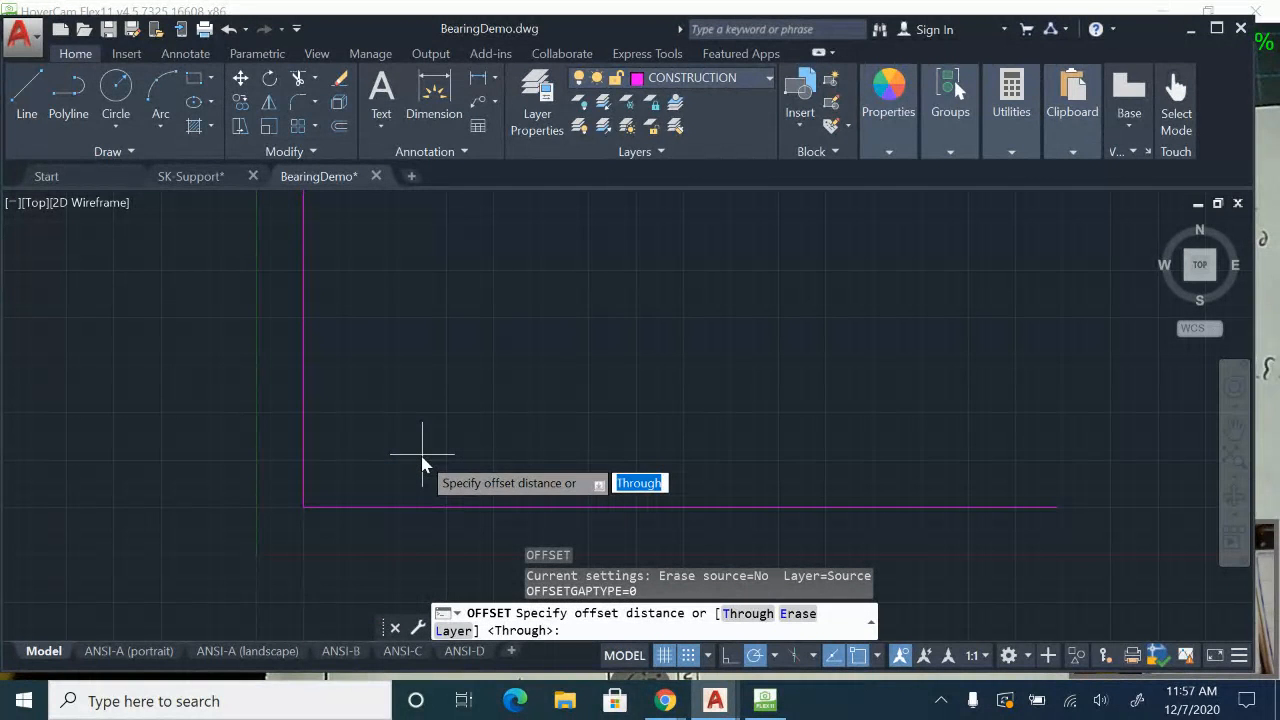
type("5")
key("Return")
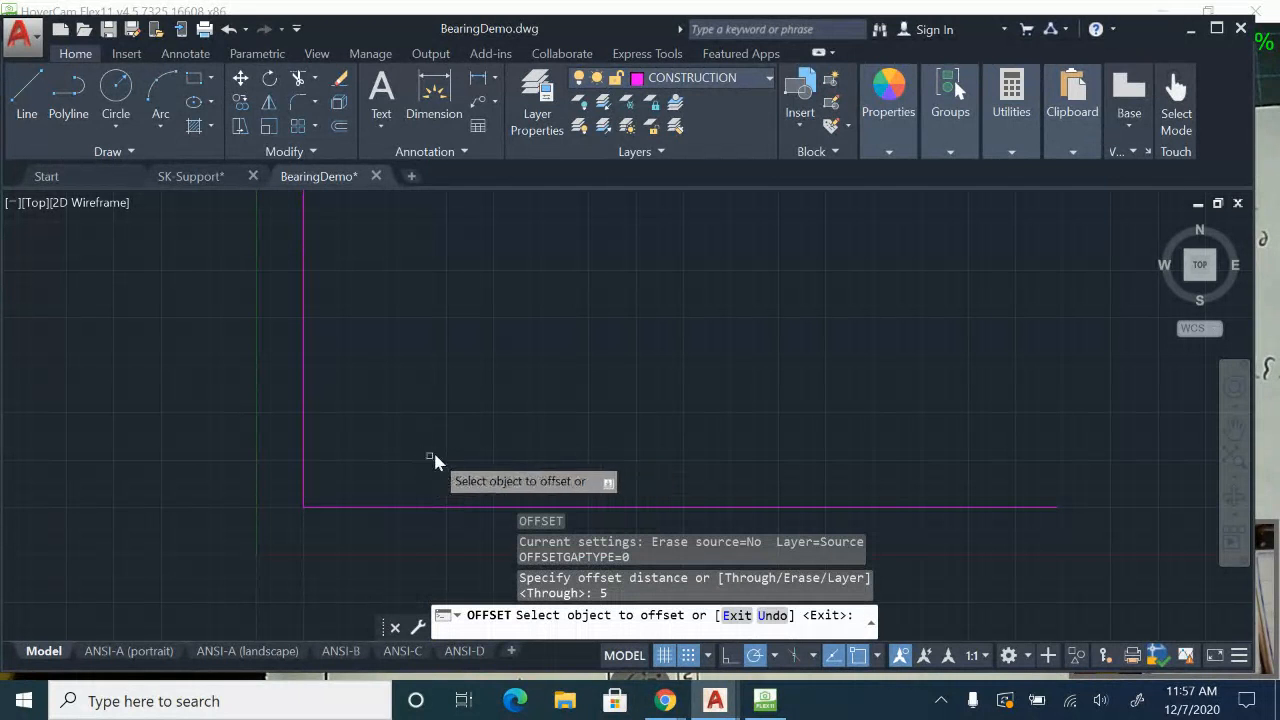
left_click(305, 452)
left_click(505, 453)
key("Escape")
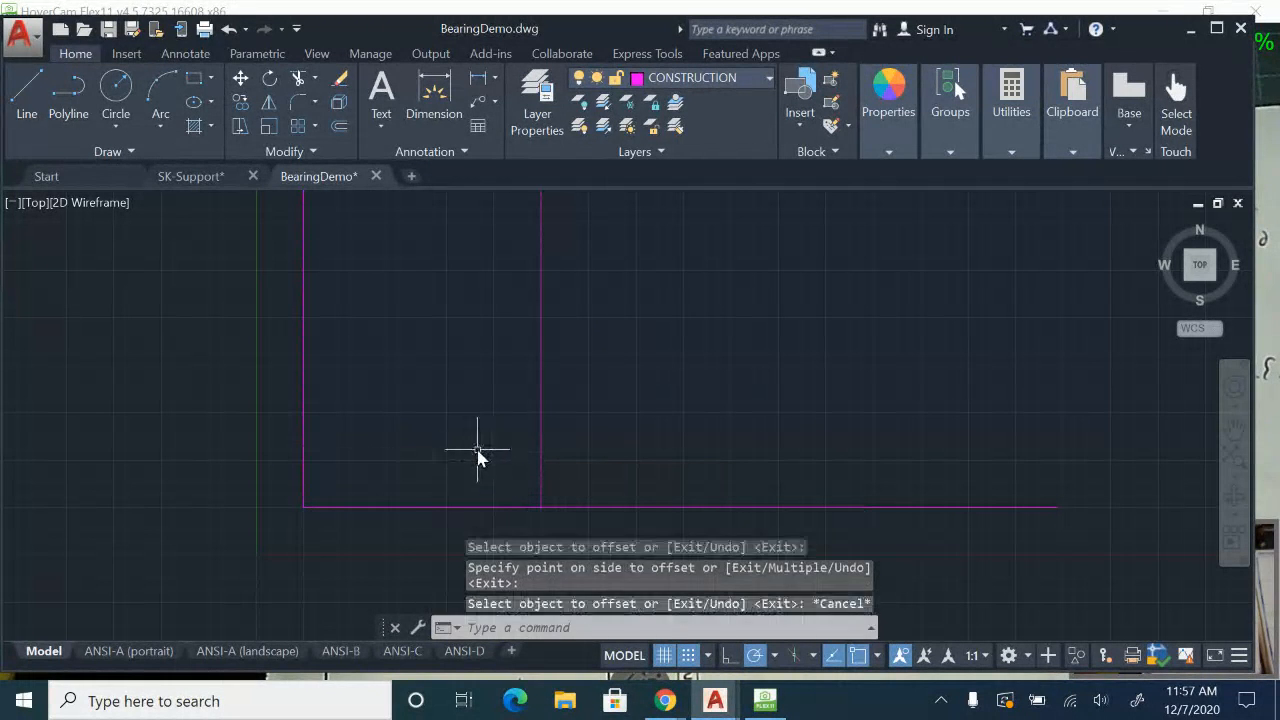
- Check the bearing's dimensions on the HoverCam sheet, return to the BearingDemo drawing and offset the bottom horizontal construction line 2.3125 upward
key("Return")
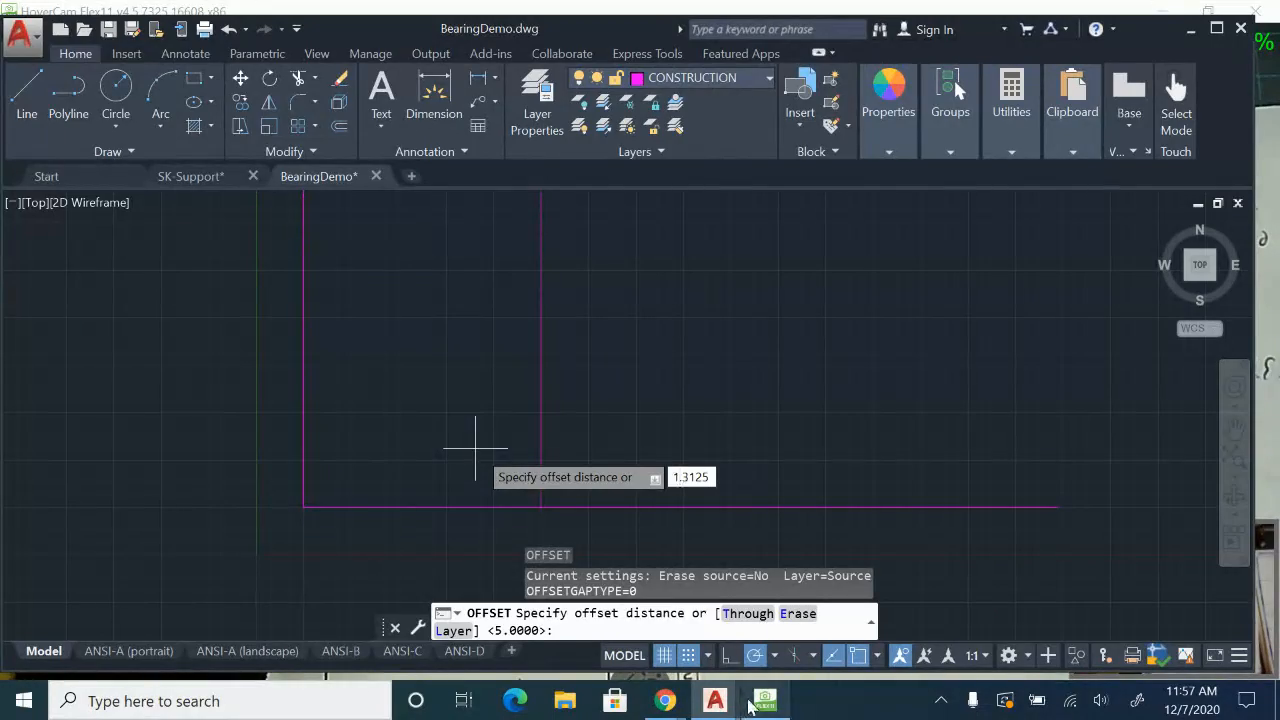
left_click(778, 706)
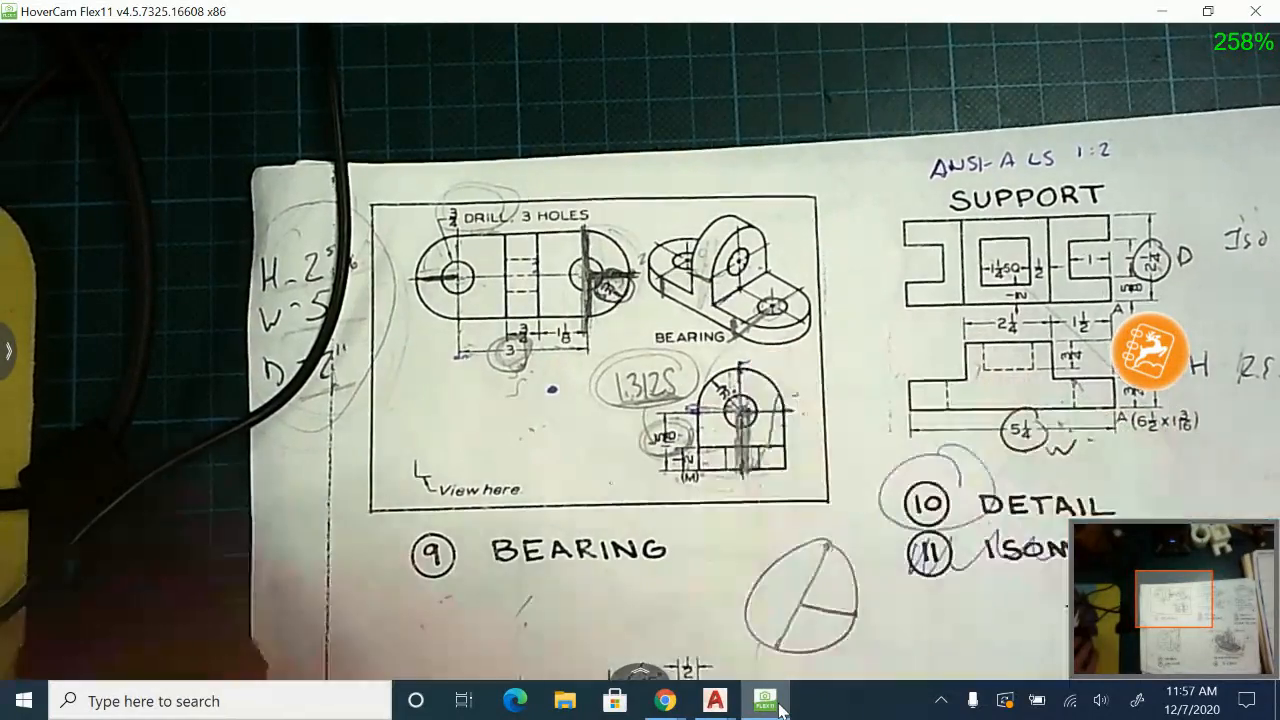
mouse_move(715, 700)
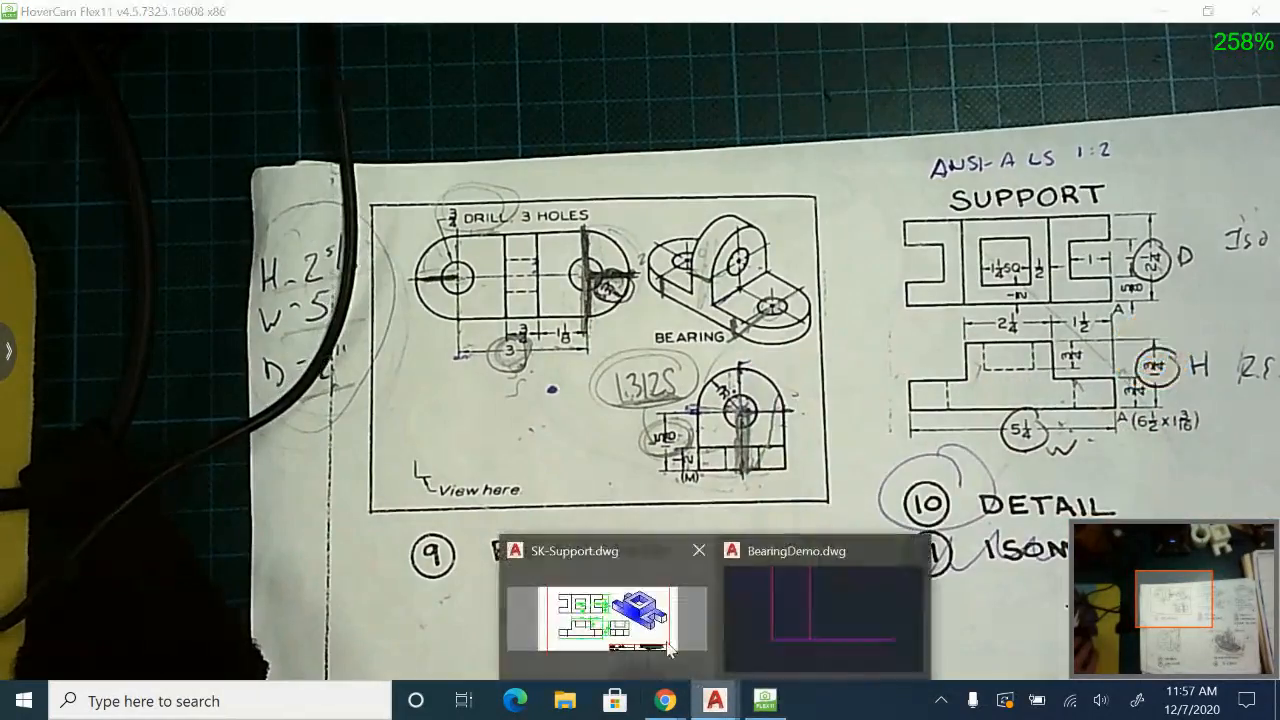
left_click(764, 613)
key("BackSpace")
type("2.3125")
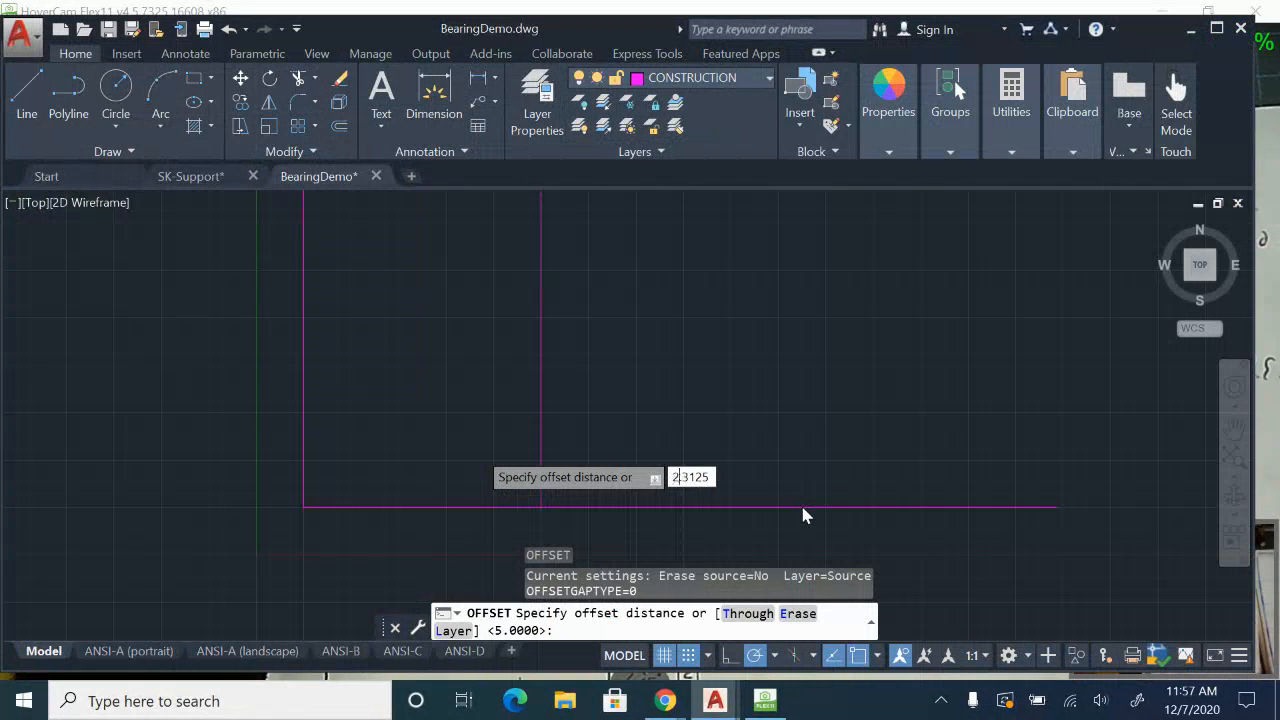
key("Return")
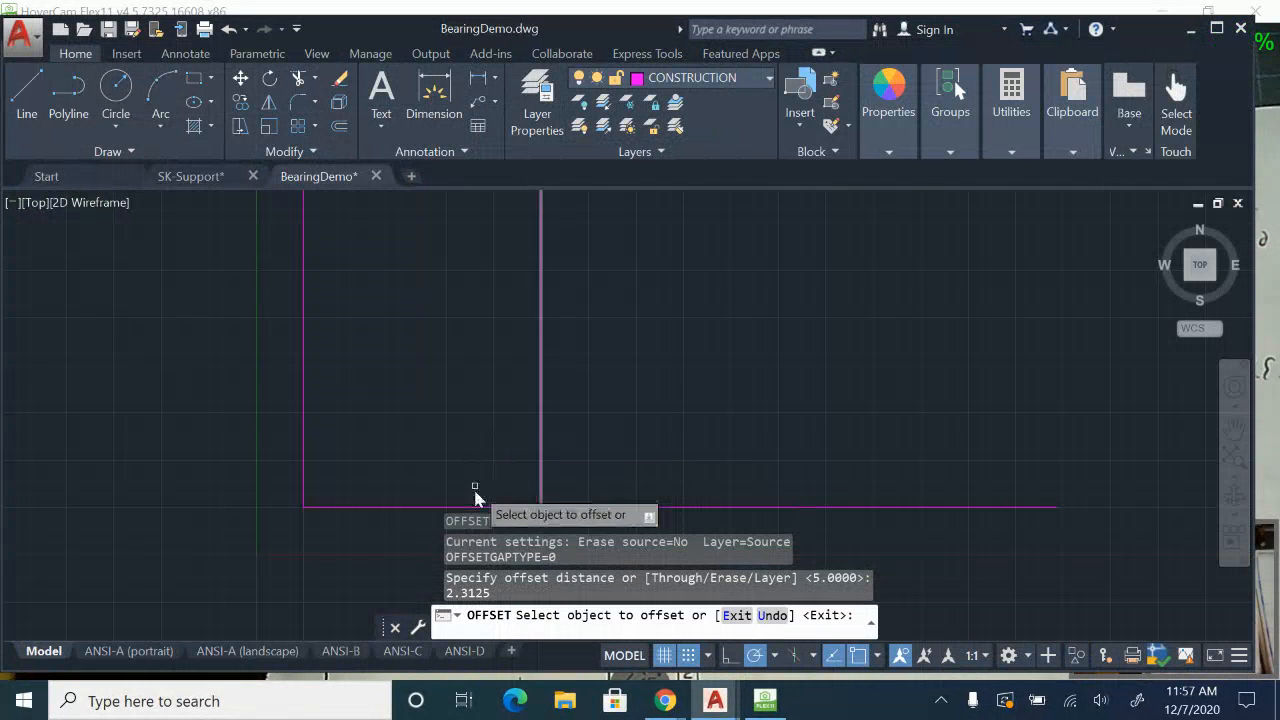
left_click(478, 507)
left_click(474, 446)
scroll(477, 443, "up", 3)
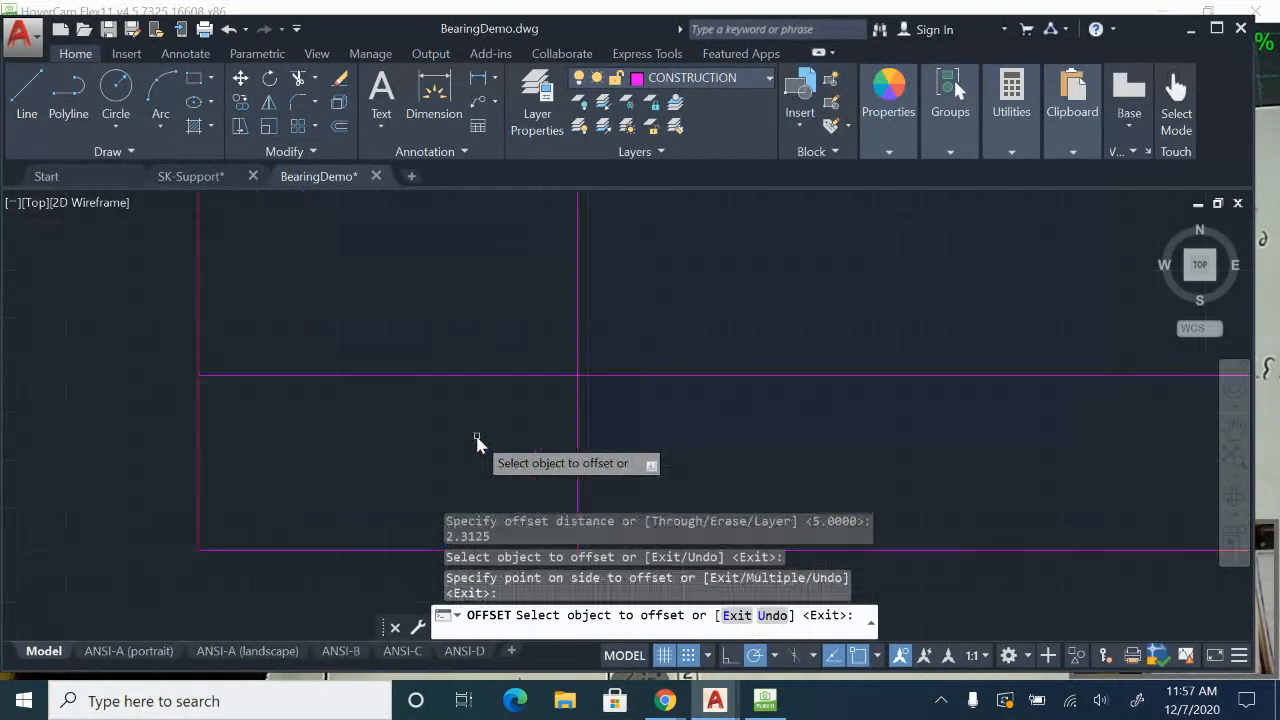
- Offset the right vertical construction line 1 unit to the right and the upper horizontal construction line 1 unit upward
key("Return")
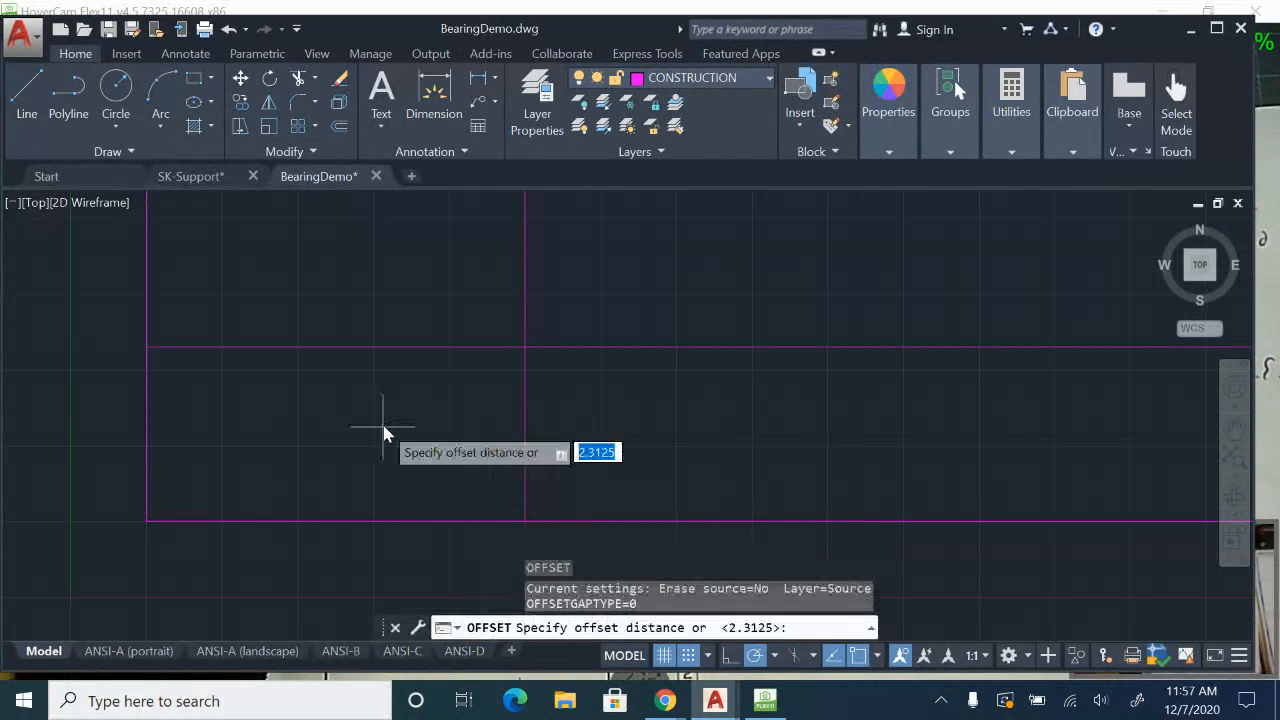
type("1")
key("Return")
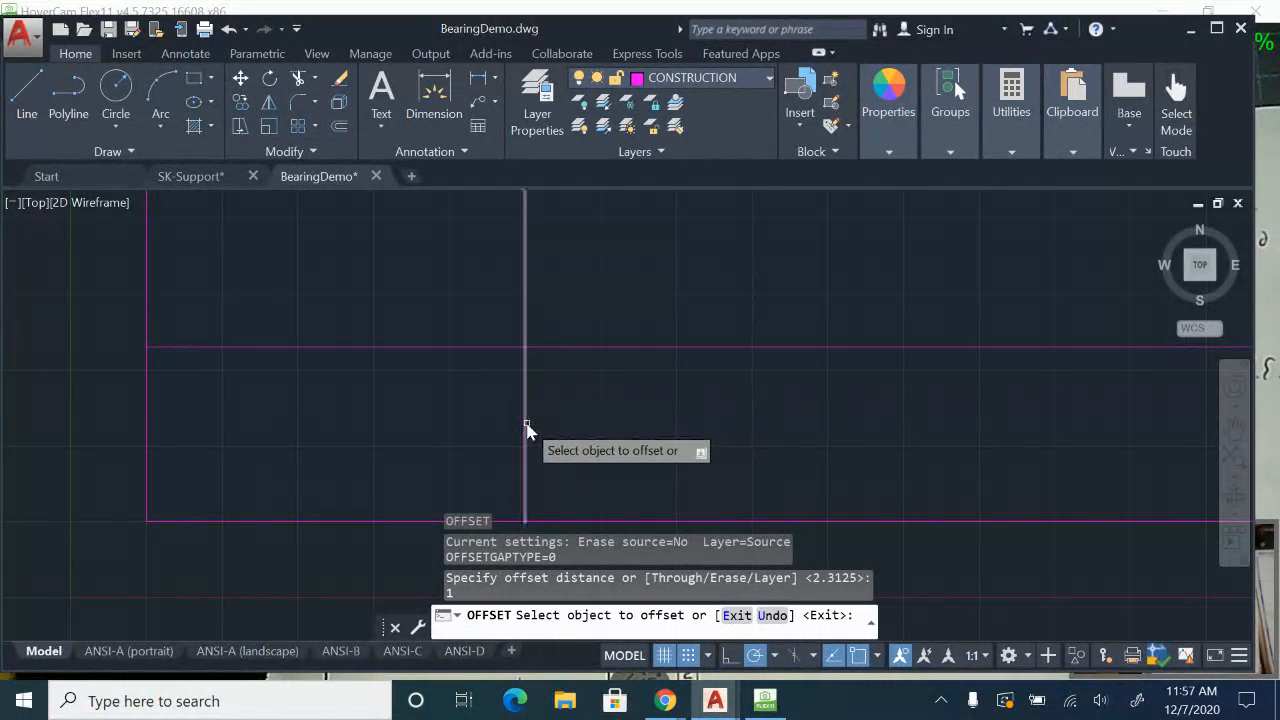
left_click(527, 430)
left_click(634, 434)
left_click(480, 348)
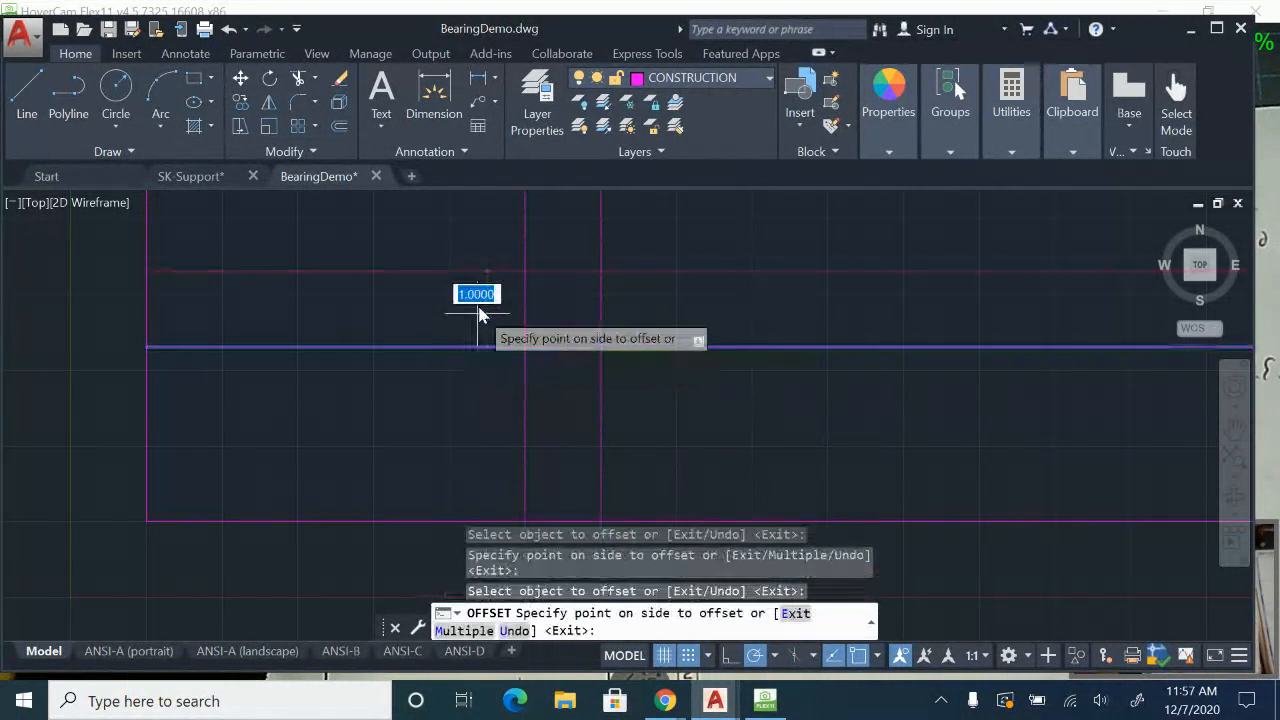
left_click(480, 314)
middle_click_drag(486, 314, 503, 374)
key("Escape")
left_click(511, 343)
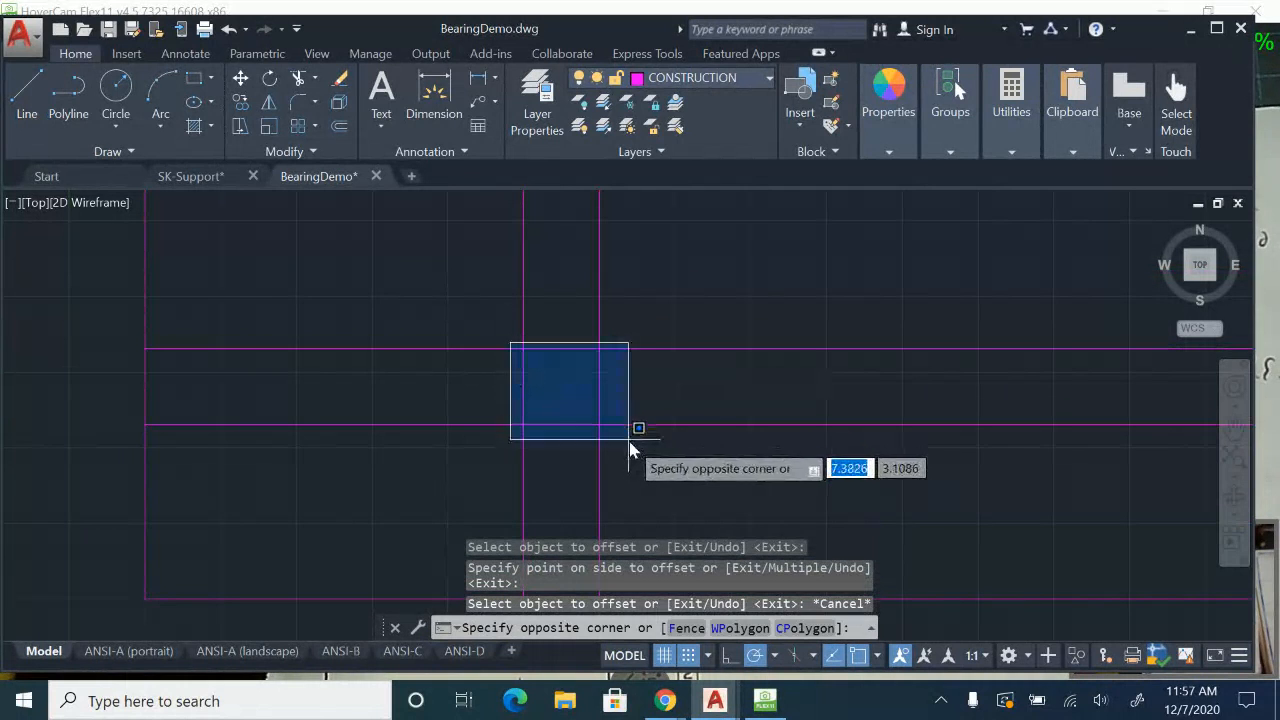
key("Escape")
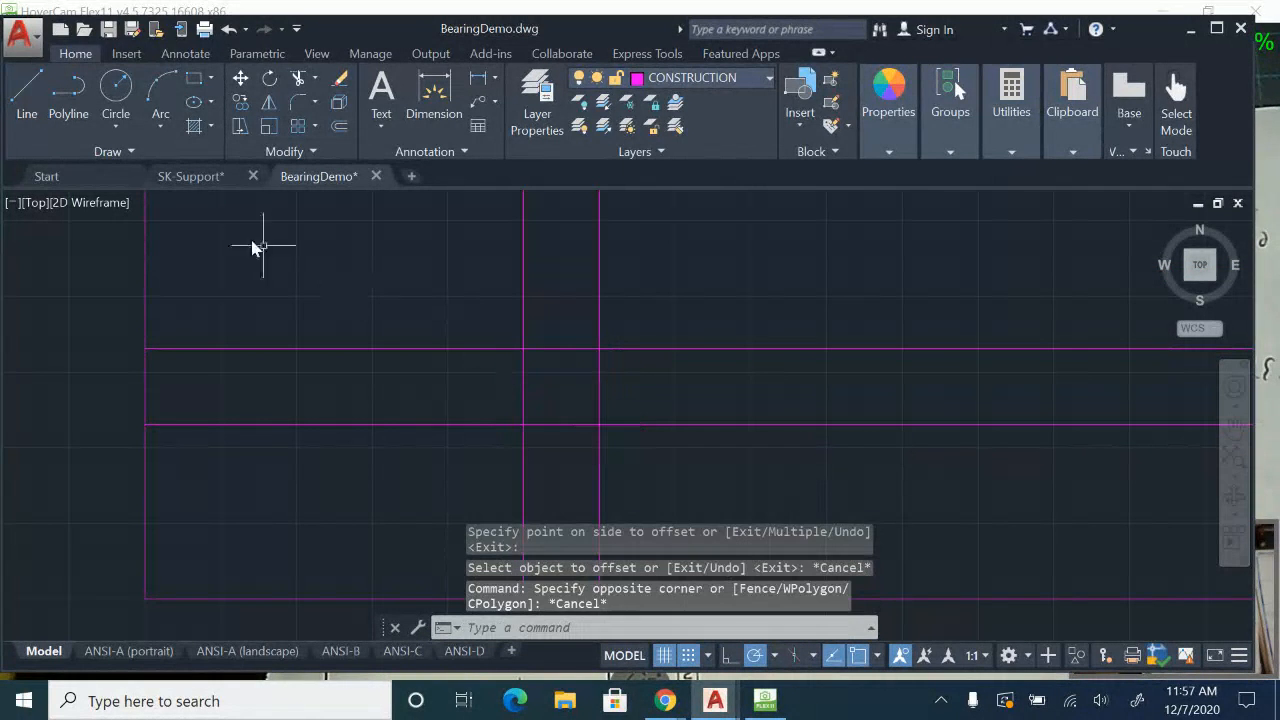
- Draw a 45° miter line up and to the right from the intersection of the outermost offset lines
left_click(30, 90)
left_click(599, 350)
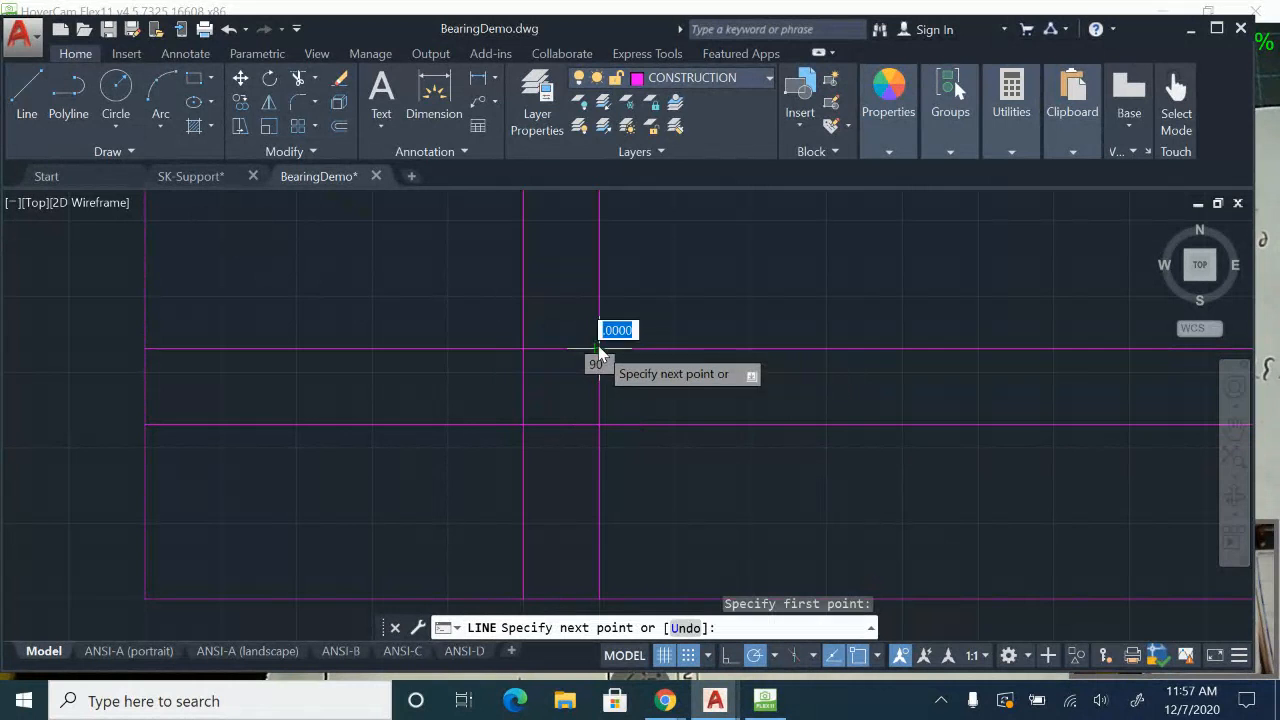
scroll(594, 365, "down", 4)
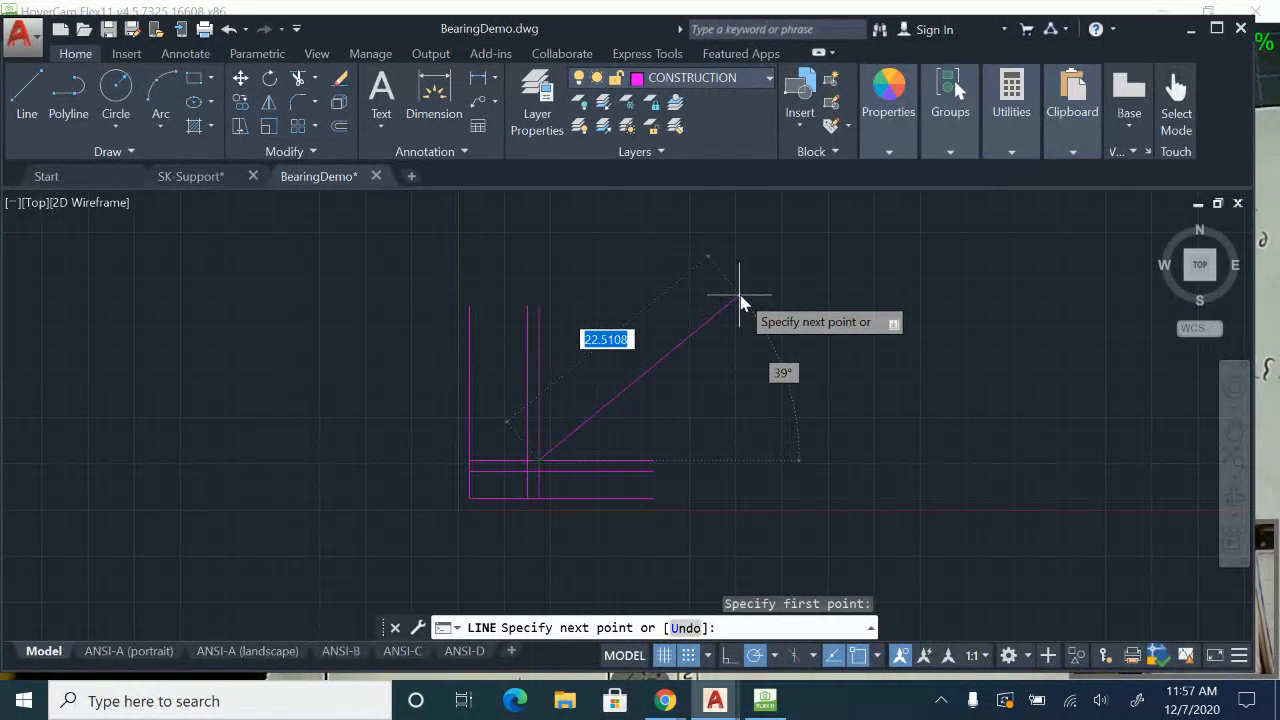
key("Tab")
type("45")
key("Return")
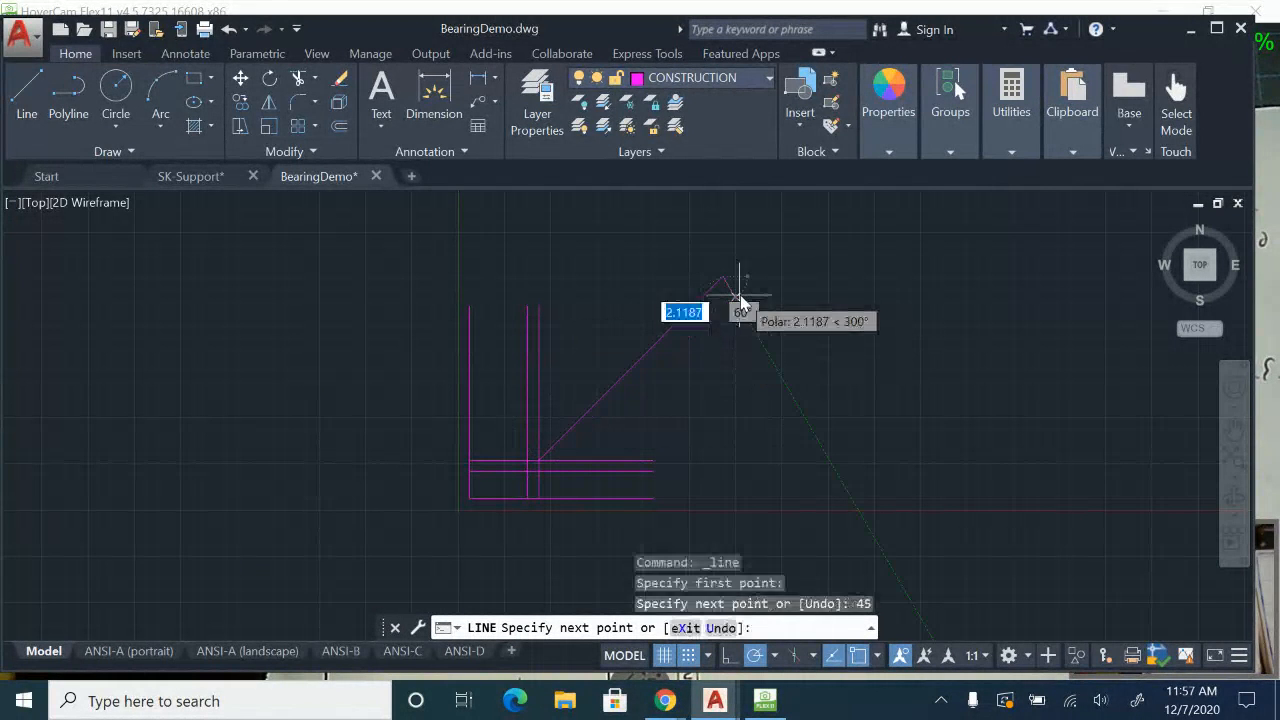
key("Escape")
scroll(520, 490, "up", 5)
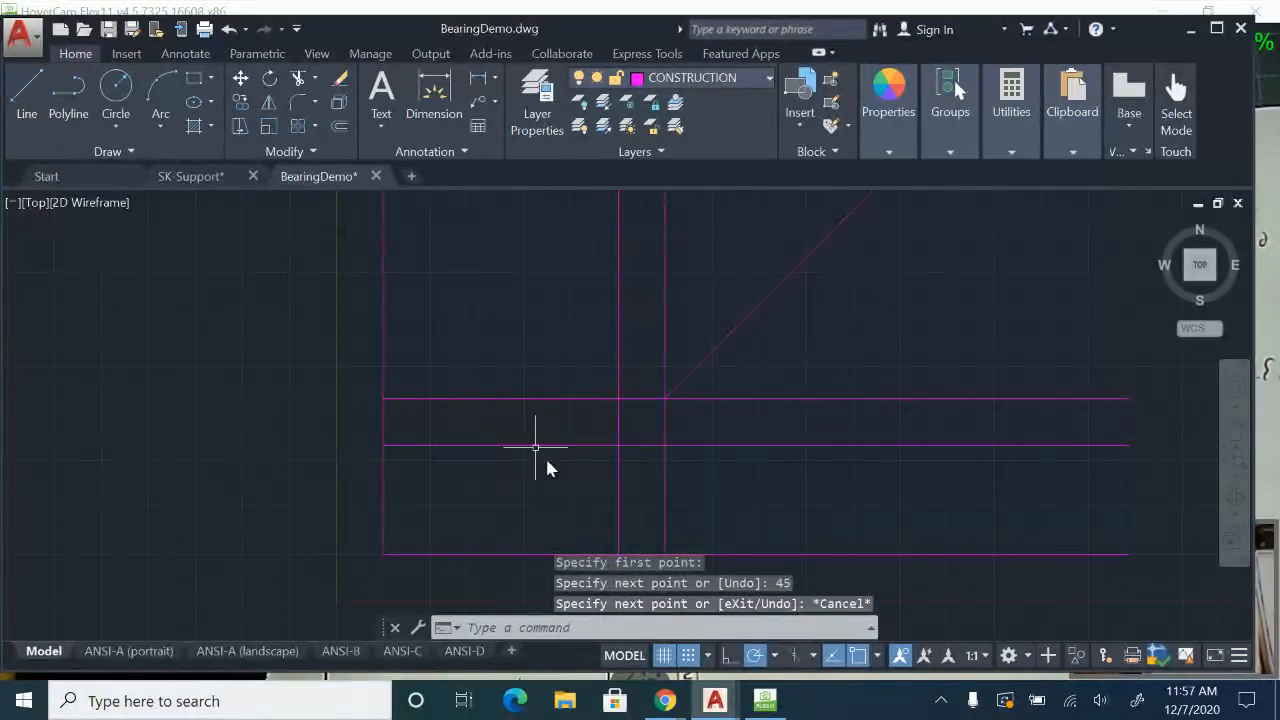
- After consulting the HoverCam sheet, offset the topmost horizontal line 2 units upward and the rightmost vertical line 2 units to the right
left_click(765, 700)
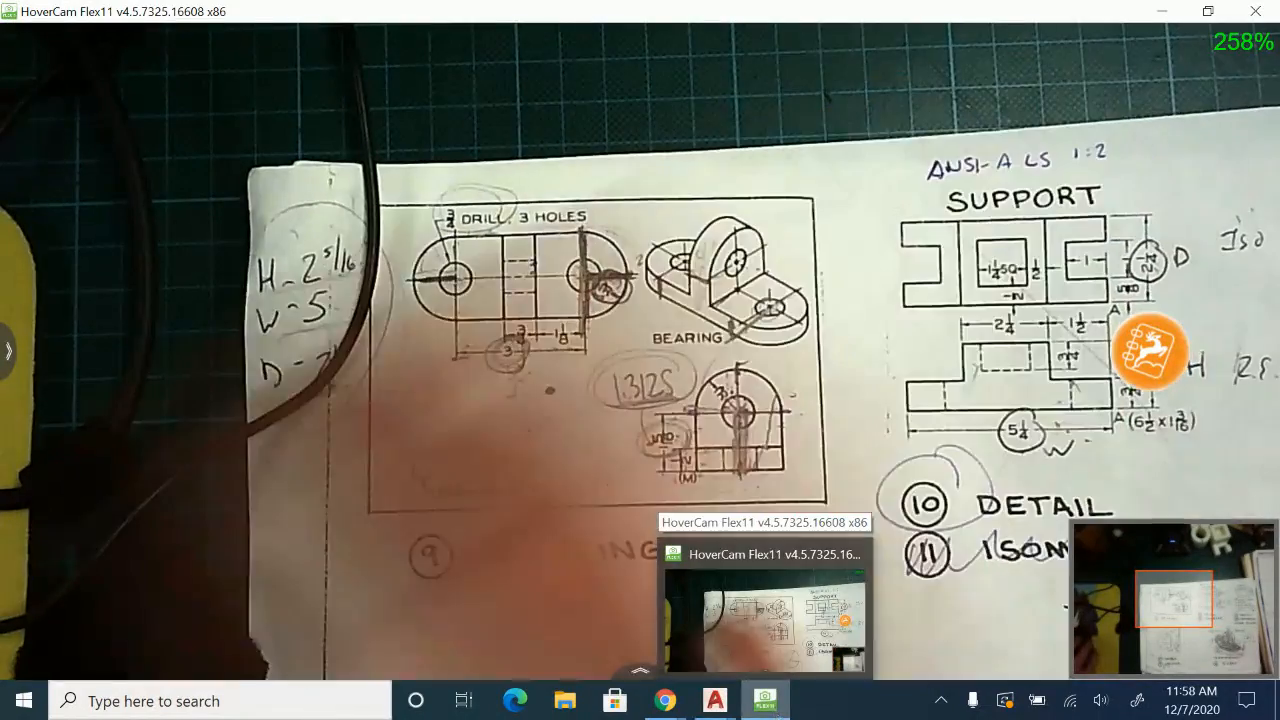
mouse_move(715, 700)
left_click(823, 632)
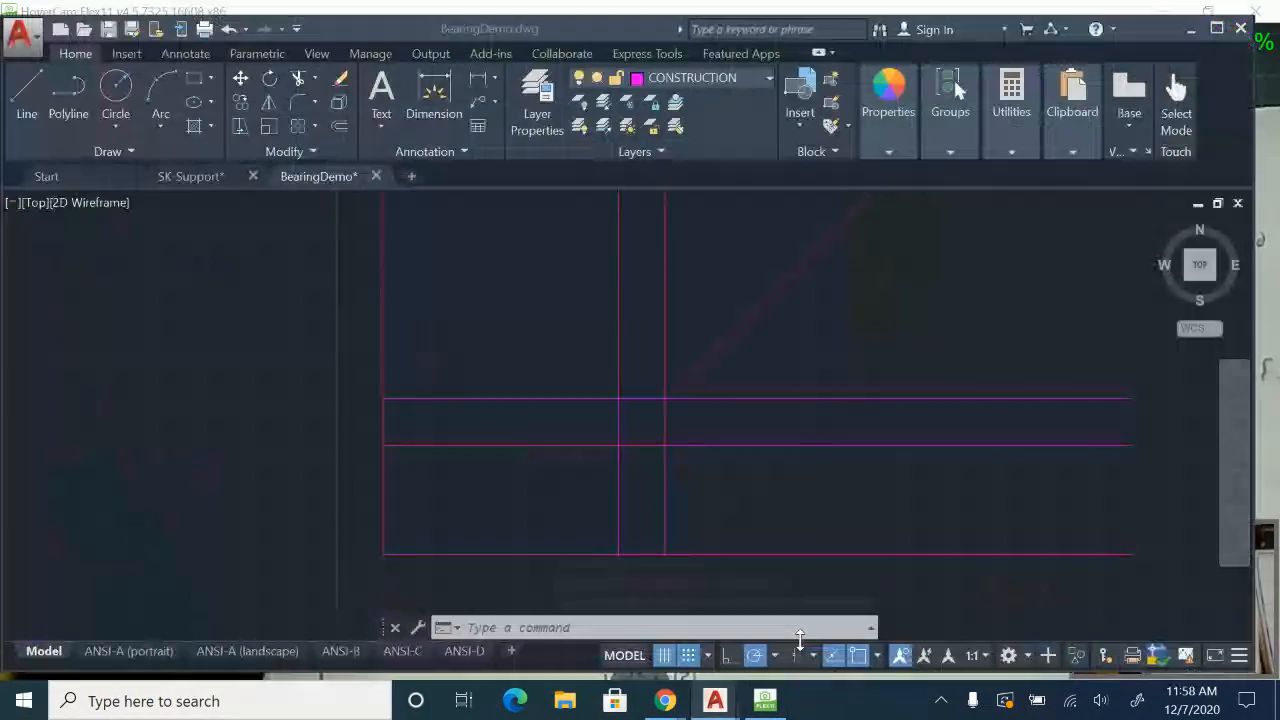
type("o")
key("Return")
type("2")
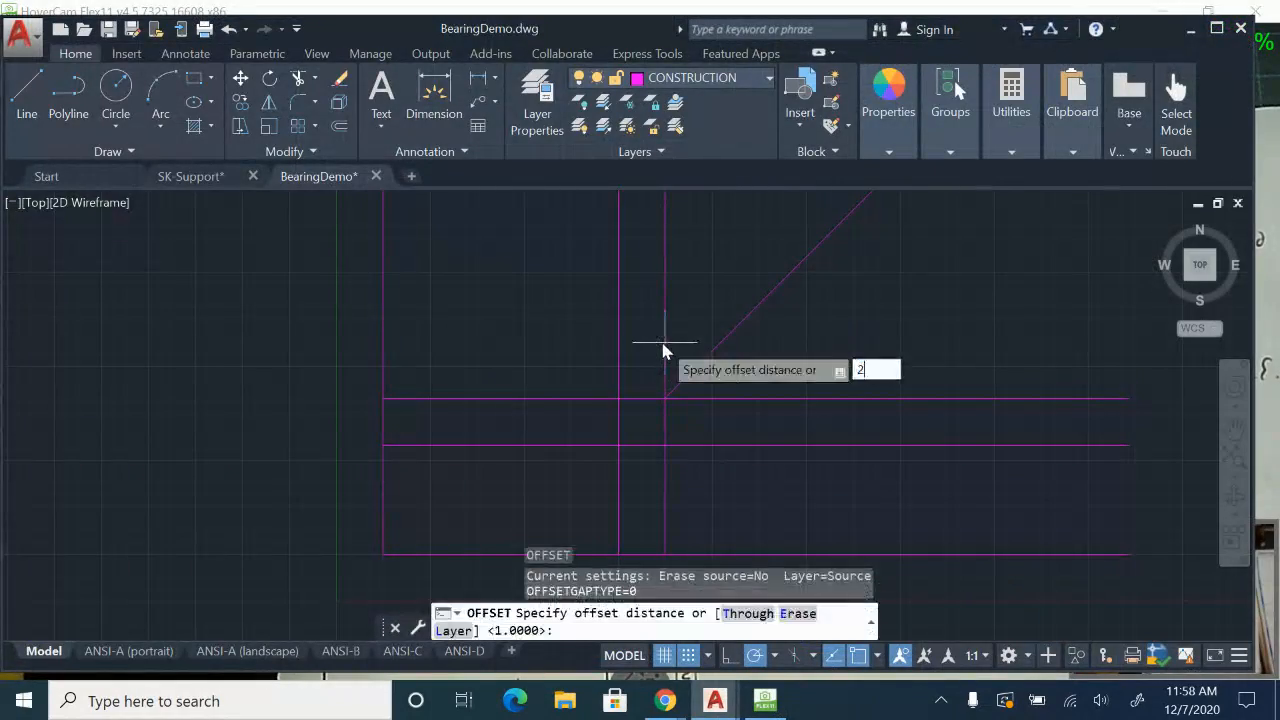
key("Return")
left_click(538, 399)
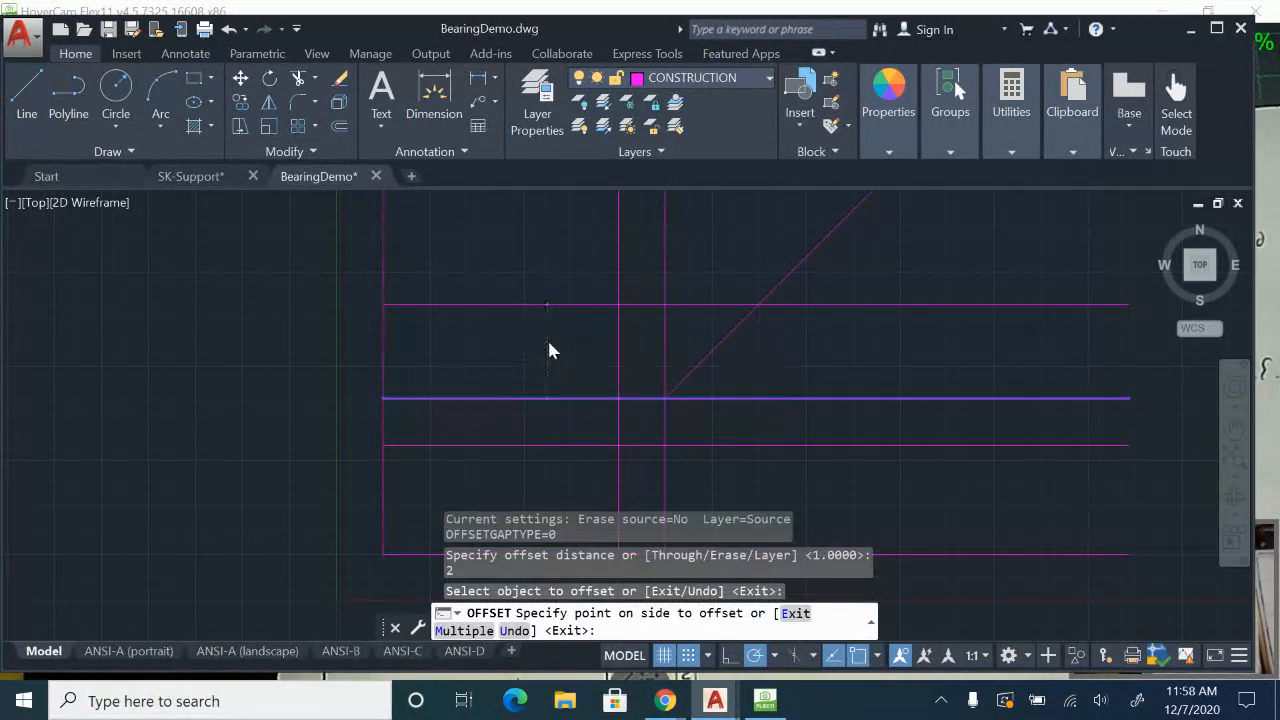
left_click(548, 348)
left_click(668, 490)
left_click(722, 484)
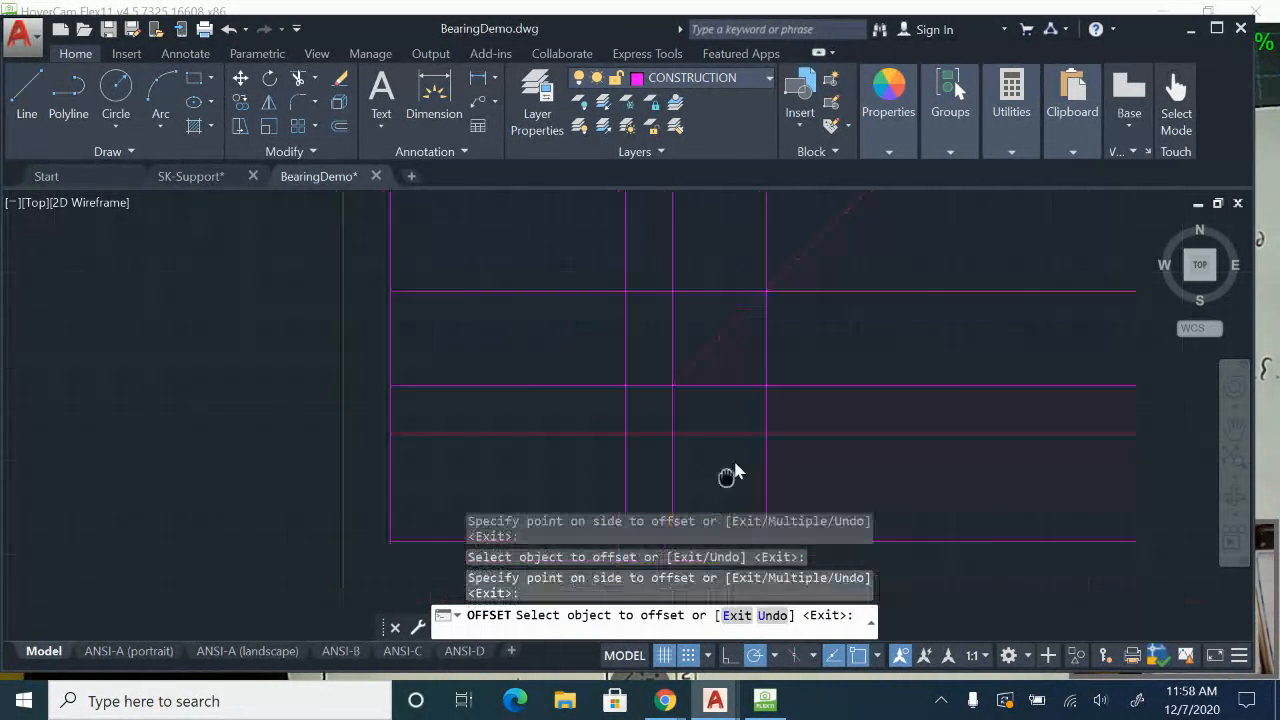
key("Escape")
- Check the front view's height with a trial line from the lower-left corner up to the next horizontal line
scroll(614, 434, "up", 3)
middle_click_drag(614, 434, 557, 492)
left_click(27, 95)
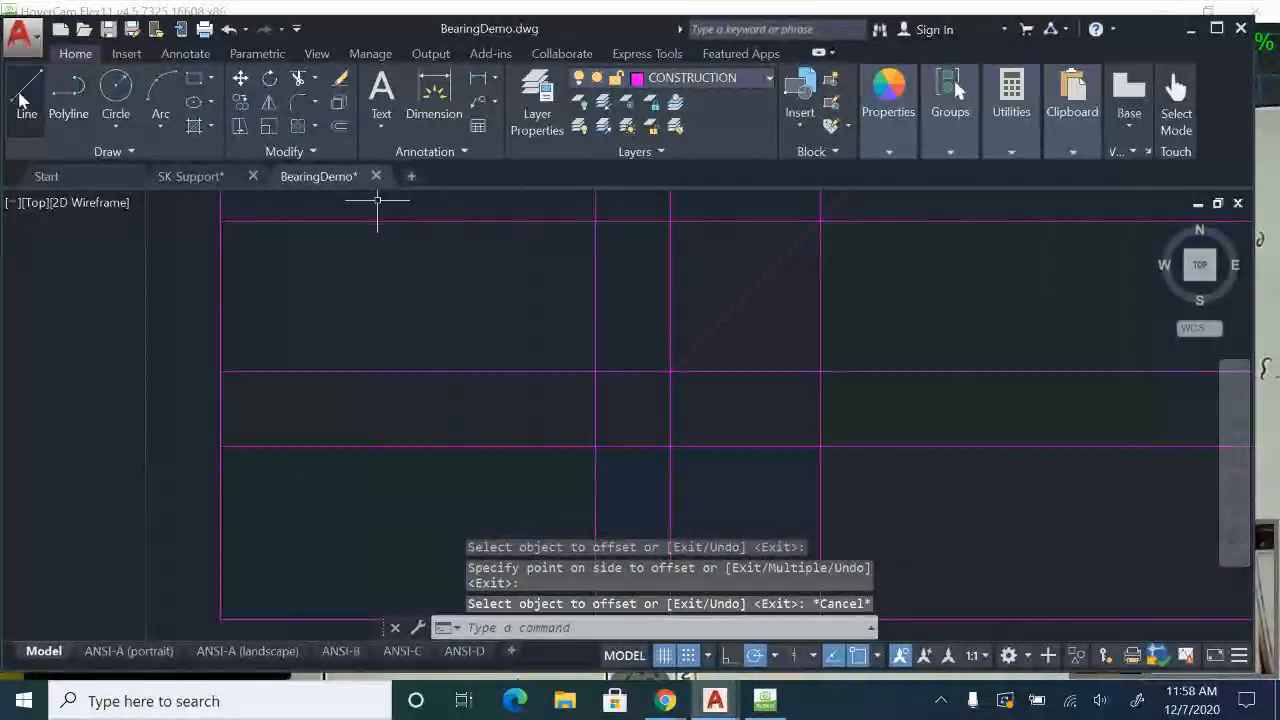
left_click(229, 621)
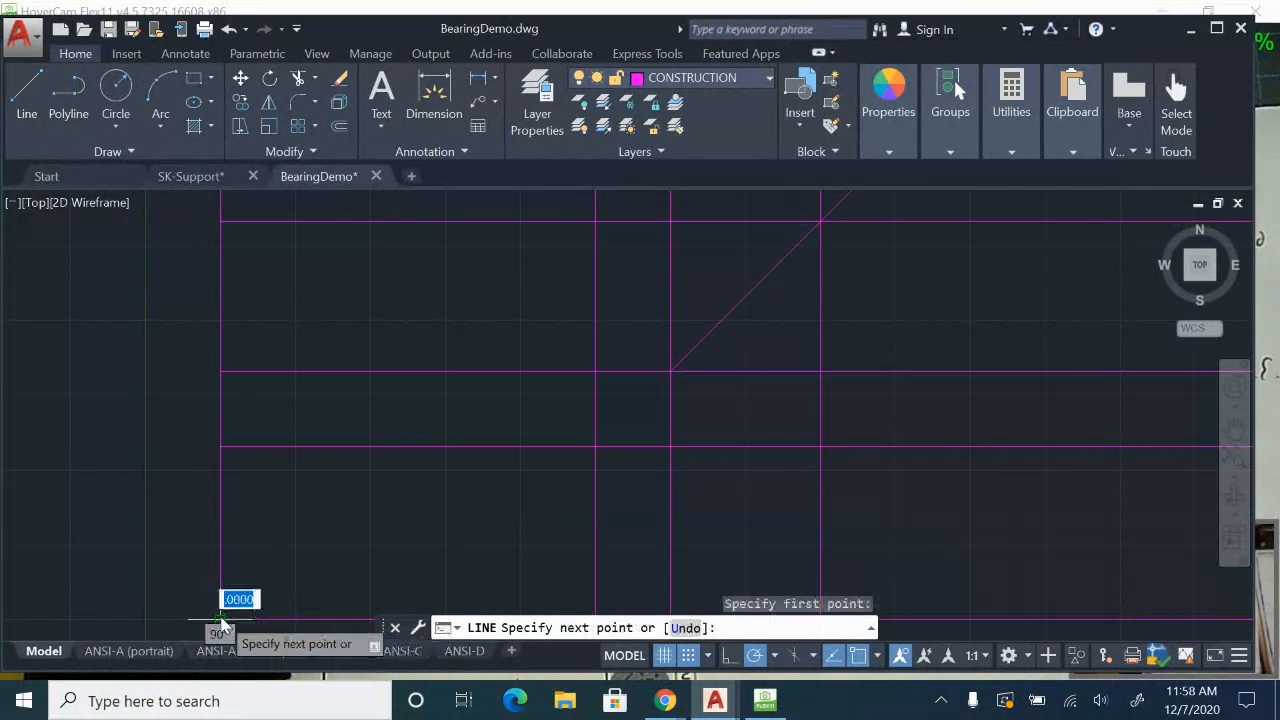
scroll(229, 611, "up", 2)
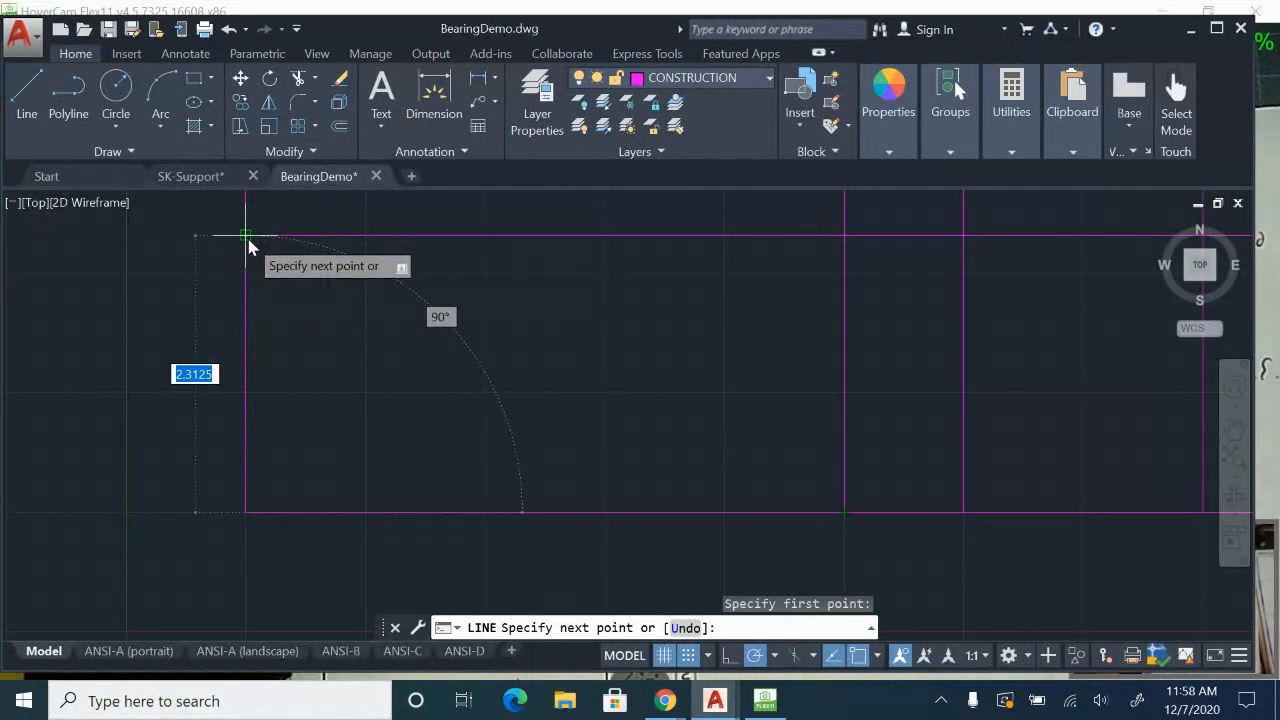
key("Escape")
- Check the top view's depth with a trial line between the two uppermost horizontal lines along the left edge
mouse_move(355, 324)
middle_mouse_down()
mouse_move(366, 383)
mouse_move(326, 570)
middle_mouse_up()
key("Return")
middle_click_drag(256, 376, 312, 545)
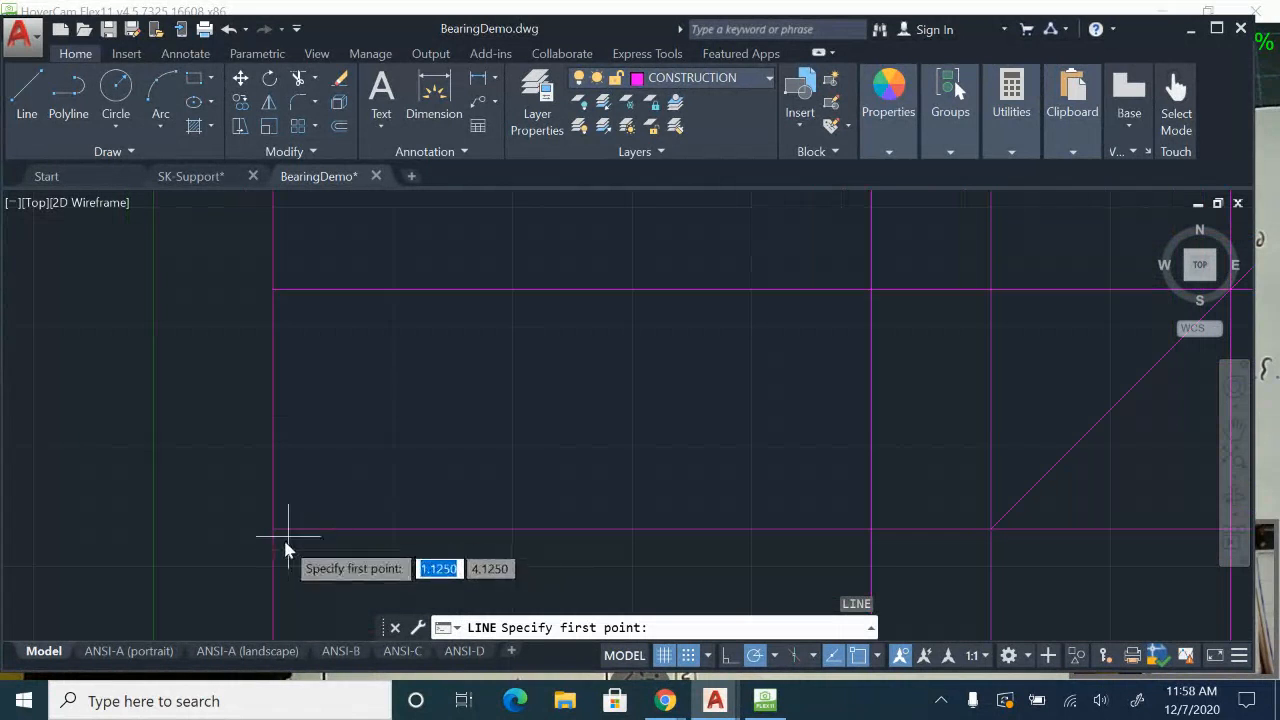
left_click(274, 533)
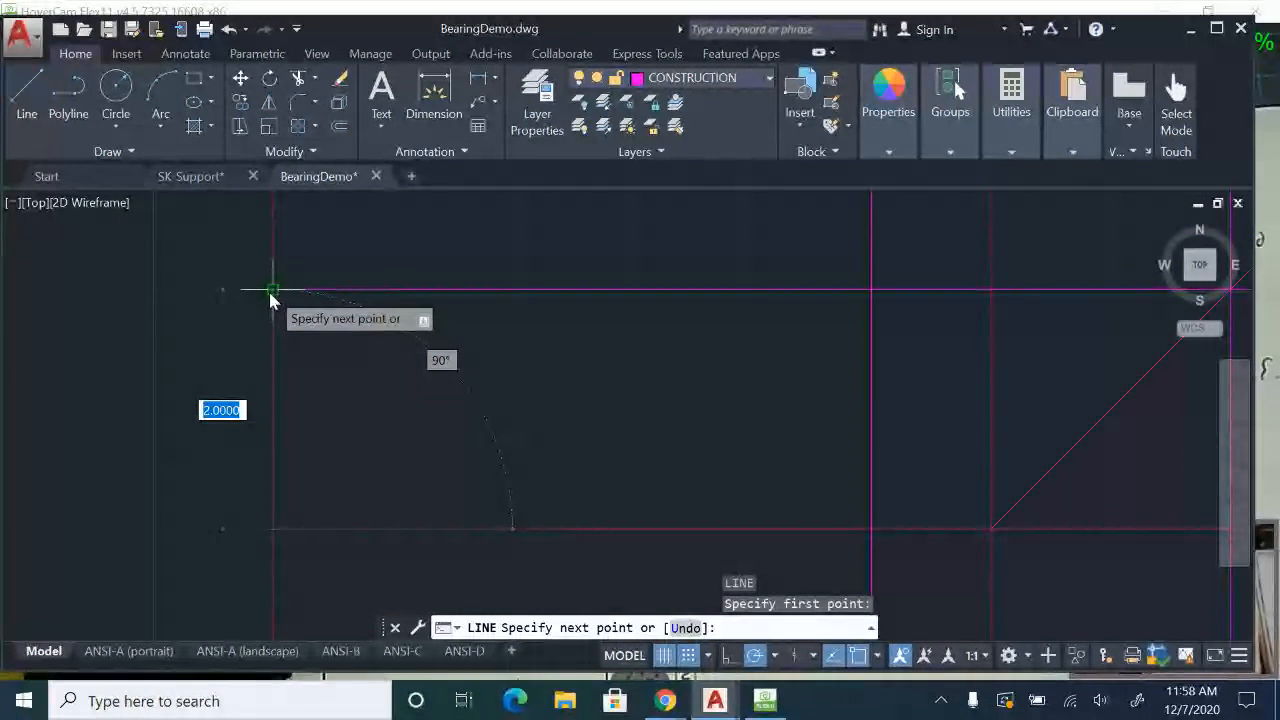
scroll(273, 289, "down", 1)
key("Escape")
- Hatch the horizontal and vertical spacing strips between the views, including where they cross
mouse_move(514, 406)
middle_mouse_down()
mouse_move(497, 346)
mouse_move(444, 413)
middle_mouse_up()
scroll(497, 345, "down", 1)
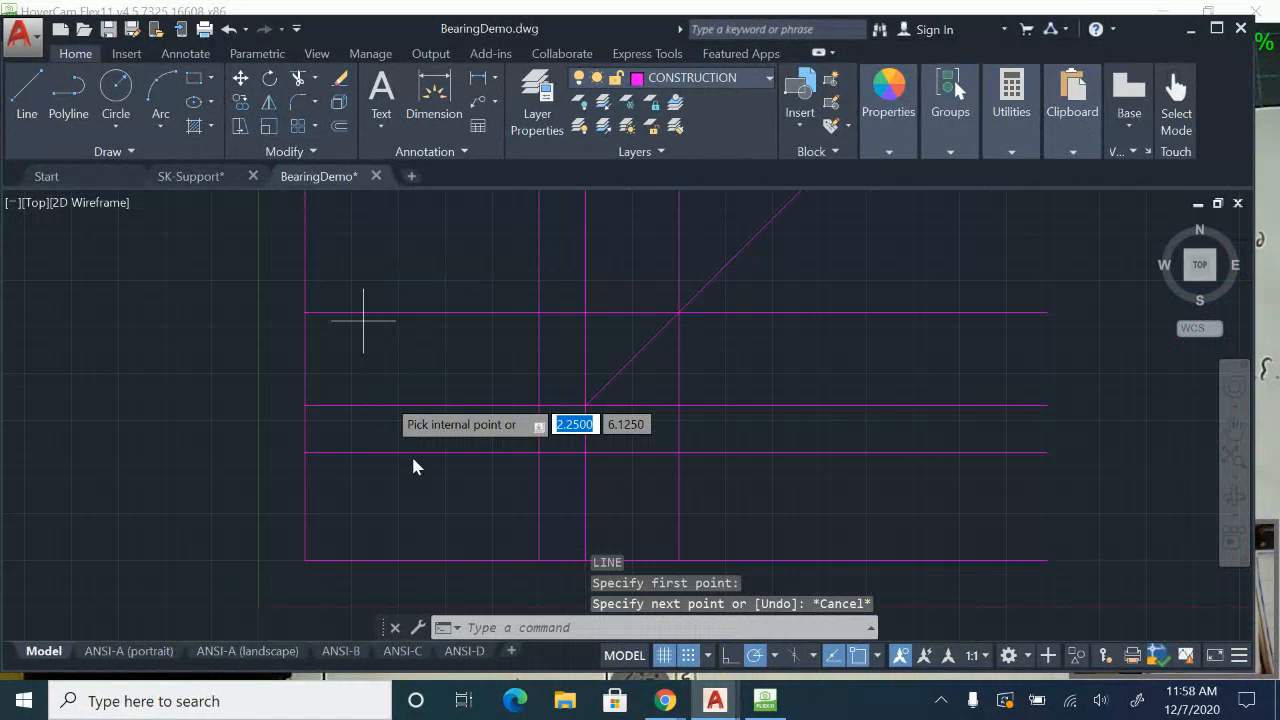
left_click(468, 444)
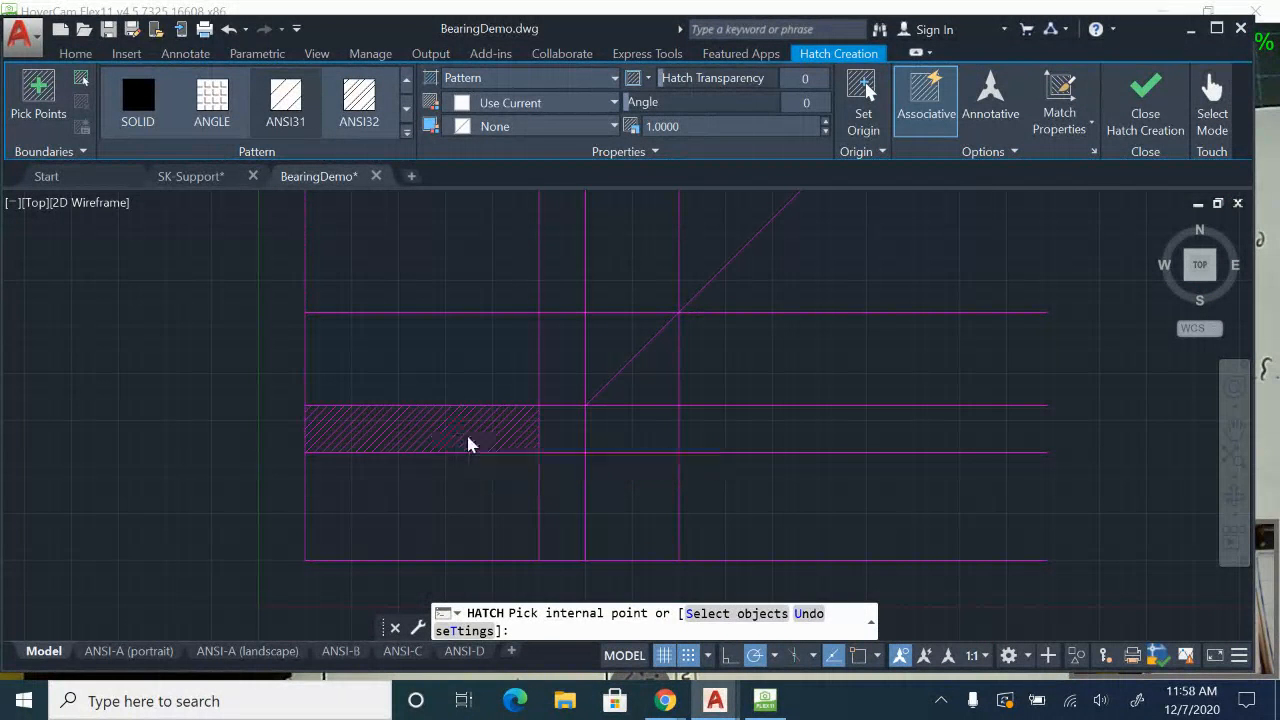
left_click(563, 434)
left_click(609, 434)
left_click(566, 490)
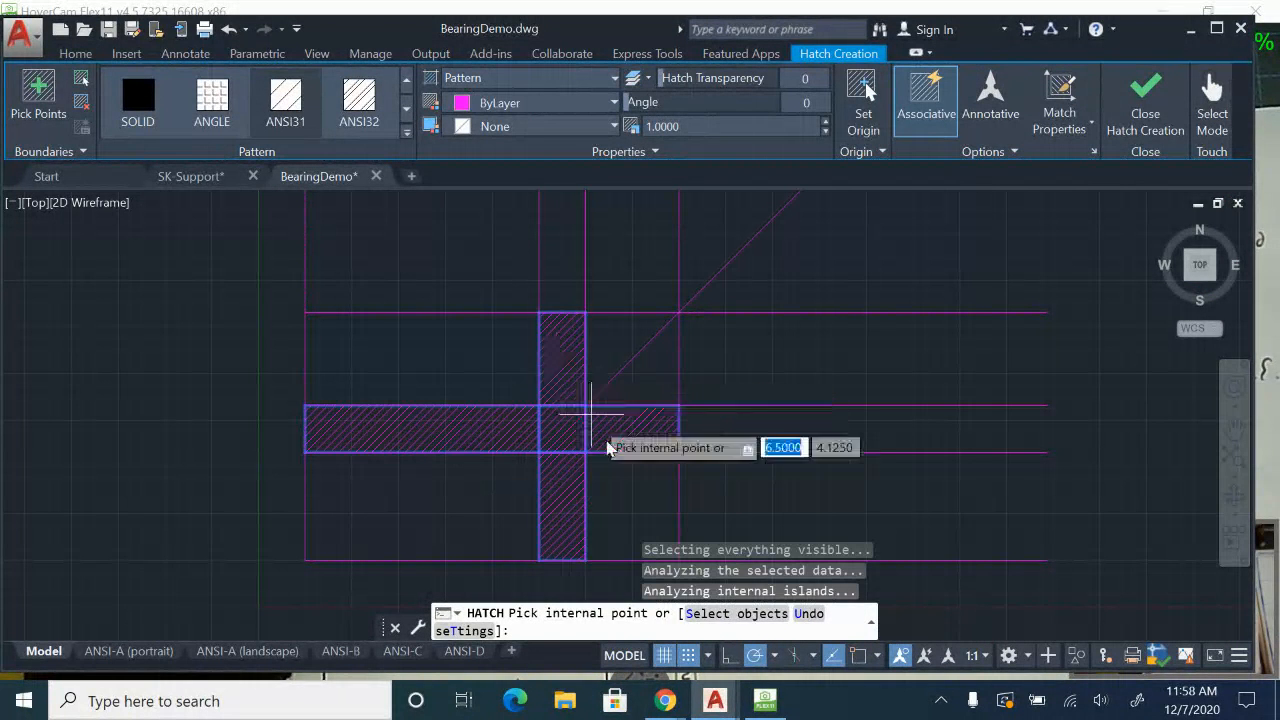
key("Escape")
- Examine the hatched view layout, switch to HoverCam to read the bearing's base thickness, and return to BearingDemo.dwg
scroll(614, 490, "up", 2)
middle_click_drag(614, 500, 665, 450)
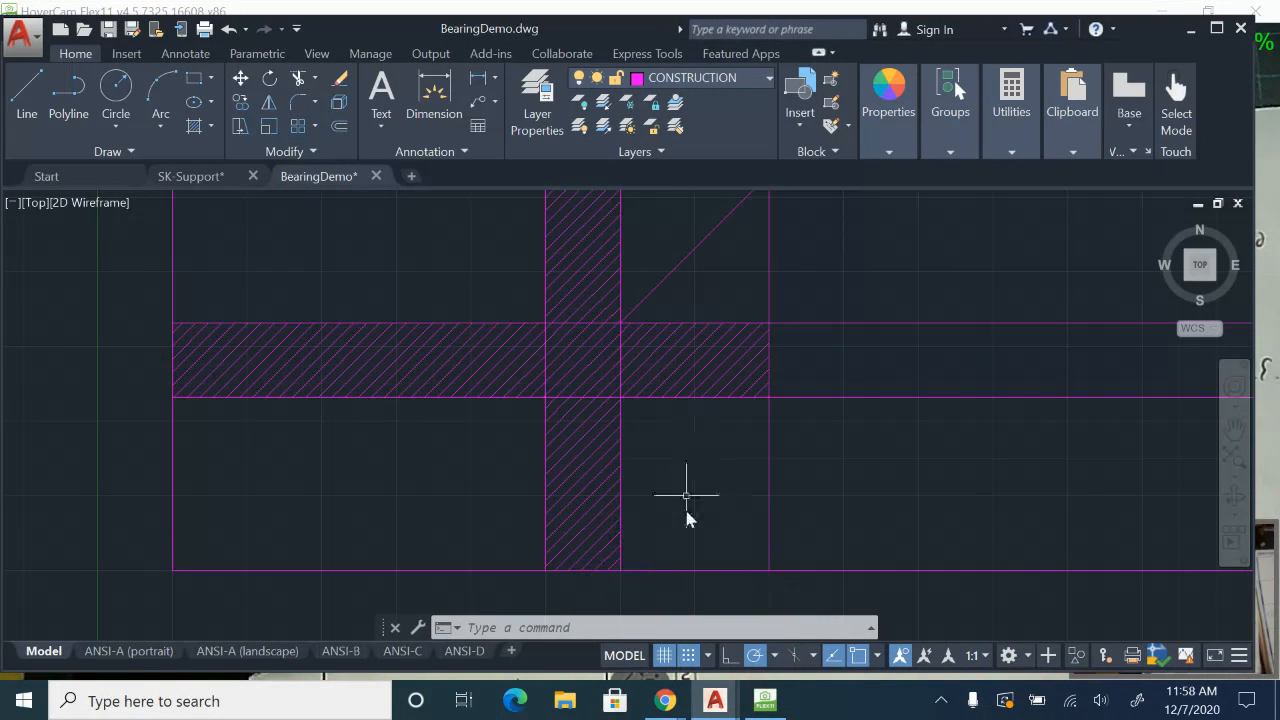
middle_click_drag(698, 448, 773, 574)
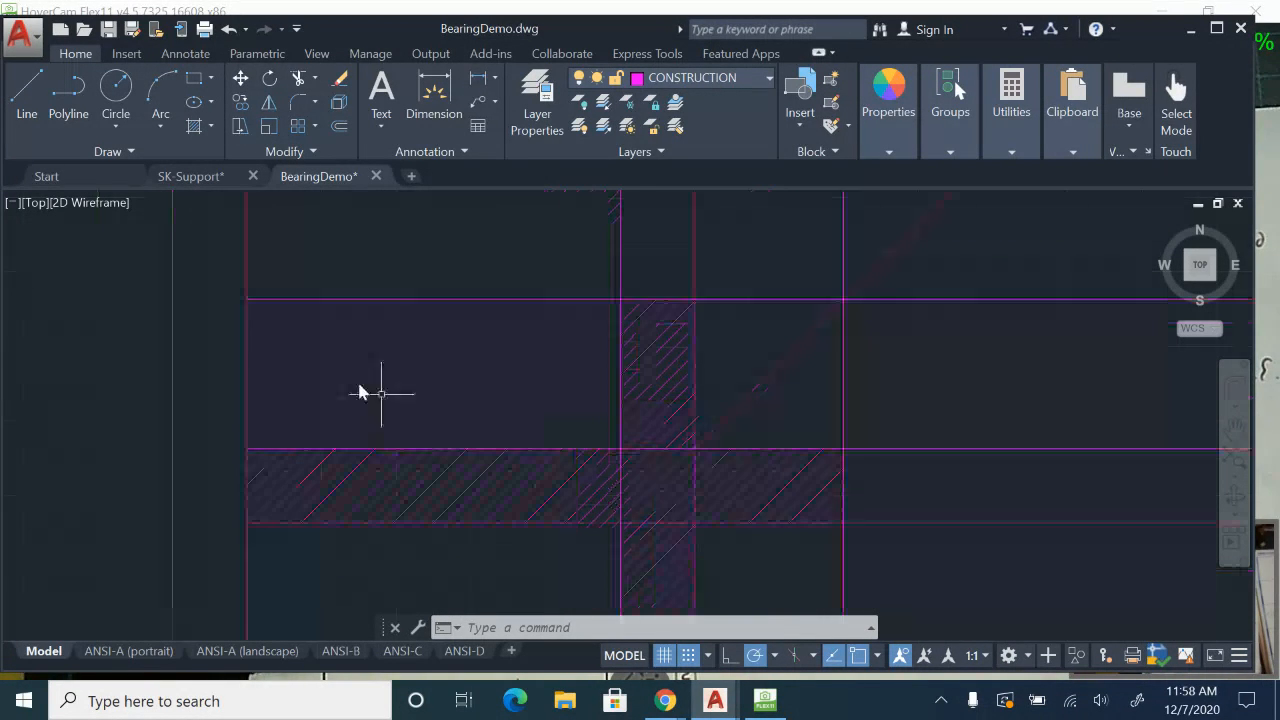
middle_click_drag(393, 354, 369, 270)
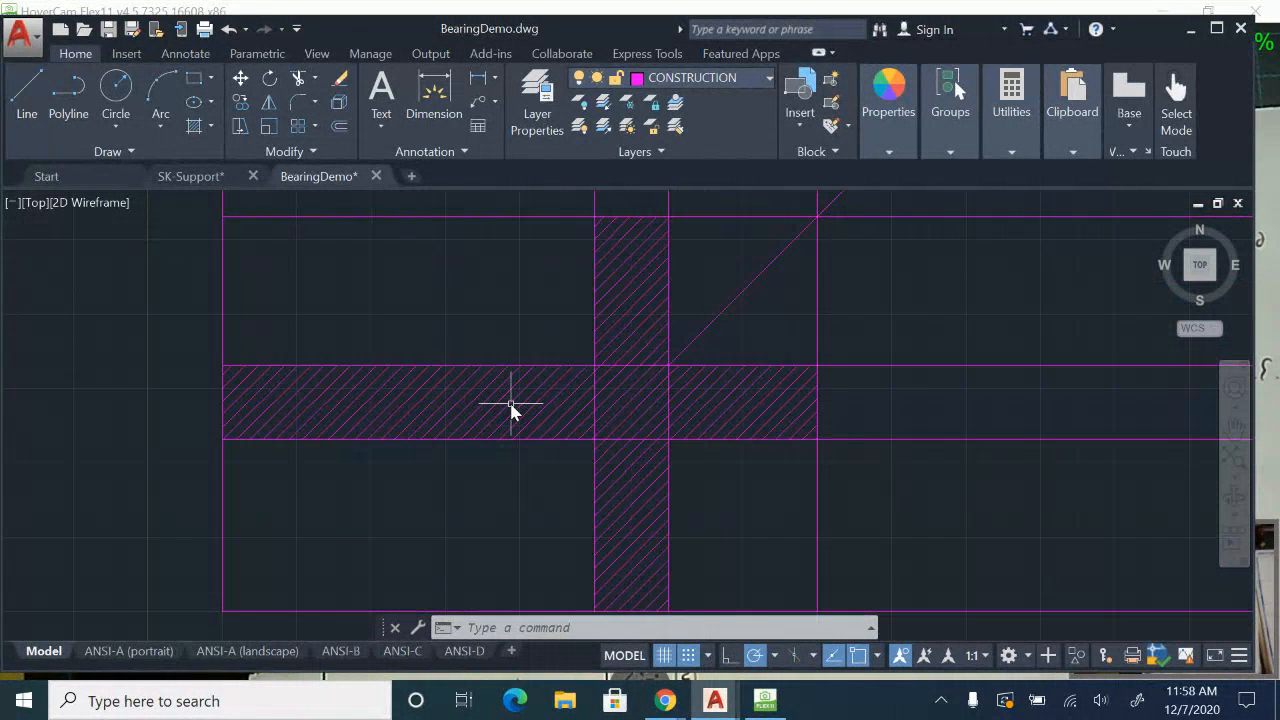
middle_click_drag(525, 432, 522, 370)
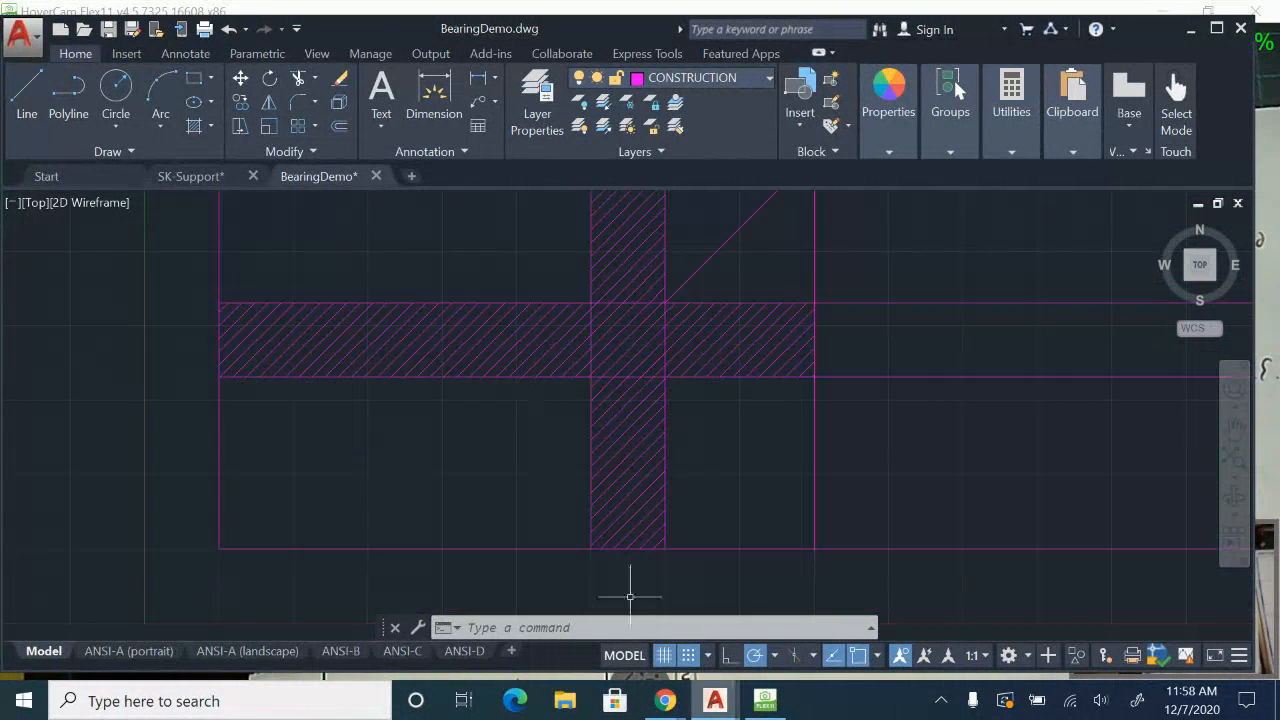
left_click(766, 701)
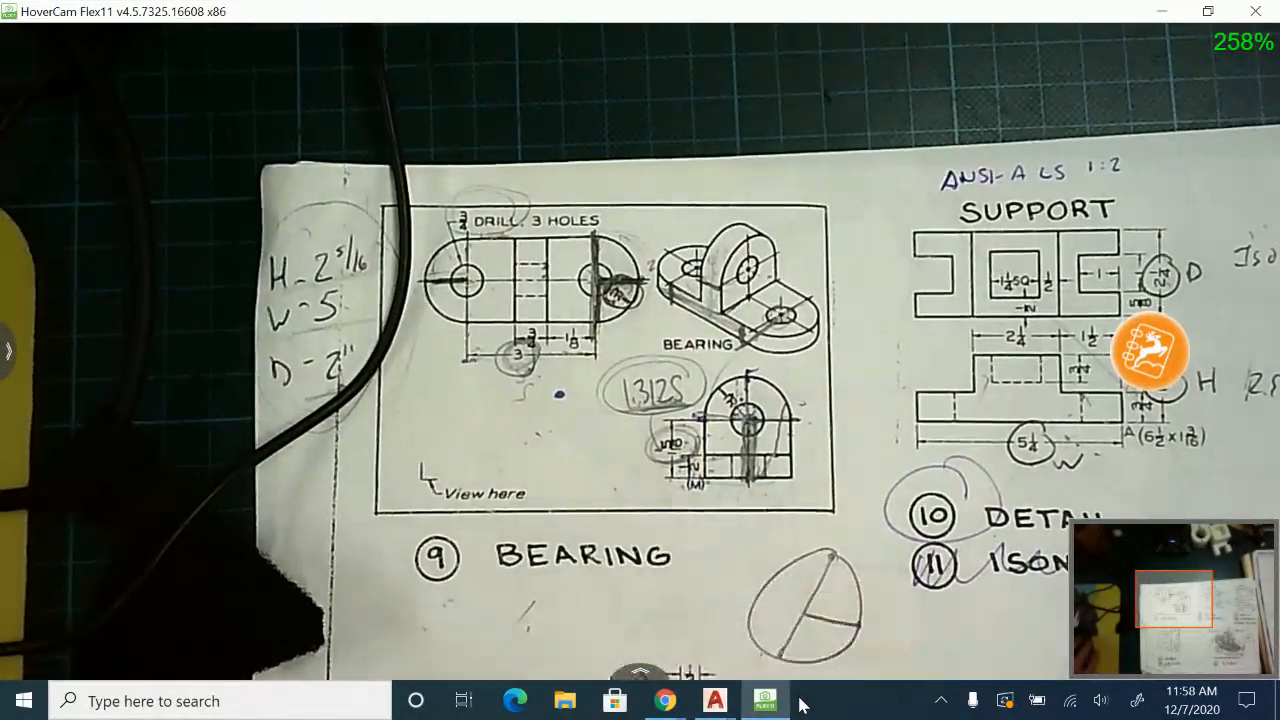
left_click(715, 700)
left_click(784, 645)
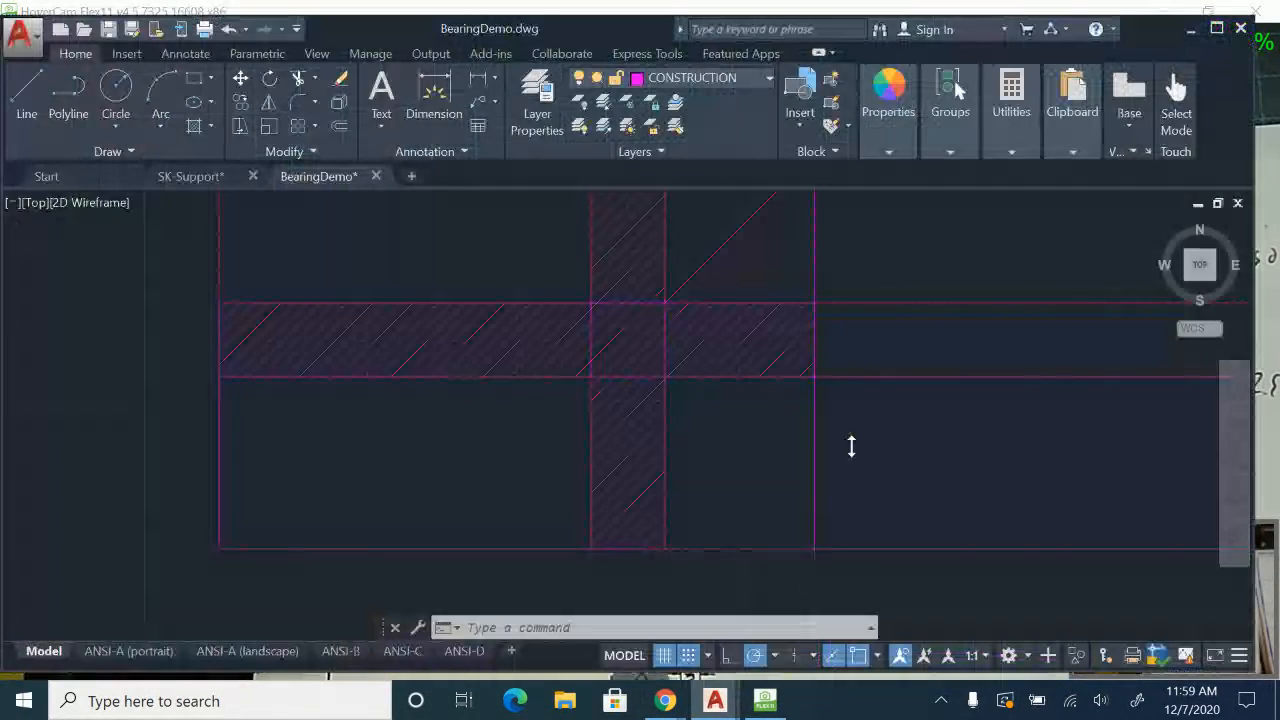
- Offset the bottommost horizontal construction line .5 units upward
type("o")
key("Return")
type(".5")
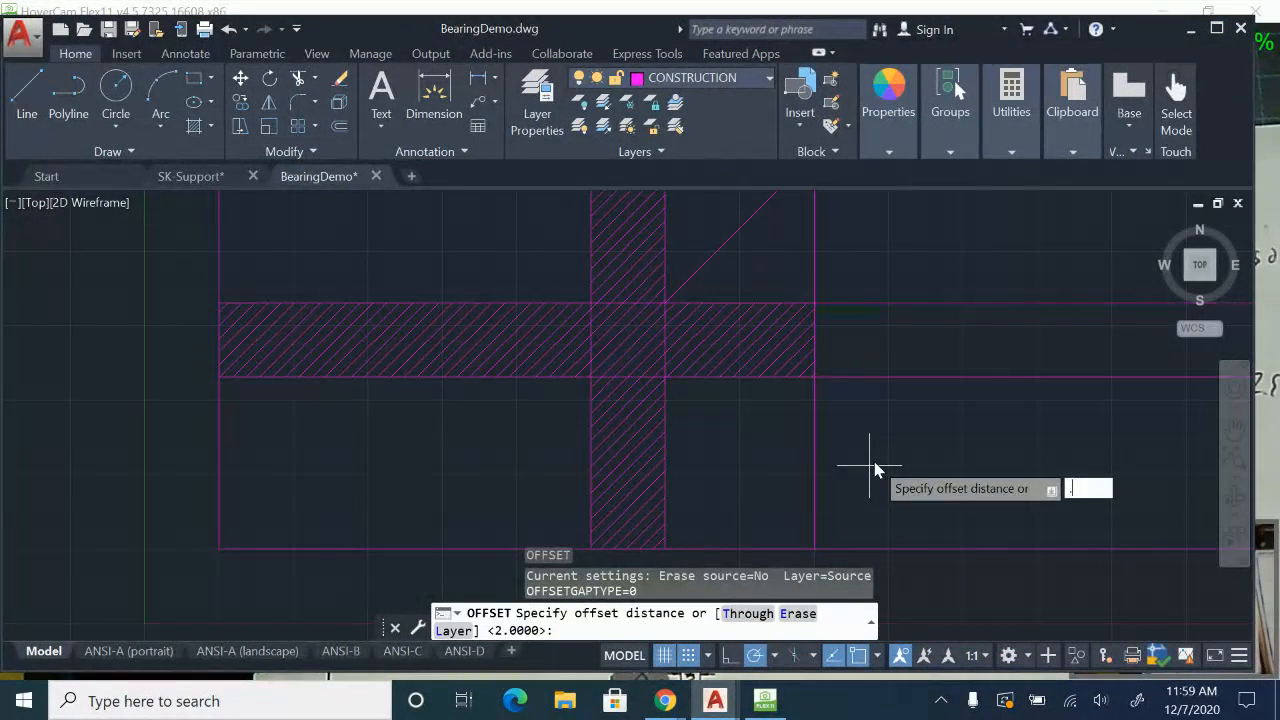
key("Return")
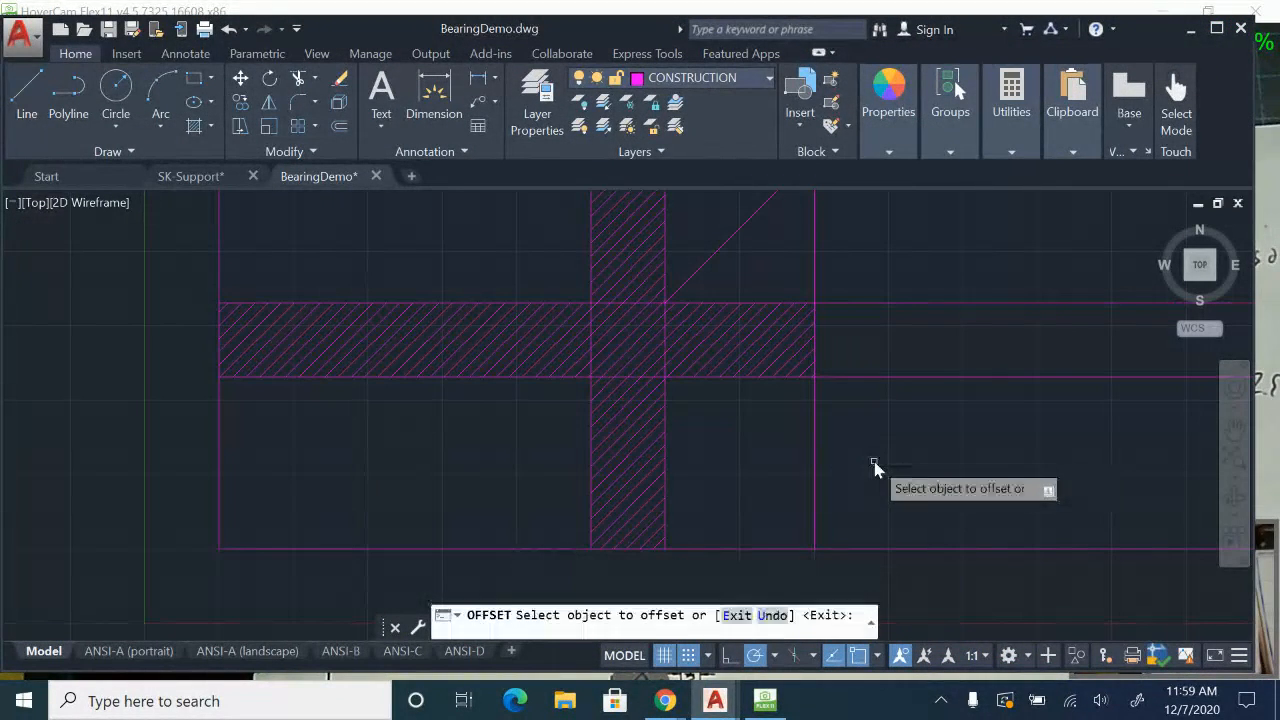
left_click(920, 548)
left_click(923, 520)
middle_click_drag(918, 483, 900, 435)
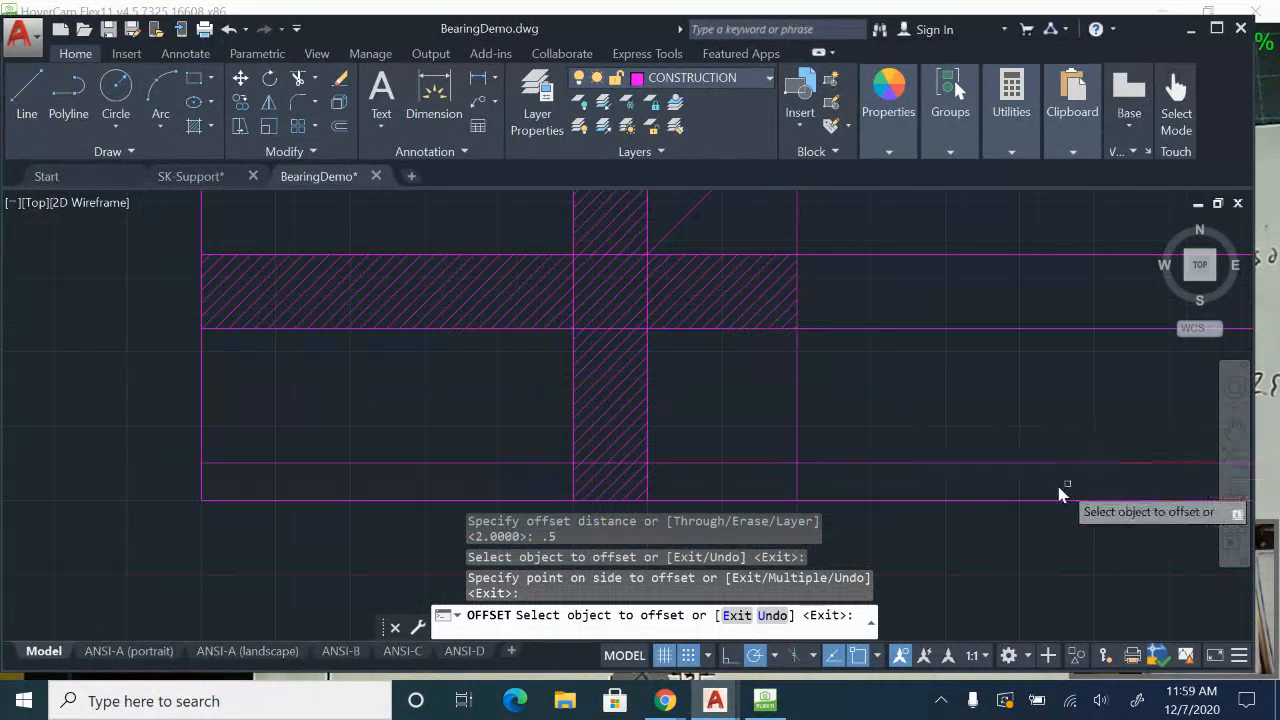
key("Escape")
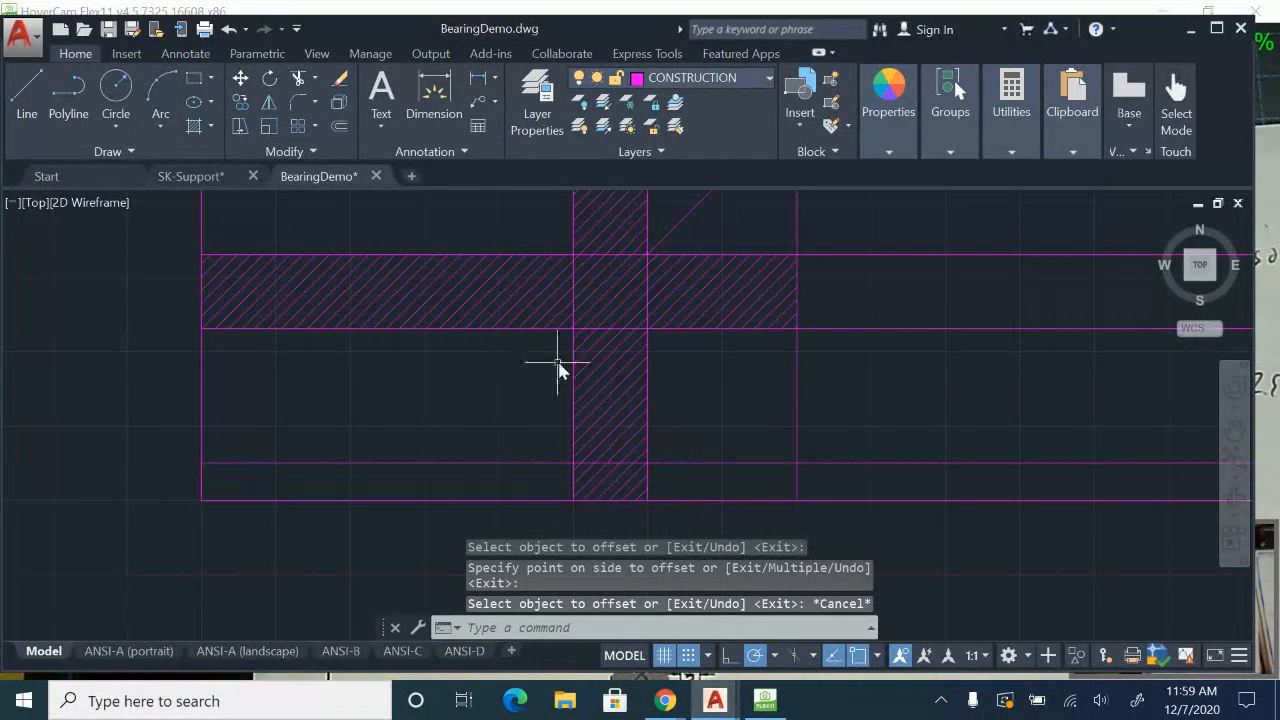
- On the VISIBLE layer, draw the base rectangles of the side view and front view between the two lowest construction lines
left_click(768, 84)
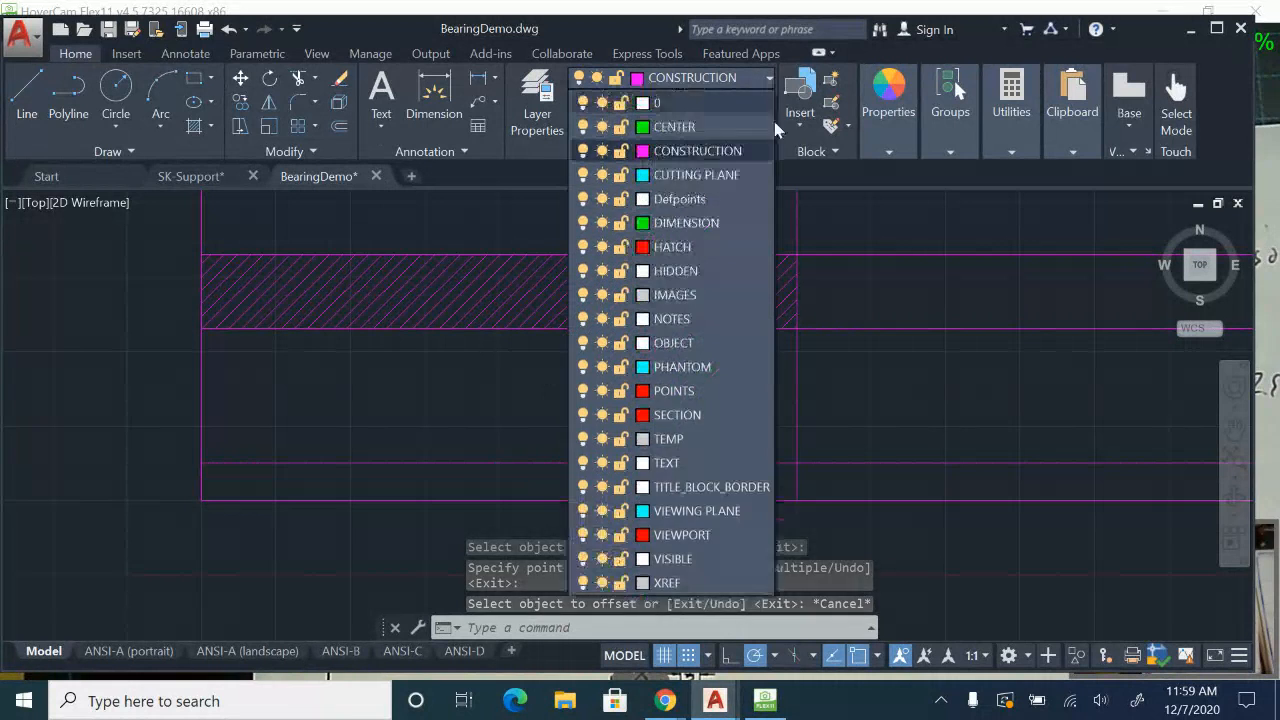
left_click(697, 568)
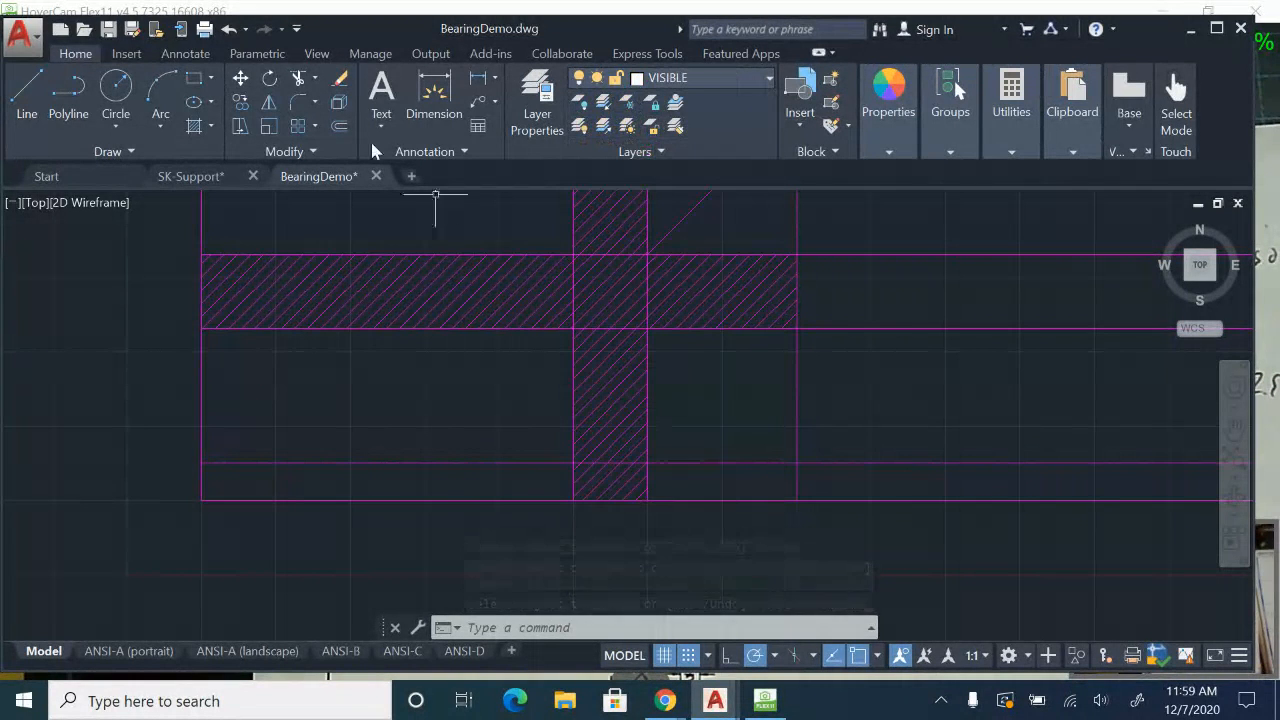
left_click(649, 465)
left_click(797, 500)
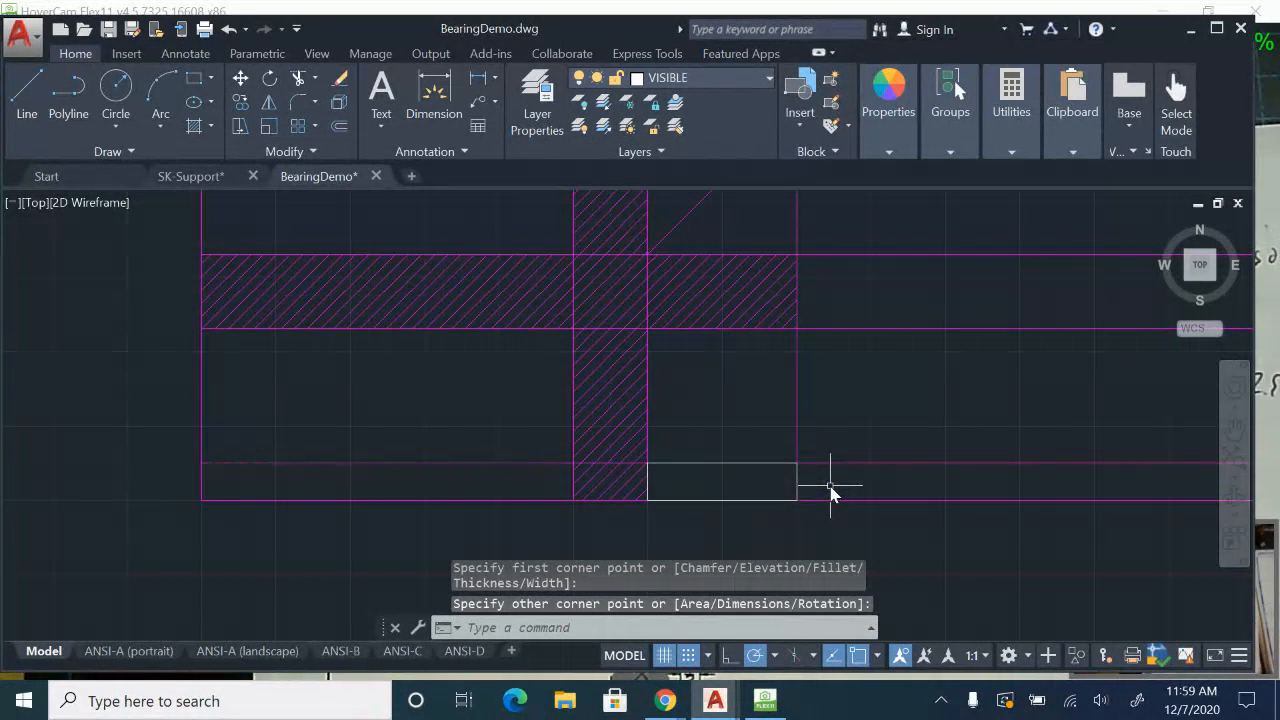
key("Return")
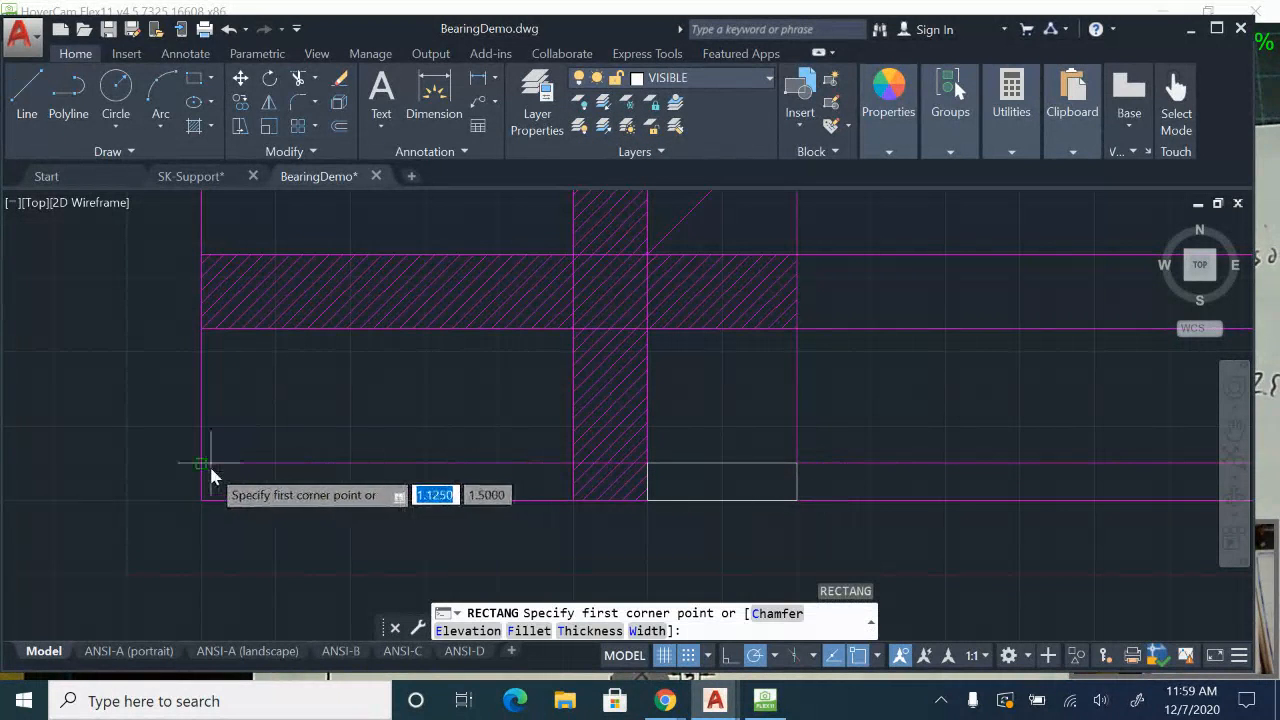
left_click(201, 463)
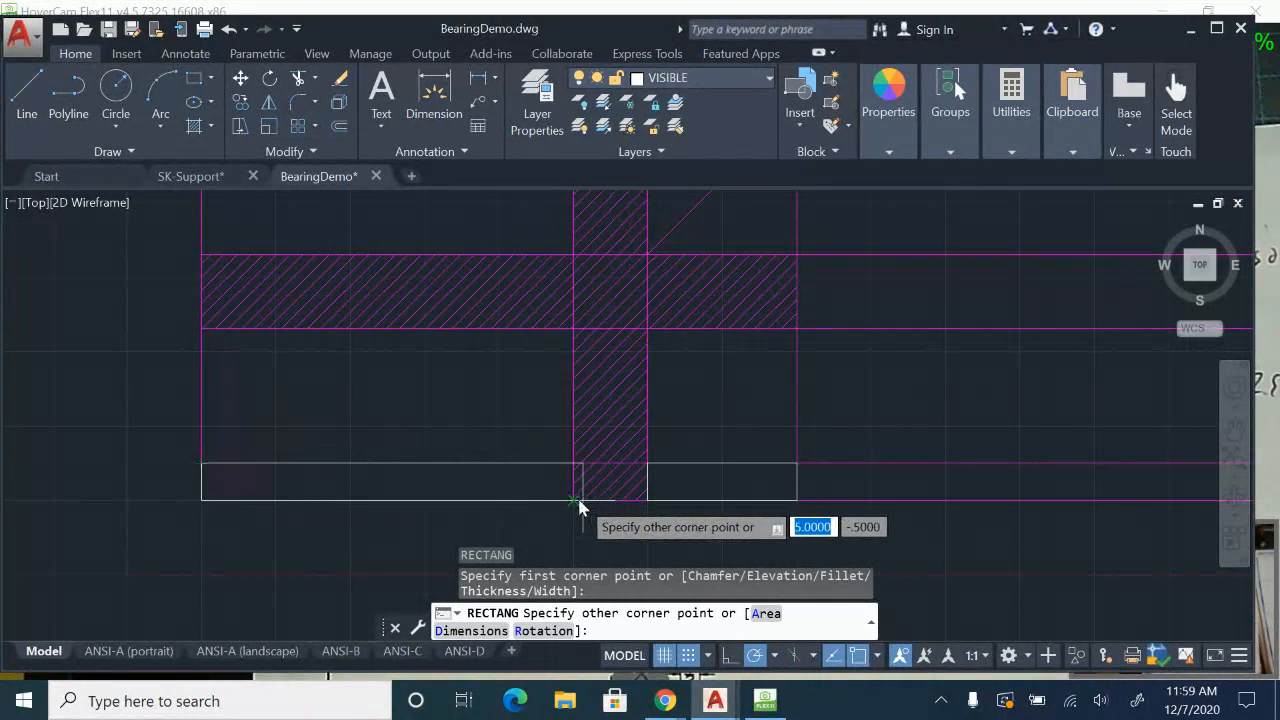
key("Escape")
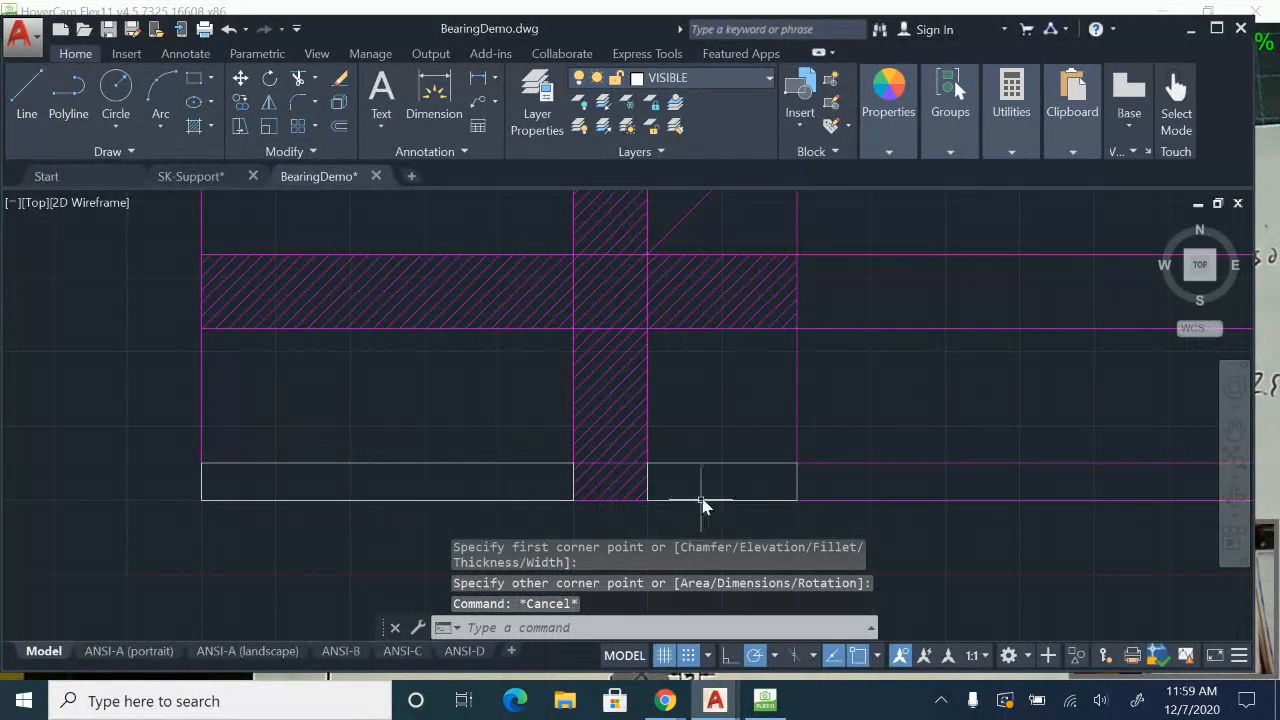
- Draw a vertical line 1.3125 units up from the midpoint of the side view's bottom edge
left_click(32, 120)
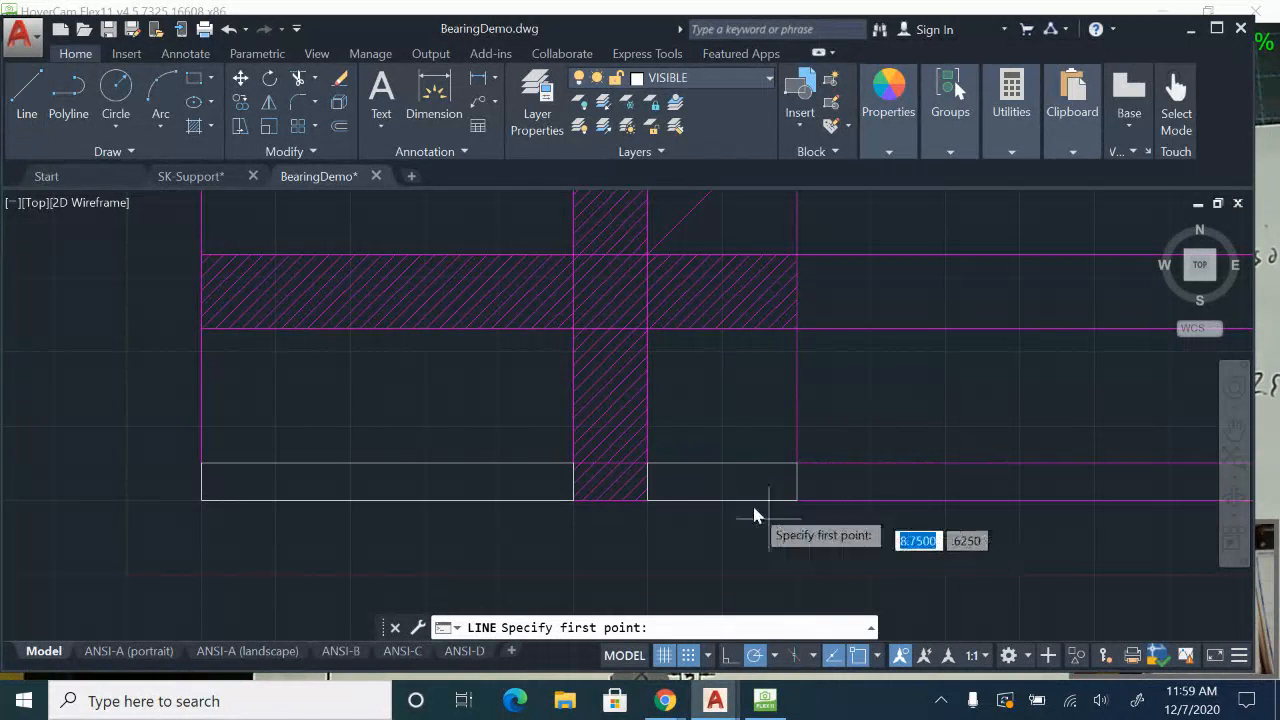
left_click(722, 500)
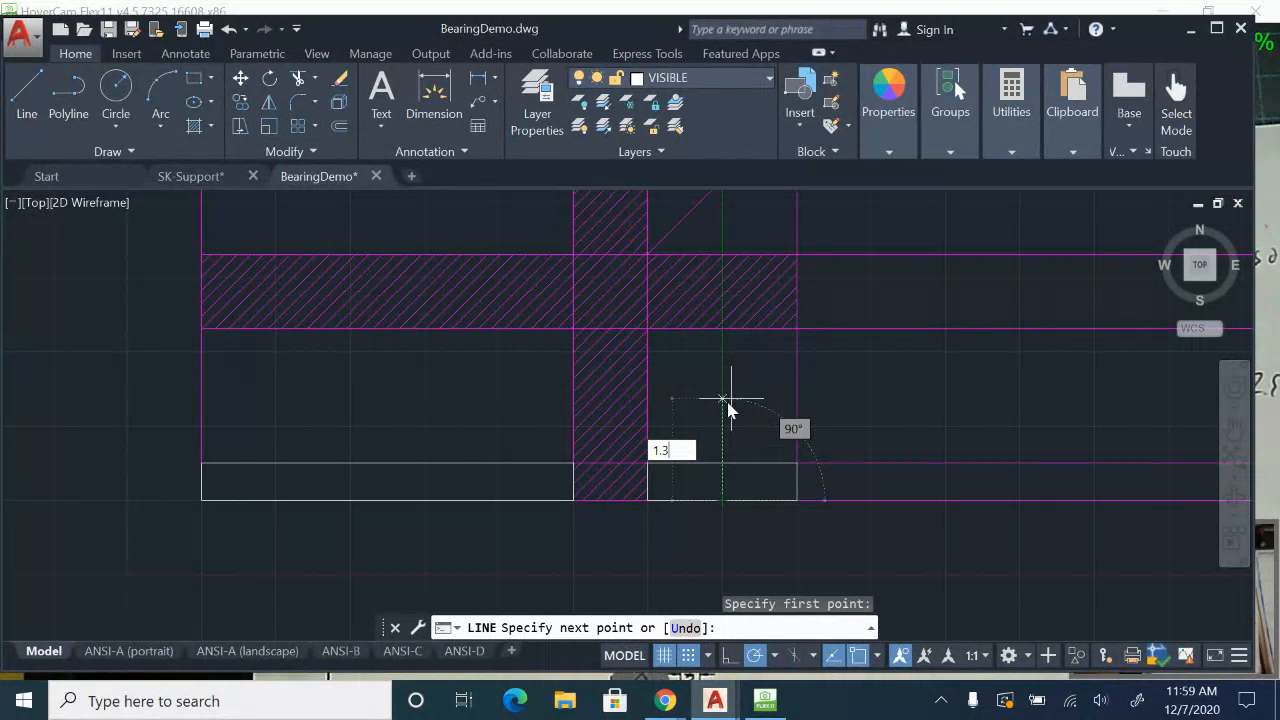
type("1.3125")
key("Return")
key("Escape")
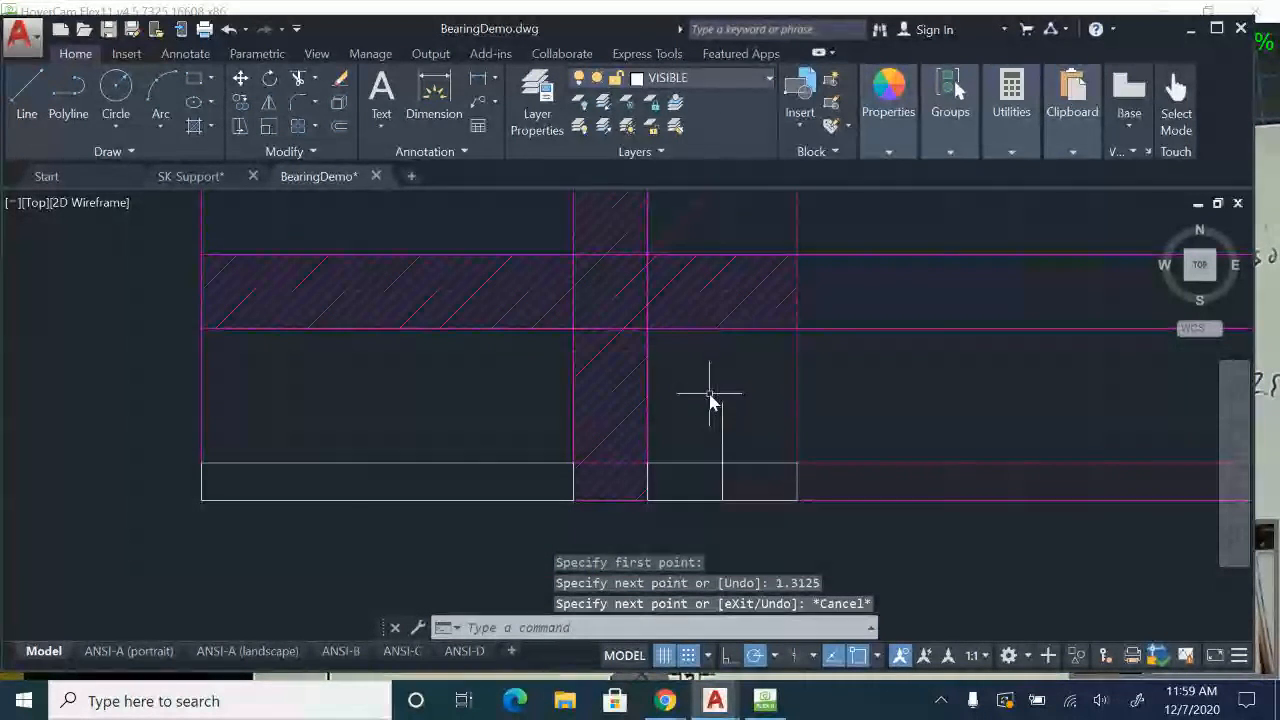
left_click(711, 396)
key("Escape")
- Draw a circle of radius 1 and a concentric circle of 3/4 diameter, both centred on the vertical line's upper end
left_click(116, 88)
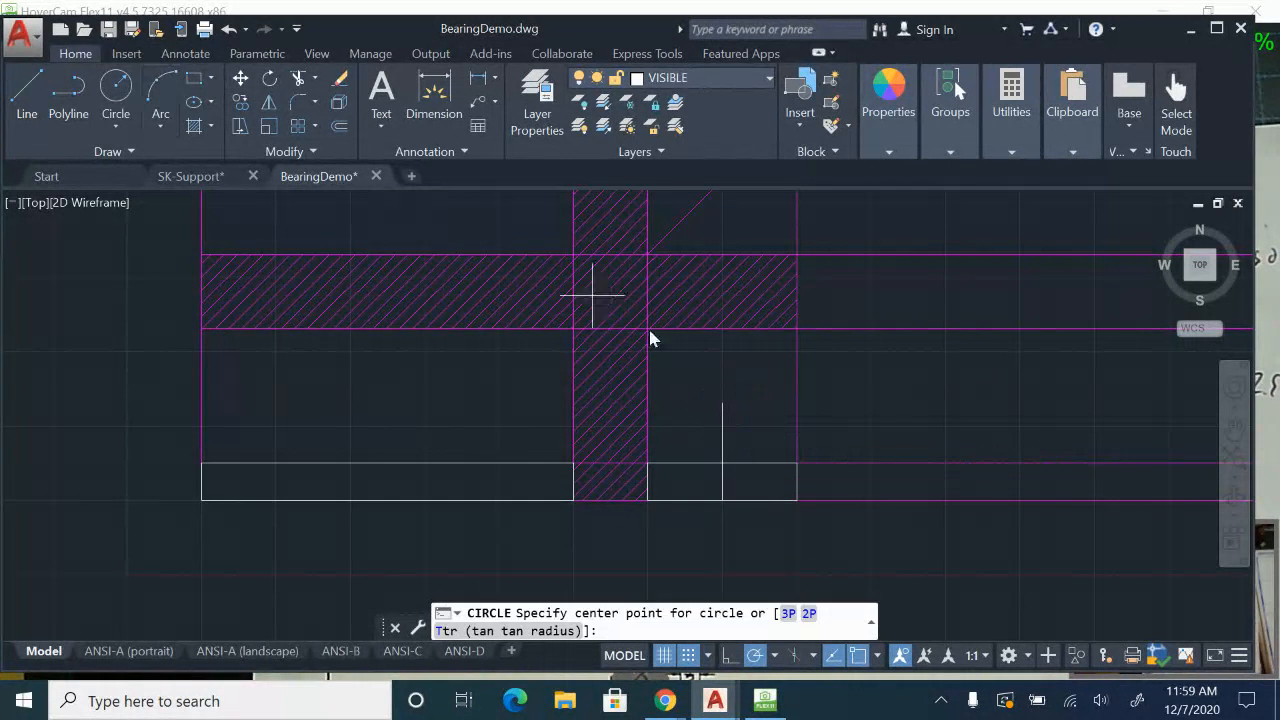
left_click(728, 406)
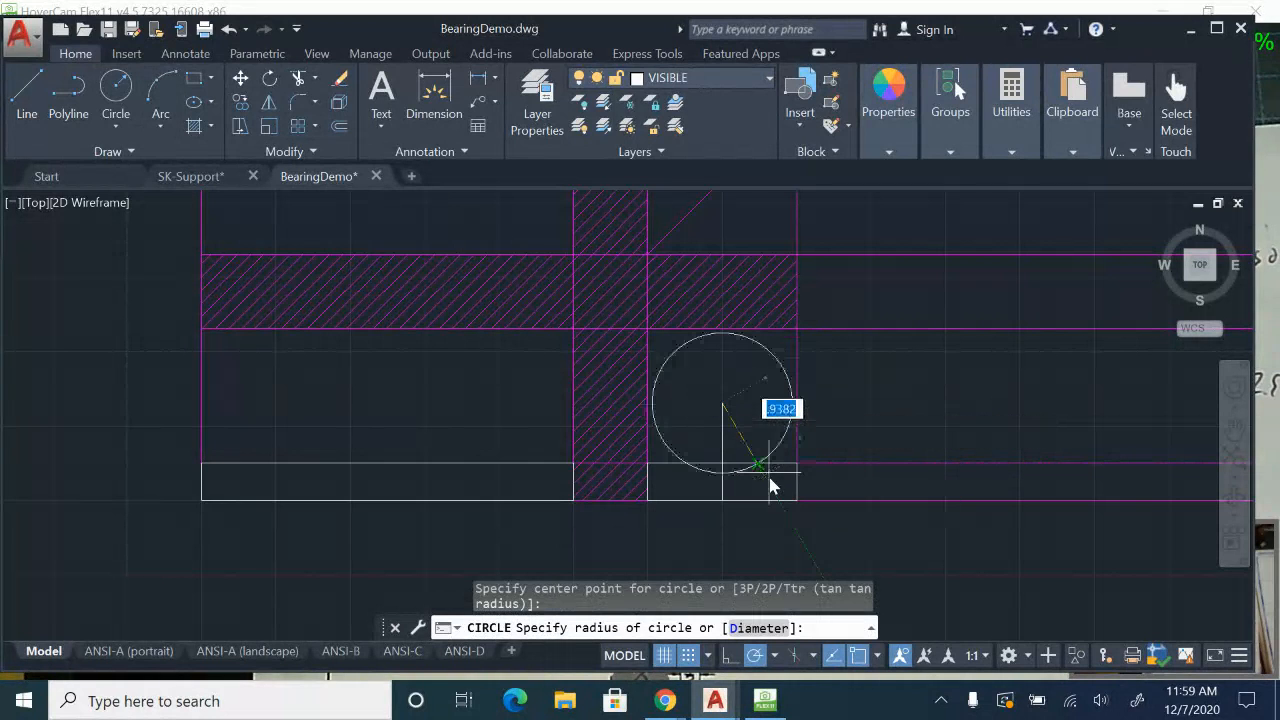
key("Return")
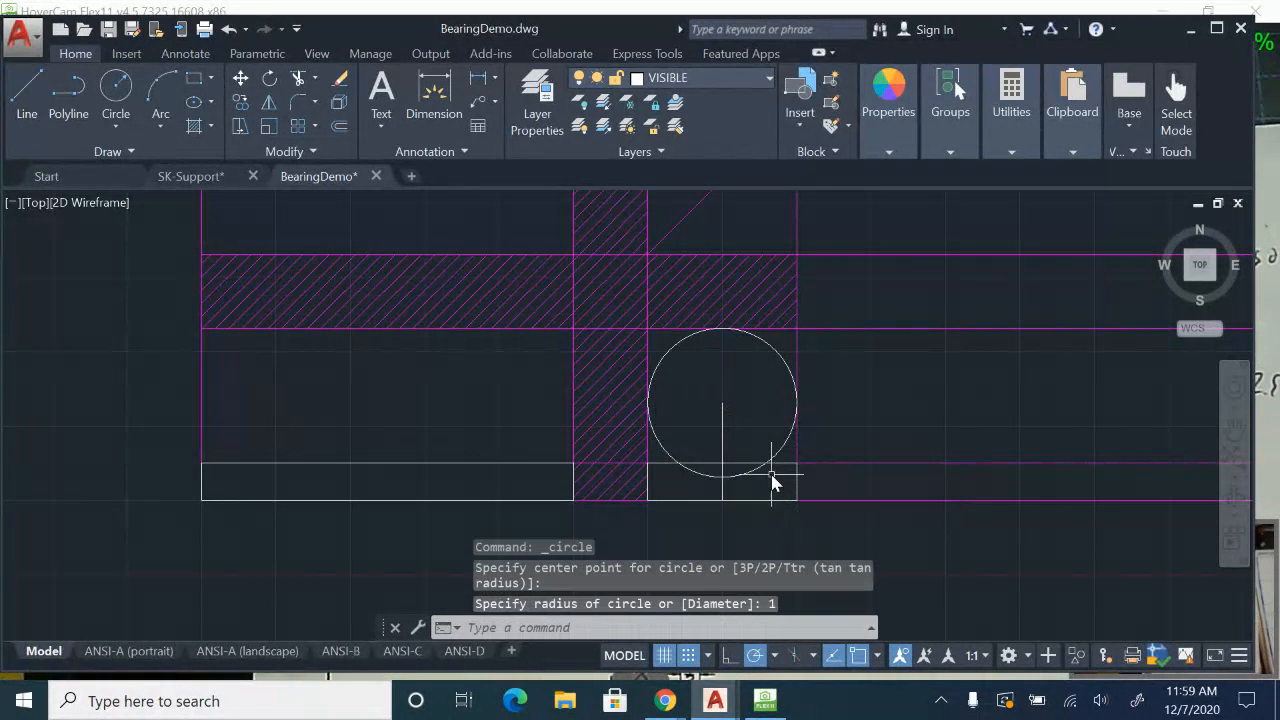
left_click(118, 126)
left_click(110, 206)
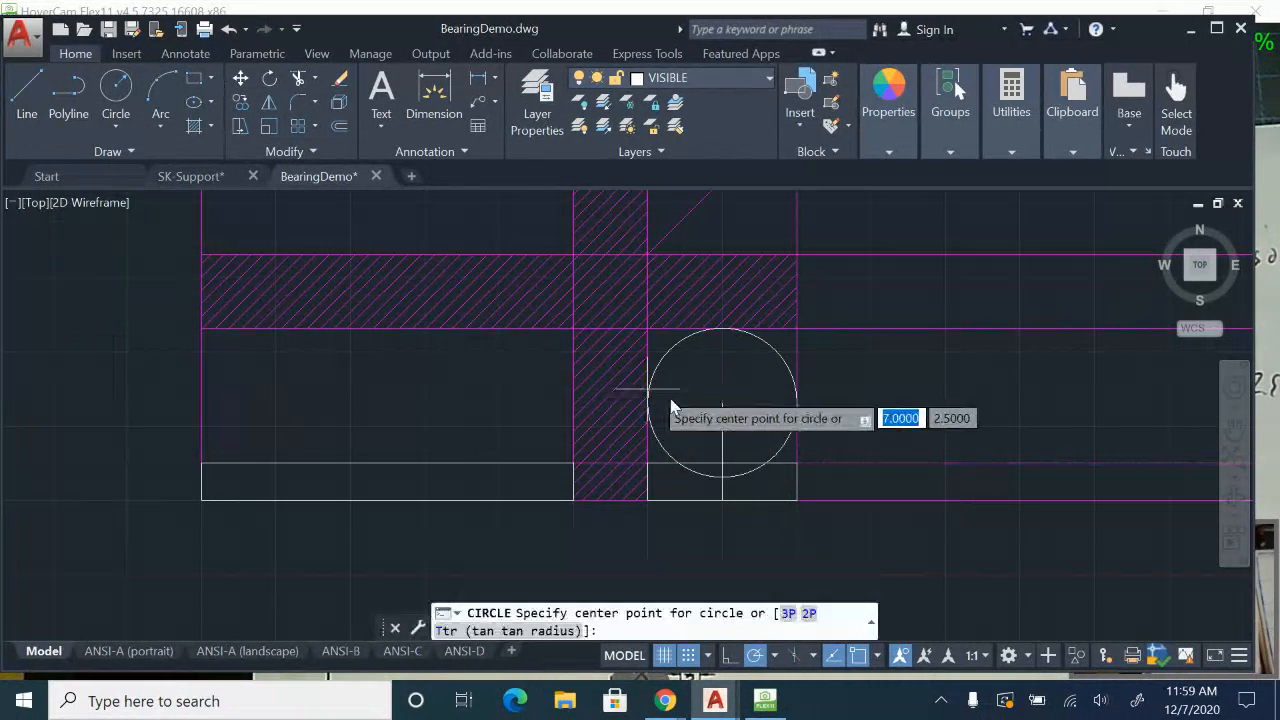
left_click(725, 410)
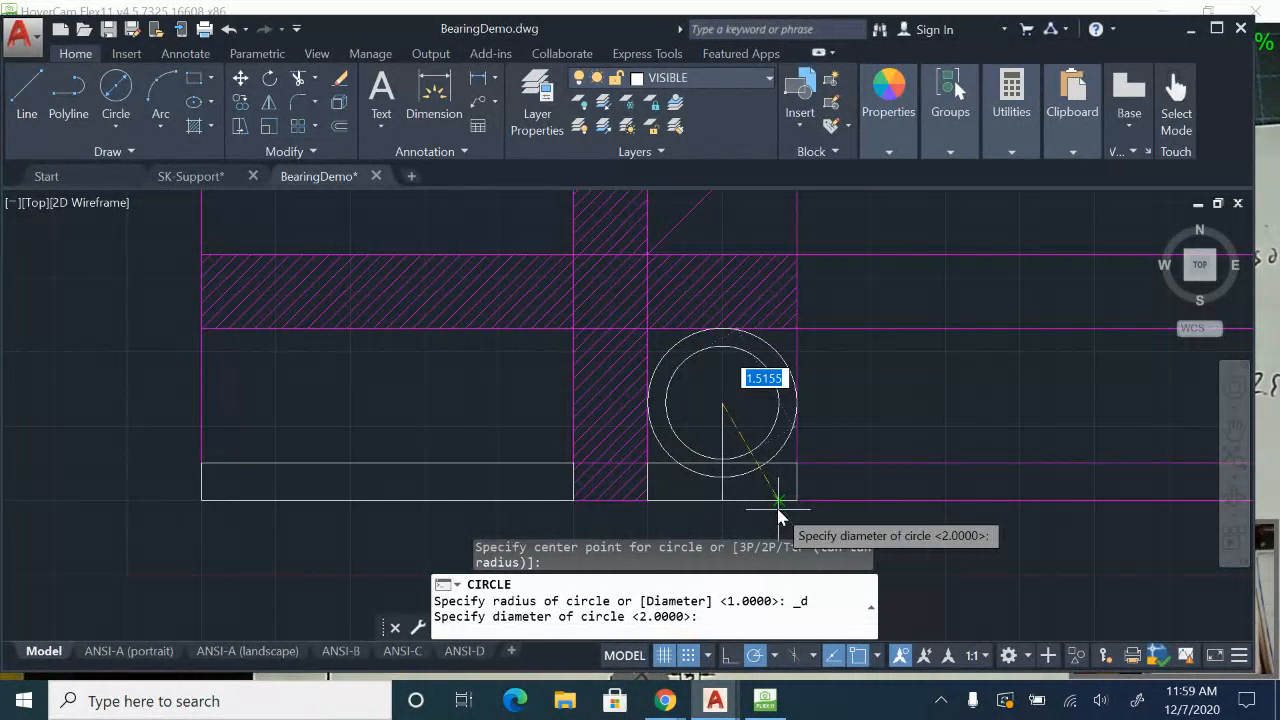
key("Return")
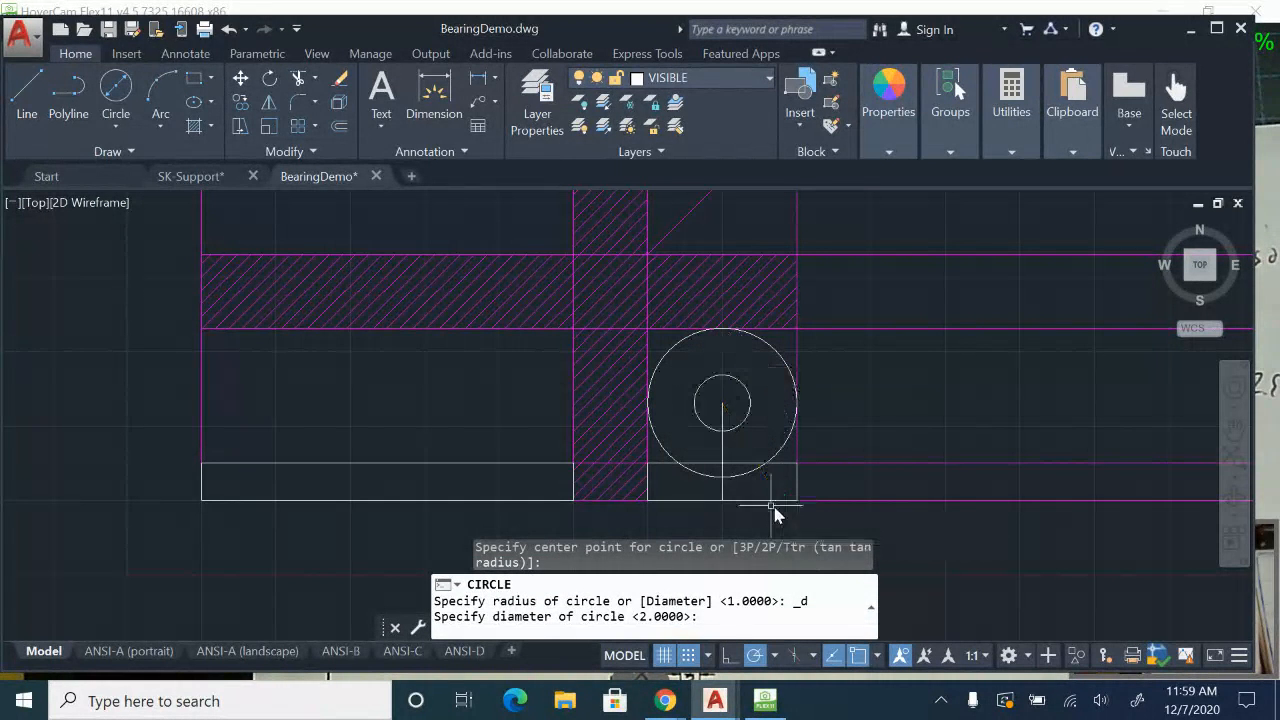
key("Escape")
- After consulting the HoverCam sheet, trim the outer circle's lower half using the side view's two vertical edges as cutting edges
left_click(766, 701)
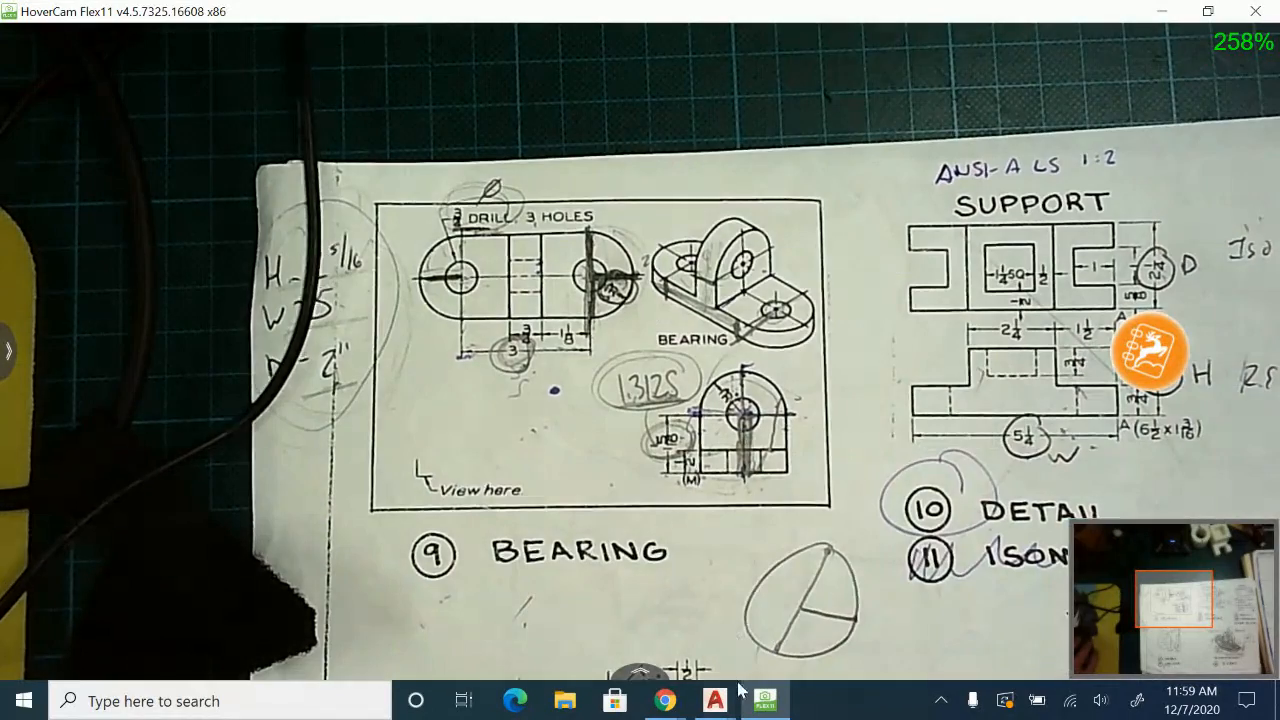
left_click(720, 693)
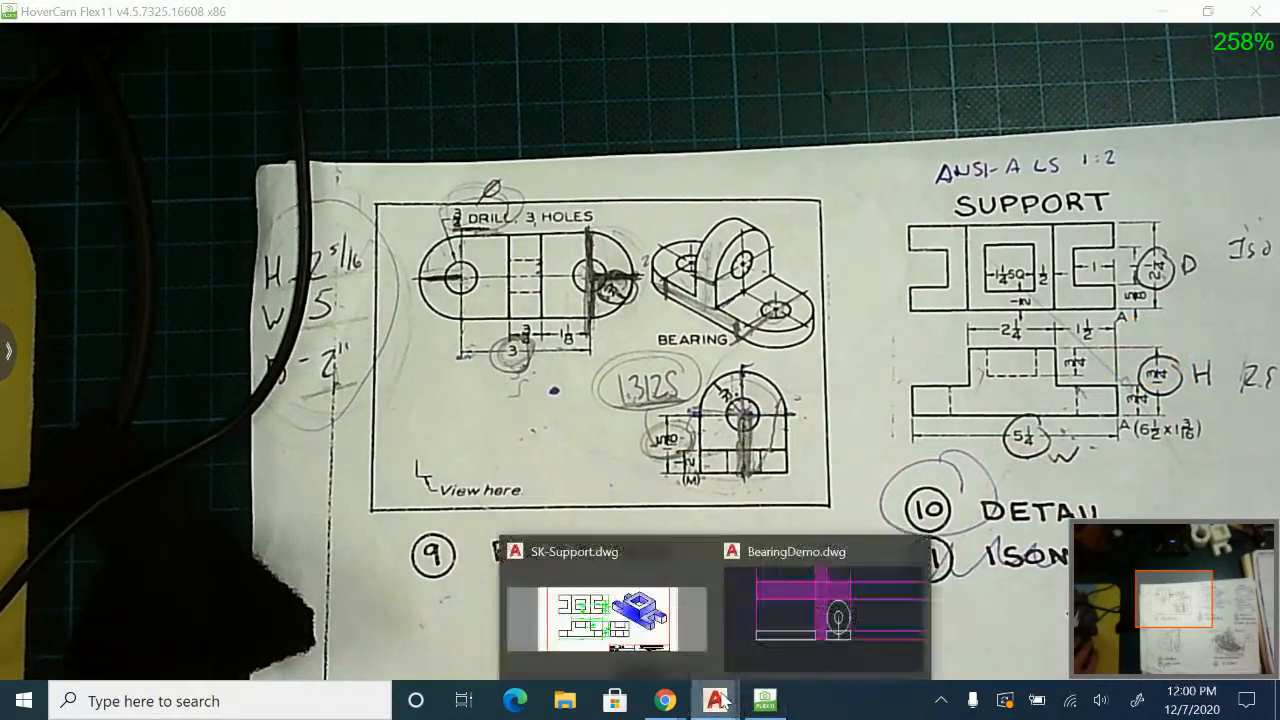
left_click(775, 632)
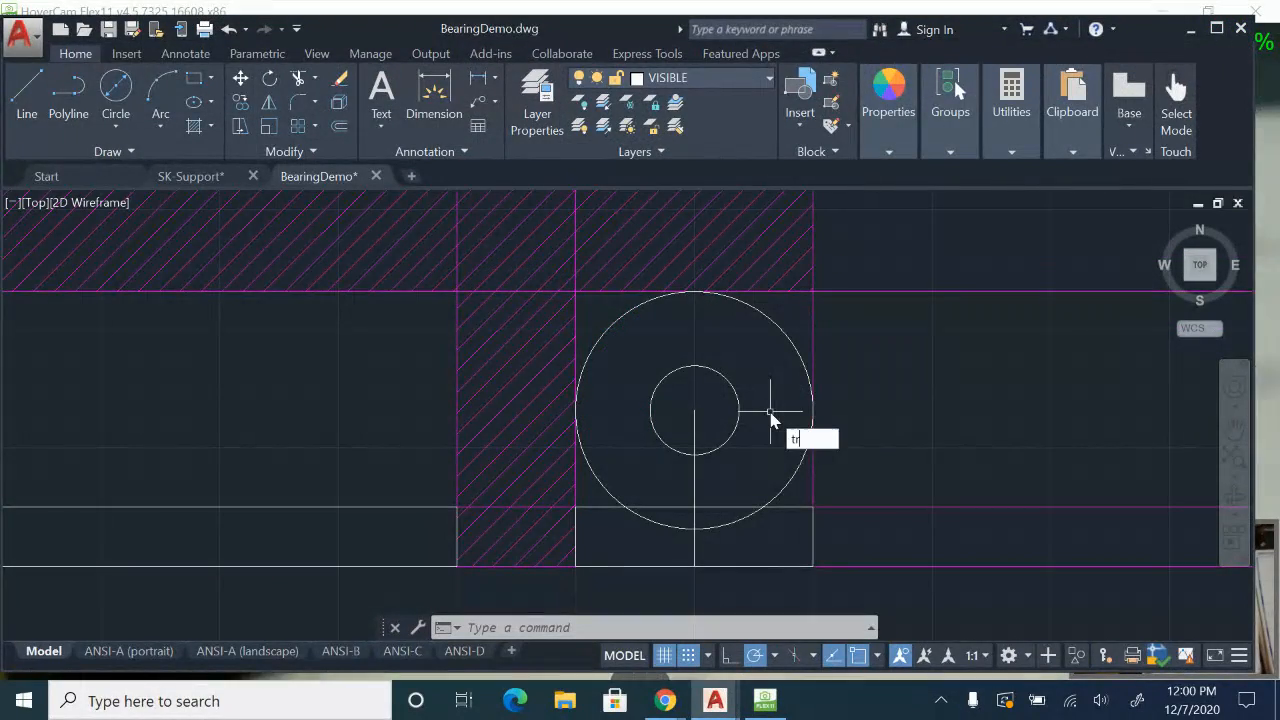
key("Return")
left_click(812, 481)
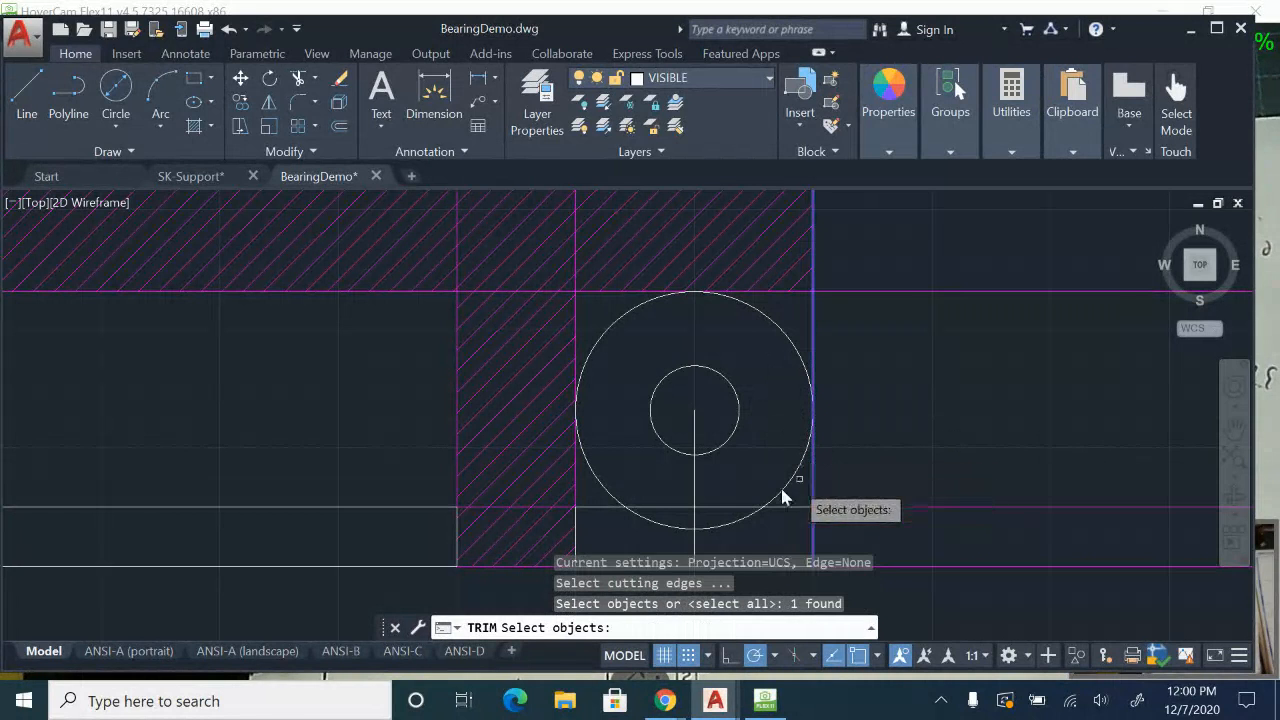
left_click(575, 480)
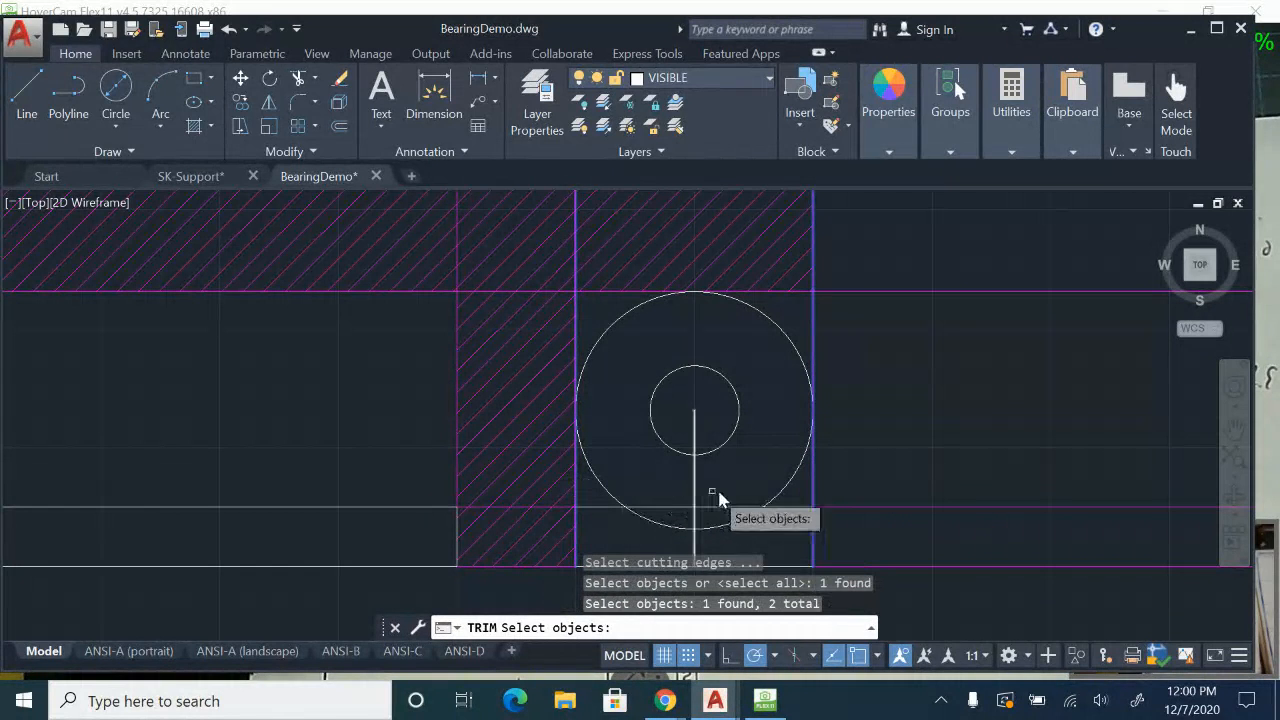
key("Return")
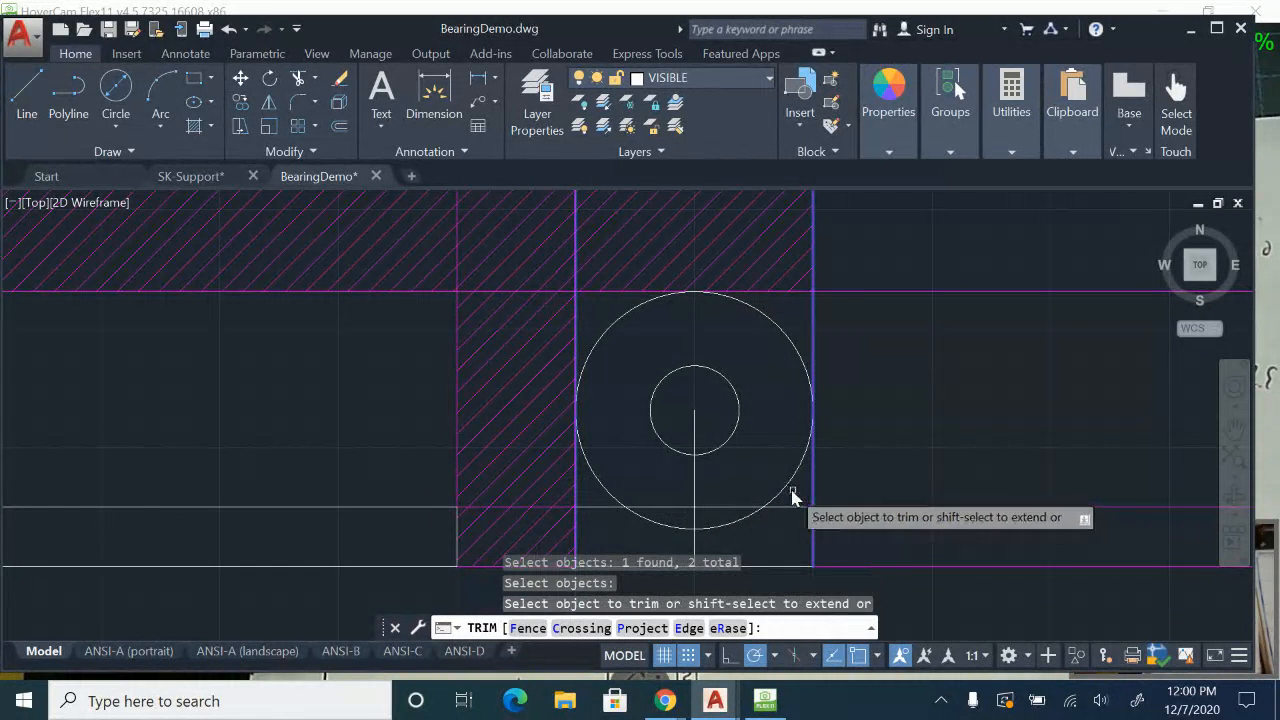
left_click(786, 492)
key("Escape")
scroll(1010, 390, "down", 2)
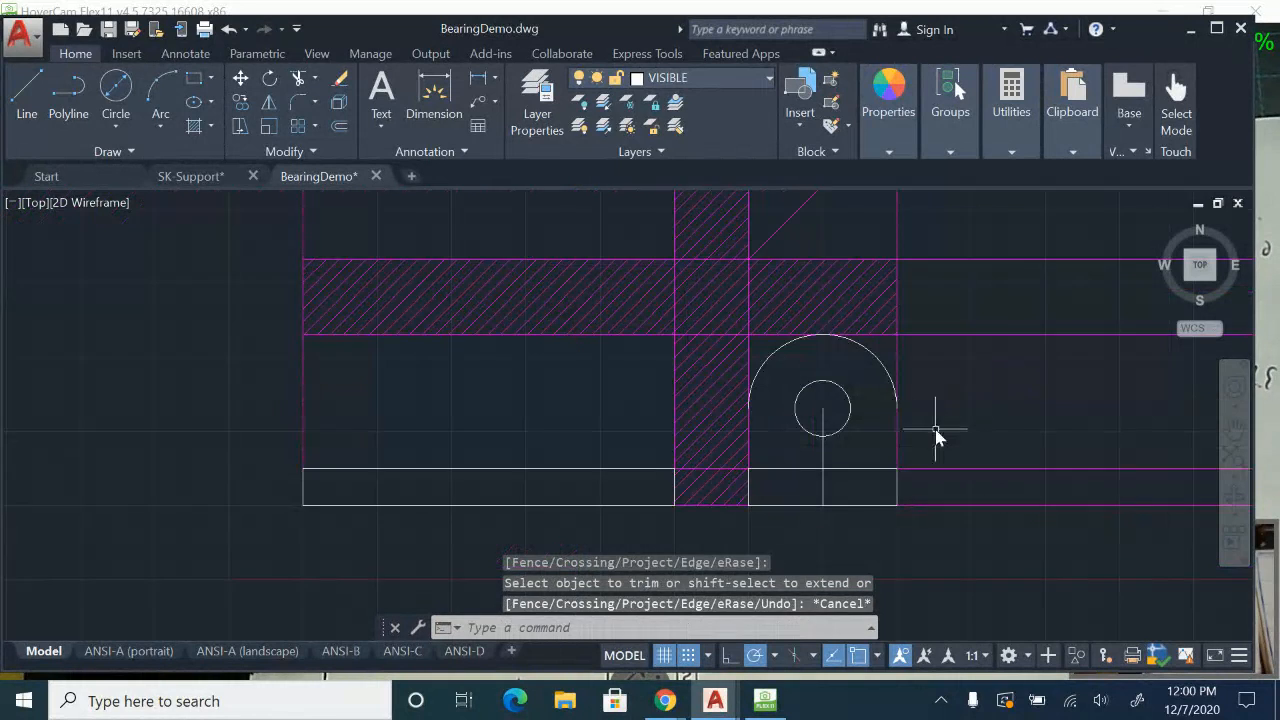
middle_click_drag(627, 404, 654, 538)
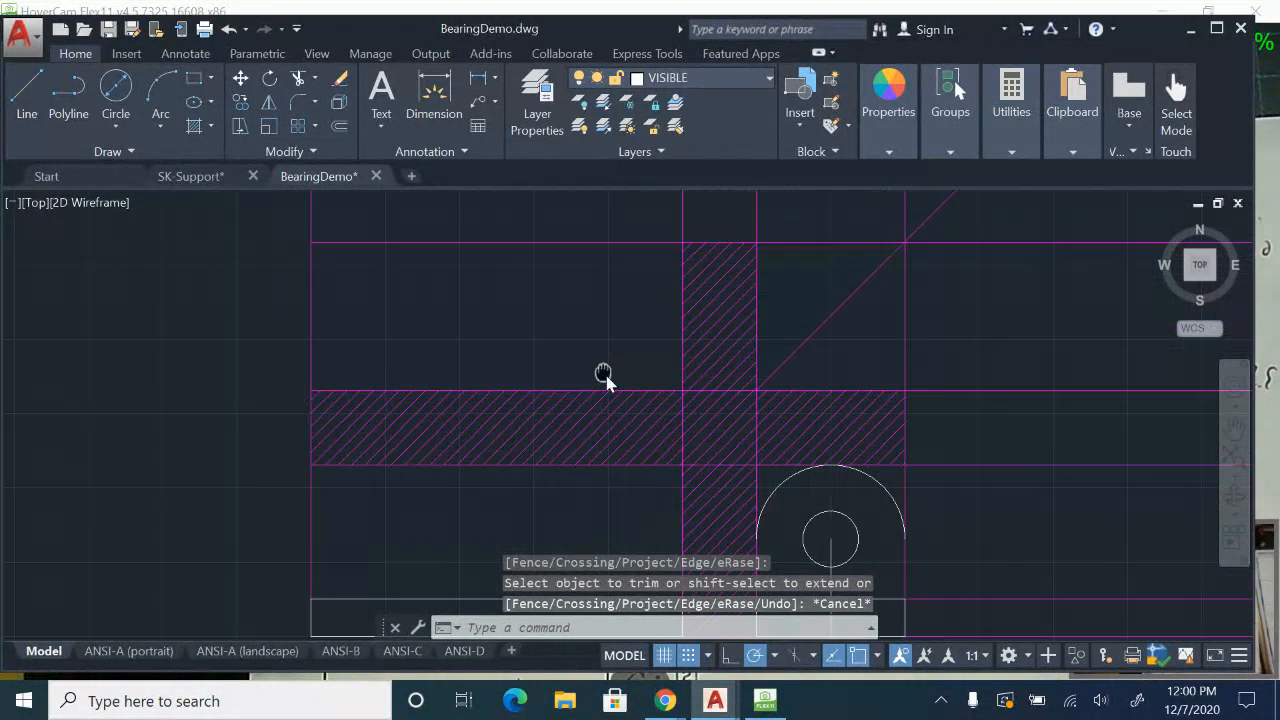
middle_click_drag(605, 374, 609, 382)
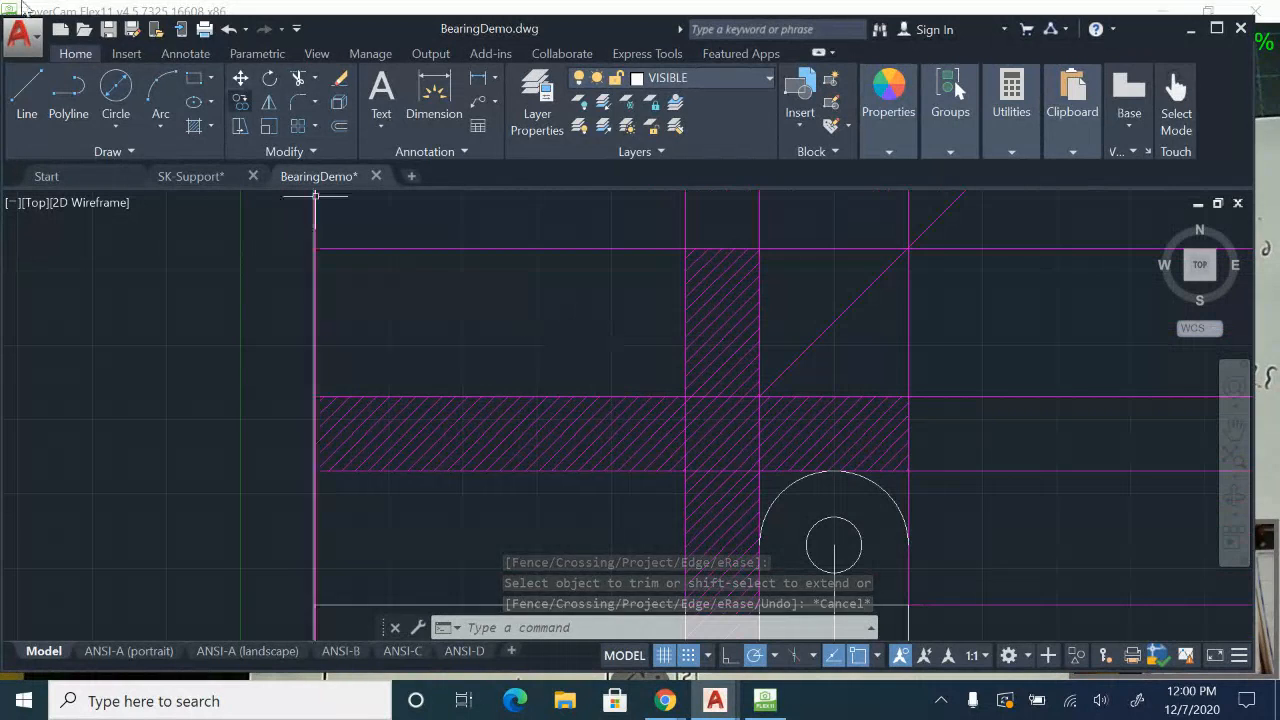
left_click(27, 95)
middle_click_drag(628, 551, 600, 523)
key("Escape")
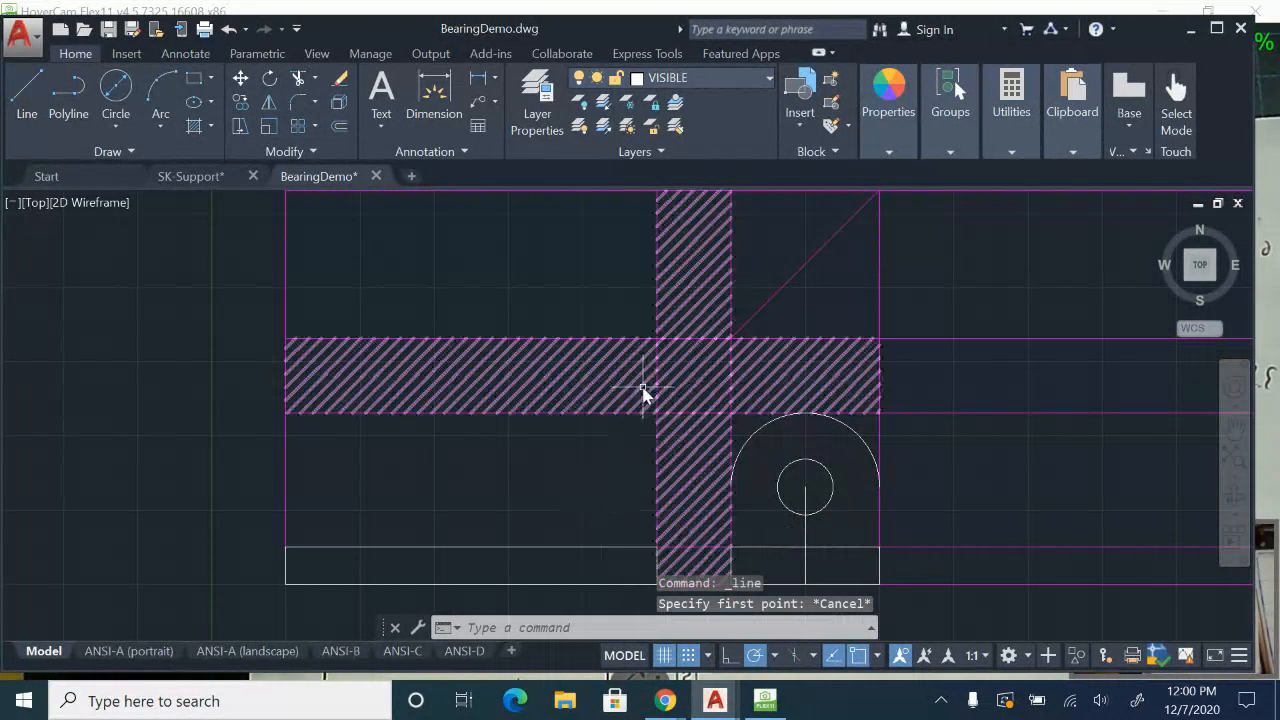
middle_click_drag(643, 394, 654, 437)
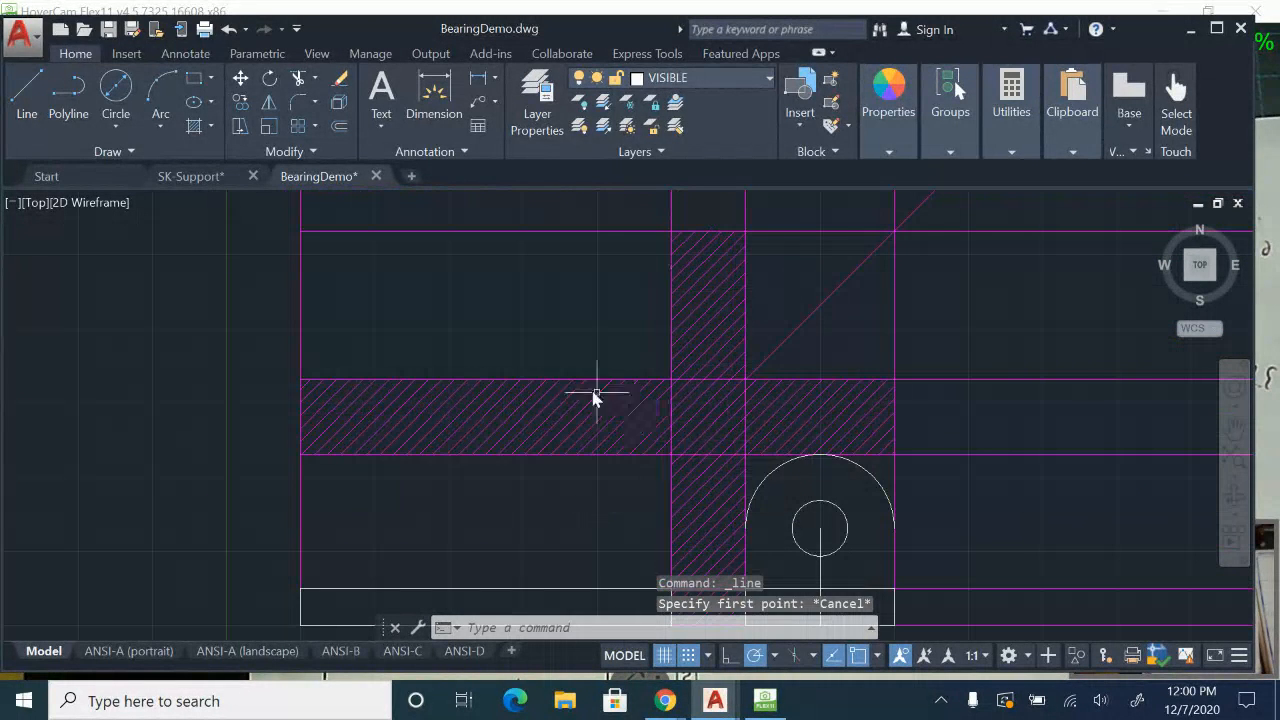
middle_click_drag(427, 287, 486, 277)
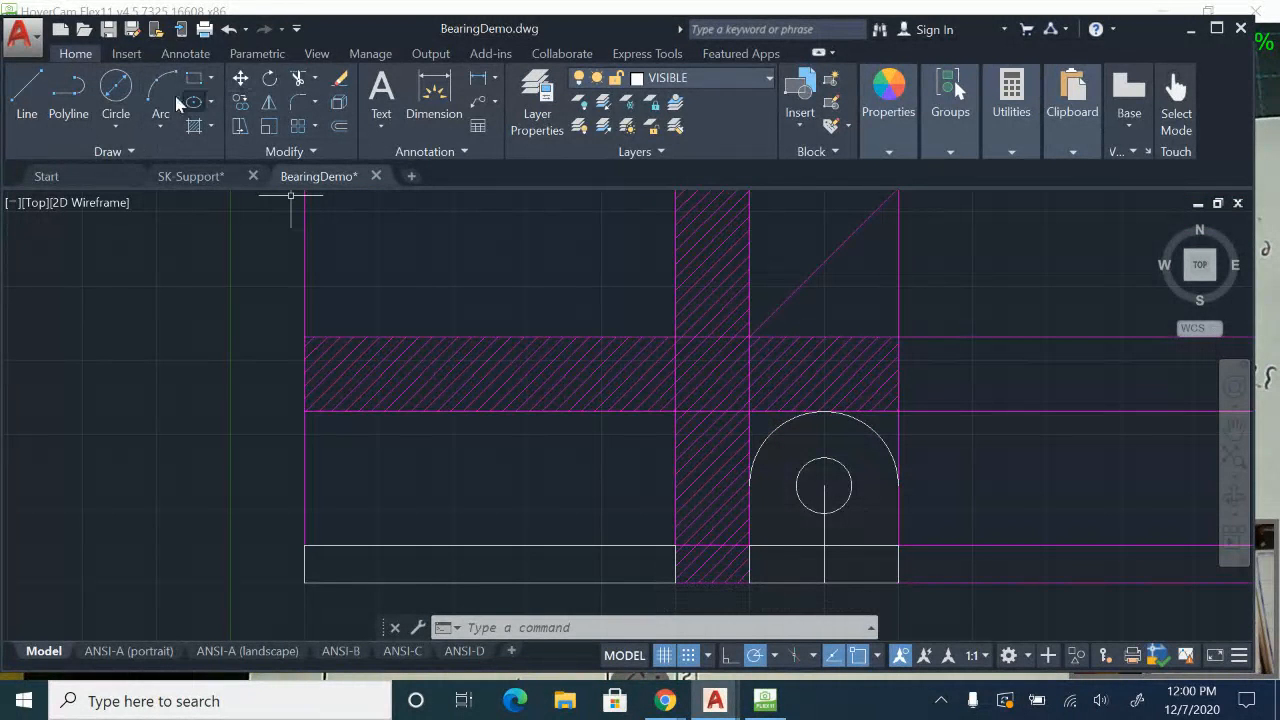
left_click(38, 98)
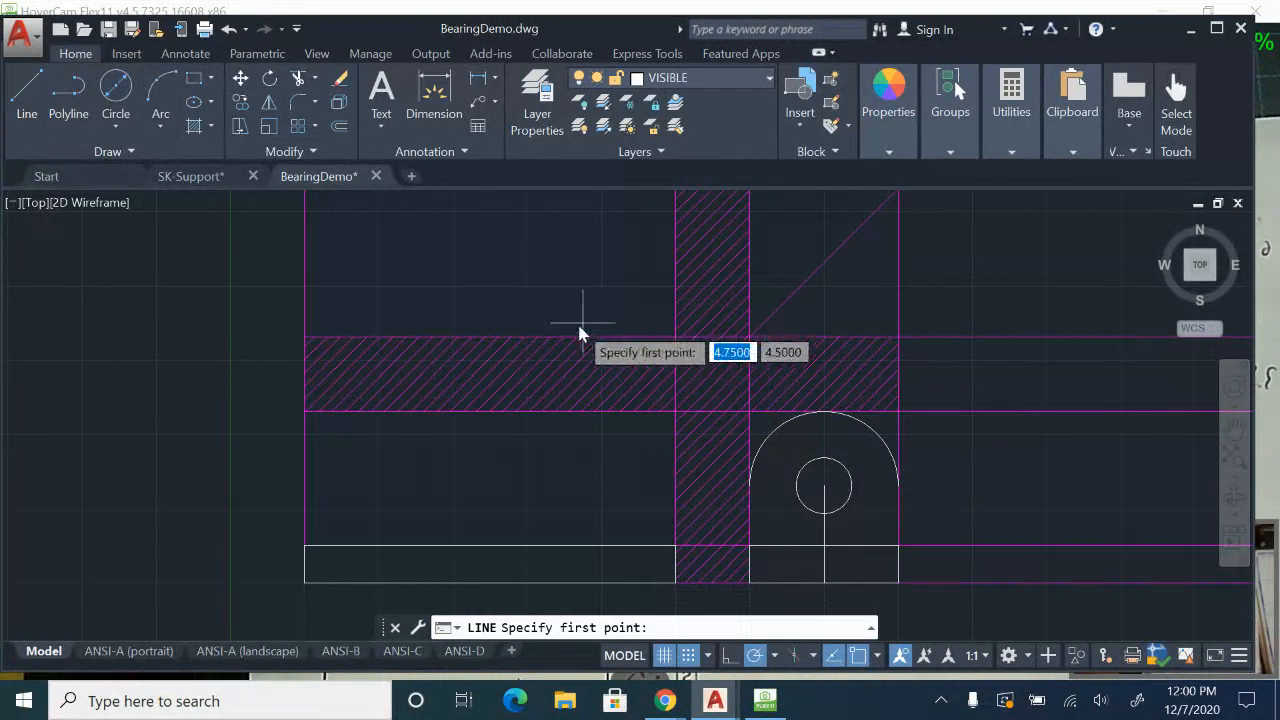
key("Escape")
- Draw the top view's outline as a rectangle between the construction lines directly above the front view, ending at the hatched spacing bands
middle_click_drag(440, 265, 434, 350)
type("rec")
key("Return")
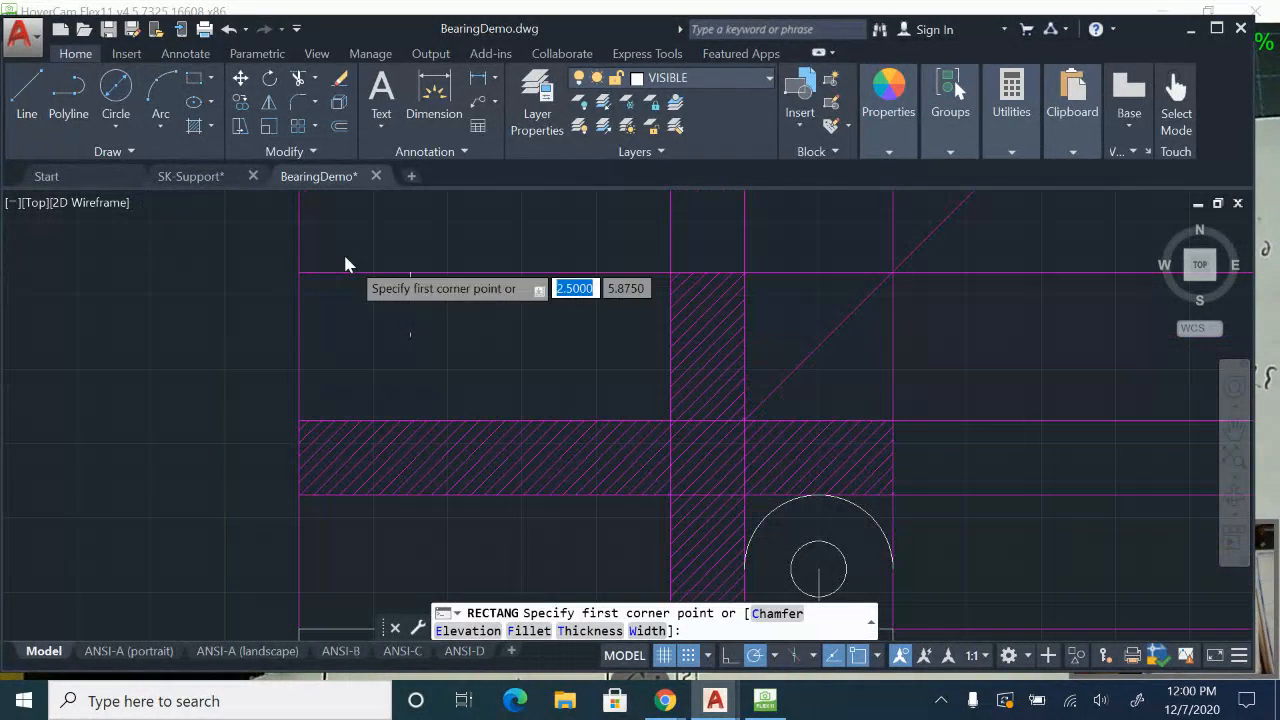
left_click(298, 273)
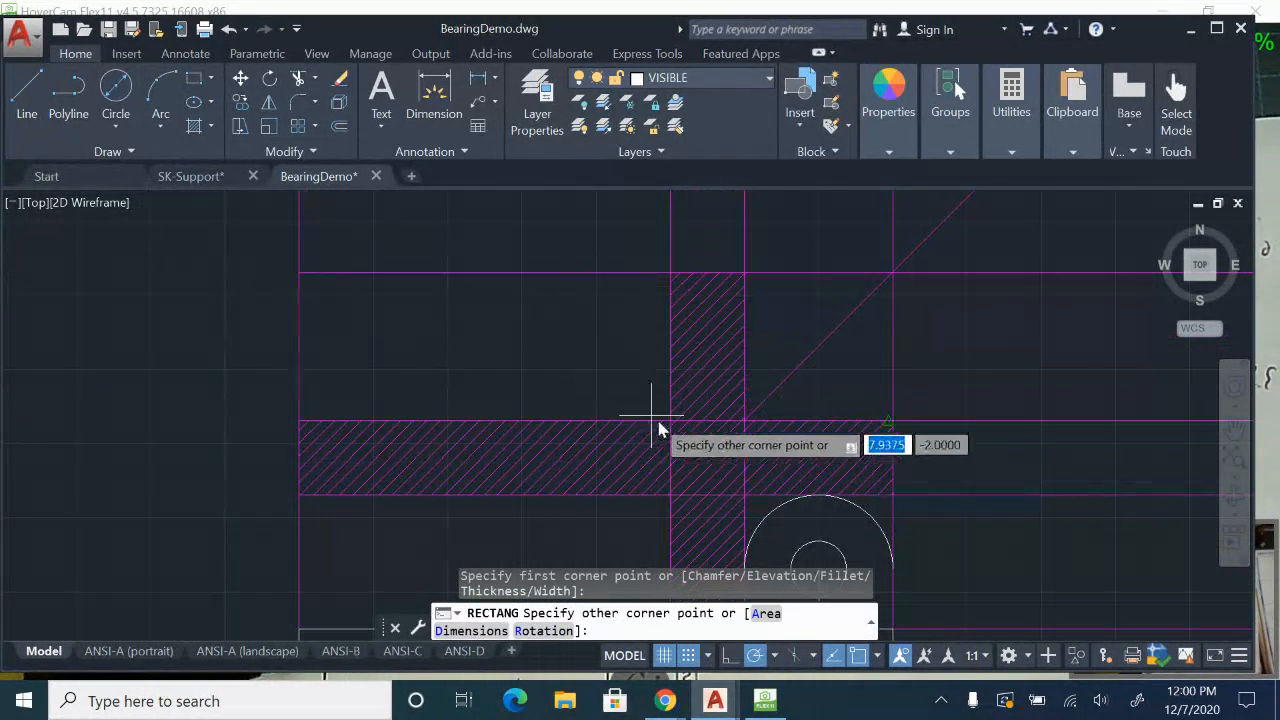
left_click(671, 420)
key("Escape")
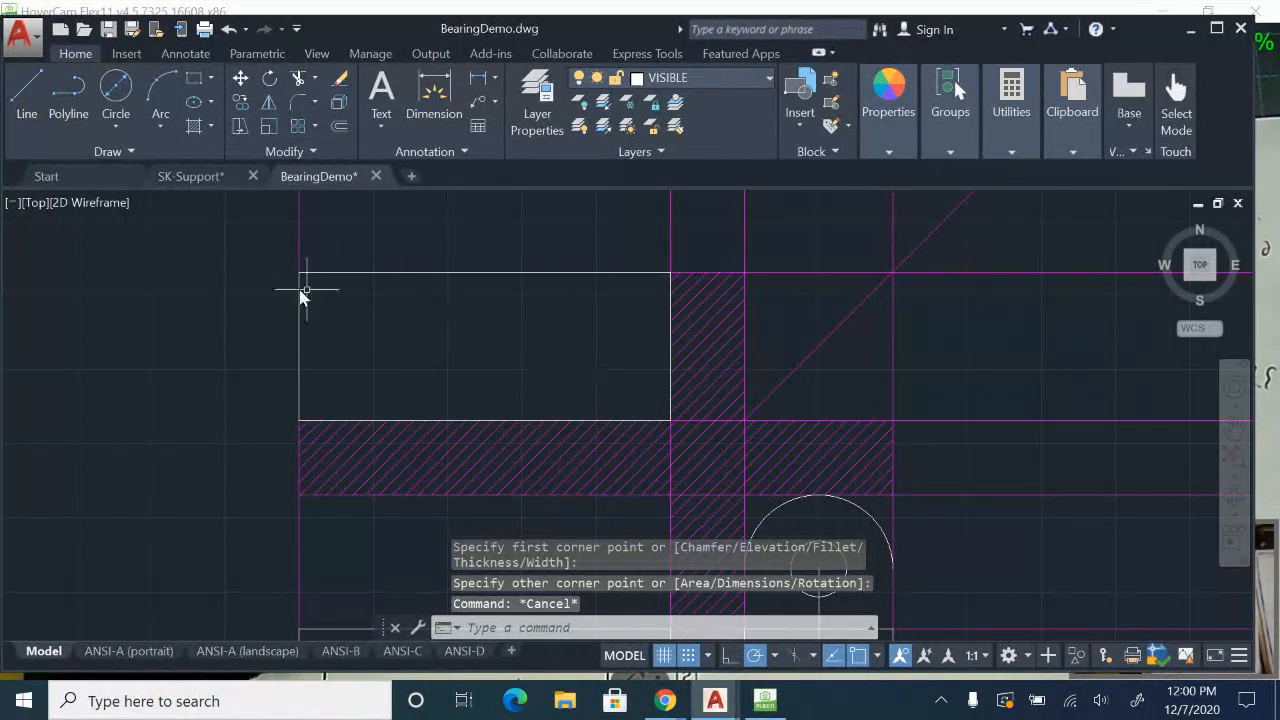
- Draw 1-unit horizontal lines inward from the midpoints of the top view rectangle's right and left edges
left_click(24, 100)
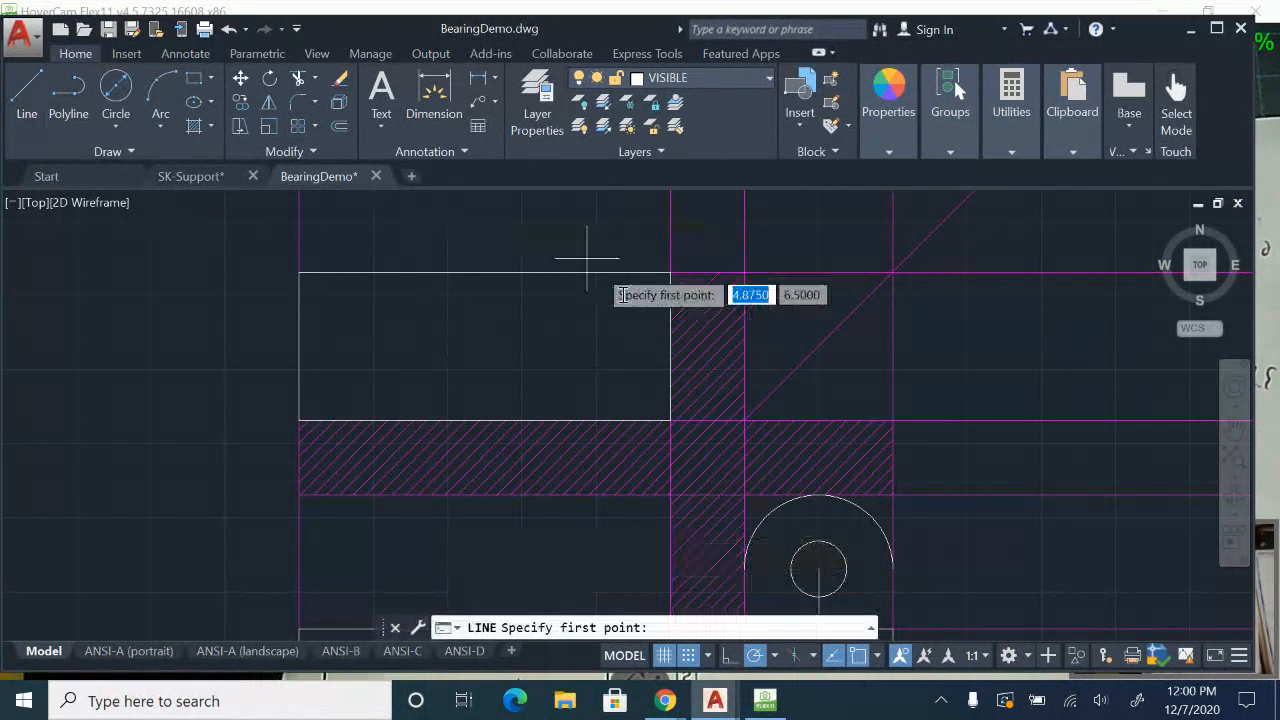
left_click(670, 349)
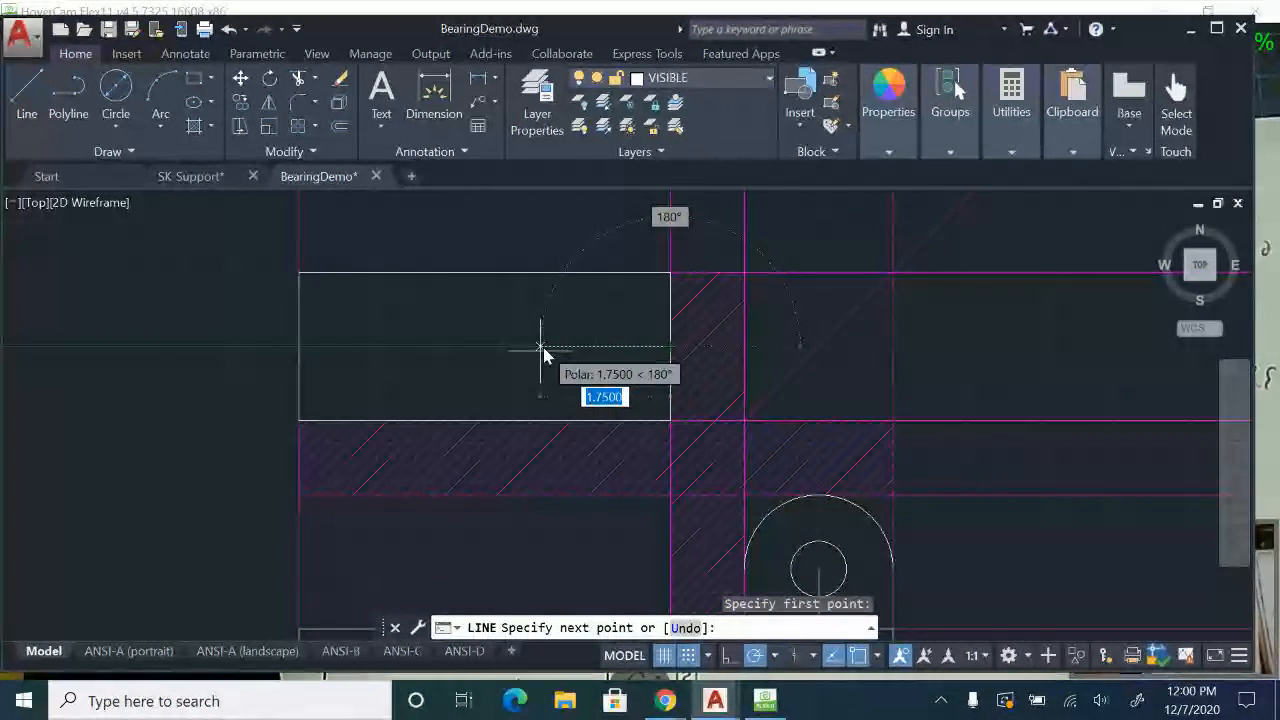
key("Return")
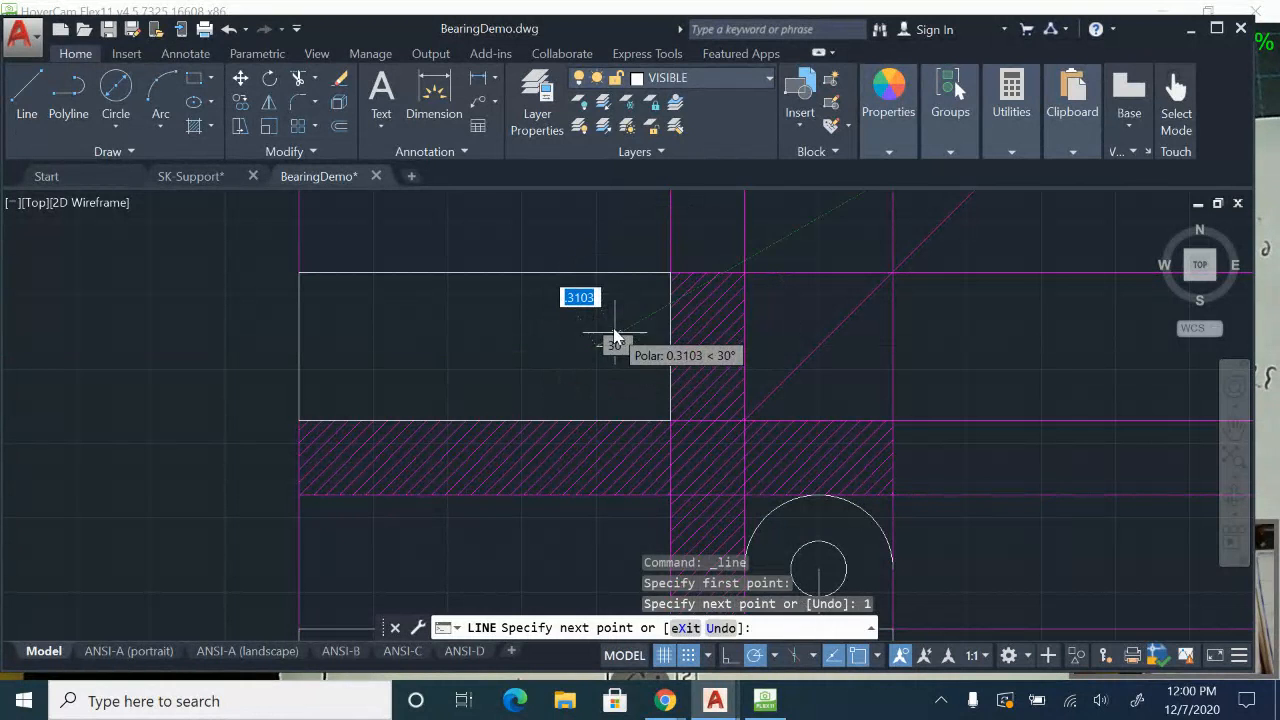
key("Escape")
key("Return")
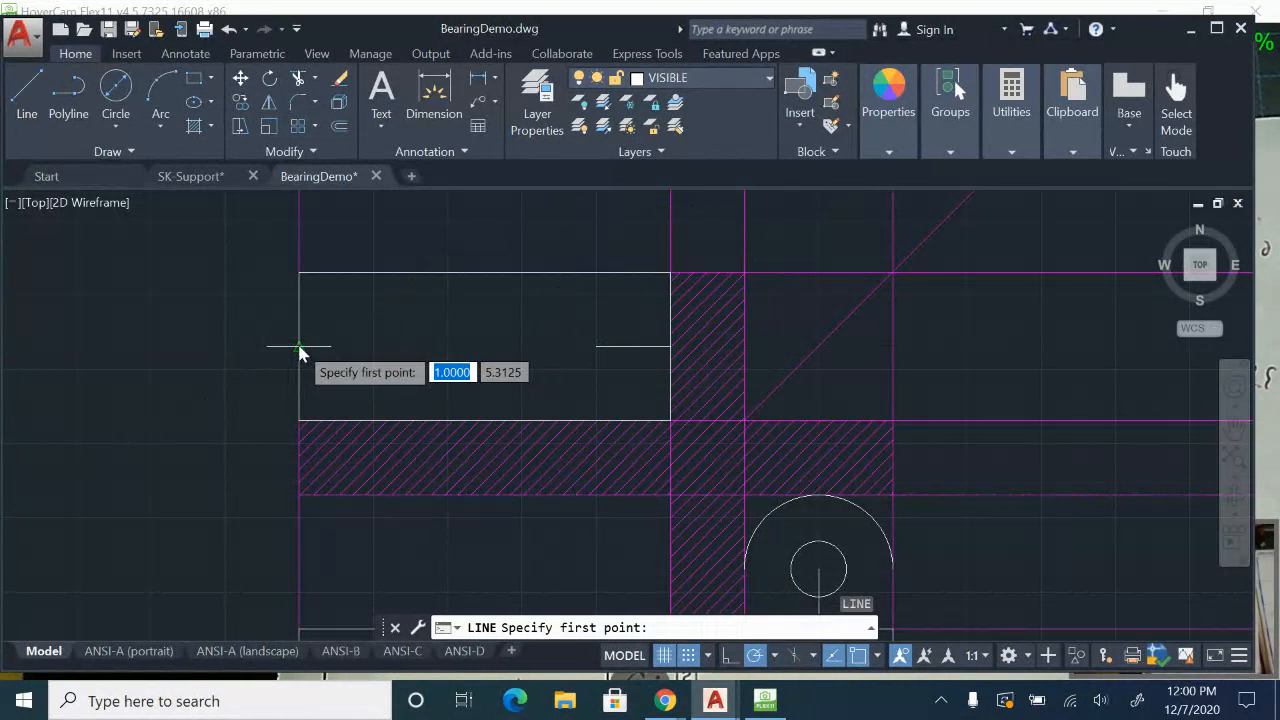
left_click(300, 347)
key("Return")
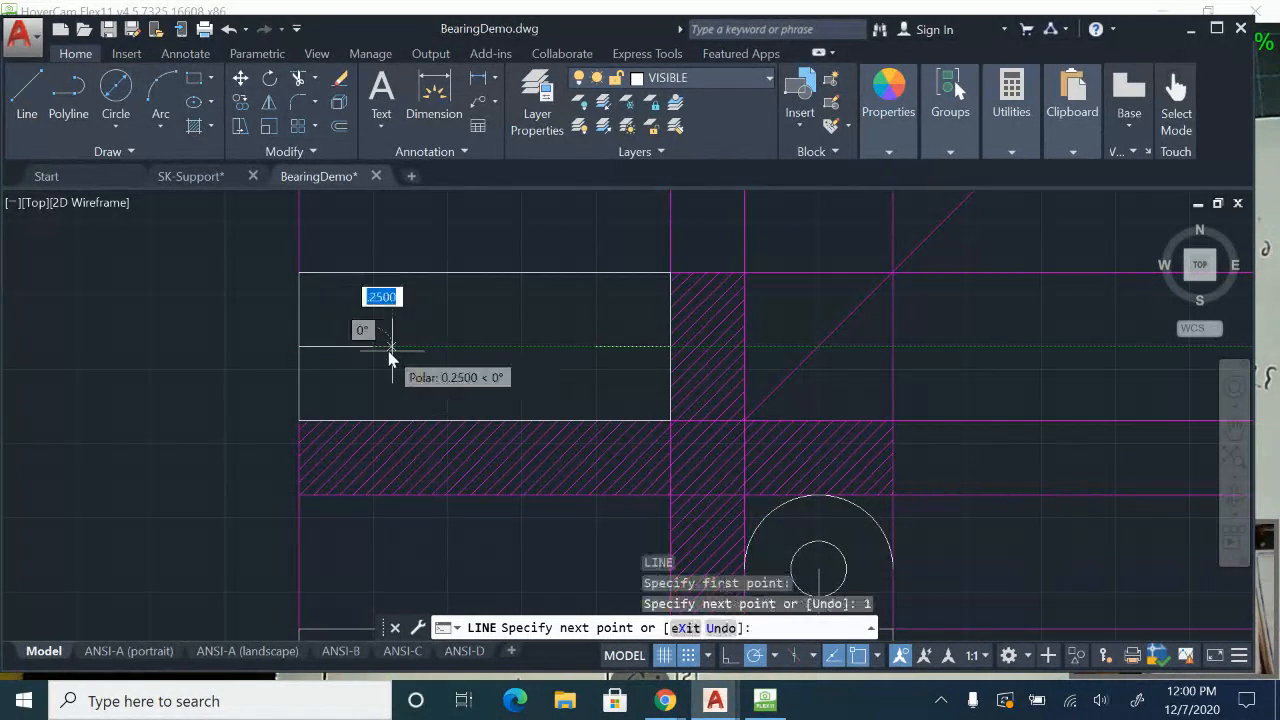
key("Escape")
- Draw a circle of radius 1 and a concentric circle of diameter .75, both centred on the inner end of the top view's left line
left_click(117, 128)
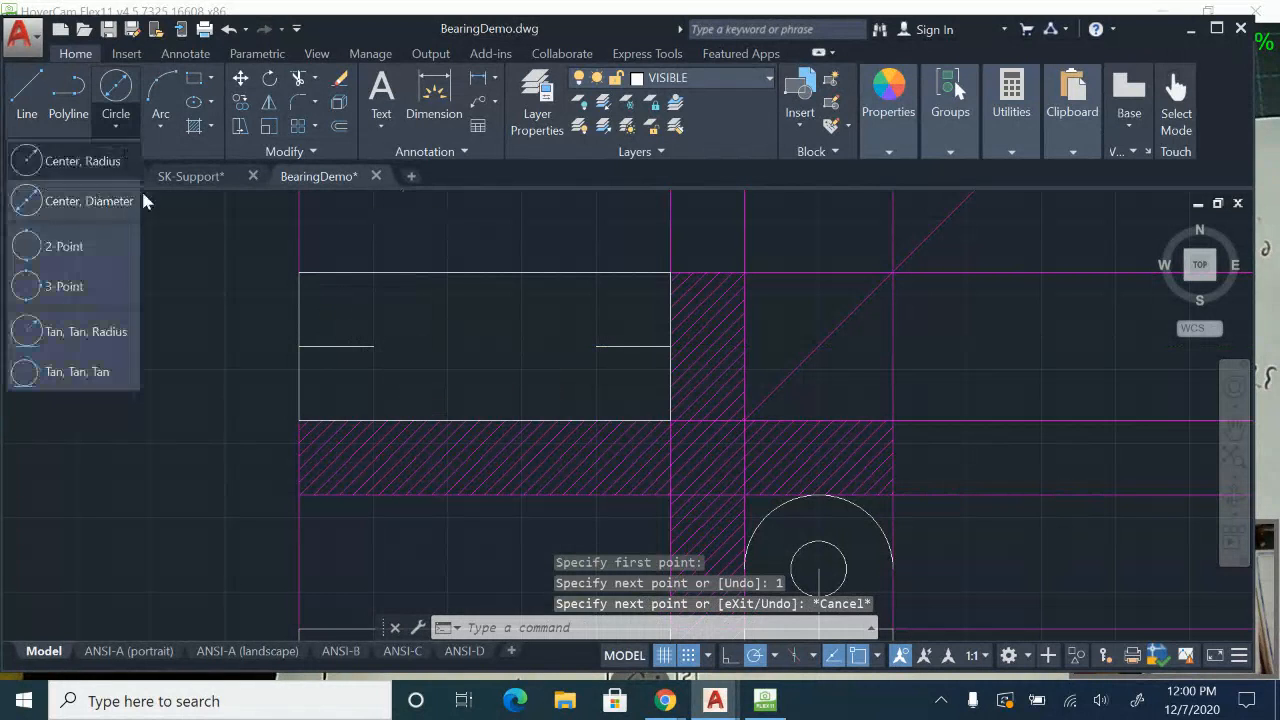
left_click(93, 162)
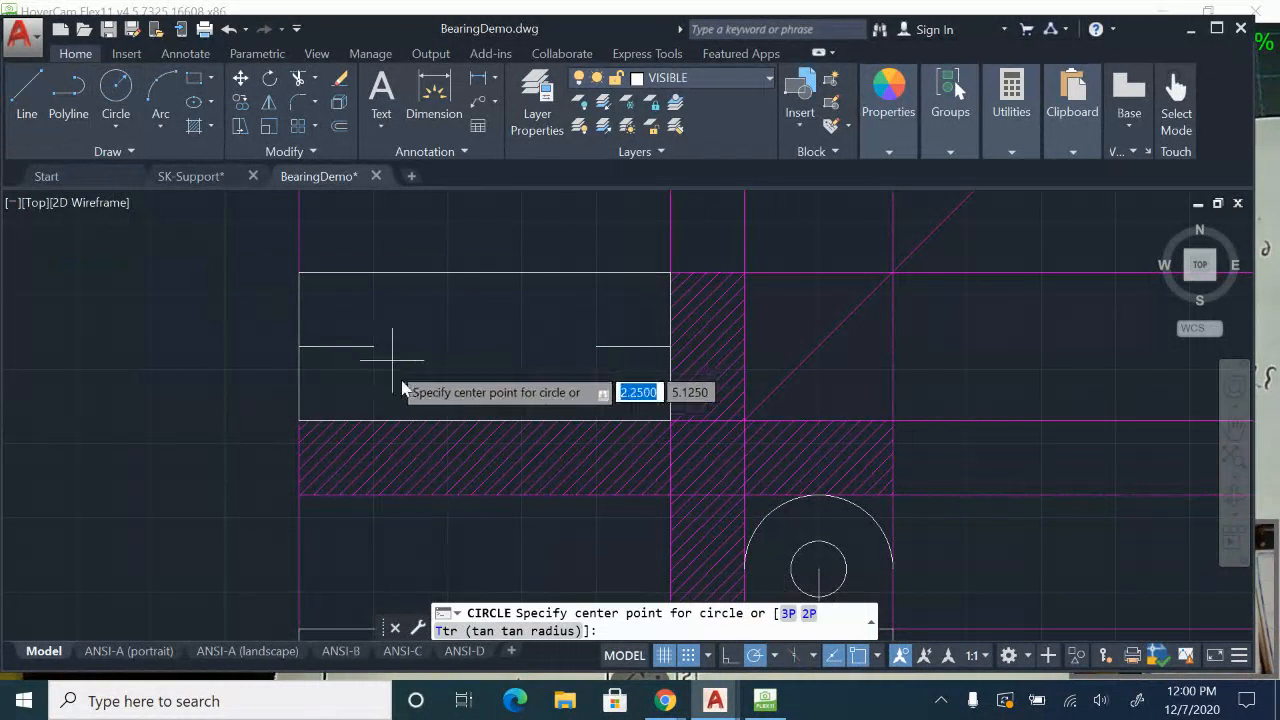
left_click(374, 350)
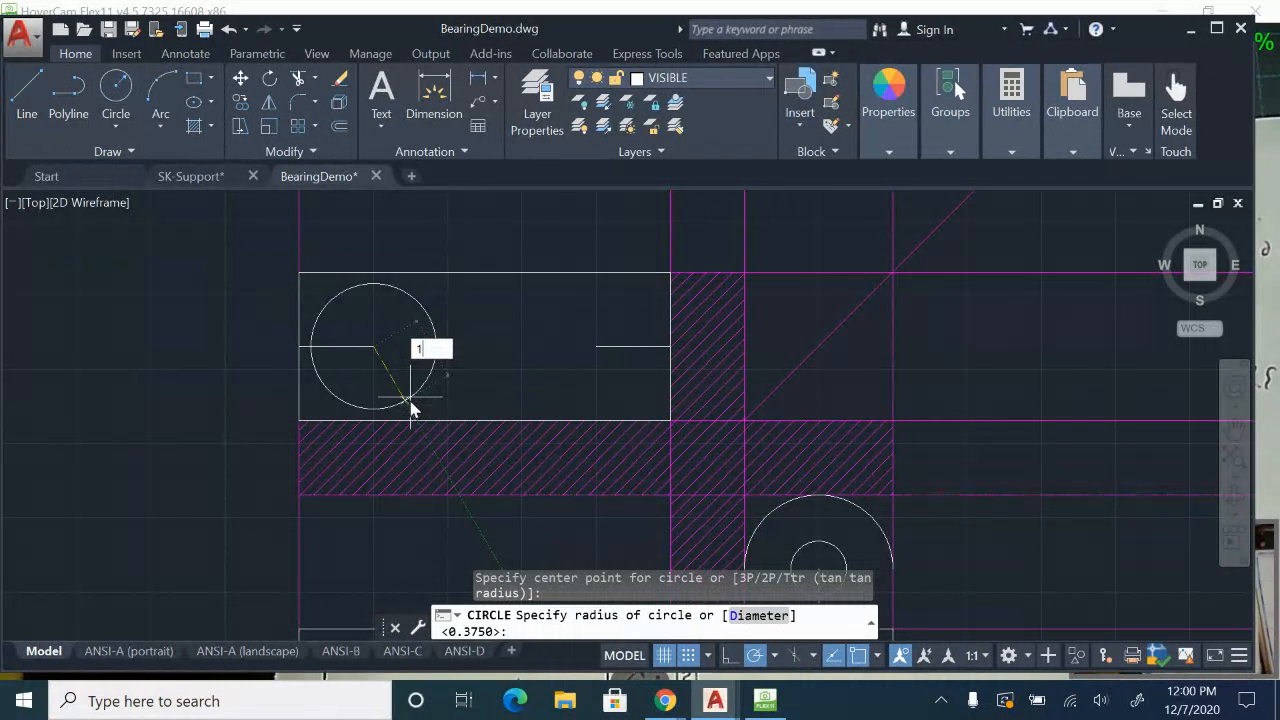
key("Return")
left_click(116, 127)
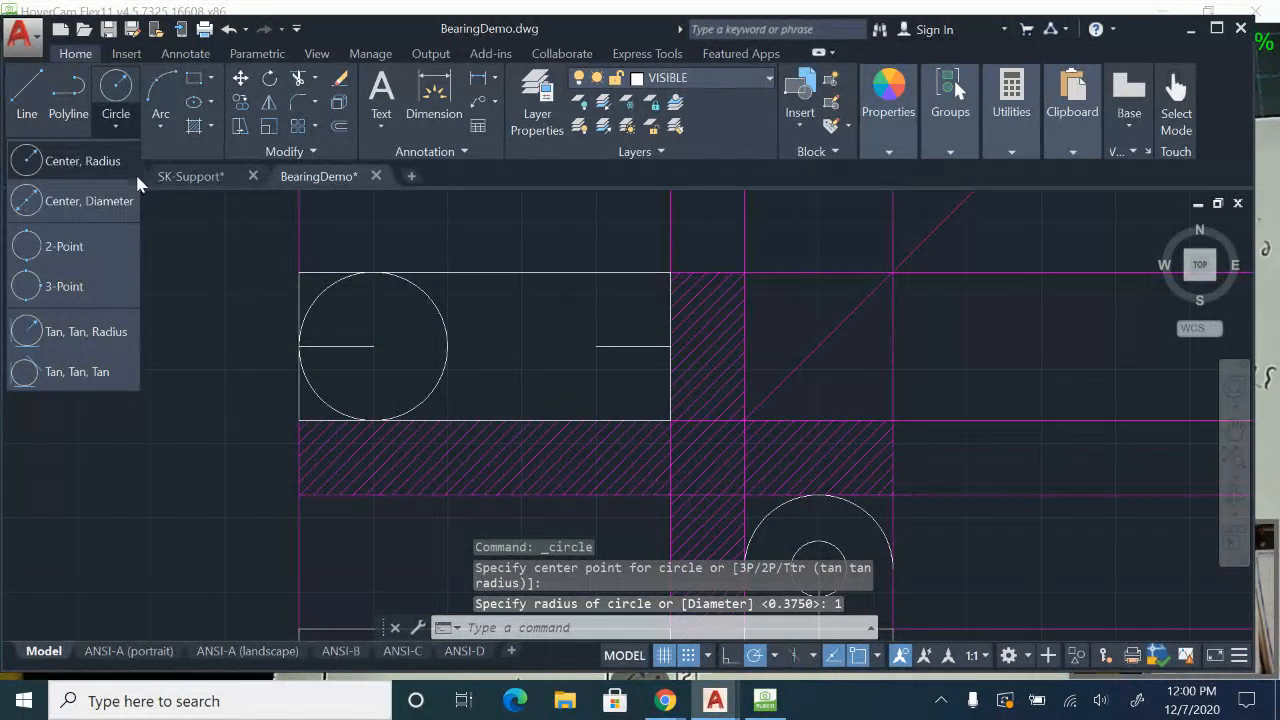
left_click(116, 200)
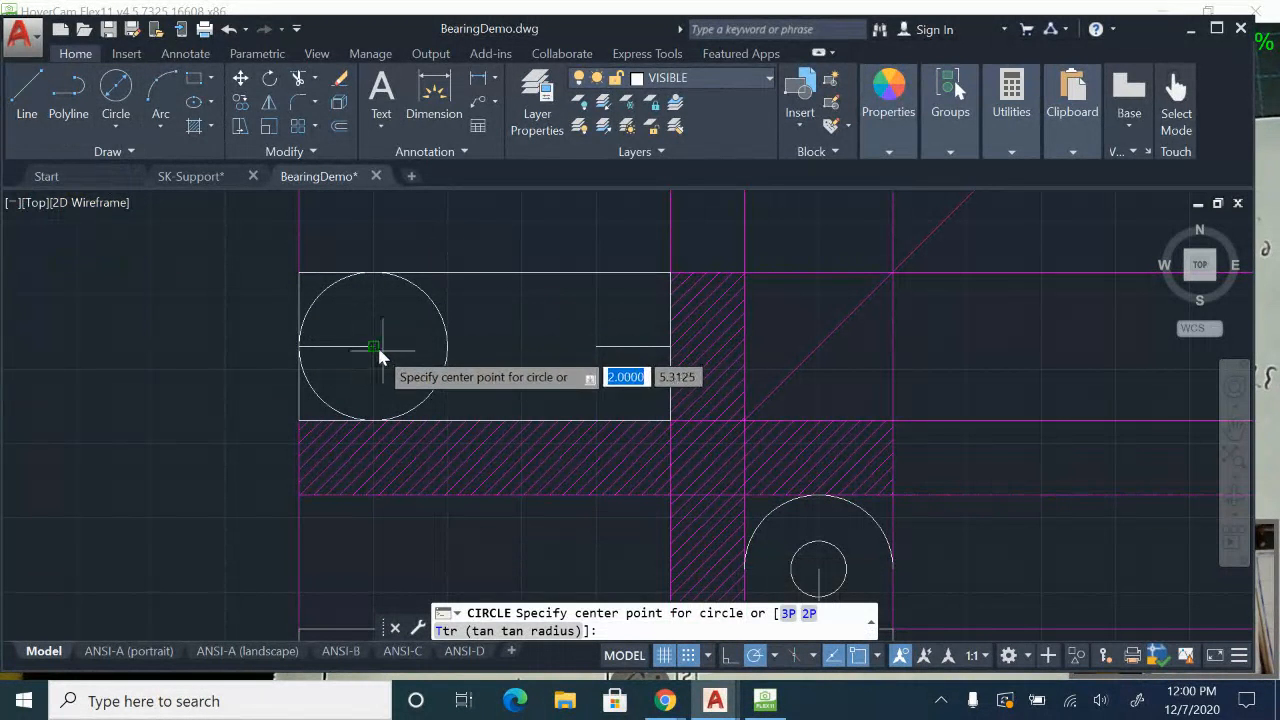
left_click(373, 347)
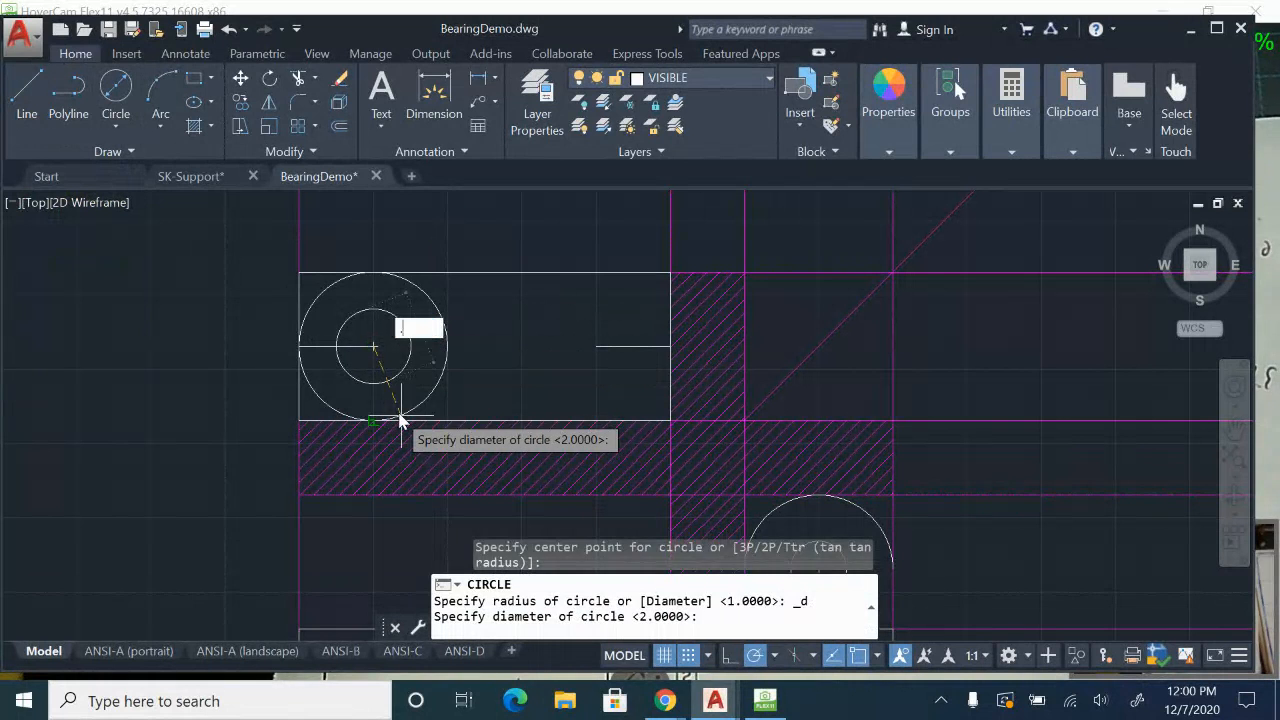
type(".75")
key("Return")
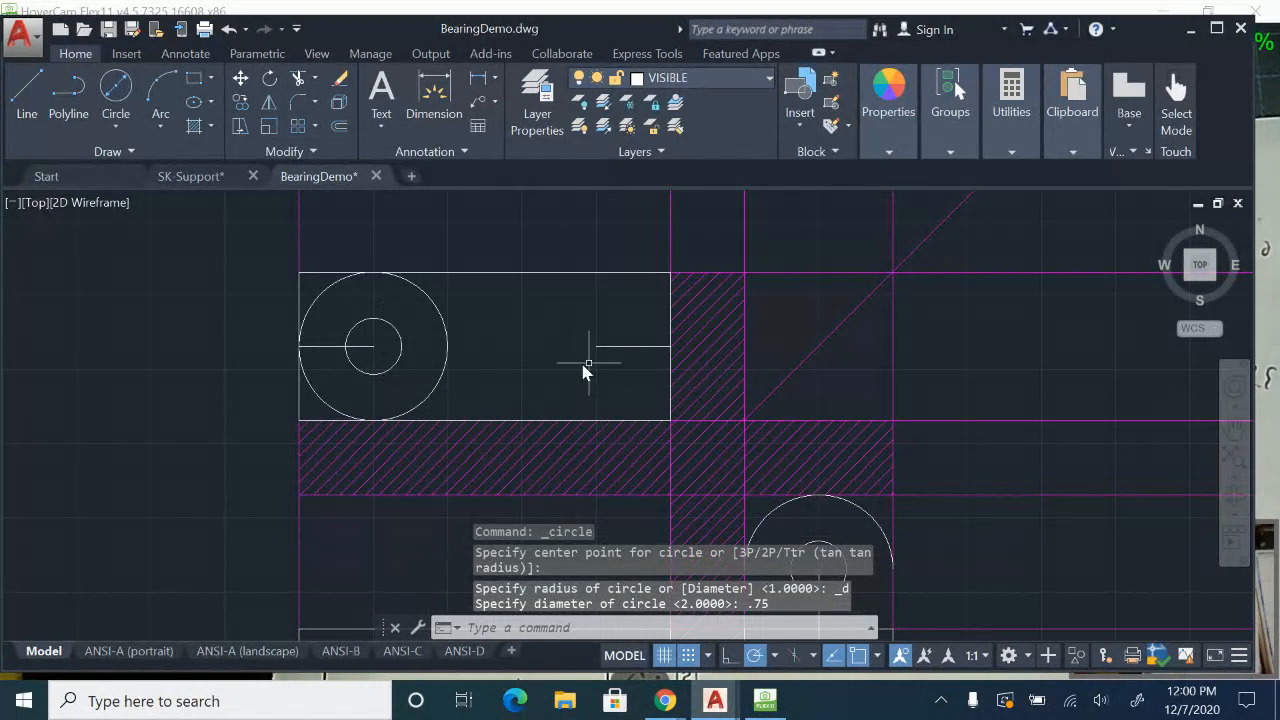
key("Escape")
- Copy both concentric circles from their centre to the inner end of the top view's right line
left_click(500, 373)
left_click(382, 372)
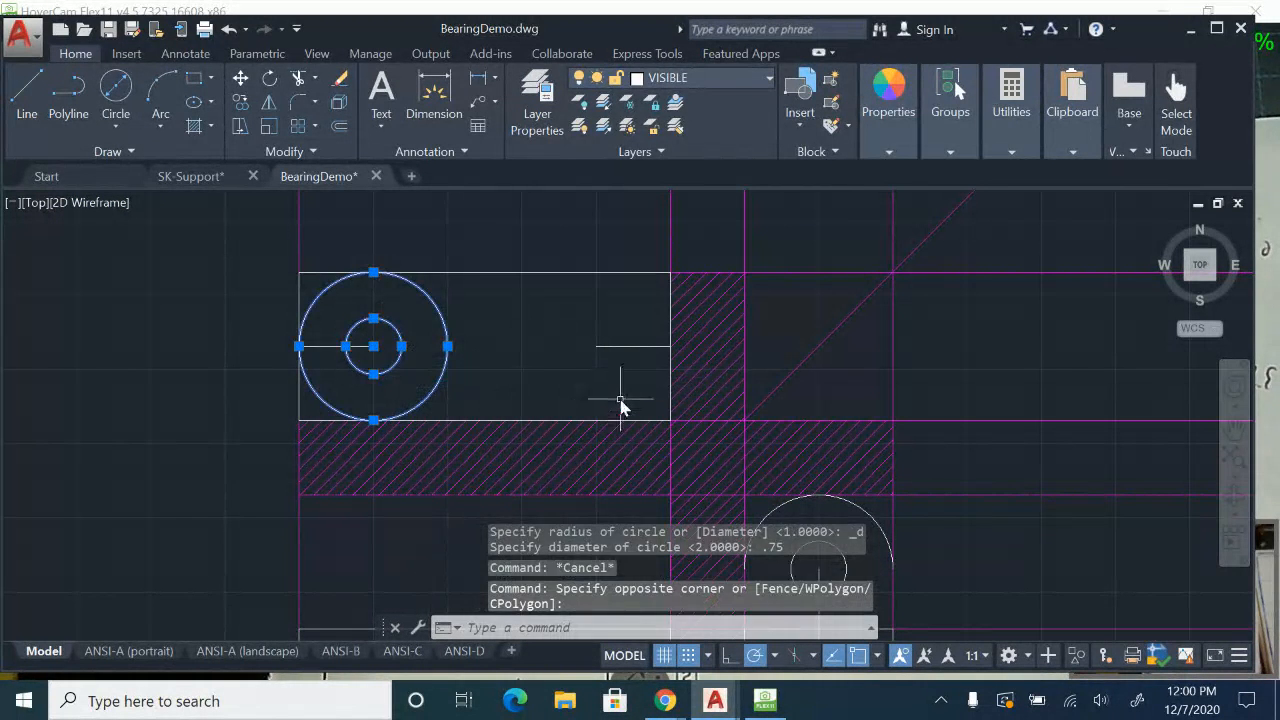
left_click(241, 103)
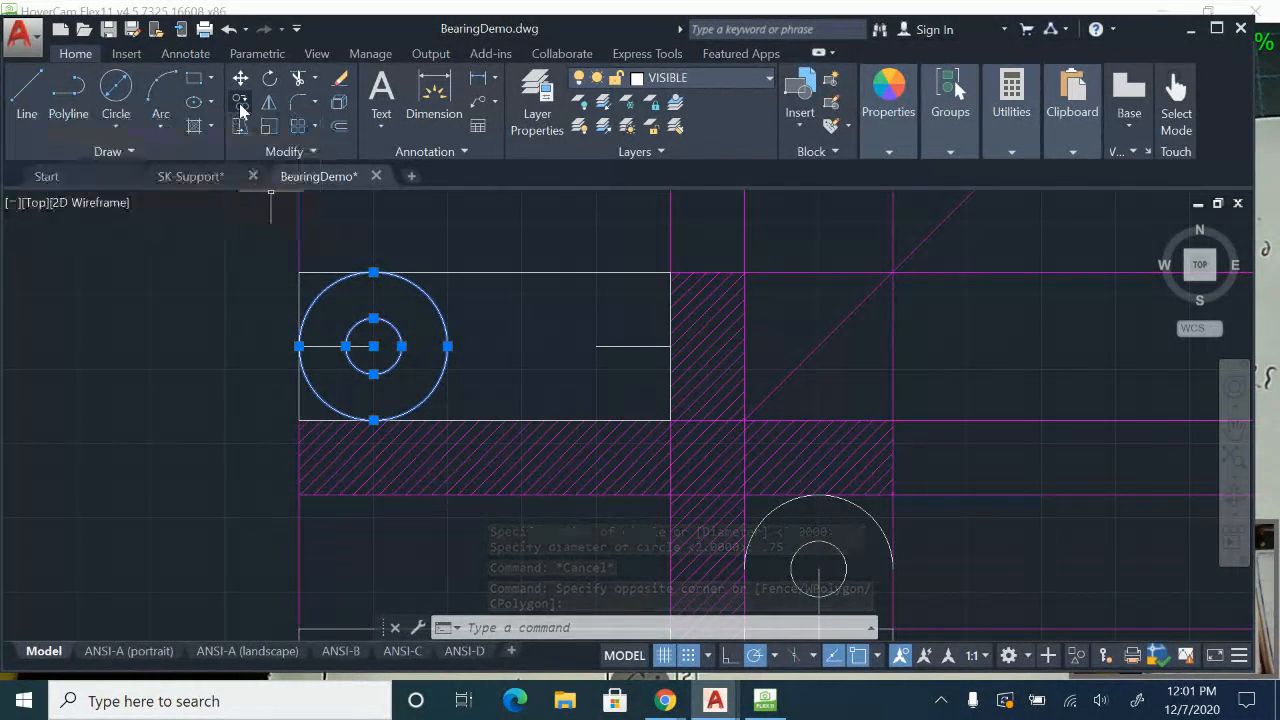
left_click(374, 347)
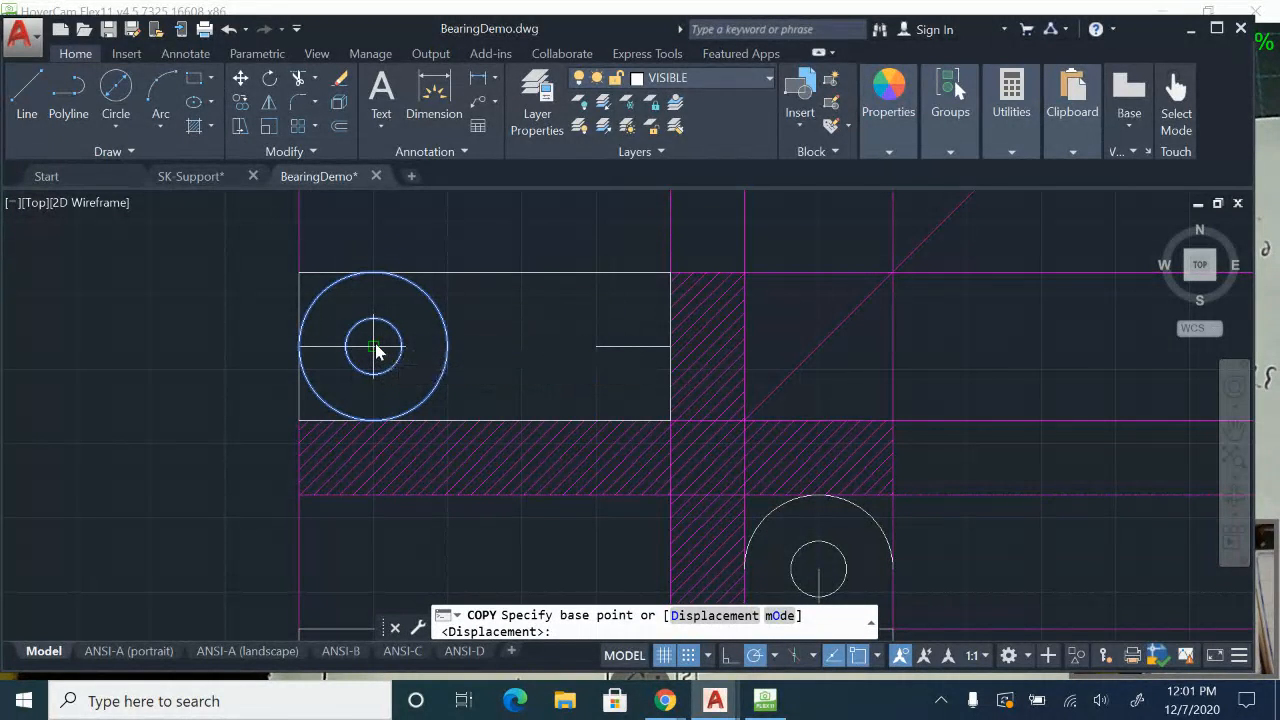
left_click(600, 352)
key("Escape")
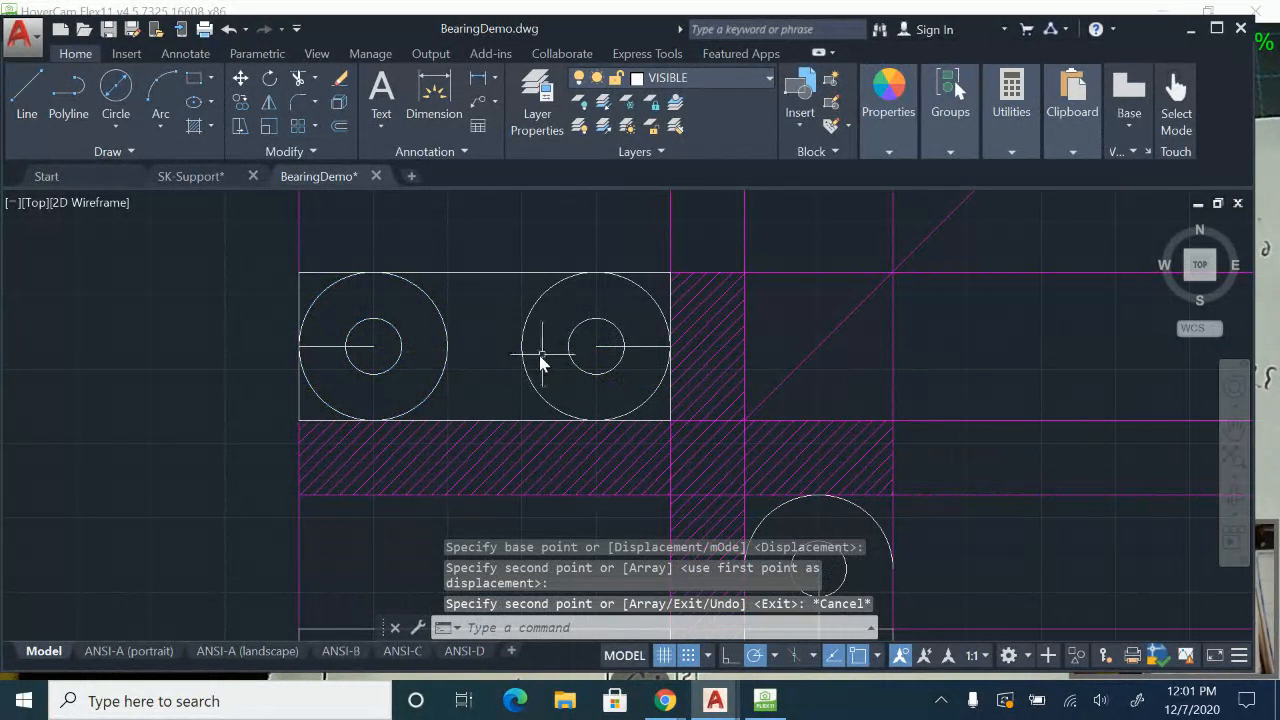
- Trim the inward-facing halves of the two large circles in the top view, using the rectangle as the cutting edge
type("tr")
key("Return")
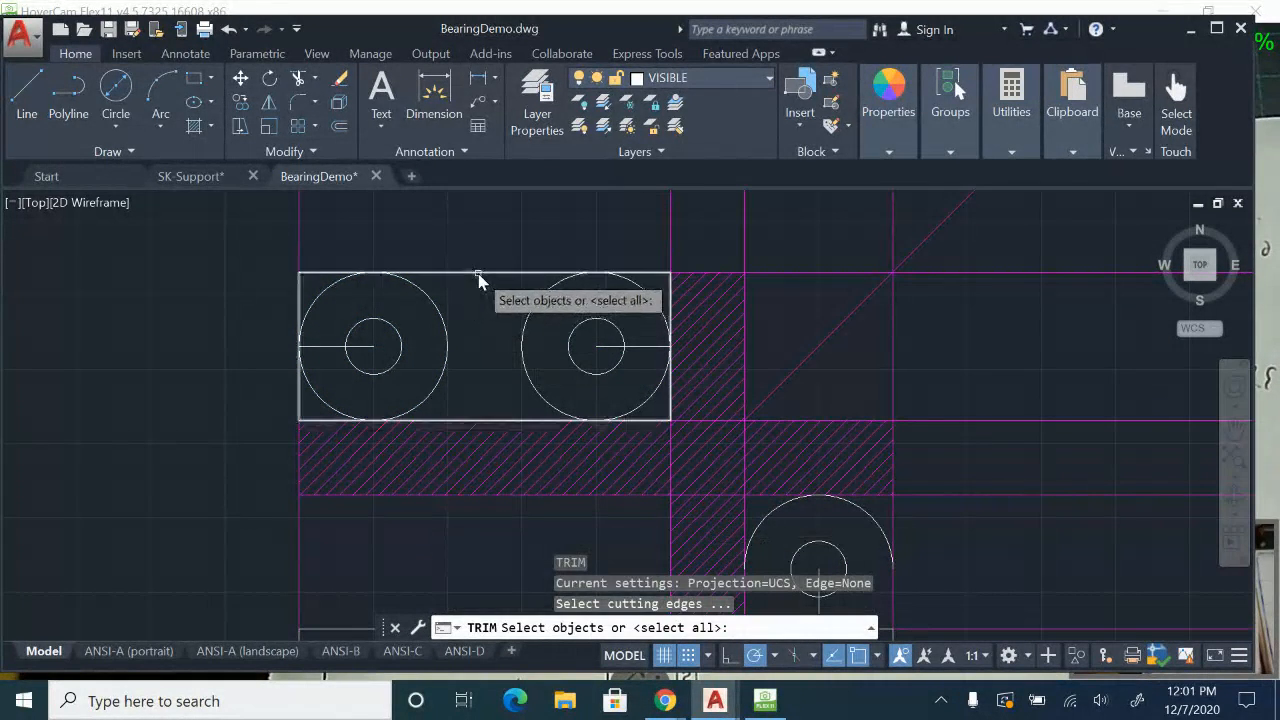
left_click(480, 272)
key("Return")
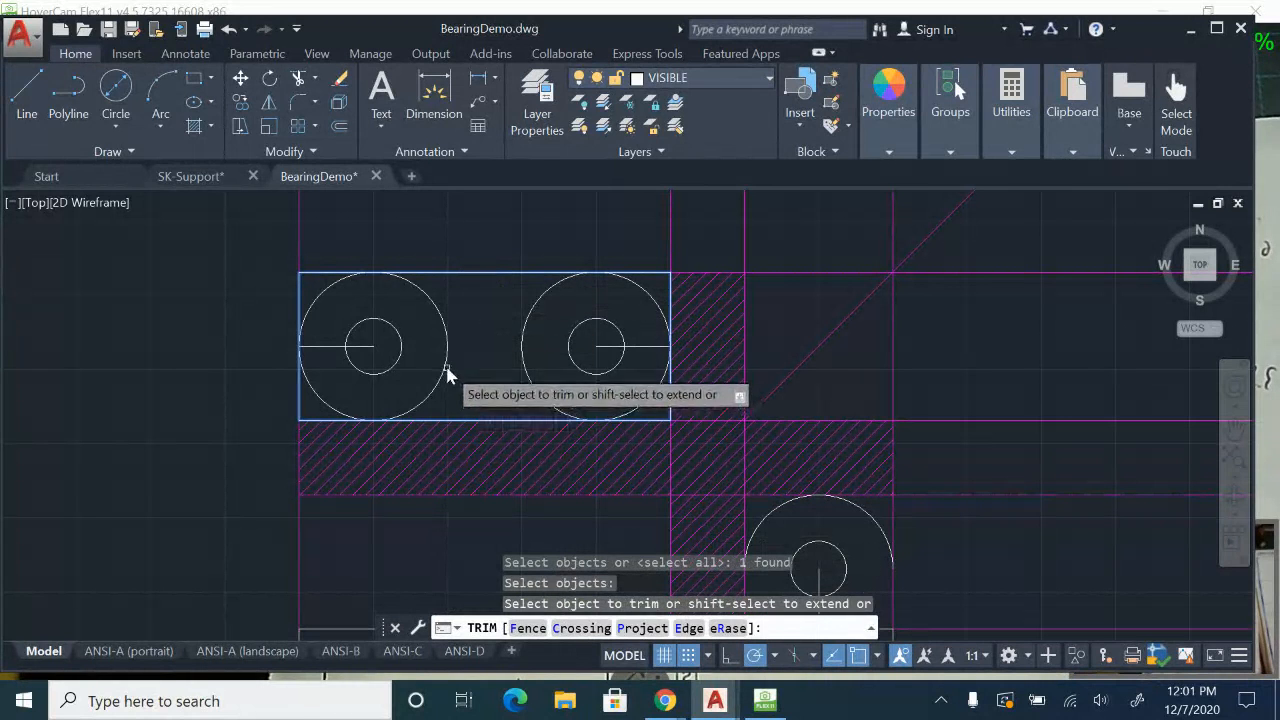
left_click(447, 372)
left_click(530, 372)
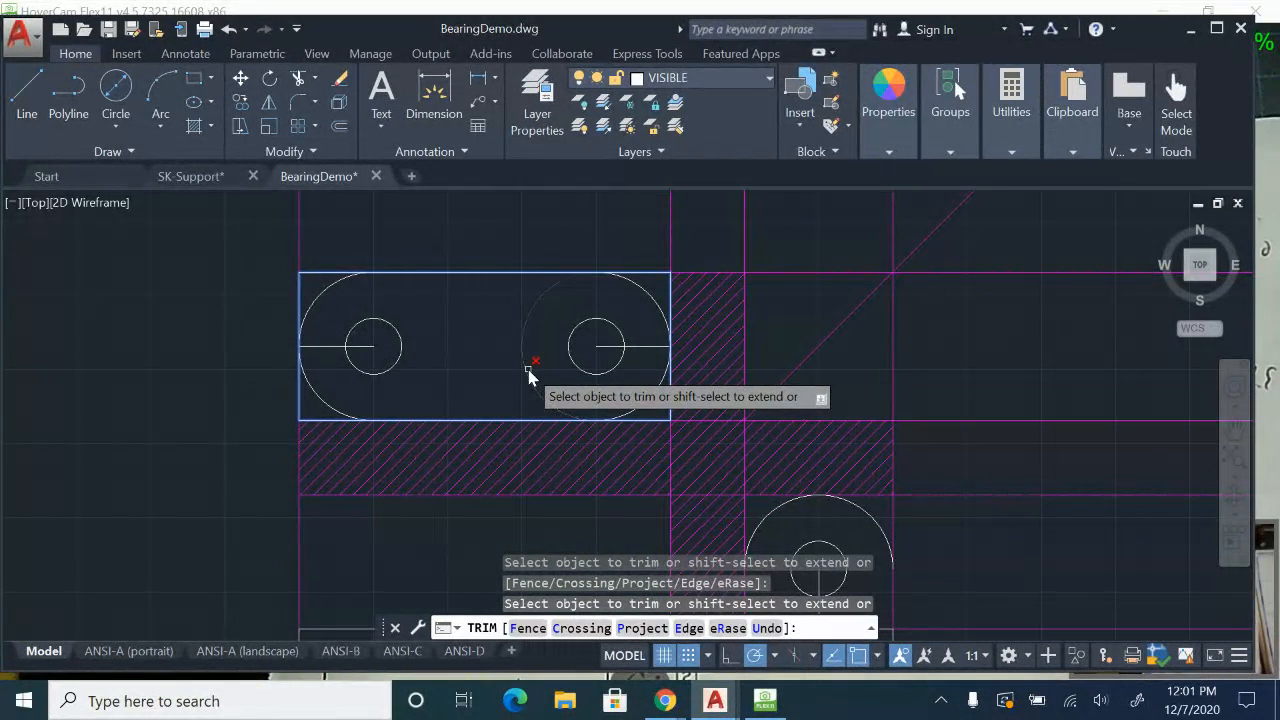
key("Escape")
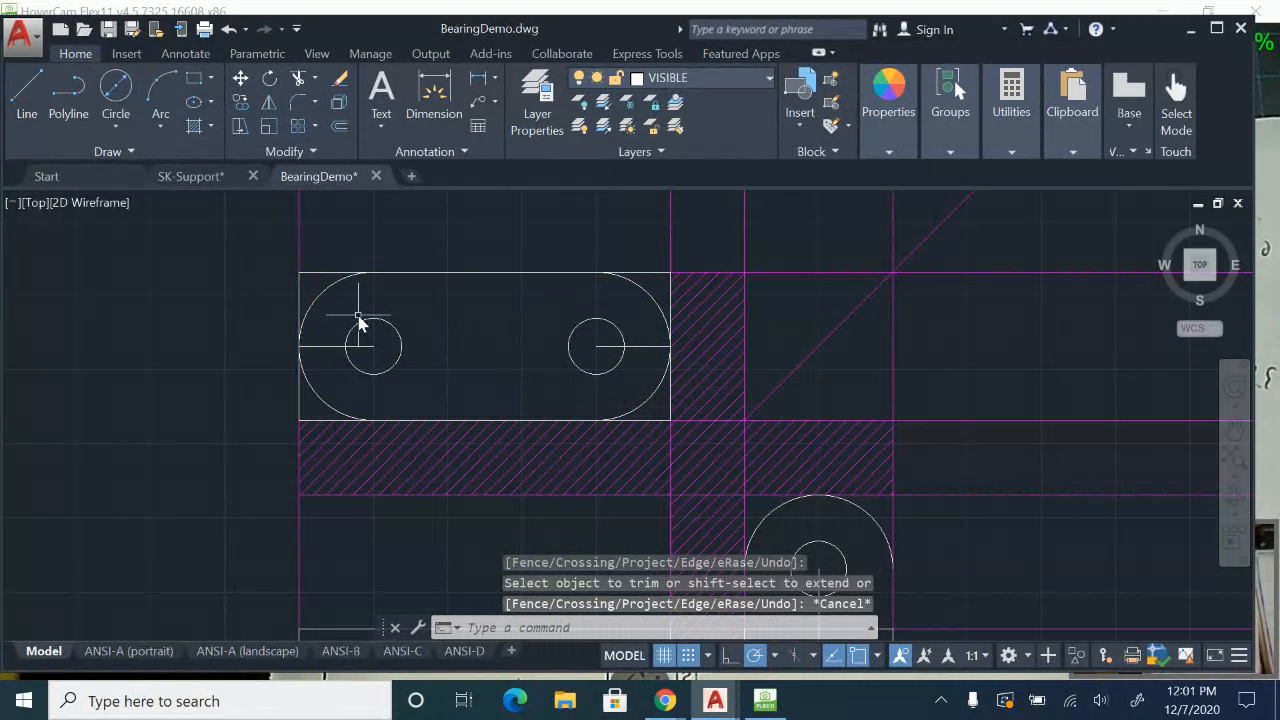
- Trim the four square corners off the top view rectangle, using the two end arcs as cutting edges
type("tr")
key("Return")
left_click(334, 289)
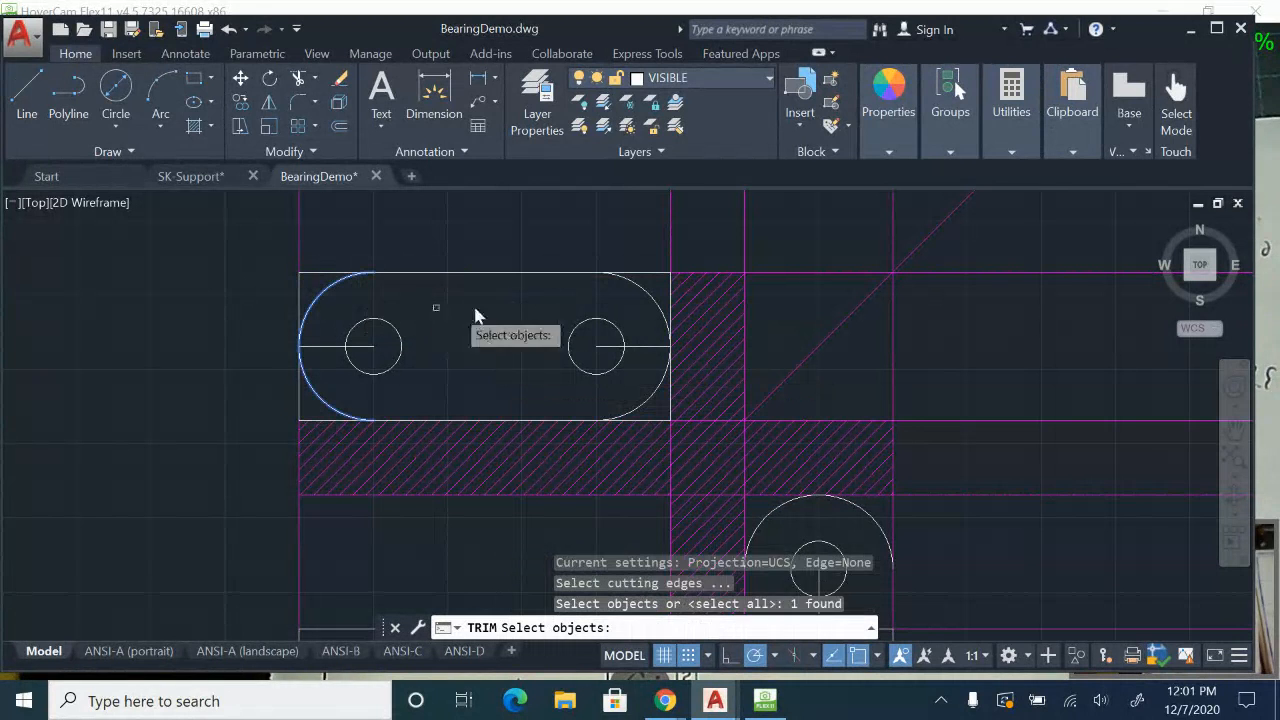
left_click(655, 311)
key("Return")
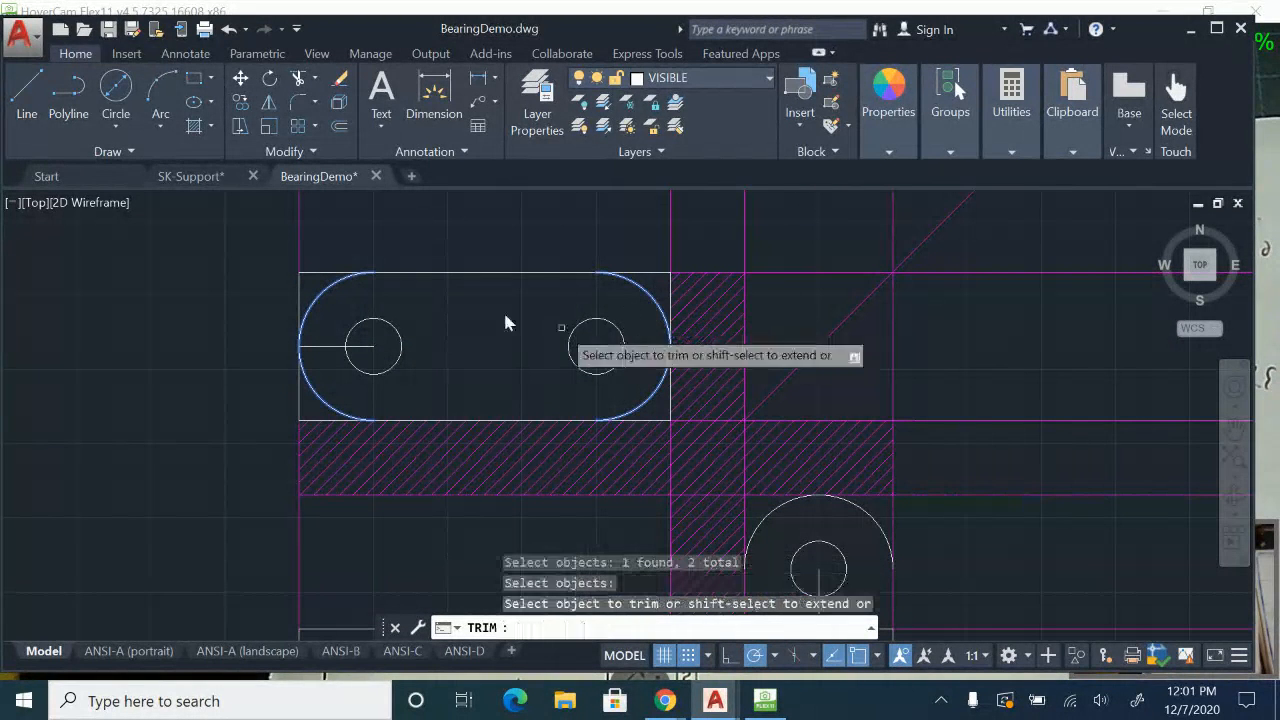
left_click(328, 280)
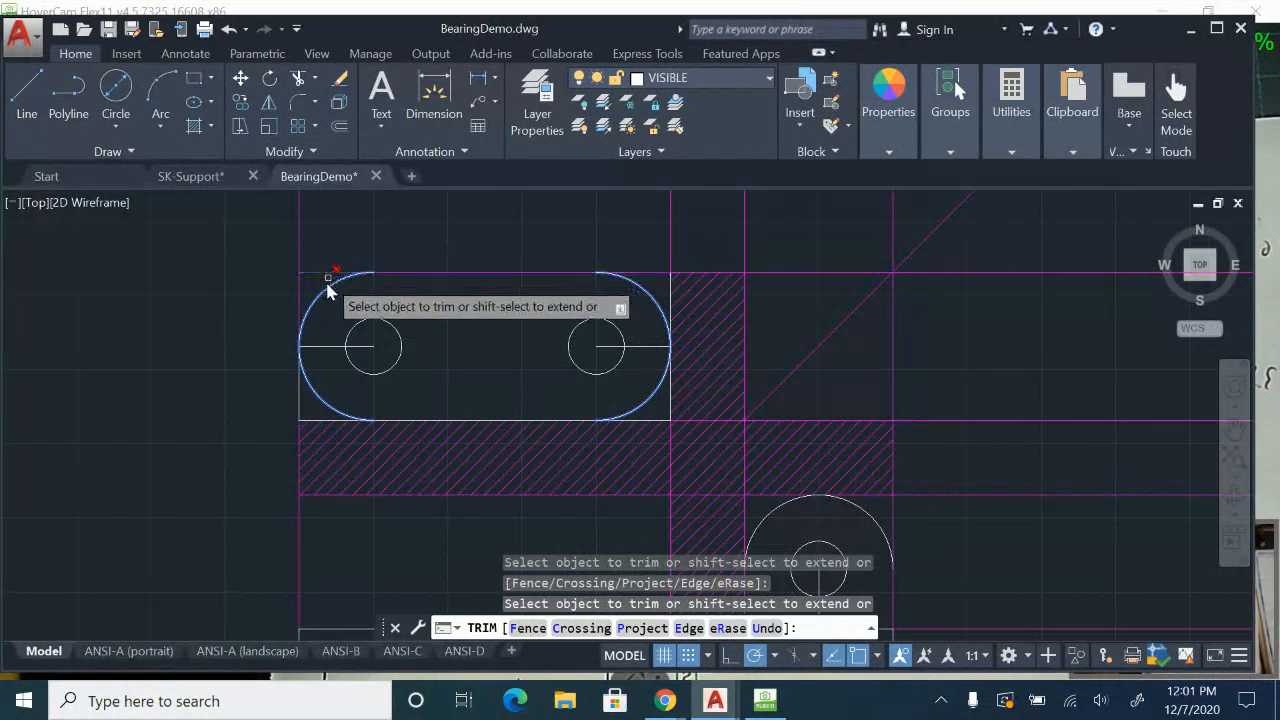
left_click(298, 398)
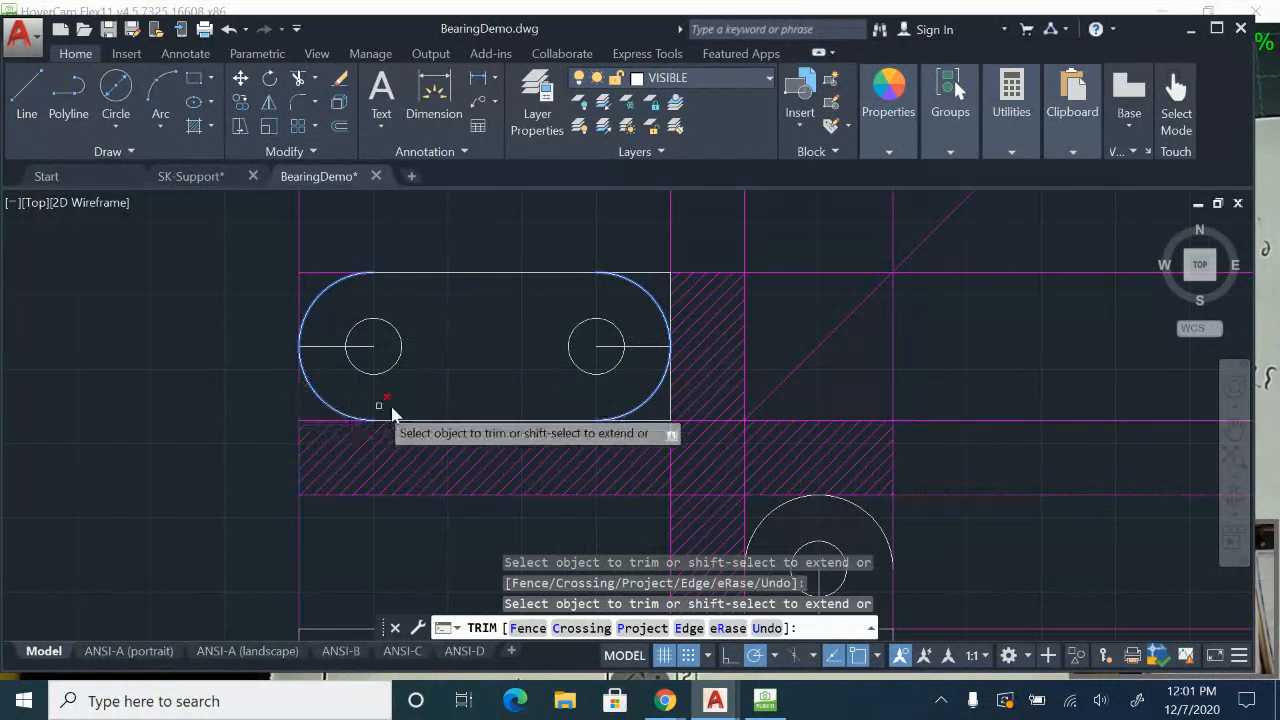
left_click(673, 413)
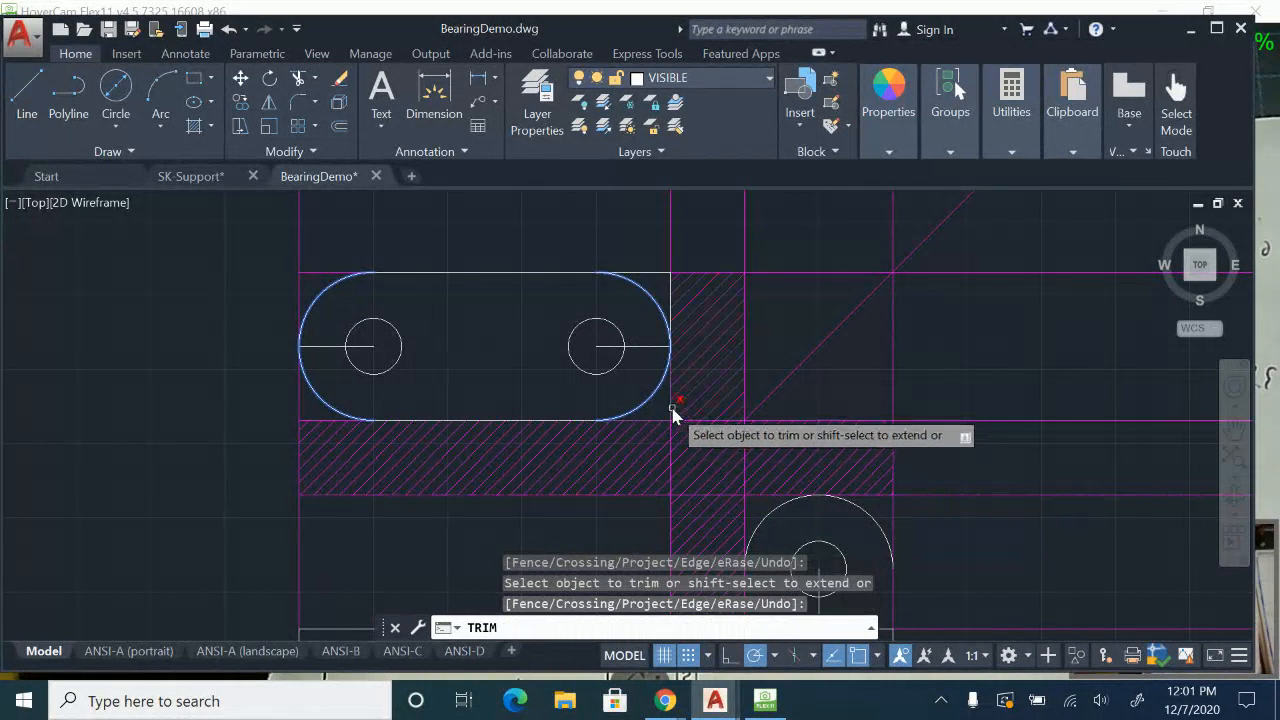
left_click(661, 275)
left_click(668, 294)
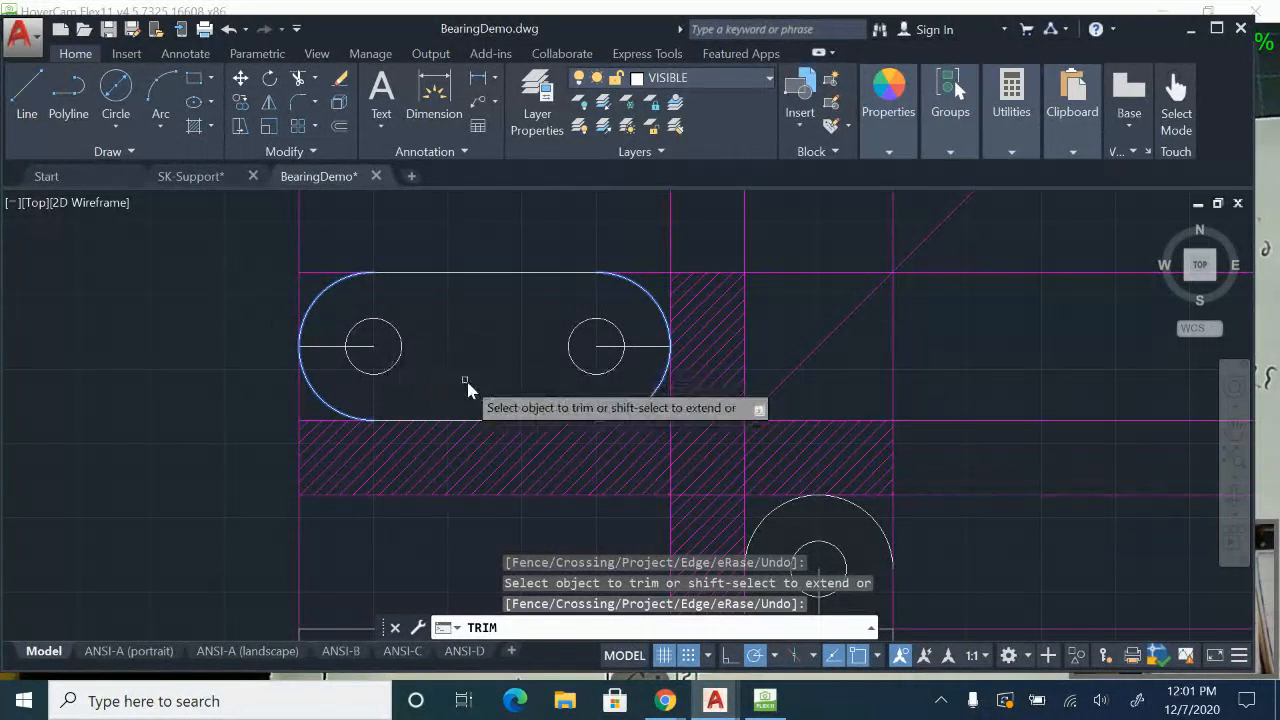
- Switch to HoverCam Flex11 to examine the bearing sketch's rib dimensions in the top view, and return to BearingDemo.dwg in AutoCAD
key("Escape")
middle_click_drag(606, 417, 605, 340)
scroll(605, 340, "down", 2)
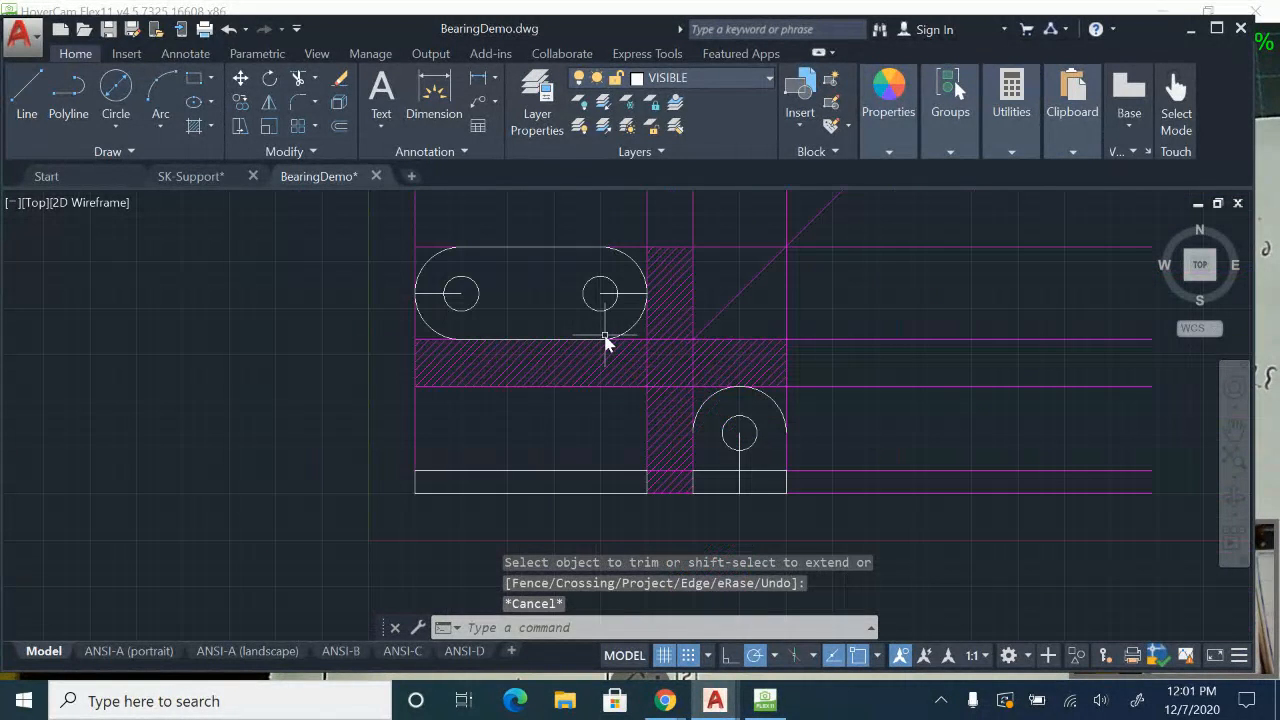
scroll(589, 330, "up", 3)
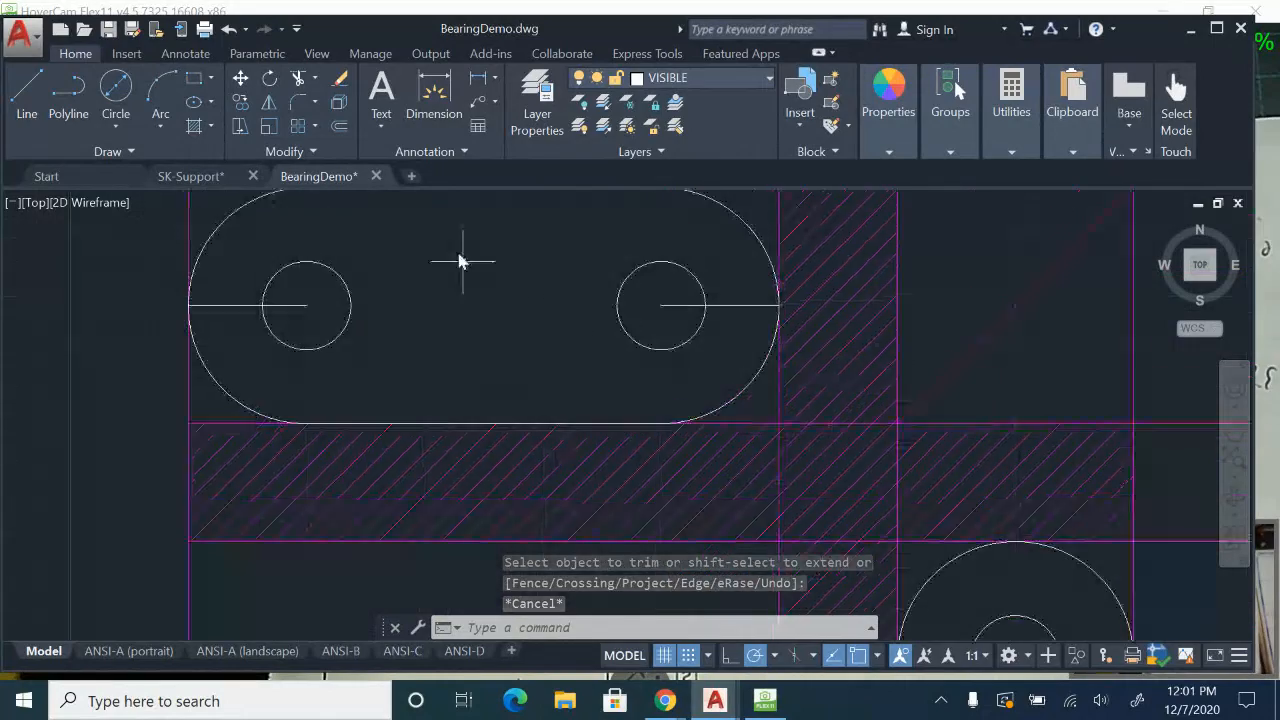
scroll(465, 290, "down", 1)
left_click(760, 702)
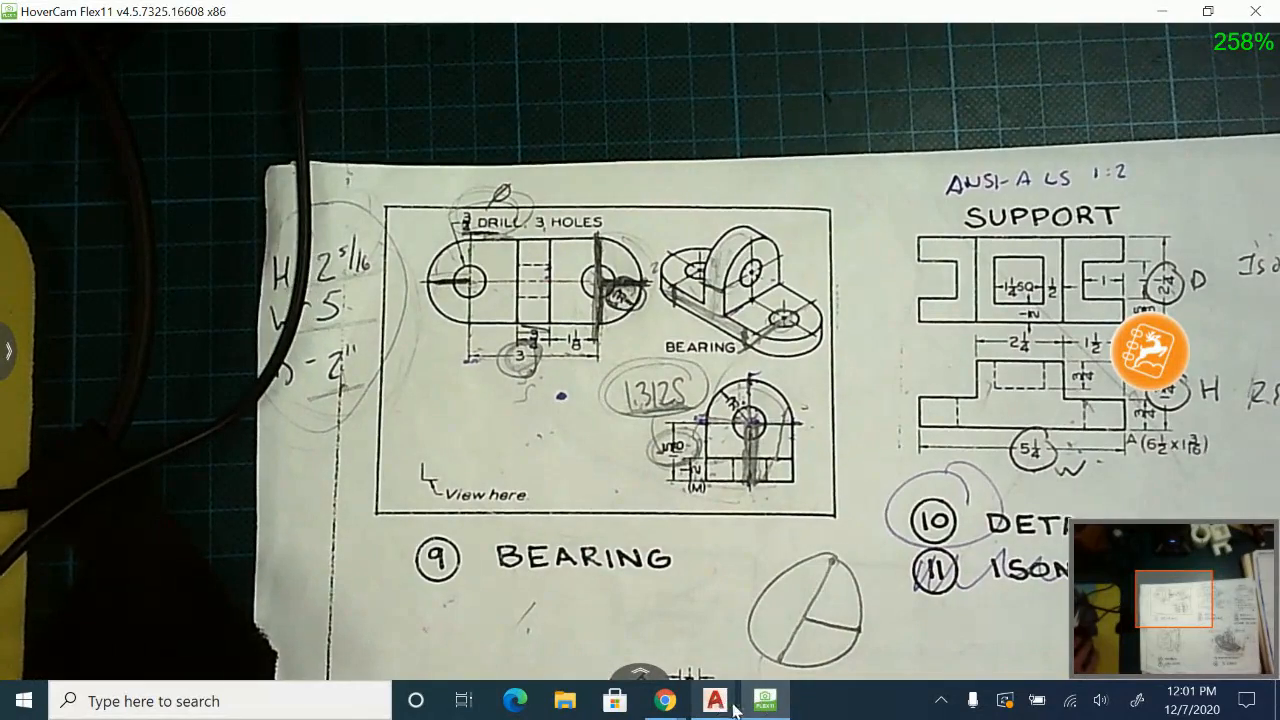
left_click(720, 700)
left_click(818, 632)
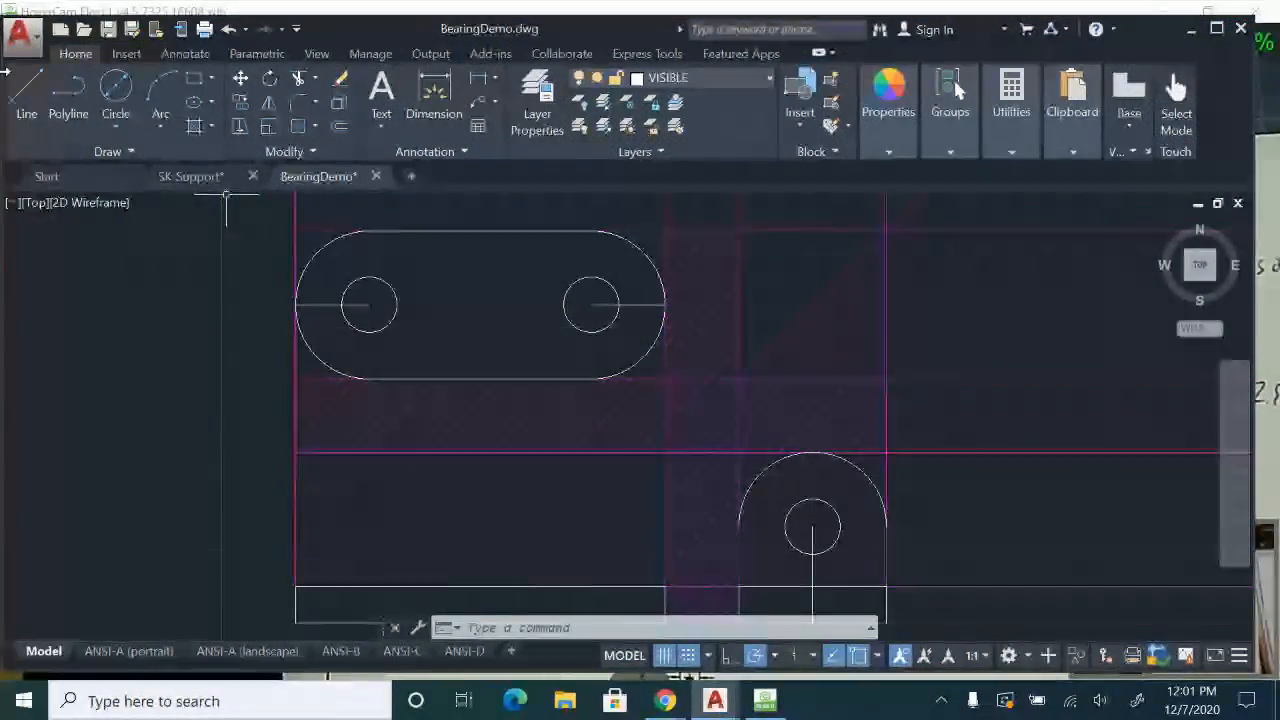
- Draw a vertical line across the middle of the top view, from the midpoint of its upper edge to its lower edge
type("l")
key("Return")
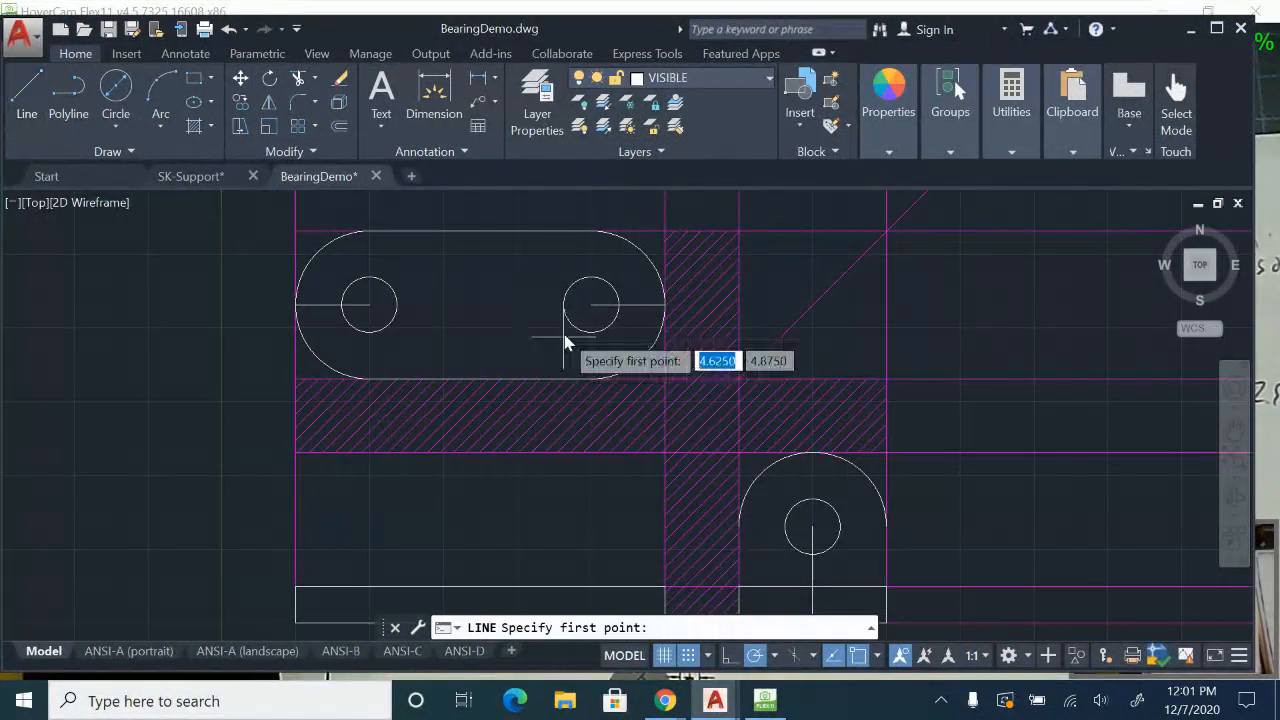
left_click(480, 234)
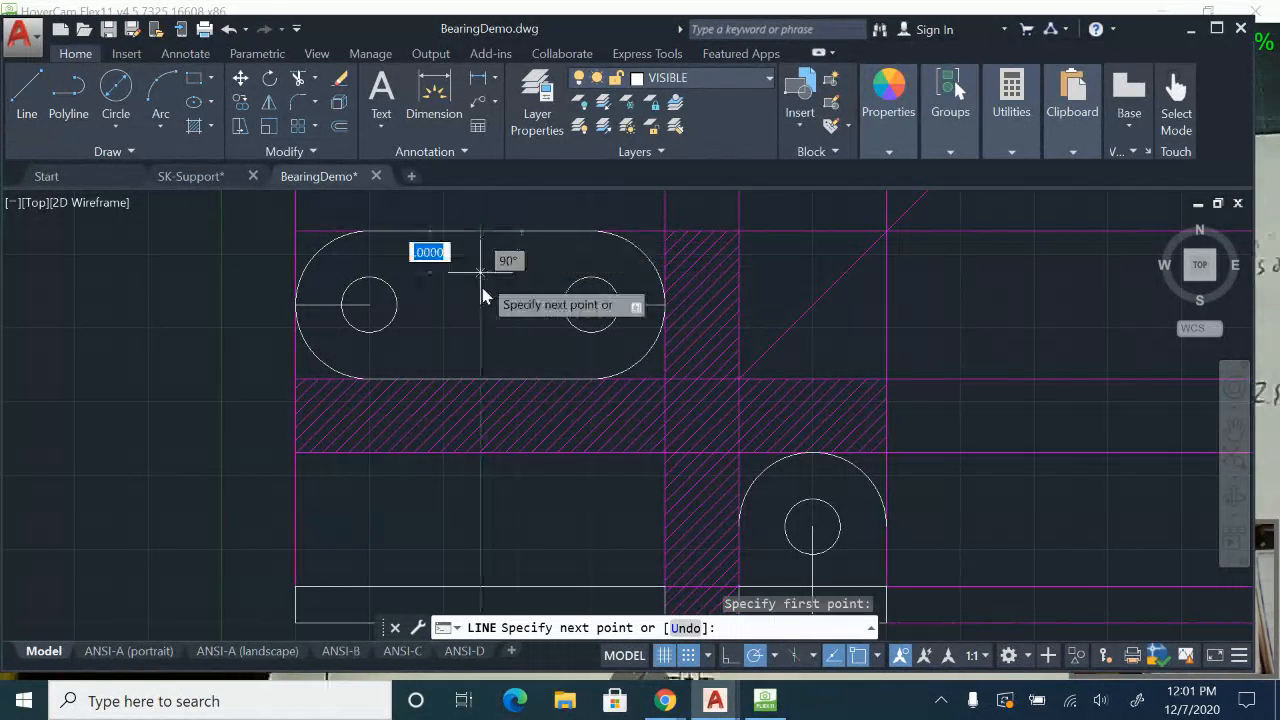
left_click(480, 378)
key("Escape")
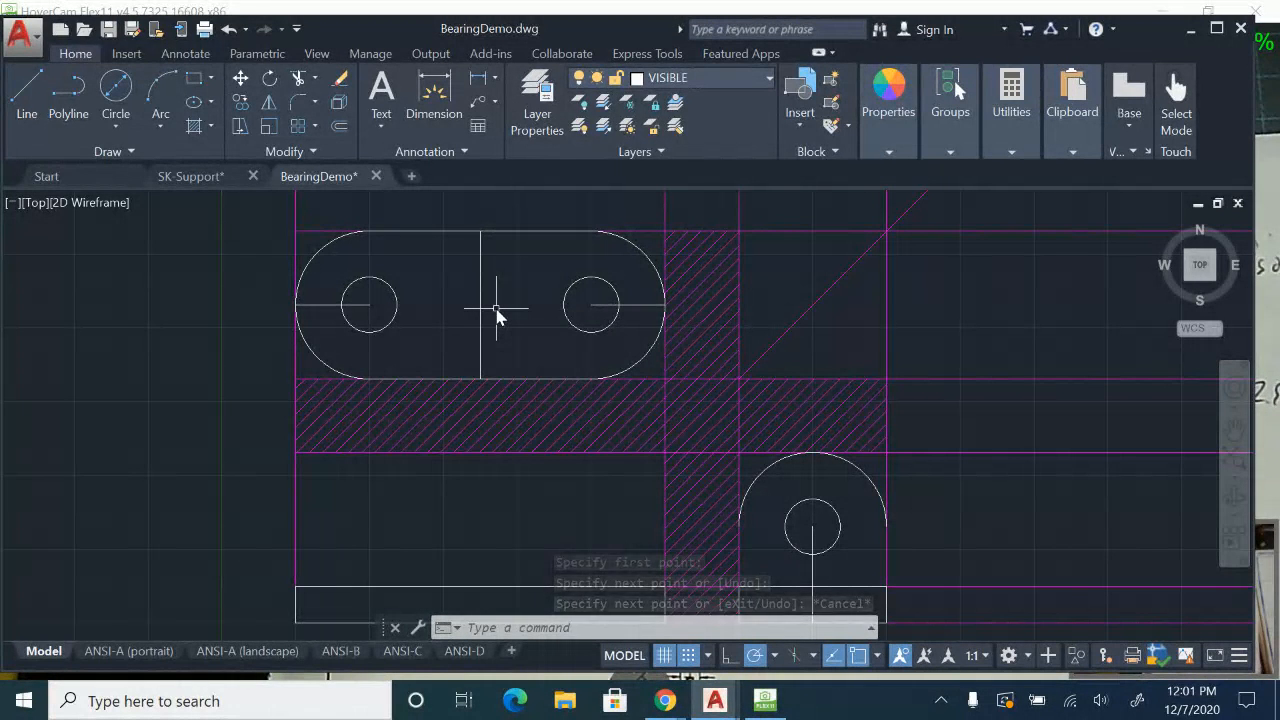
- Offset the top view's middle vertical line 3/8 to both sides and erase the original line
type("o")
key("Return")
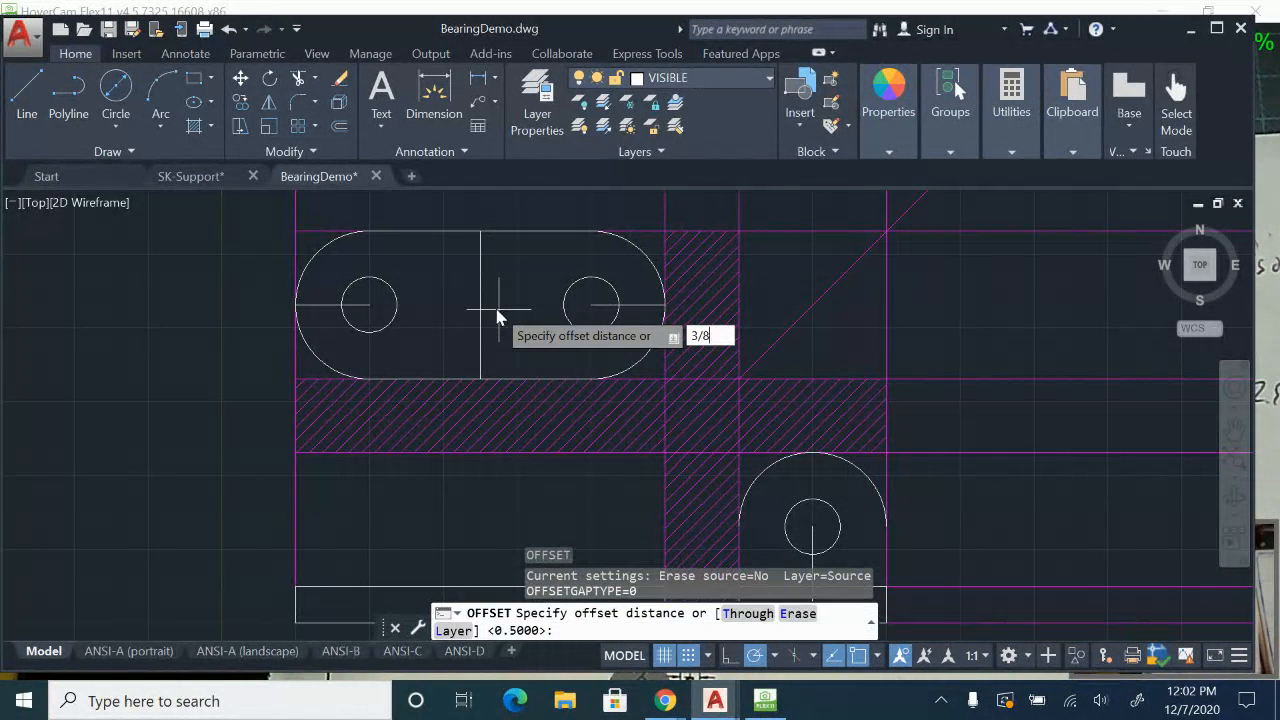
type("3/8")
key("Return")
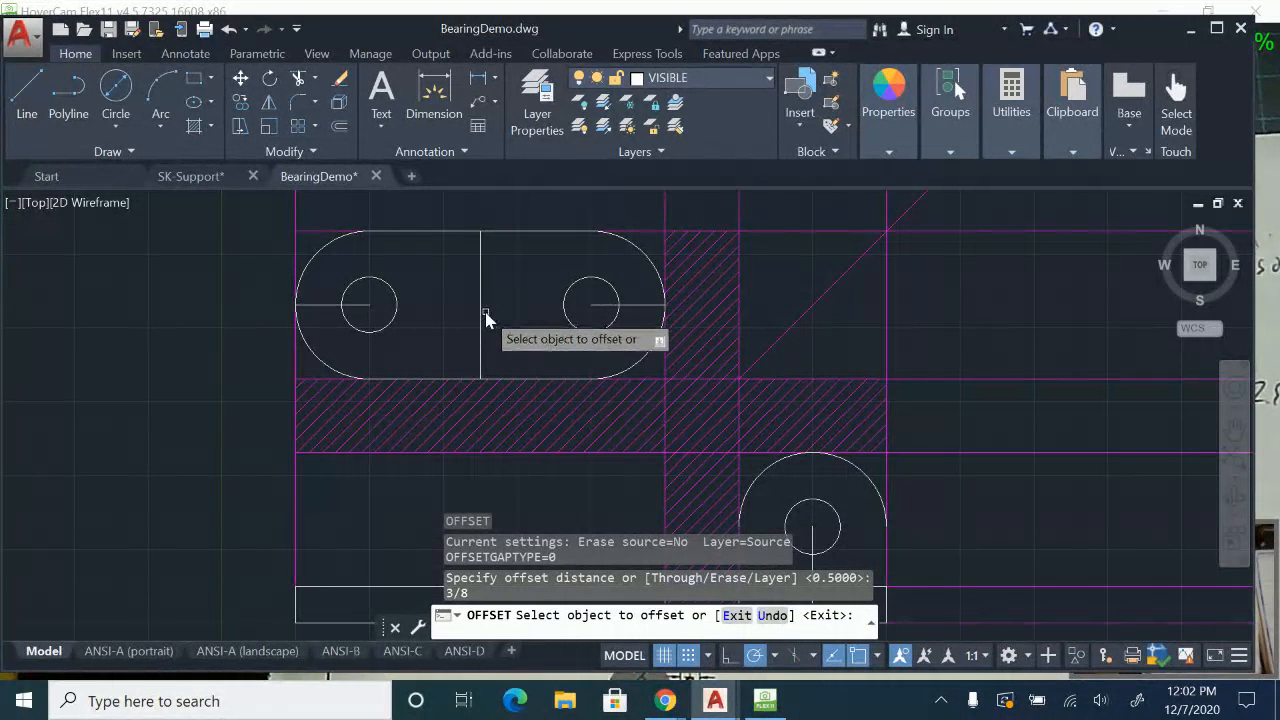
left_click(480, 326)
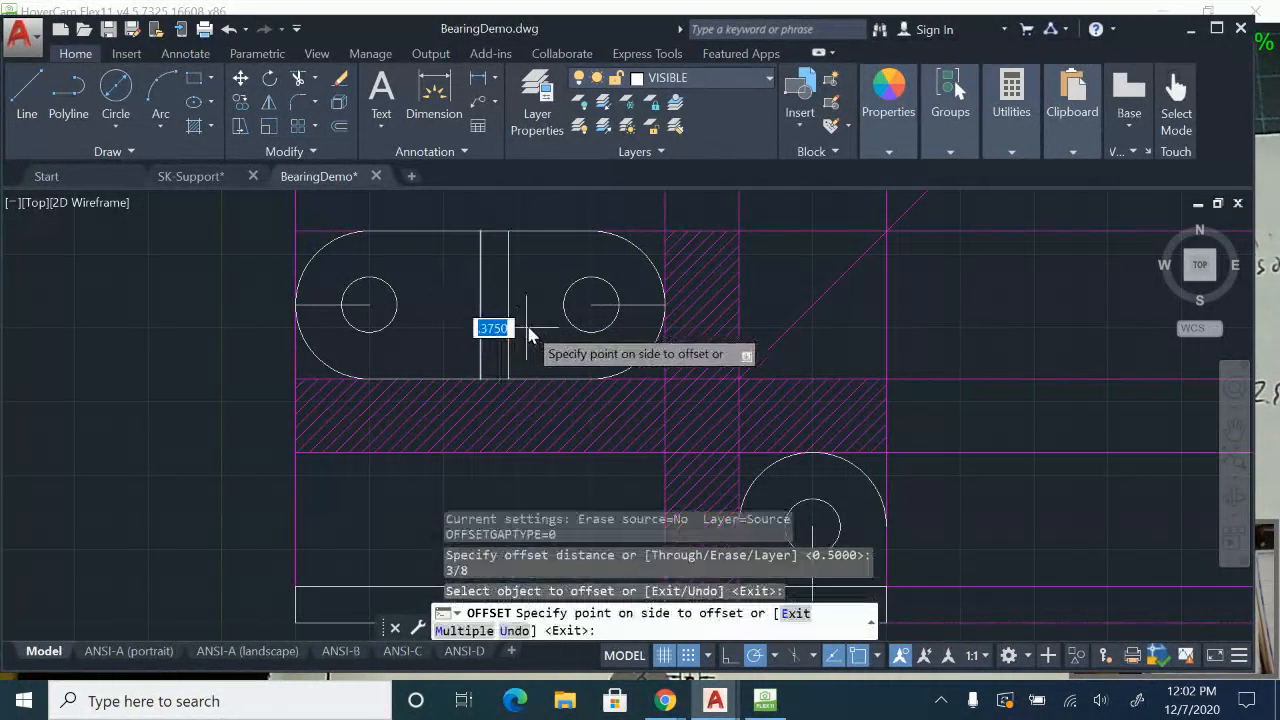
left_click(496, 333)
left_click(438, 333)
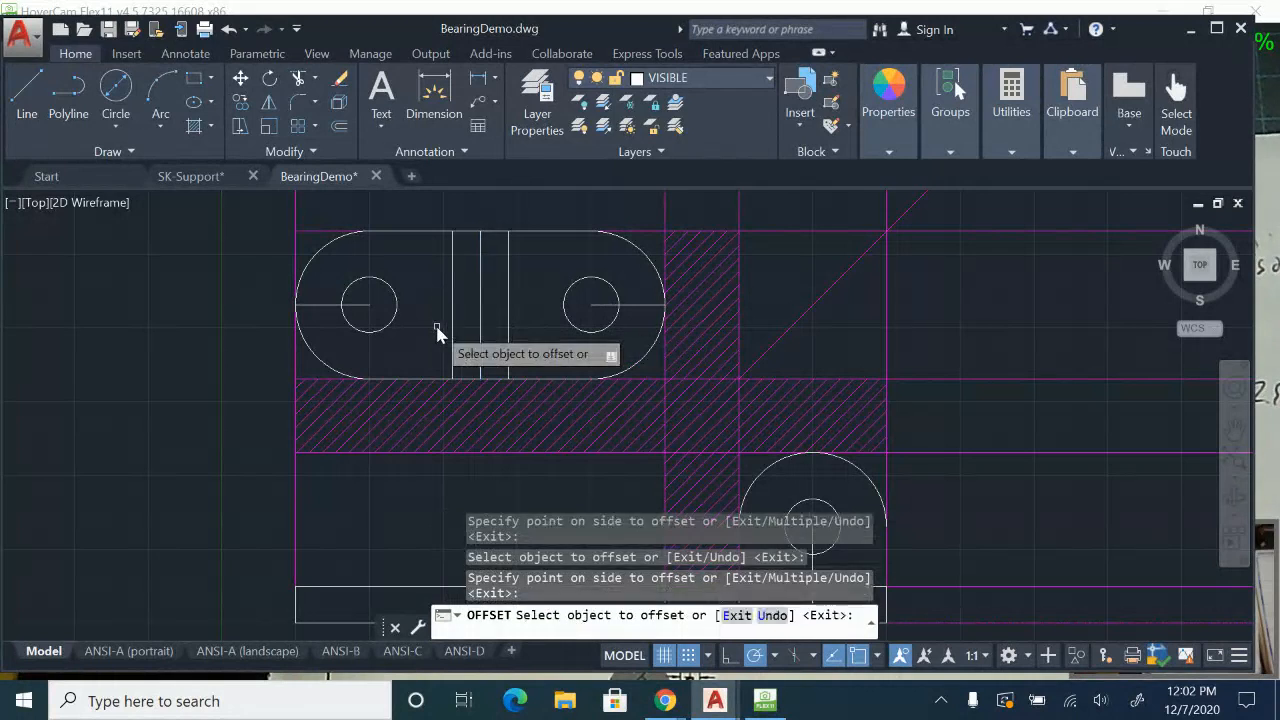
key("Escape")
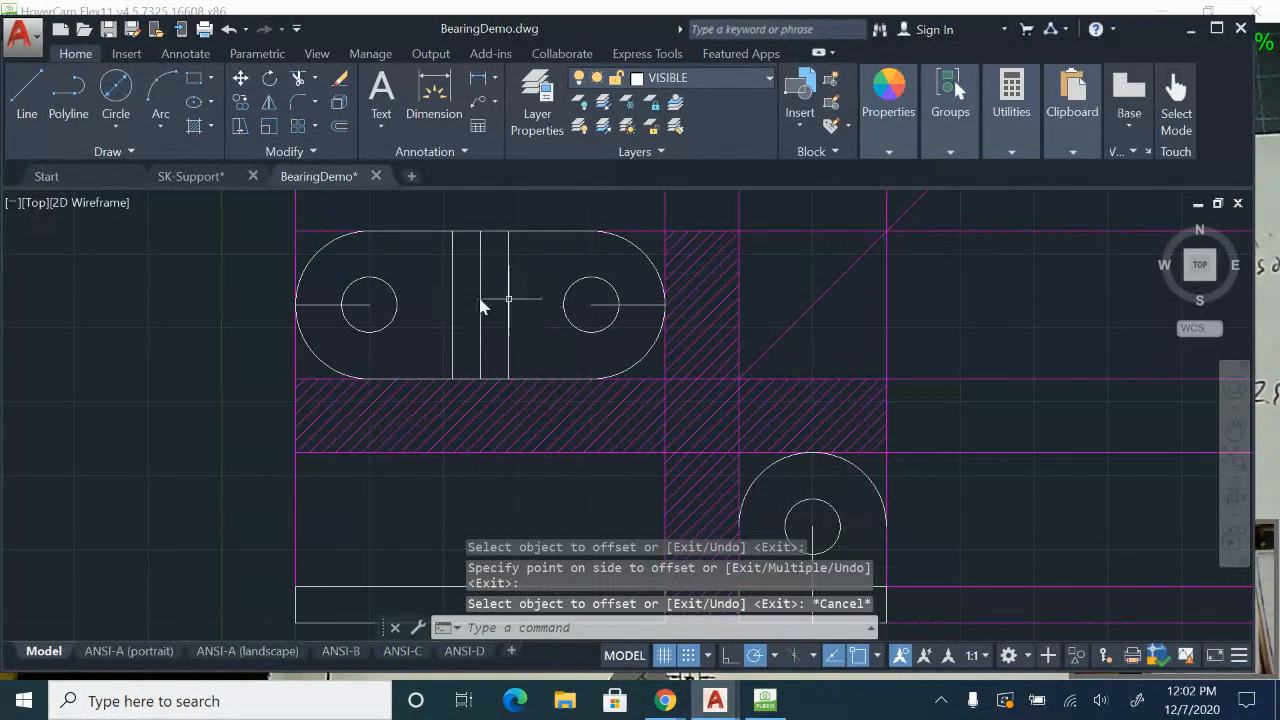
left_click(481, 313)
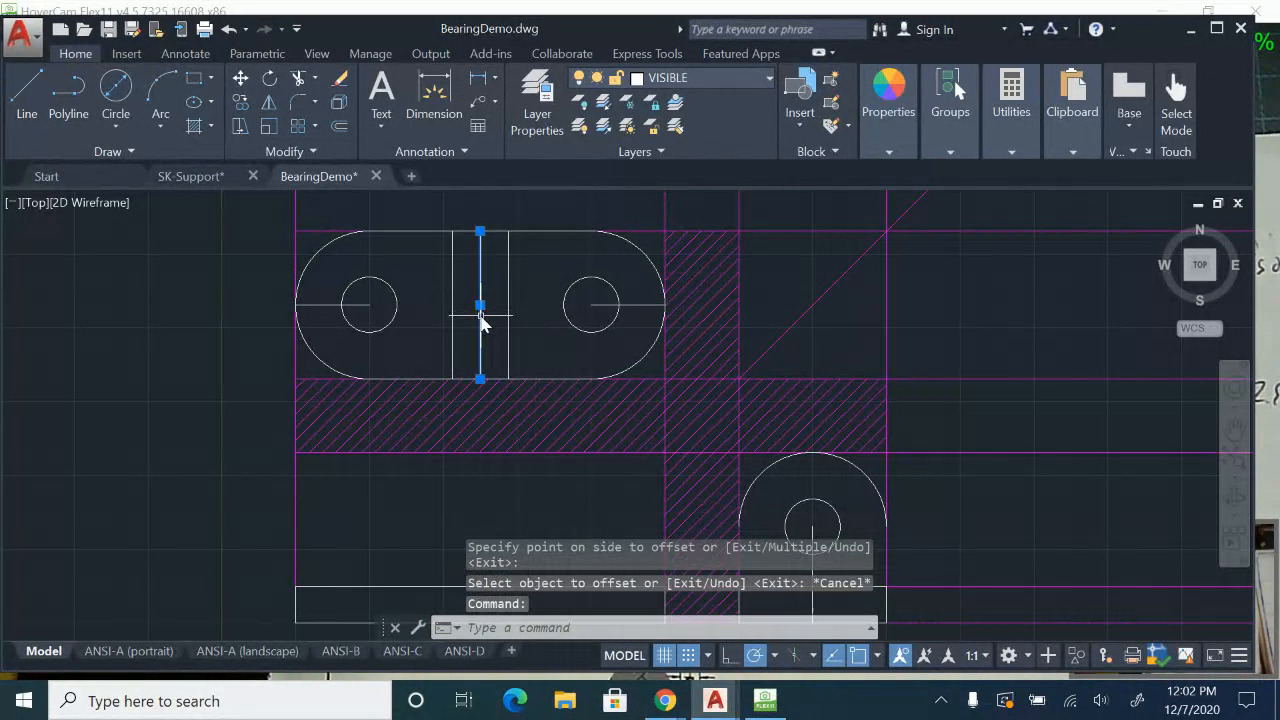
key("Delete")
- On the CONSTRUCTION layer, project both rib lines vertically from the top view's lower edge to the top edge of the front view's base
middle_click_drag(528, 340, 540, 254)
left_click(769, 80)
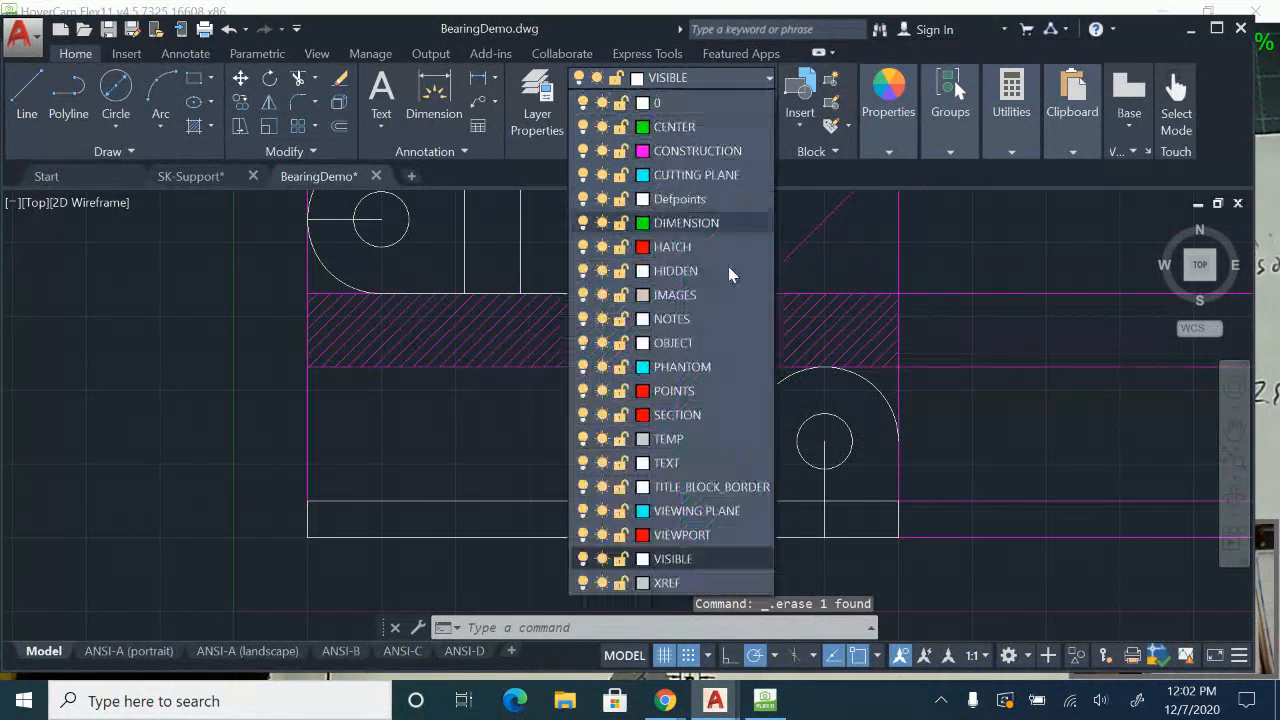
left_click(697, 151)
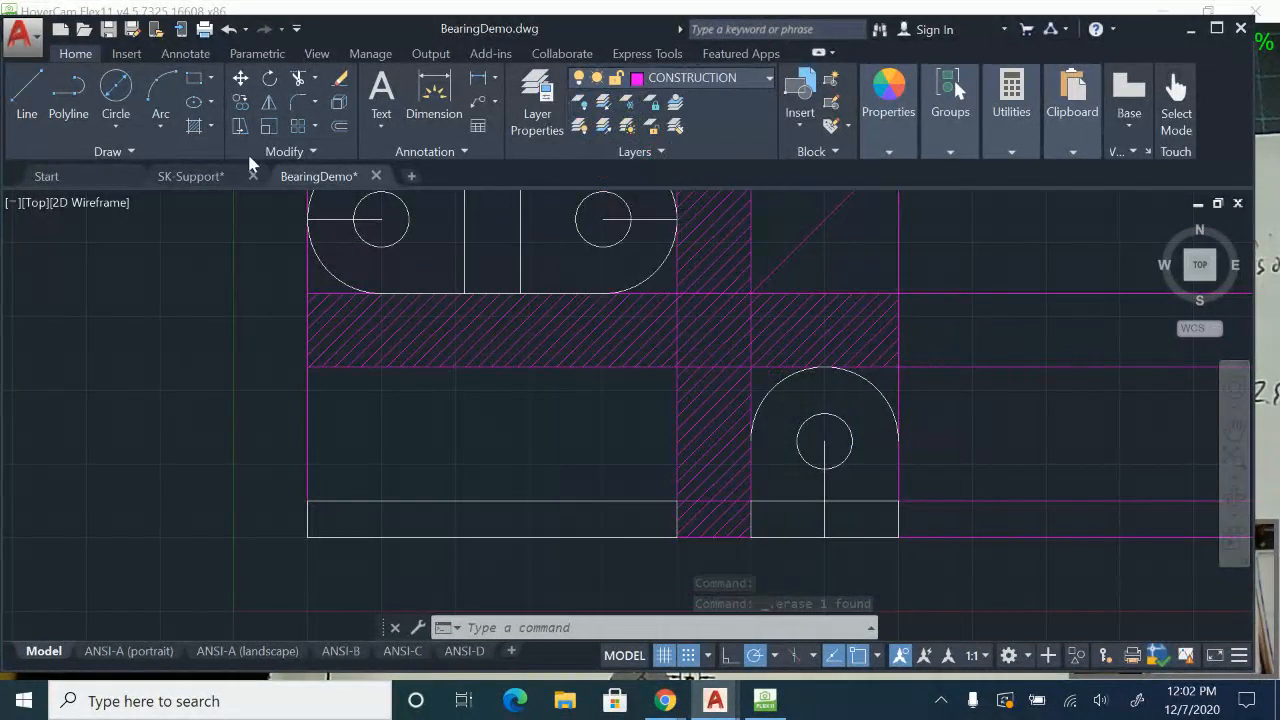
left_click(27, 100)
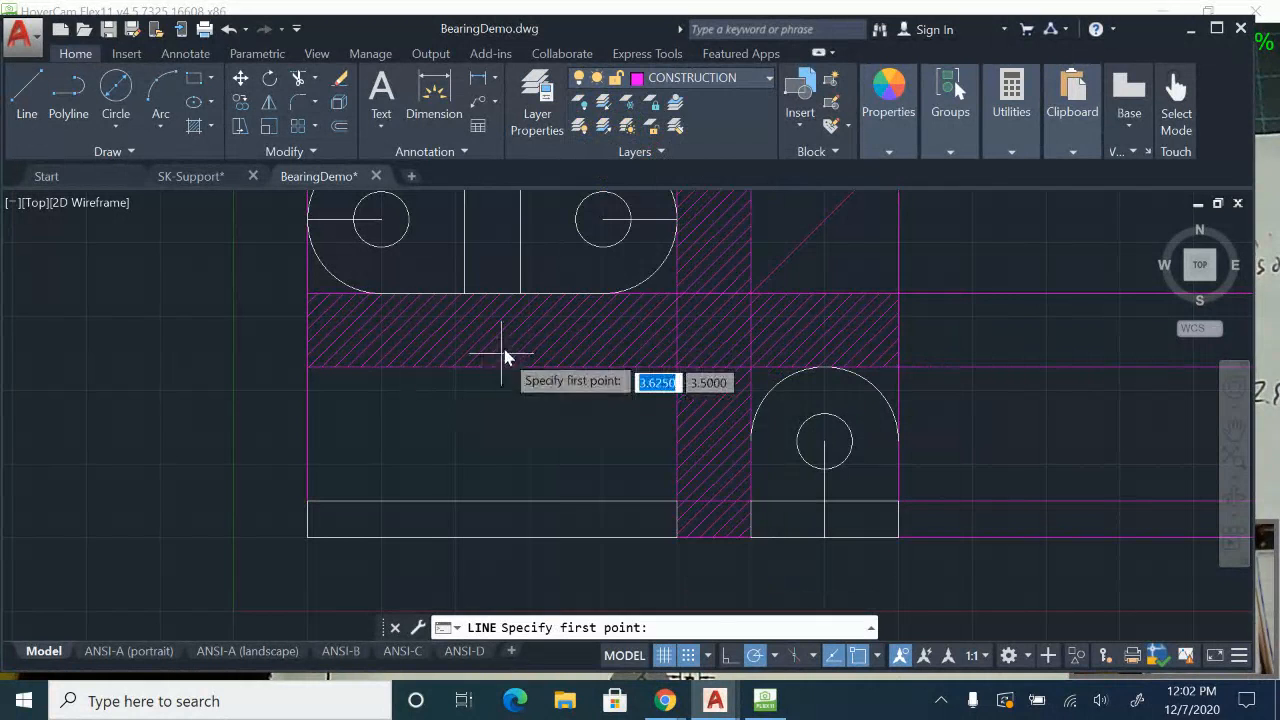
left_click(463, 300)
left_click(465, 500)
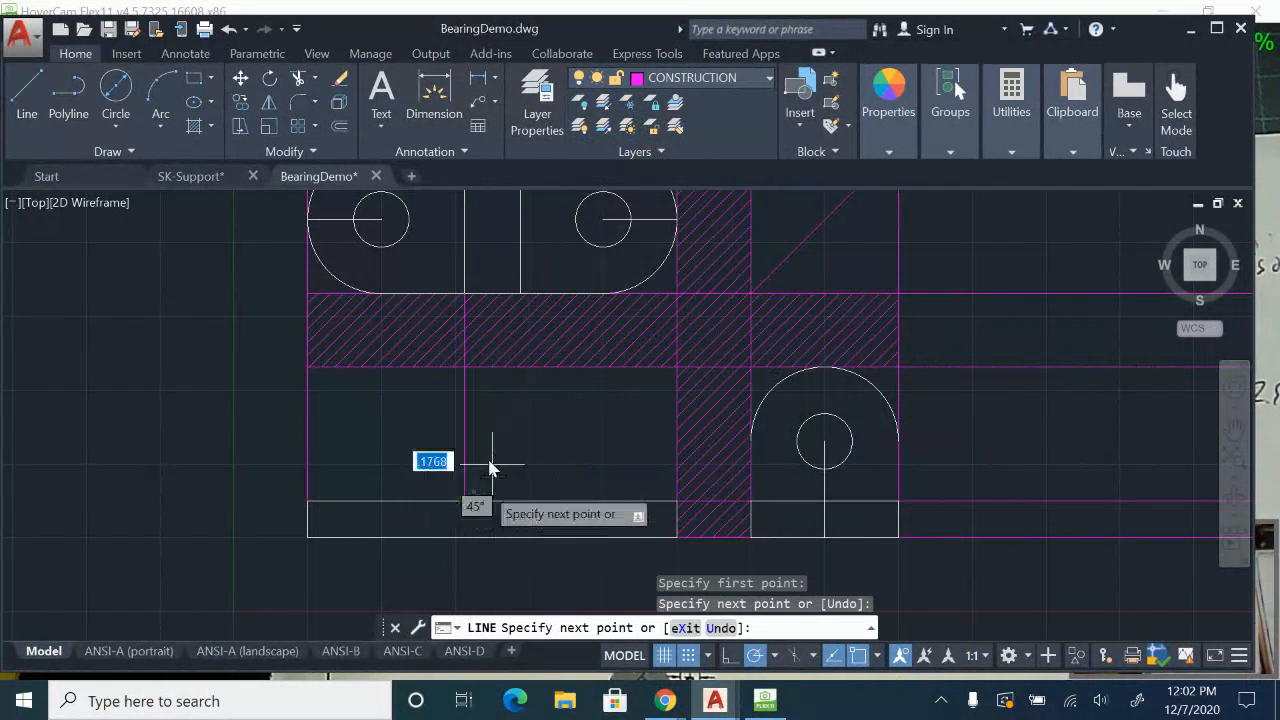
key("Return")
key("Return")
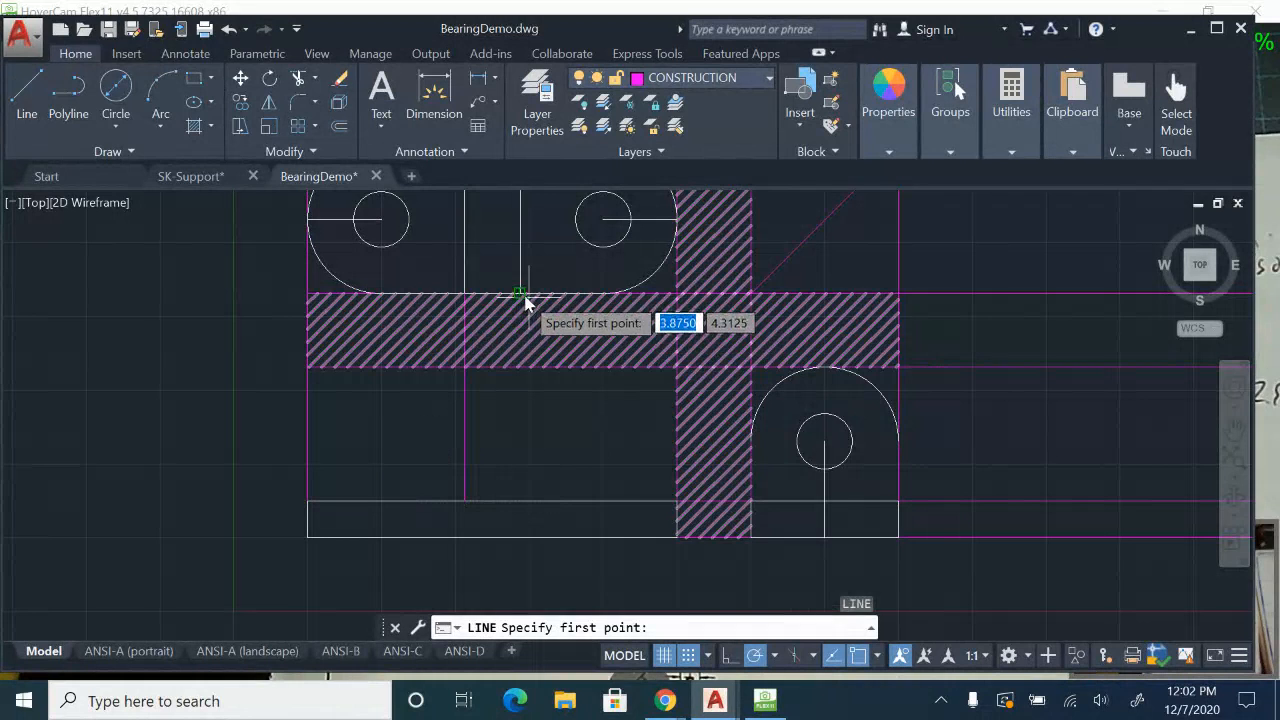
left_click(520, 298)
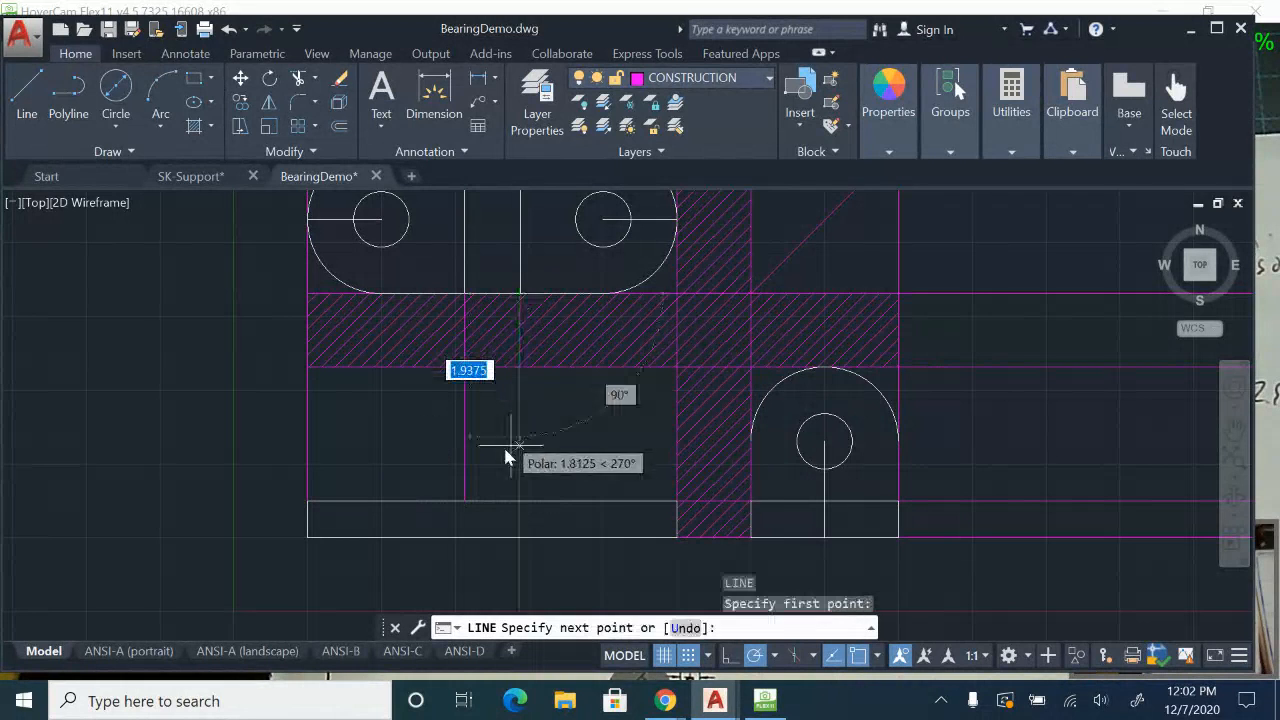
left_click(520, 501)
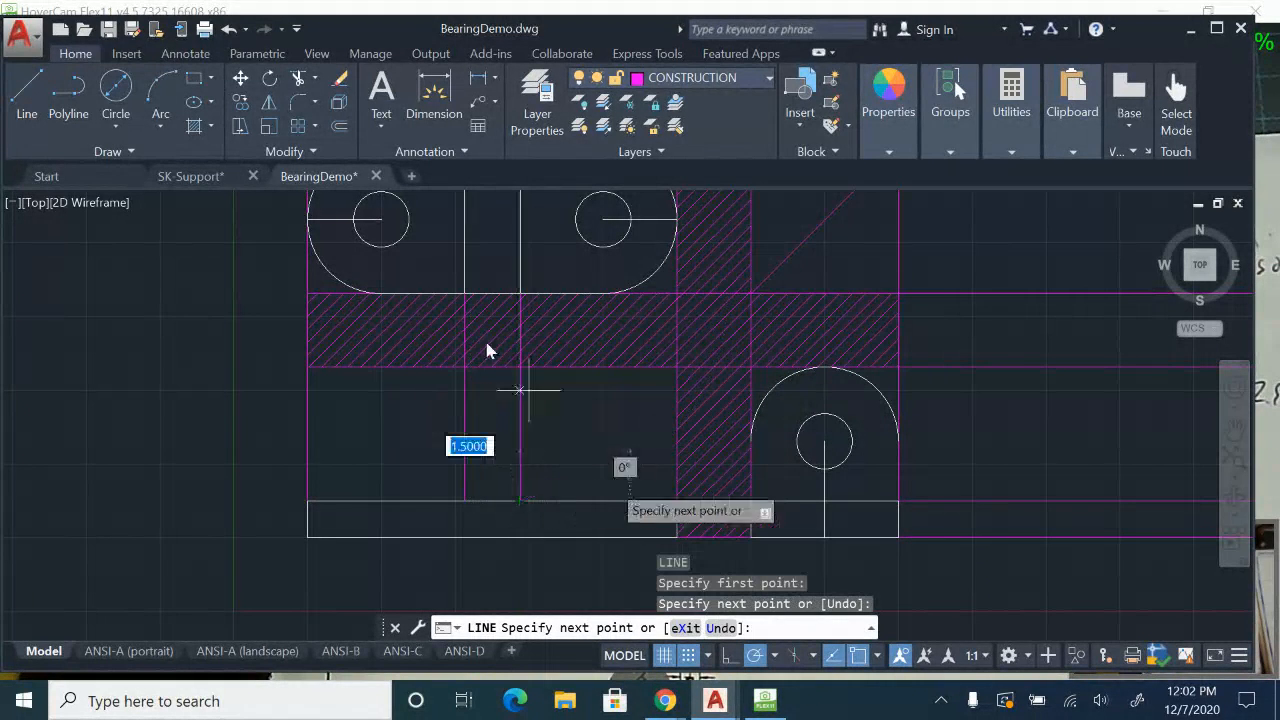
key("Escape")
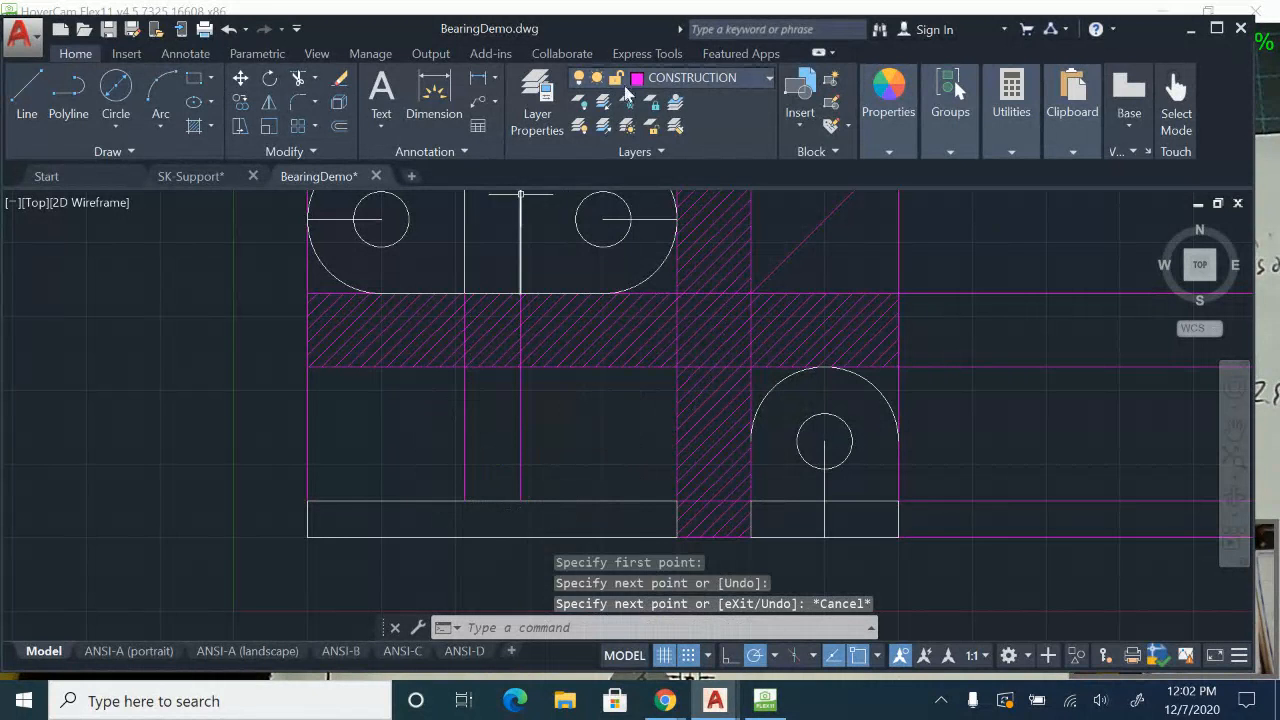
- On the VISIBLE layer, draw the front view's upright as a rectangle between the two projection lines, from the height construction line to the base
left_click(702, 81)
left_click(708, 562)
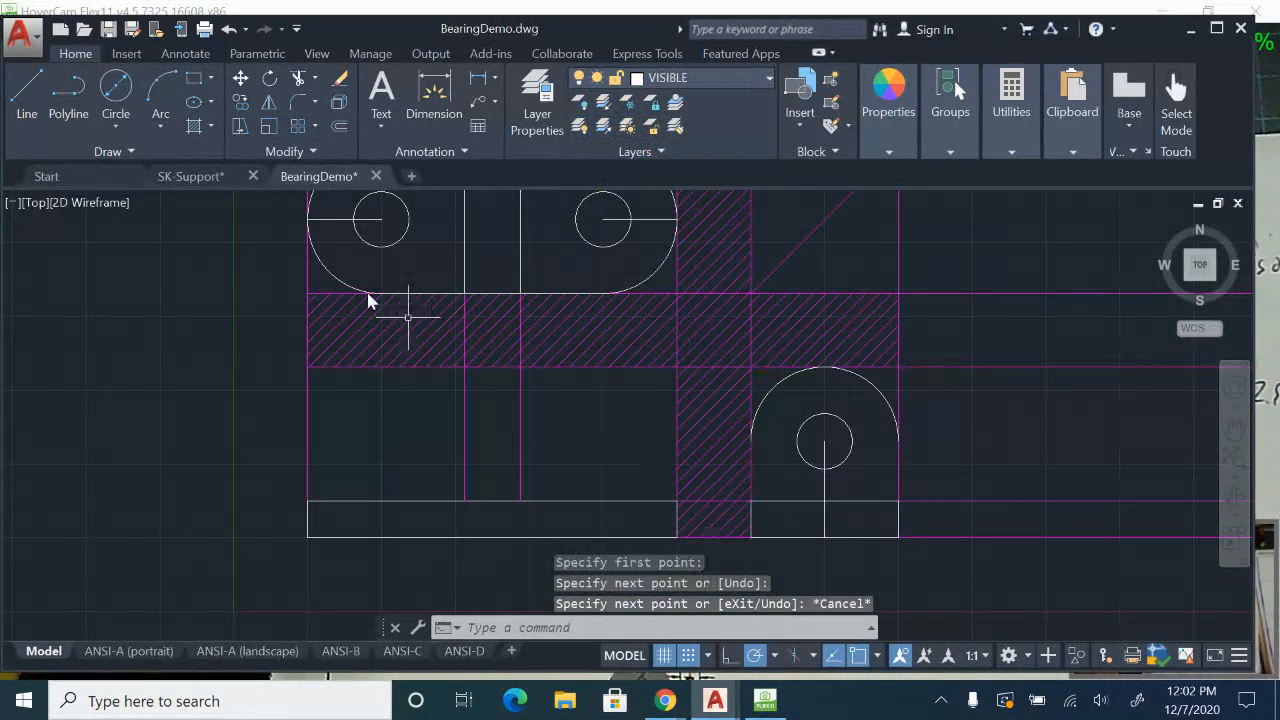
left_click(198, 81)
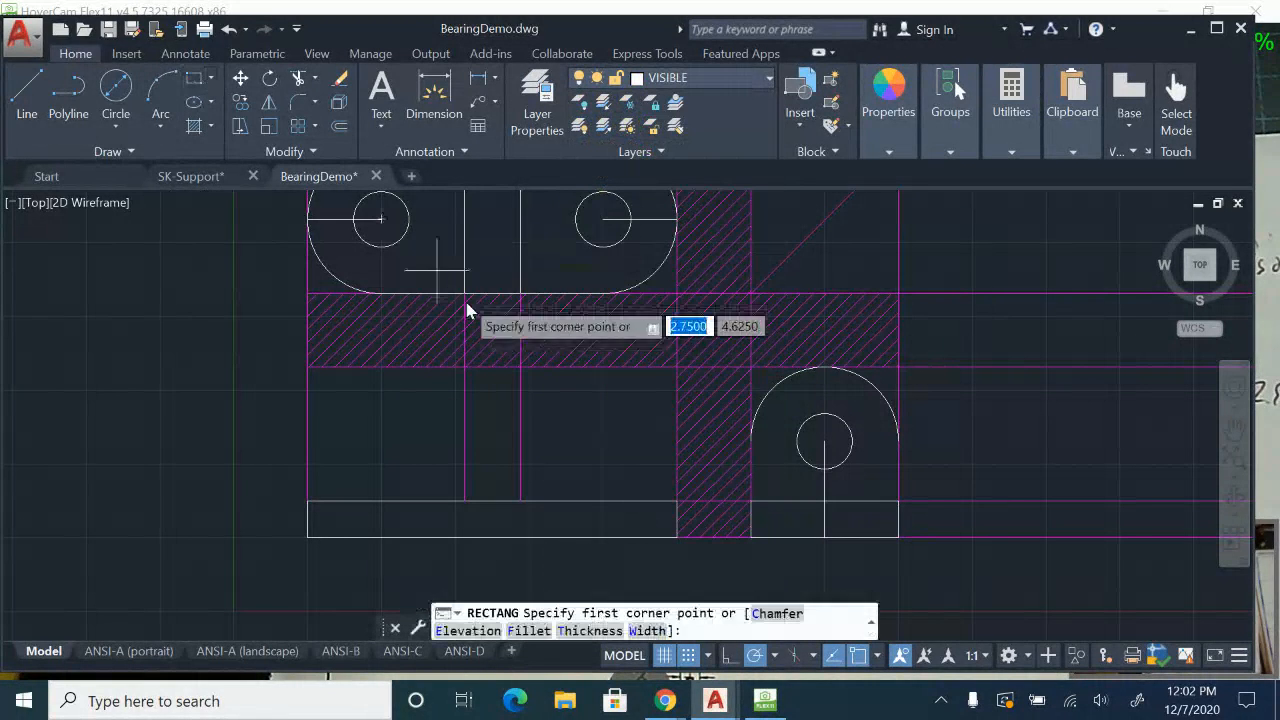
left_click(464, 367)
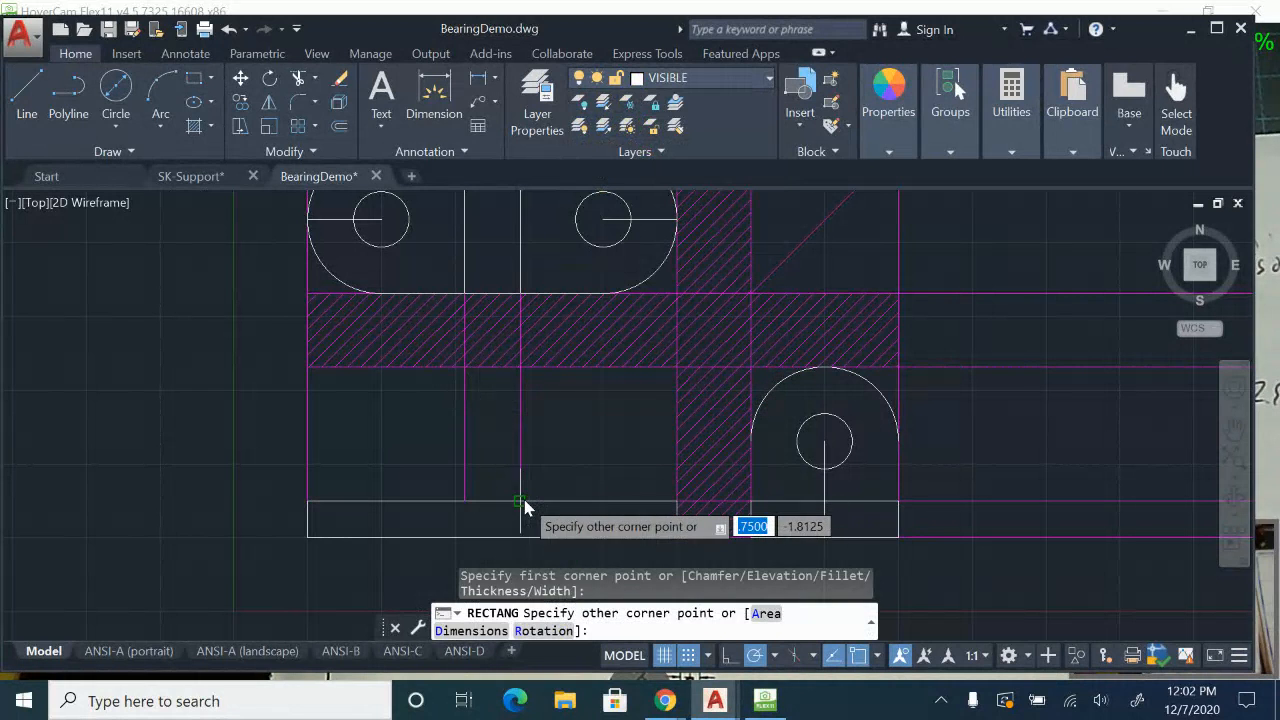
key("Escape")
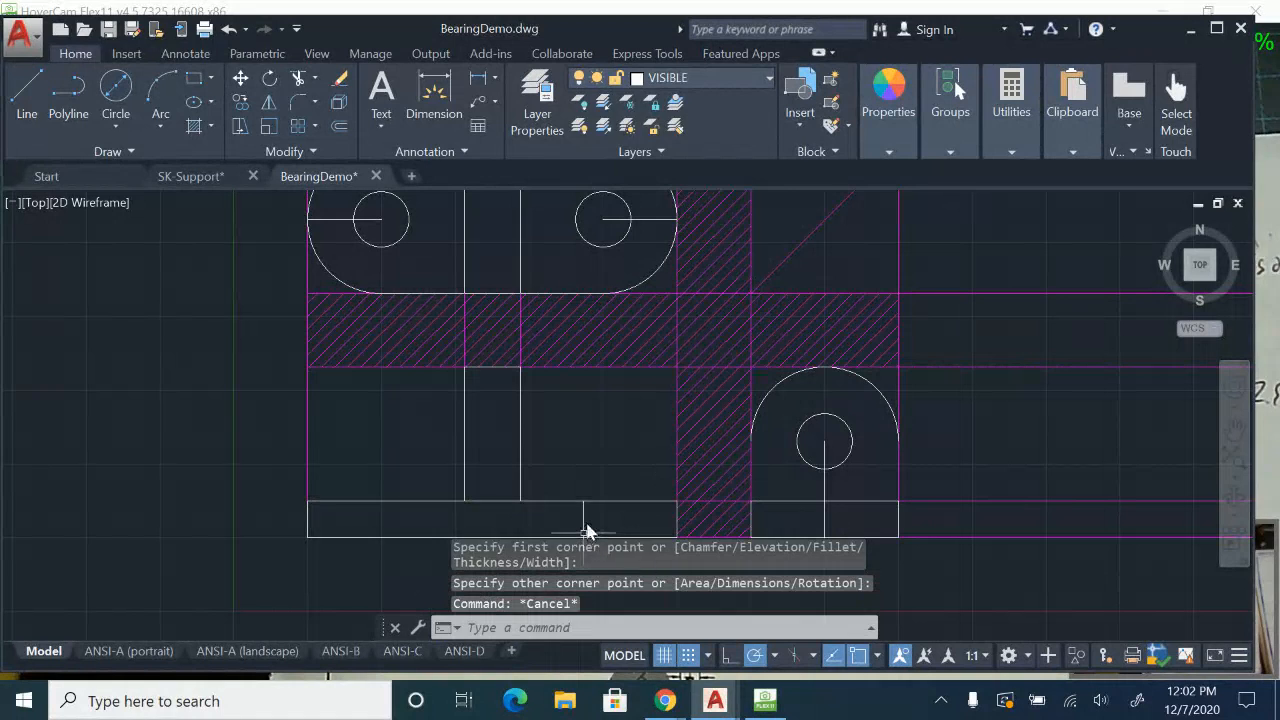
- Trim away both overlapping horizontal edges where the front view's upright meets the base
type("tr")
key("Return")
key("Return")
left_click(491, 510)
left_click(492, 492)
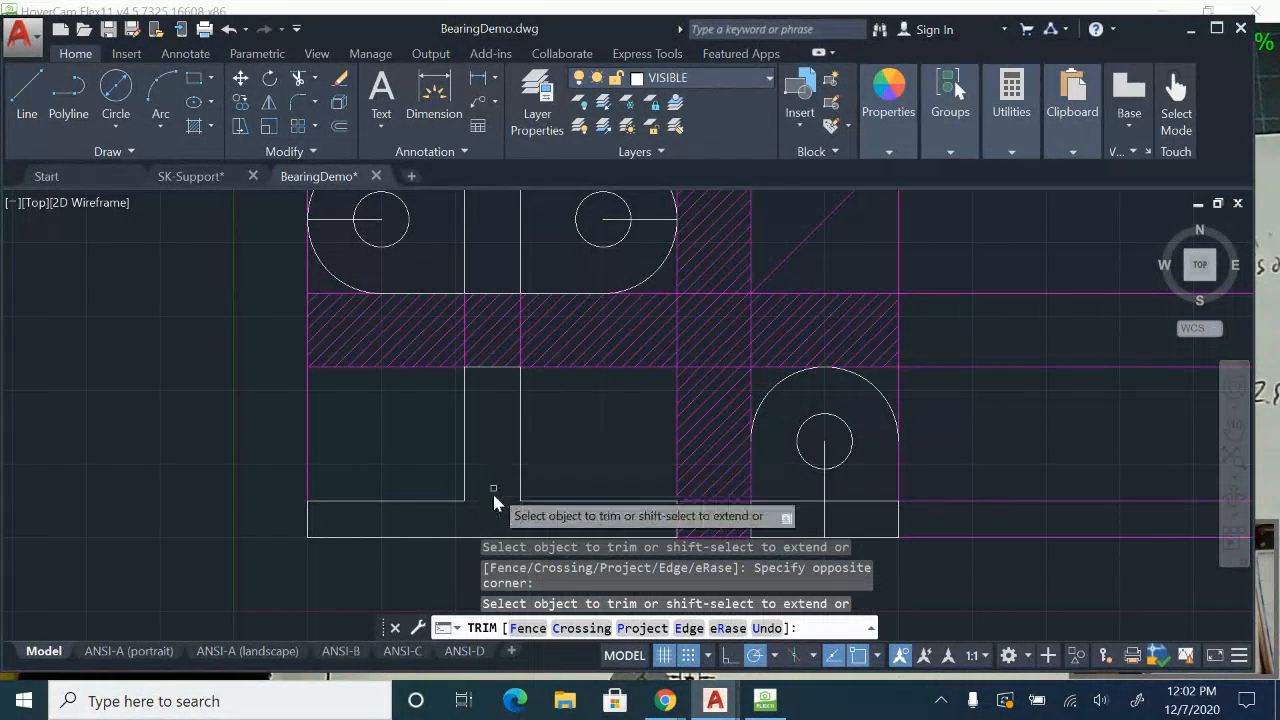
key("Escape")
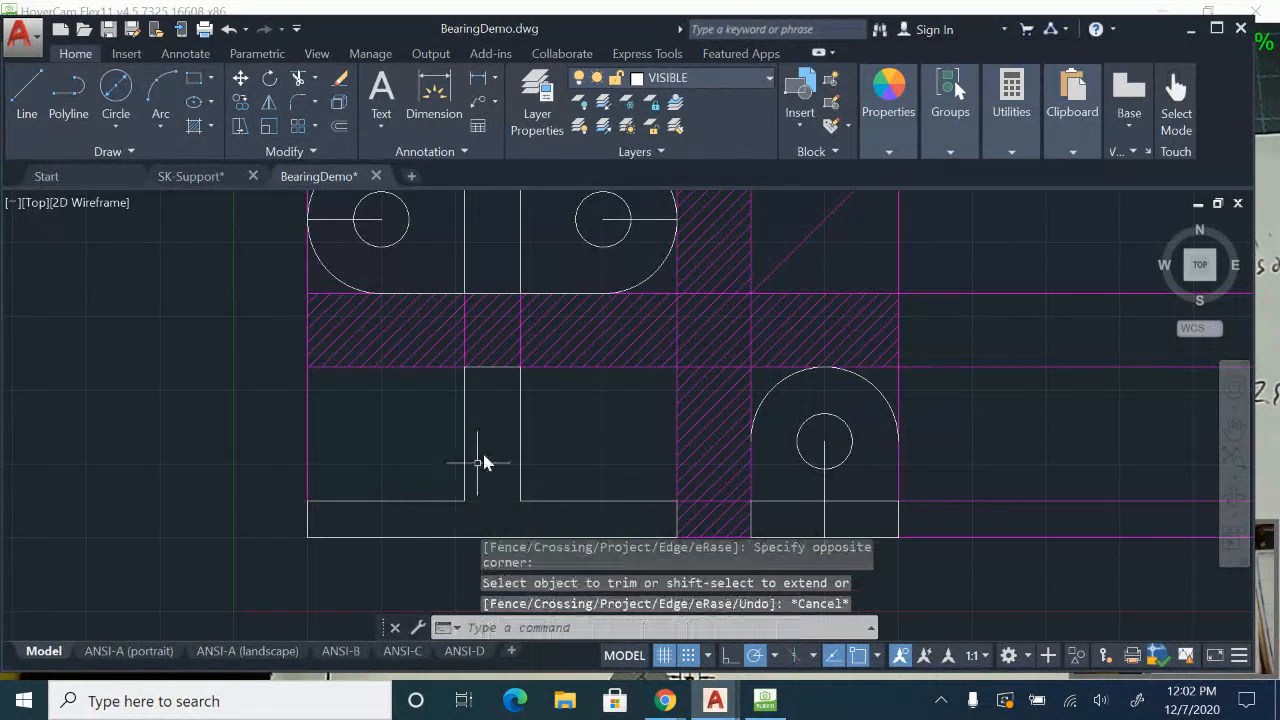
- Switch to HoverCam Flex11 to examine the bearing sketch, and return to BearingDemo.dwg in AutoCAD
left_click(762, 702)
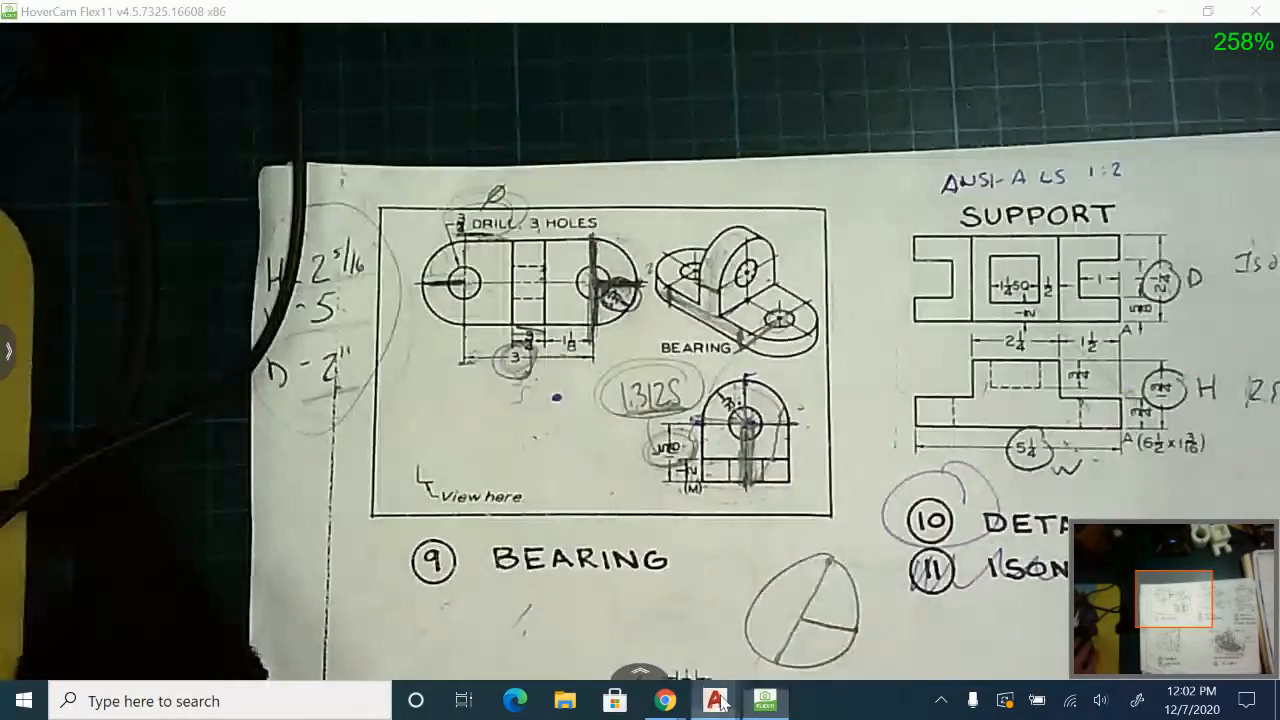
mouse_move(715, 700)
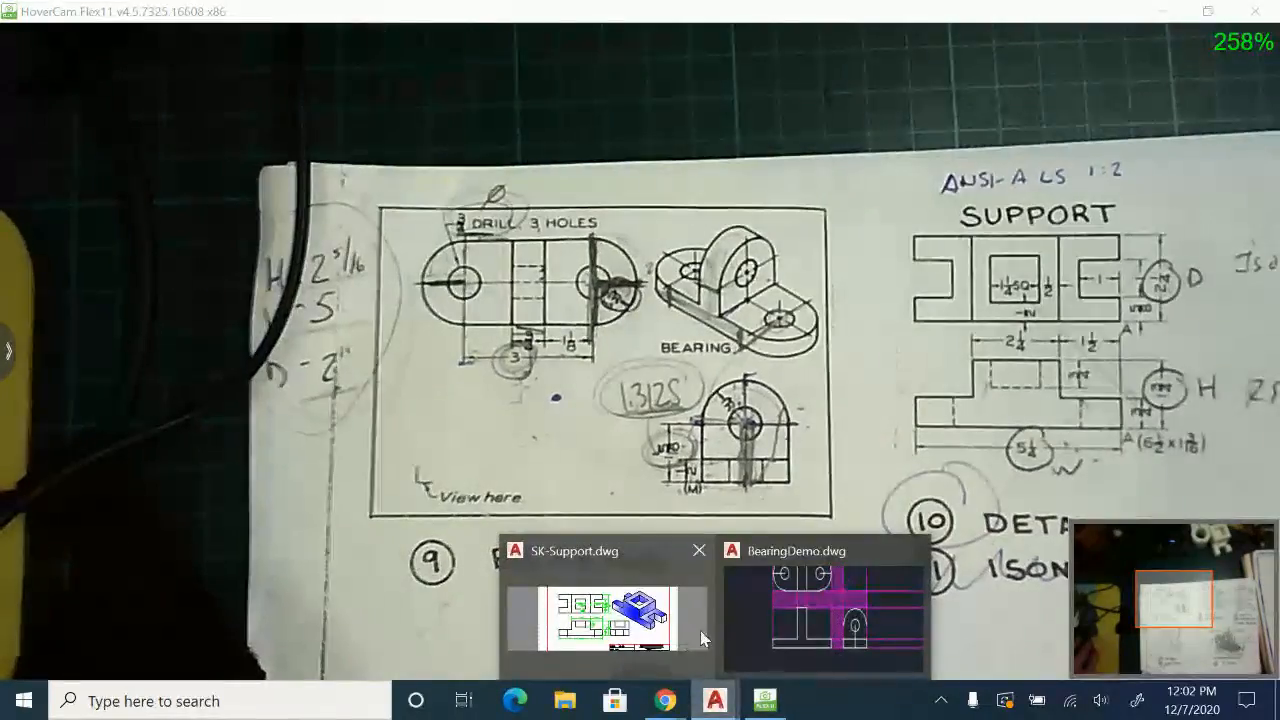
left_click(840, 600)
scroll(886, 549, "up", 2)
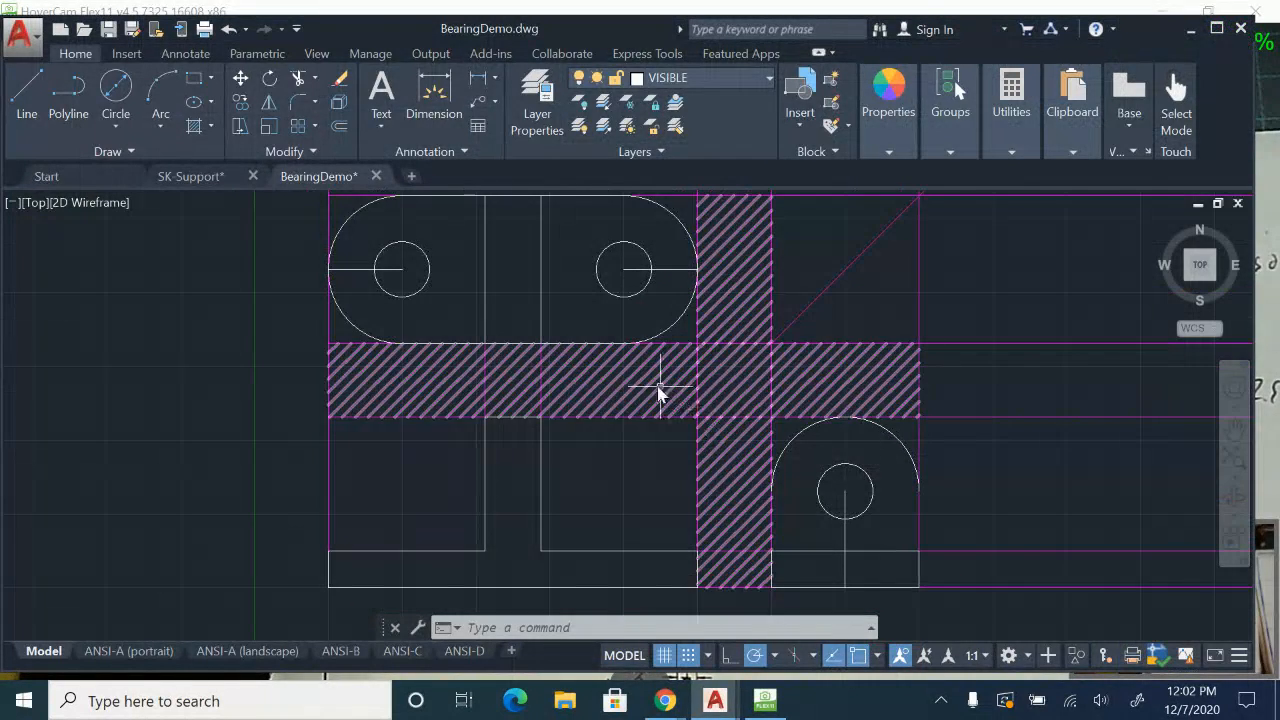
key("Escape")
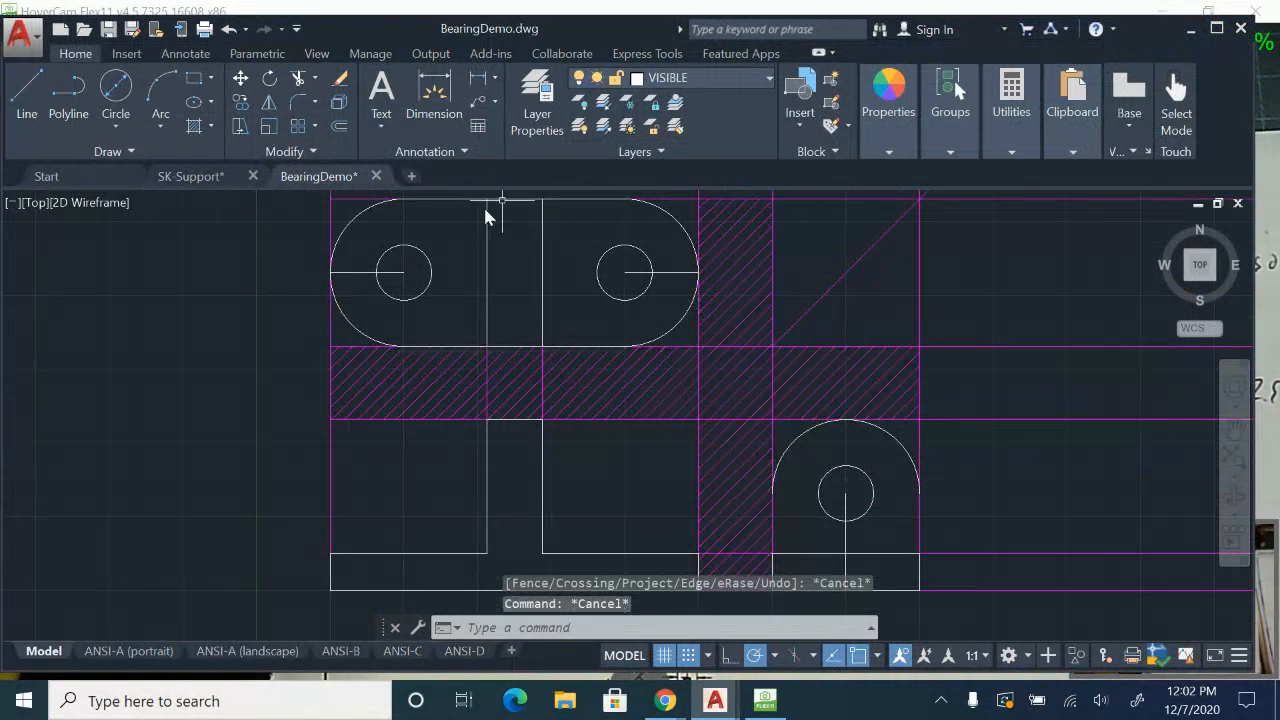
- Erase the two short horizontal lines that run from the top view's ends to the hole centres
left_click(368, 272)
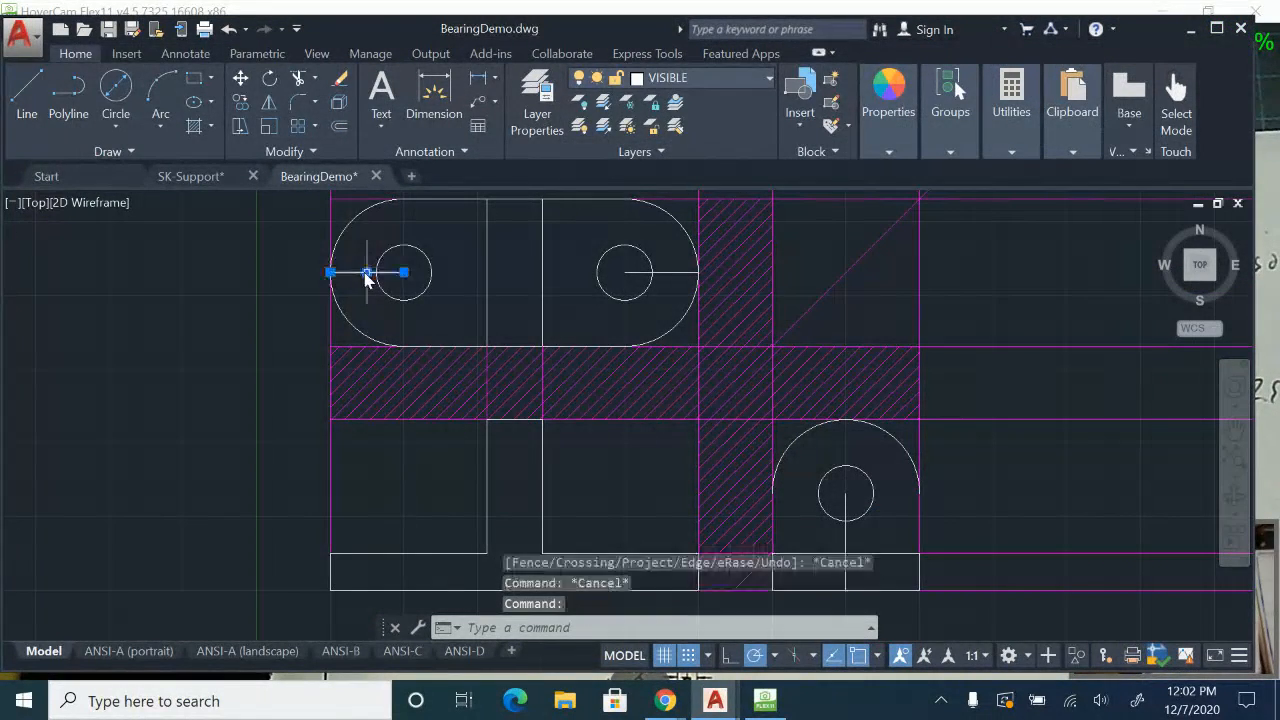
left_click(657, 273)
key("Delete")
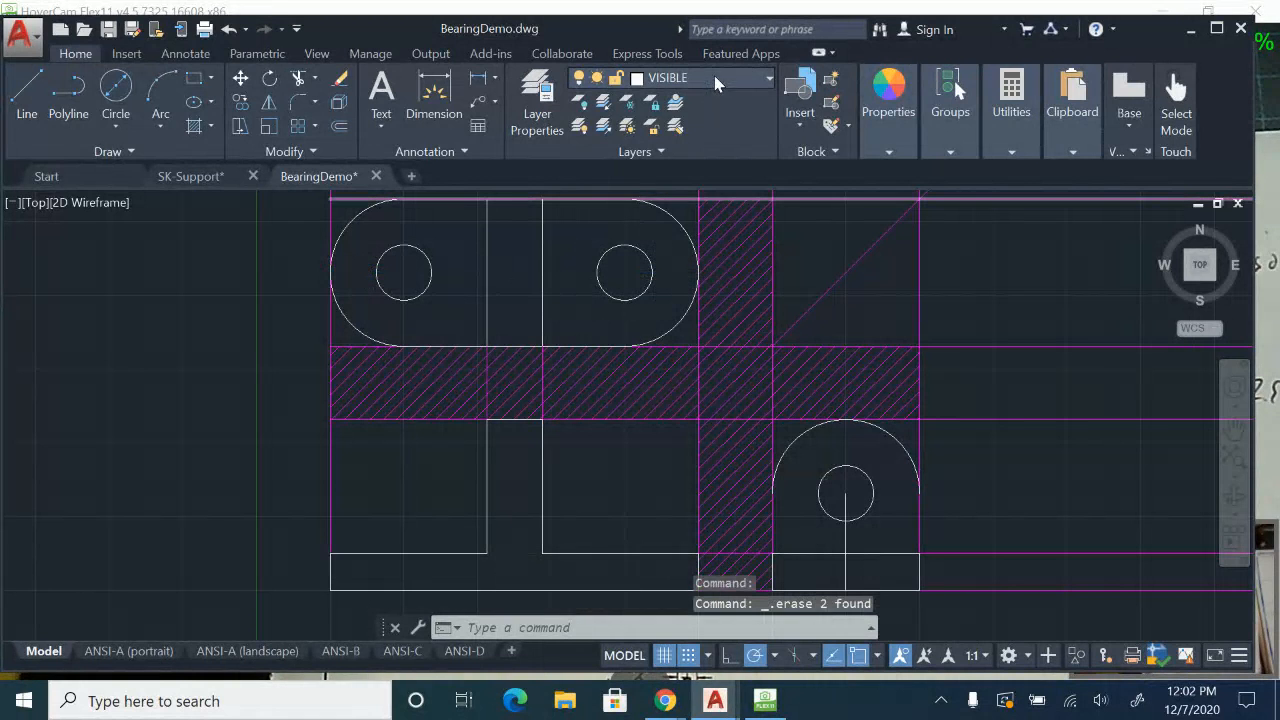
- On the HIDDEN layer, draw two vertical lines from the sides of the top view's left hole to the front view's bottom edge
left_click(714, 77)
left_click(686, 271)
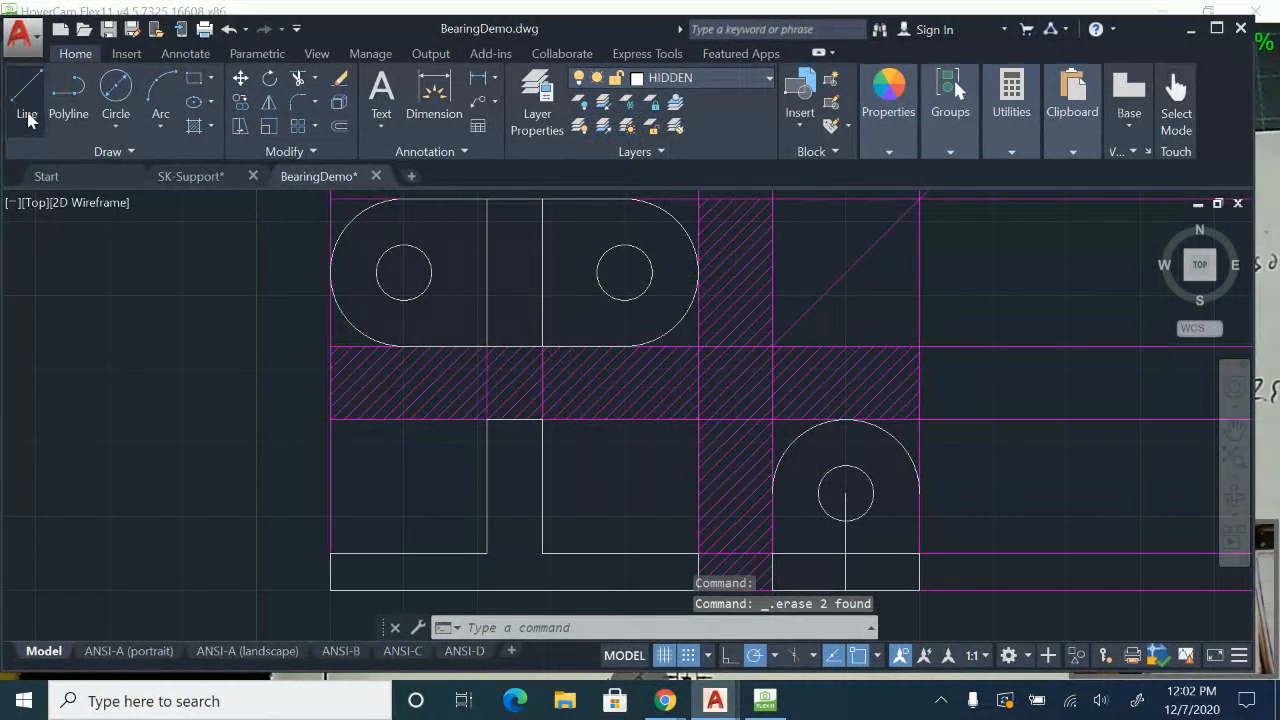
left_click(27, 115)
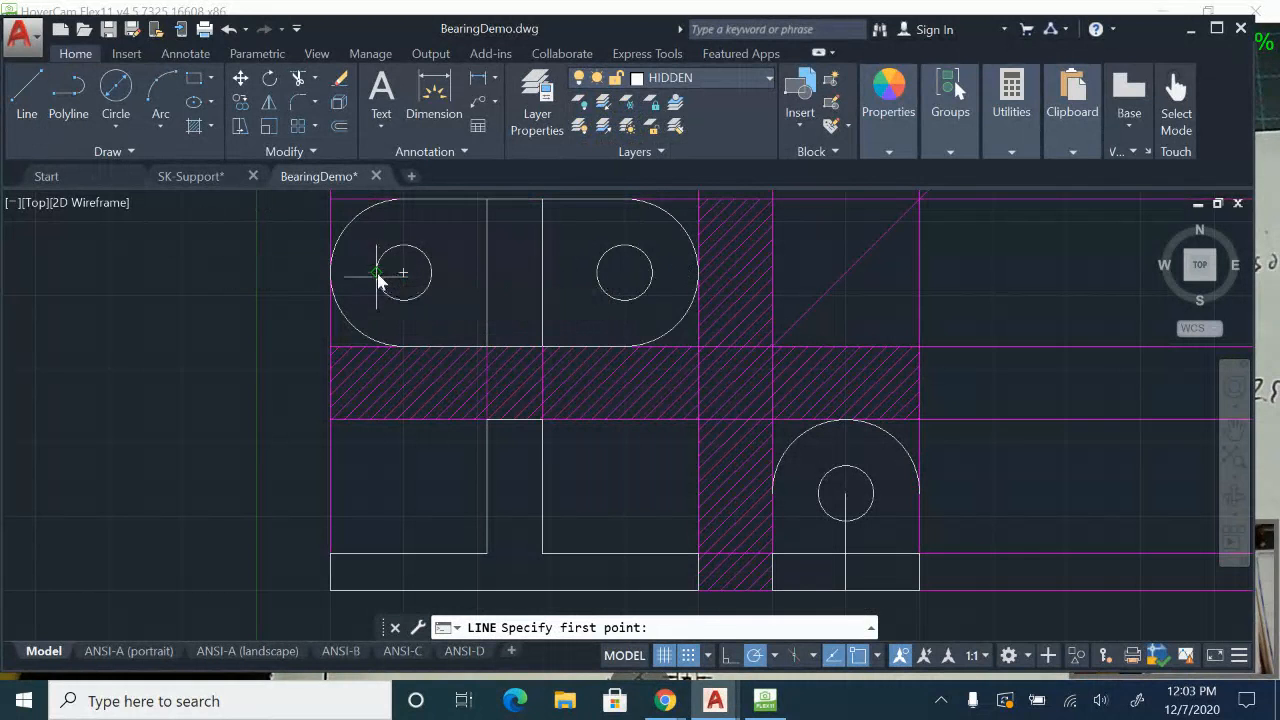
left_click(377, 591)
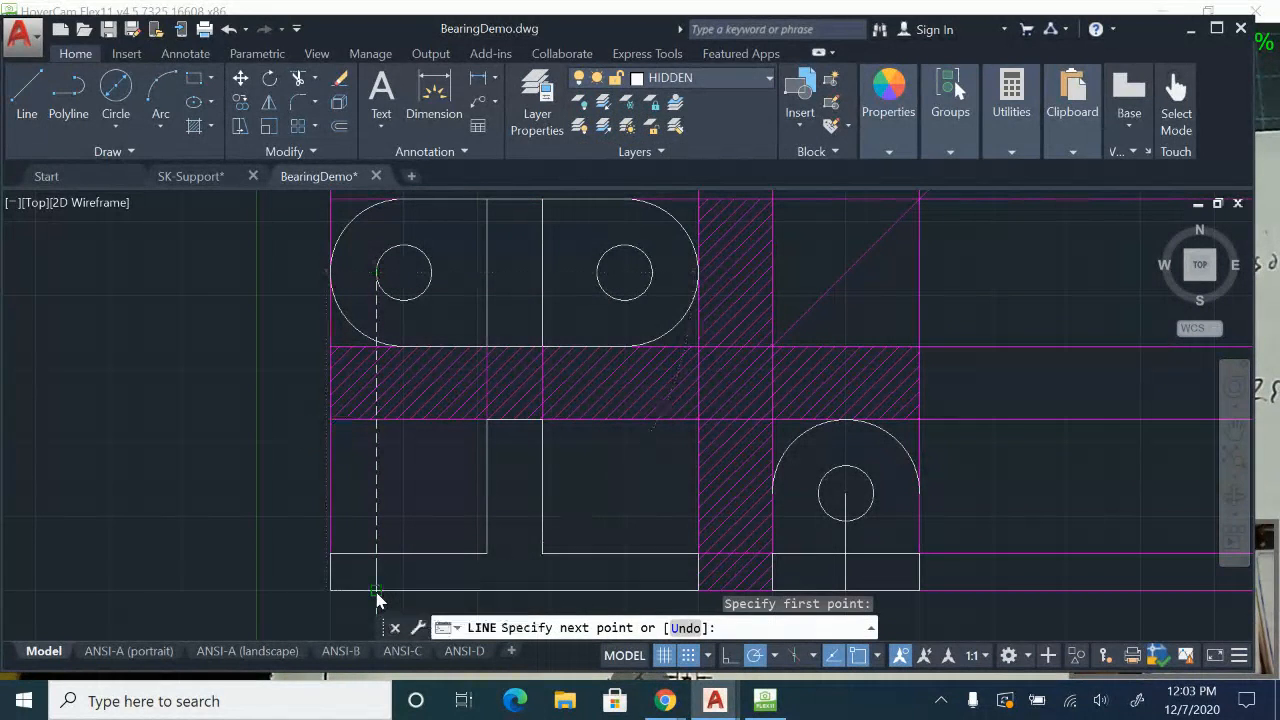
key("Escape")
key("Return")
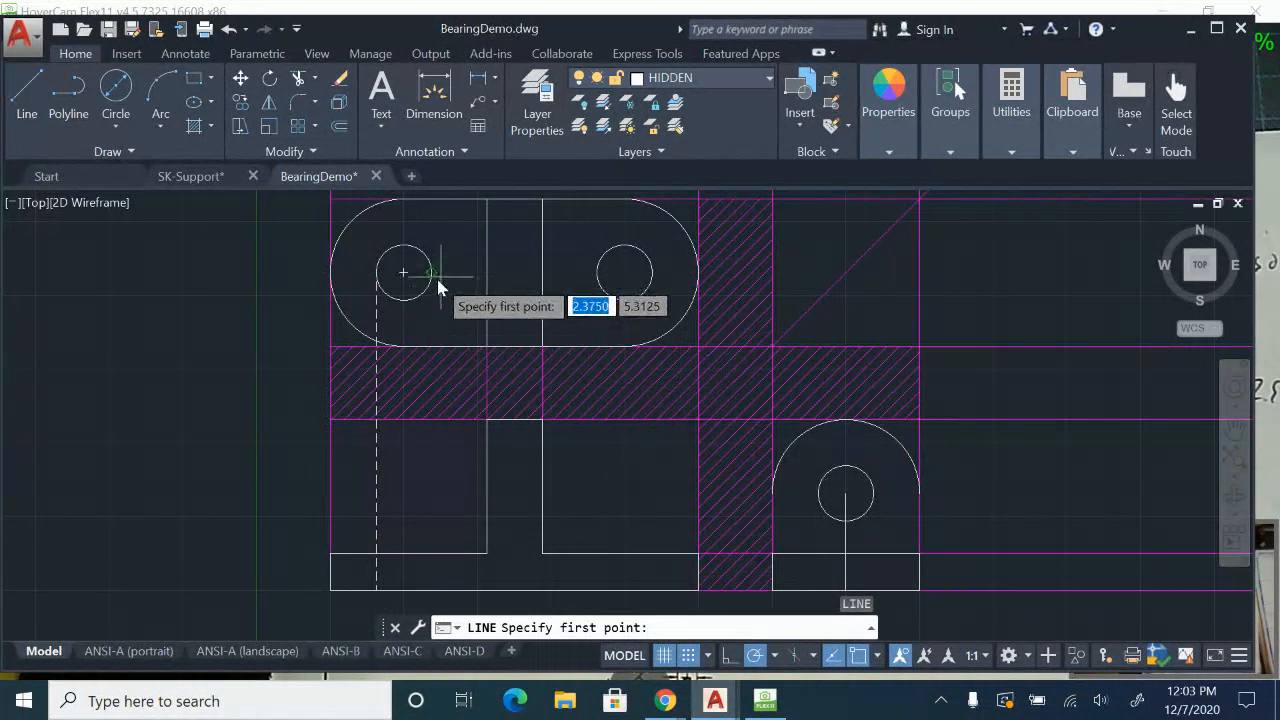
left_click(431, 278)
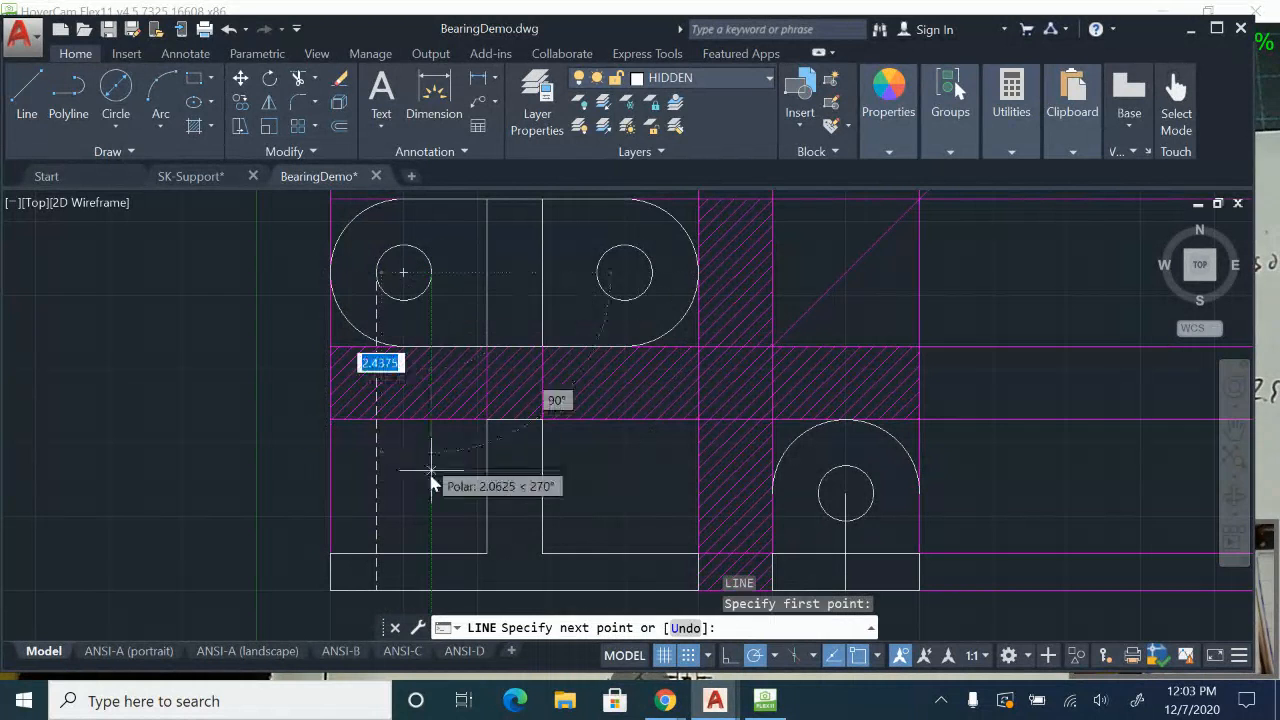
left_click(431, 591)
key("Escape")
- Draw two vertical hidden lines from the sides of the top view's right hole to the front view's bottom edge
key("Return")
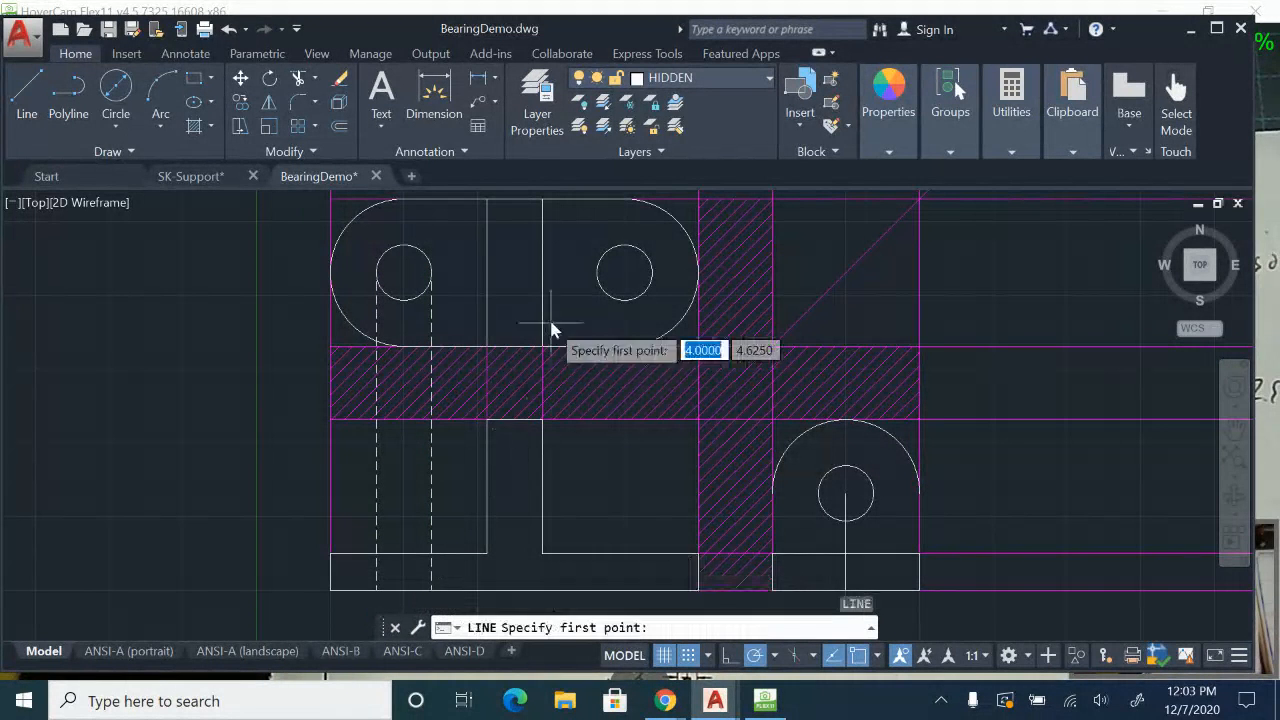
left_click(596, 272)
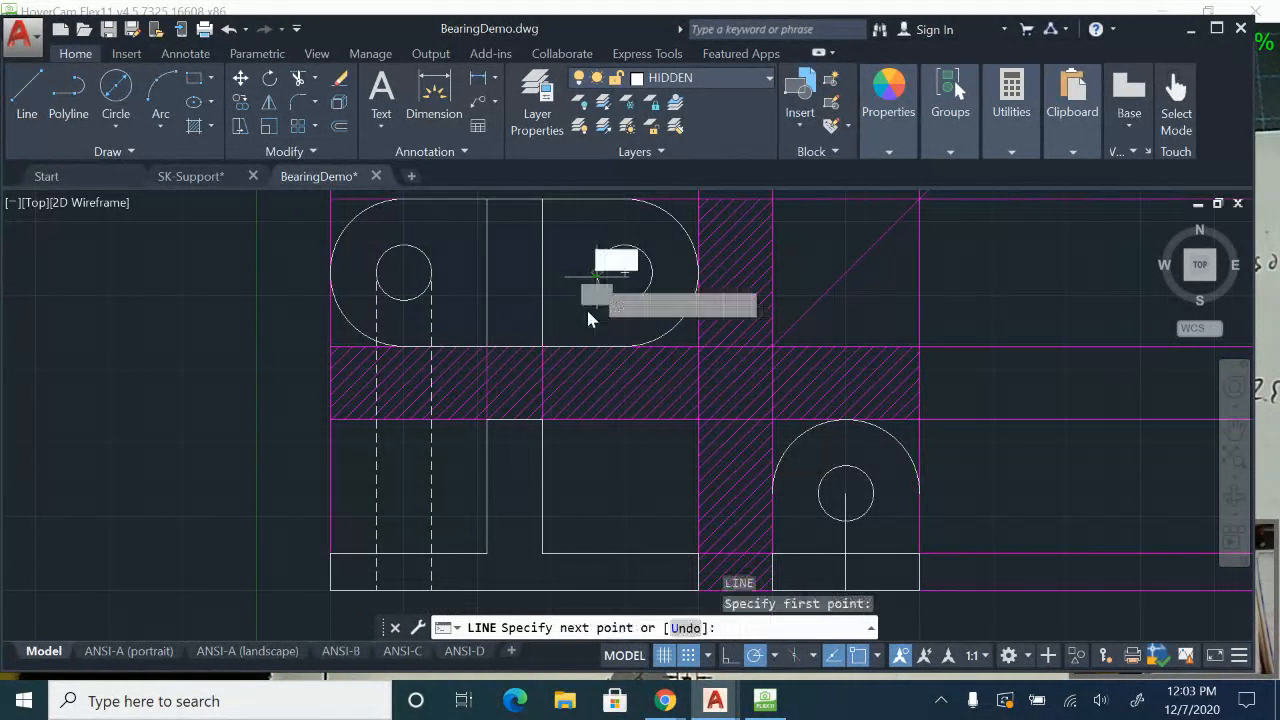
left_click(596, 591)
key("Escape")
key("Return")
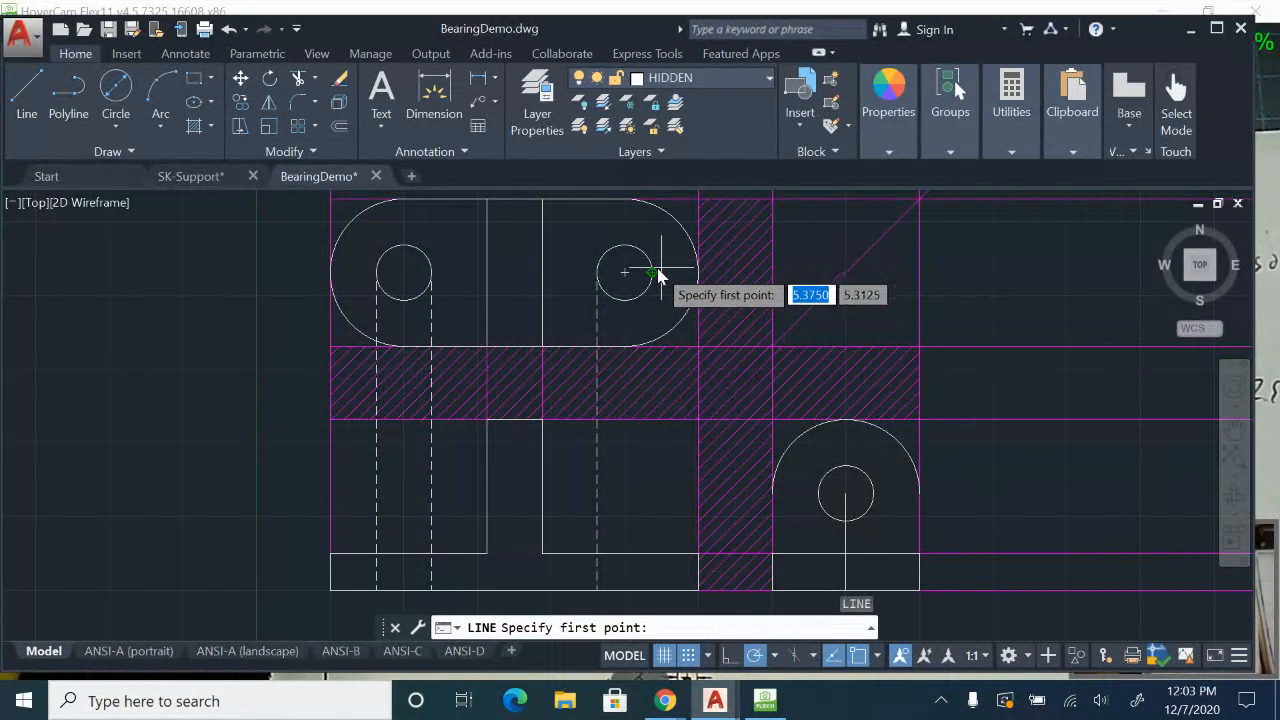
left_click(654, 276)
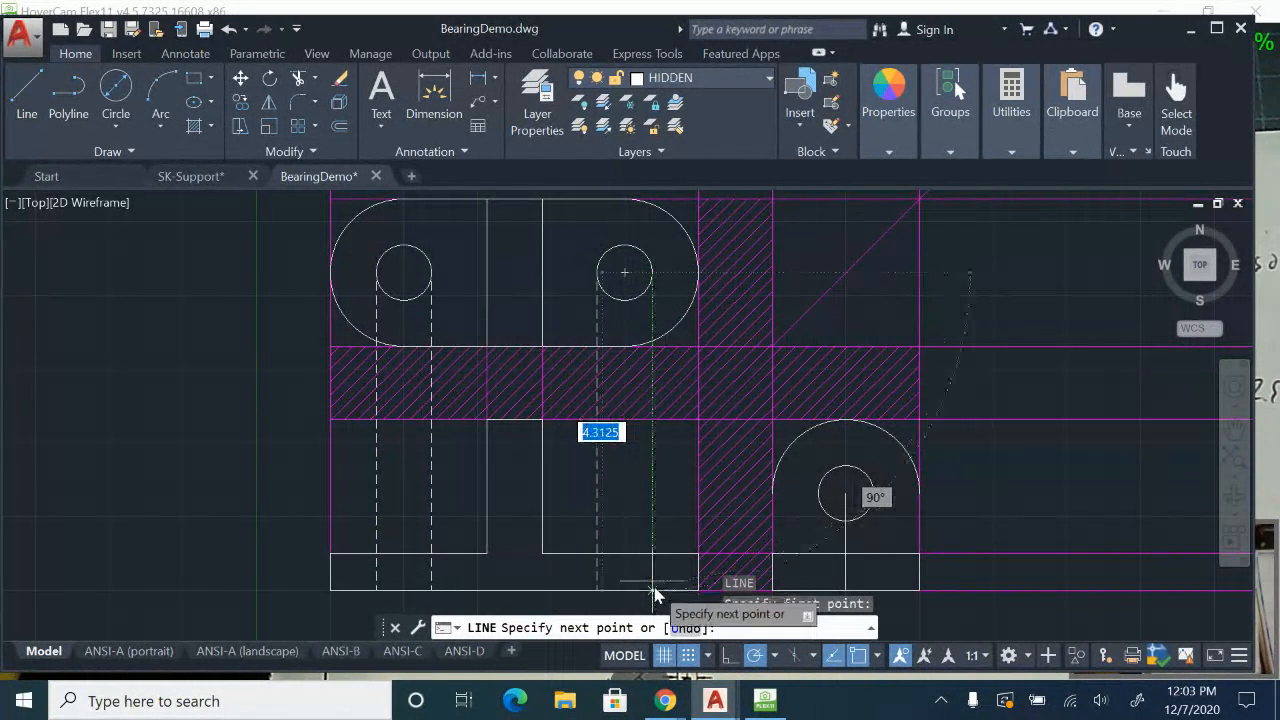
key("Escape")
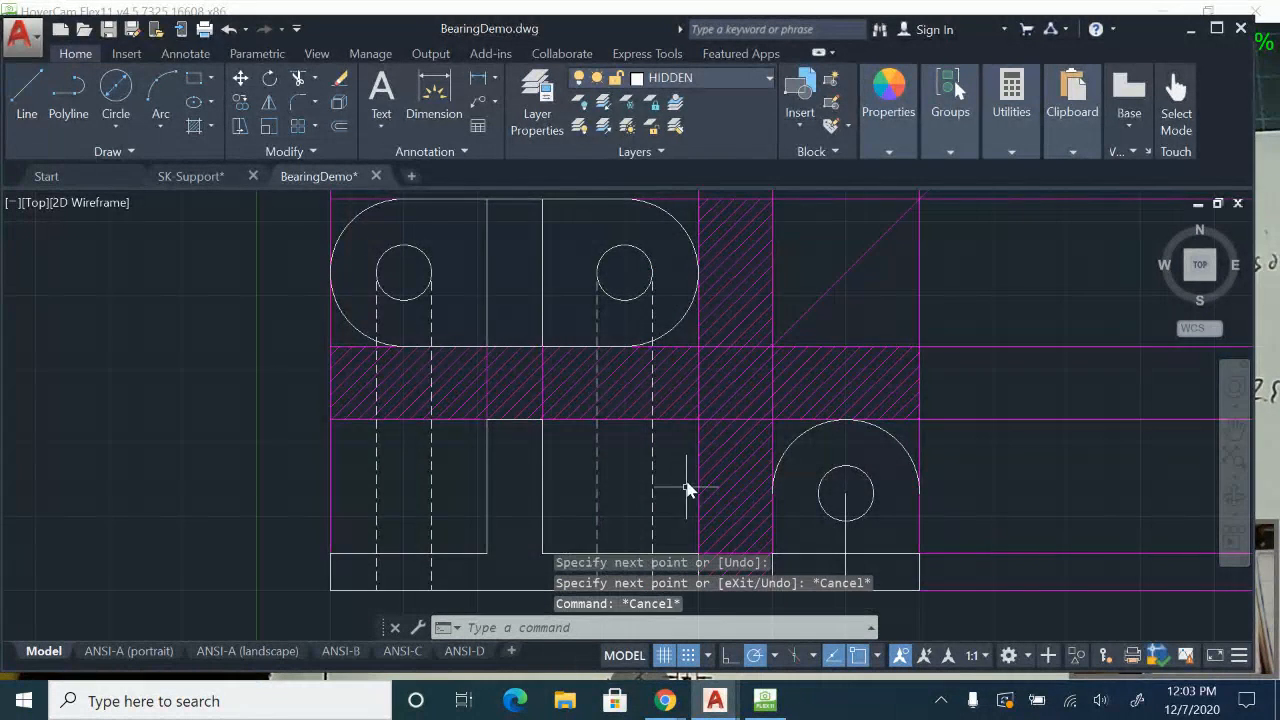
- Trim all four vertical hidden lines above the front view's base, using the base outline as the cutting edge
middle_click_drag(686, 486, 648, 383)
scroll(548, 390, "up", 2)
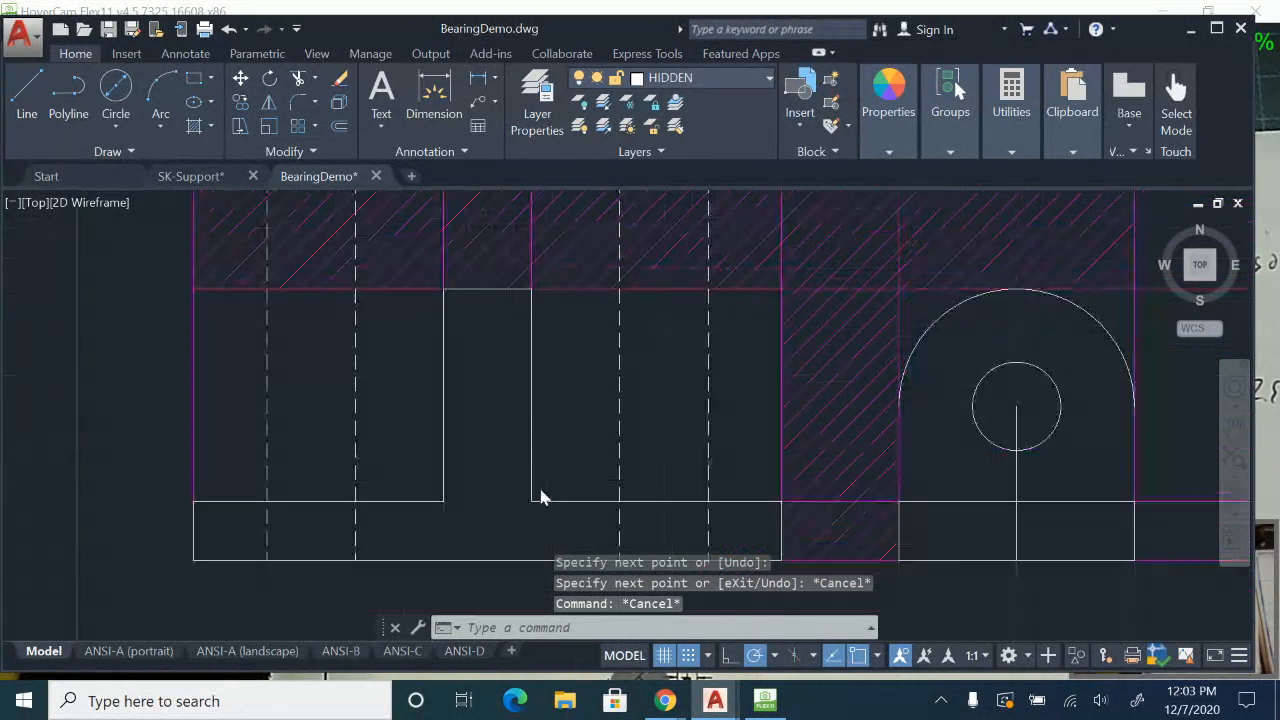
key("Return")
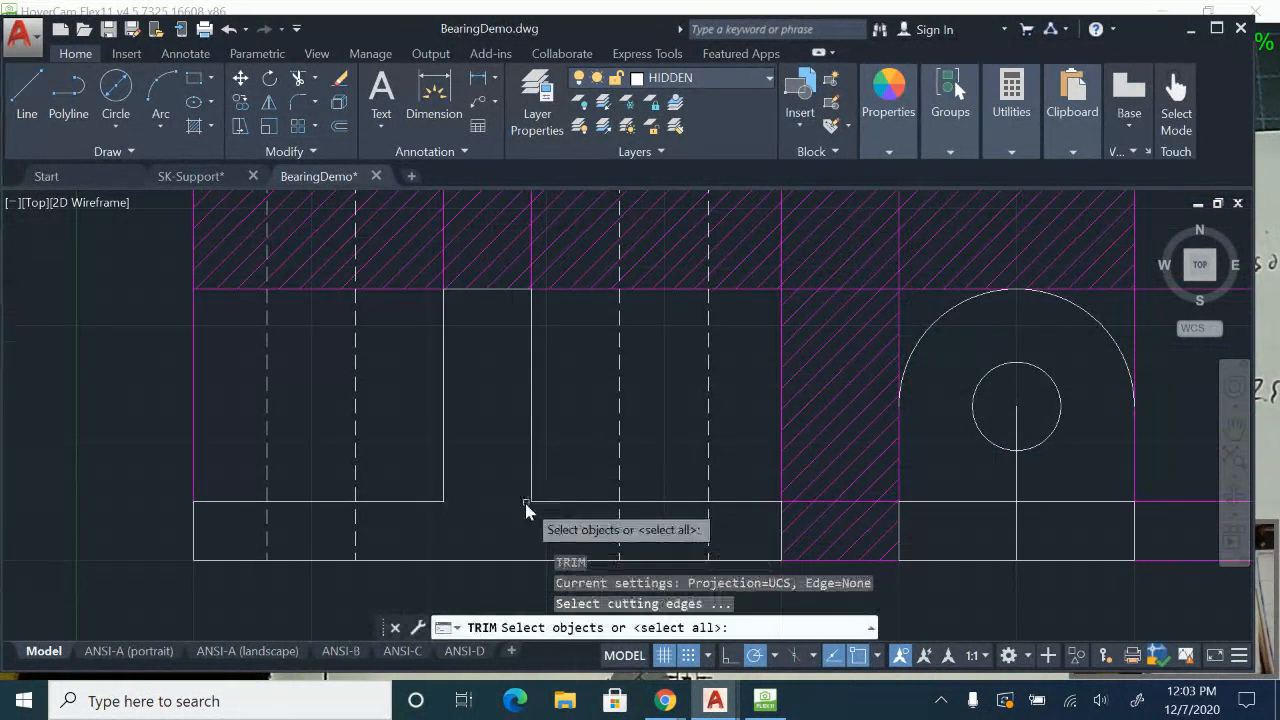
left_click(414, 502)
key("Return")
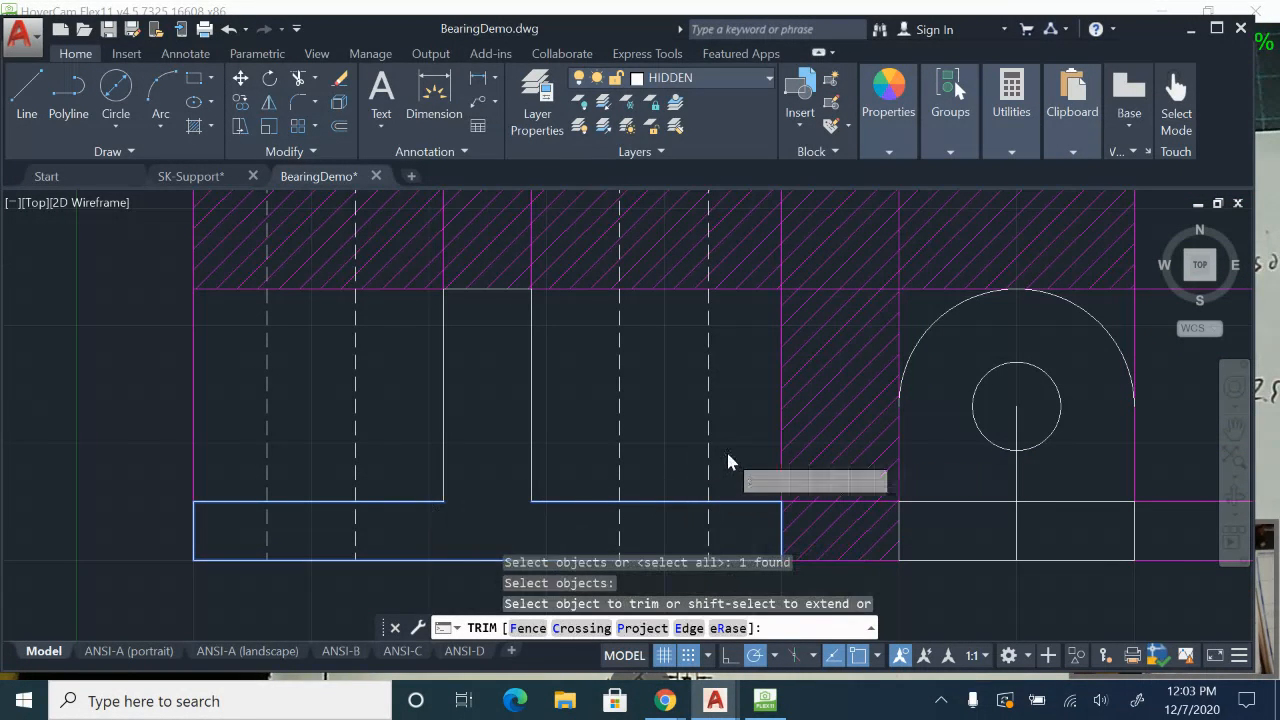
left_click_drag(729, 457, 610, 368)
left_click(386, 440)
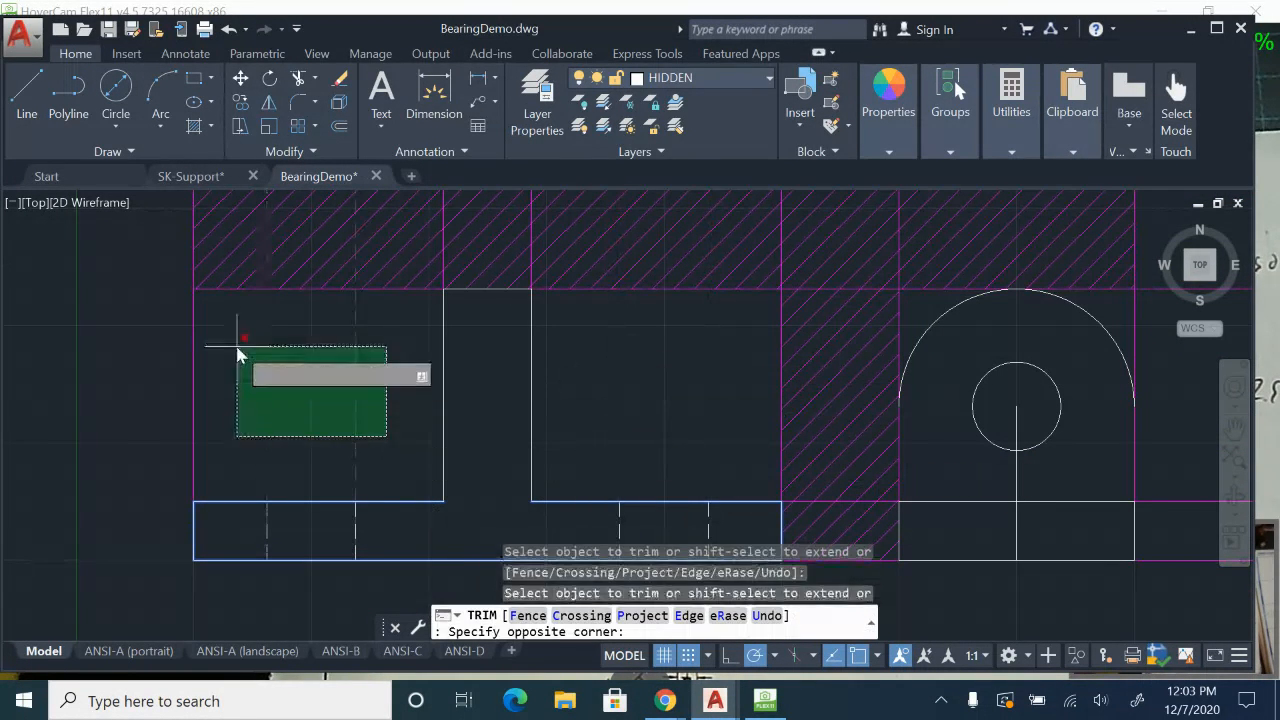
left_click(237, 351)
key("Escape")
- Draw two horizontal hidden lines from the top and bottom of the side view's hole to the far edge of the front view's upright
scroll(695, 425, "down", 2)
middle_click_drag(586, 384, 554, 411)
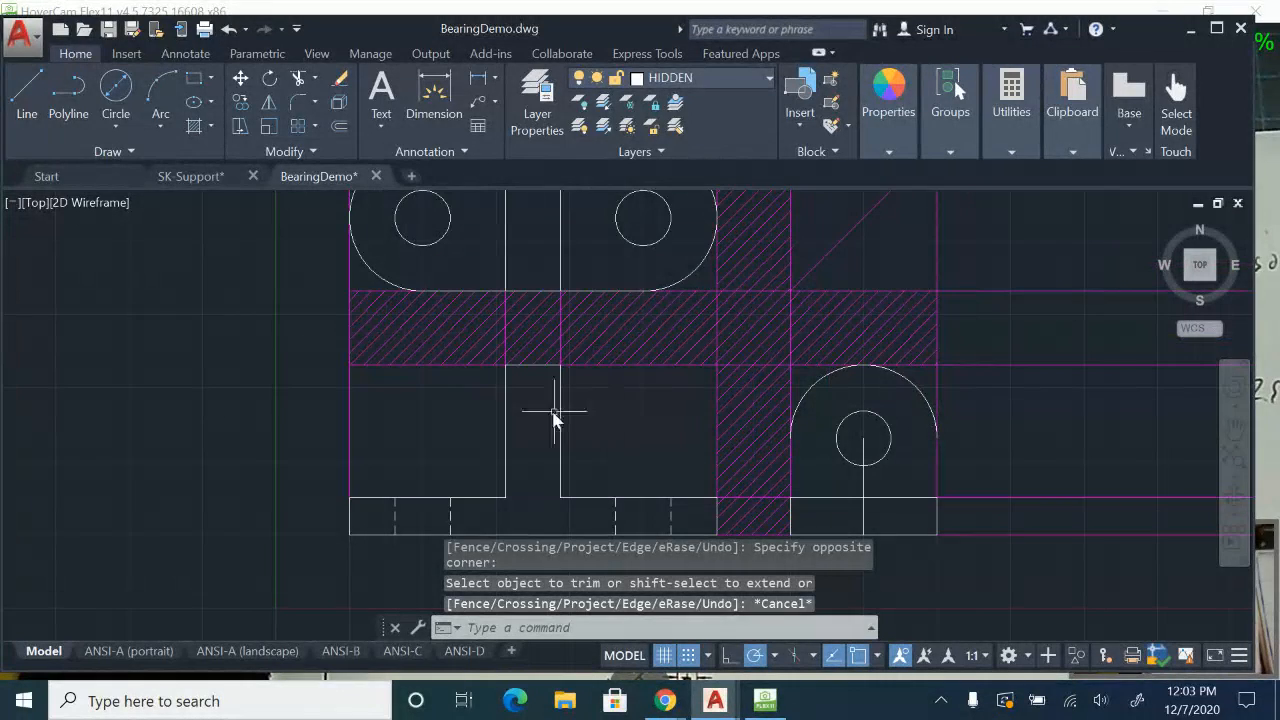
scroll(857, 405, "up", 2)
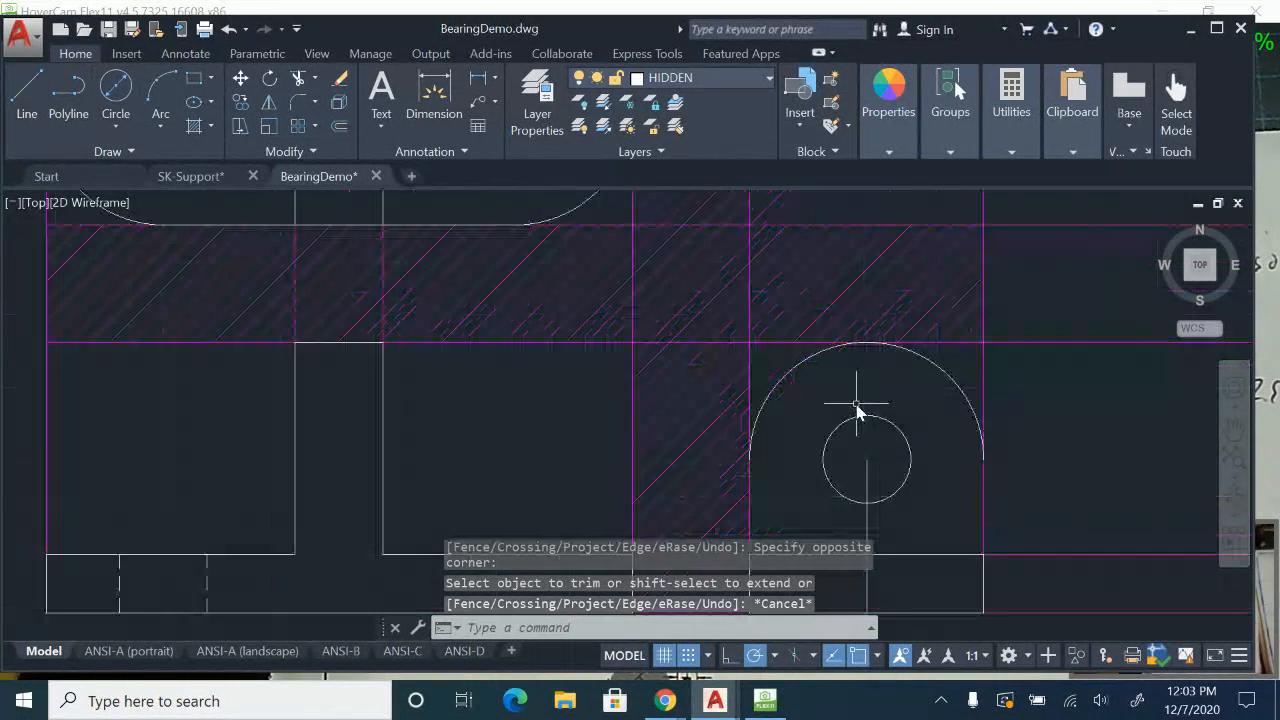
left_click(35, 88)
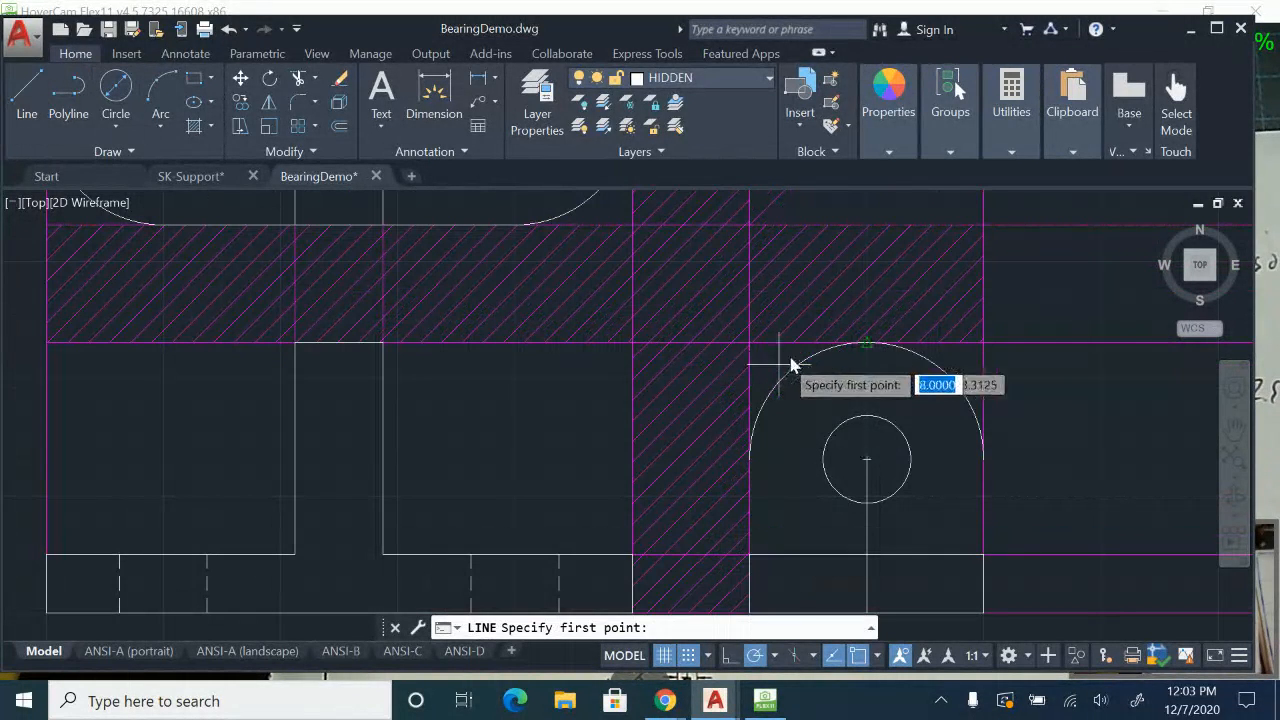
left_click(866, 412)
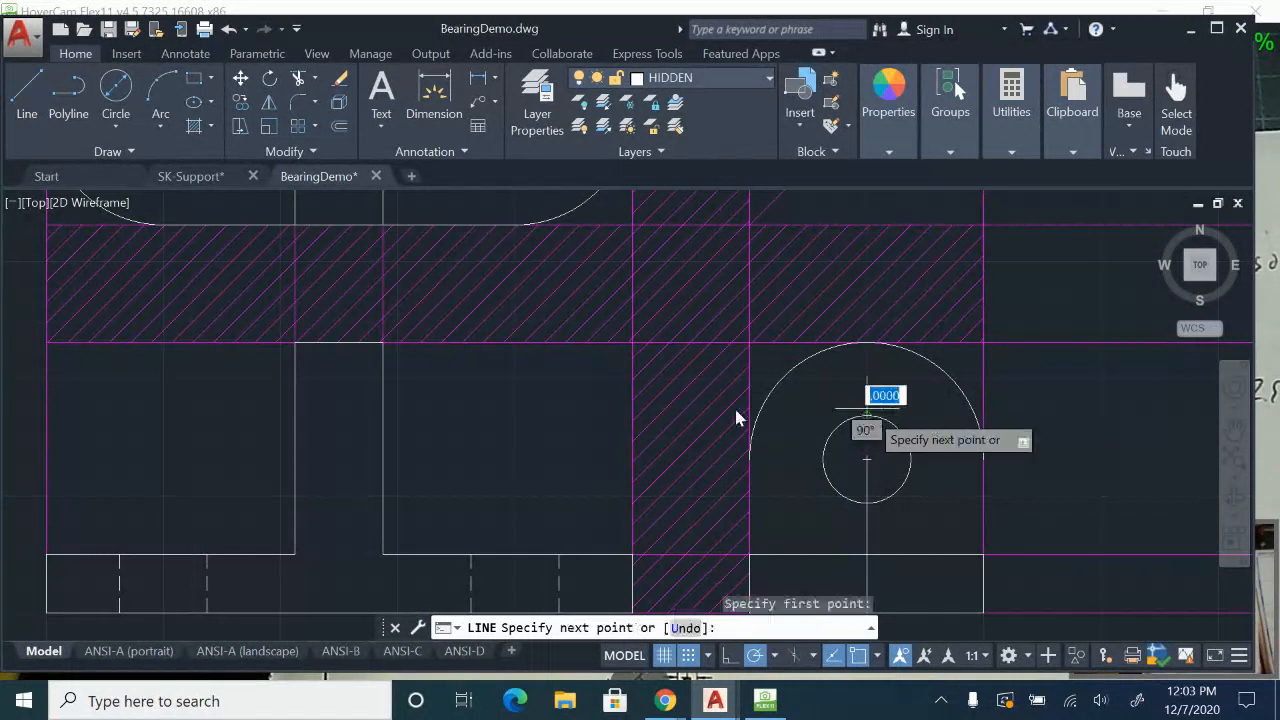
left_click(302, 422)
key("Escape")
key("Return")
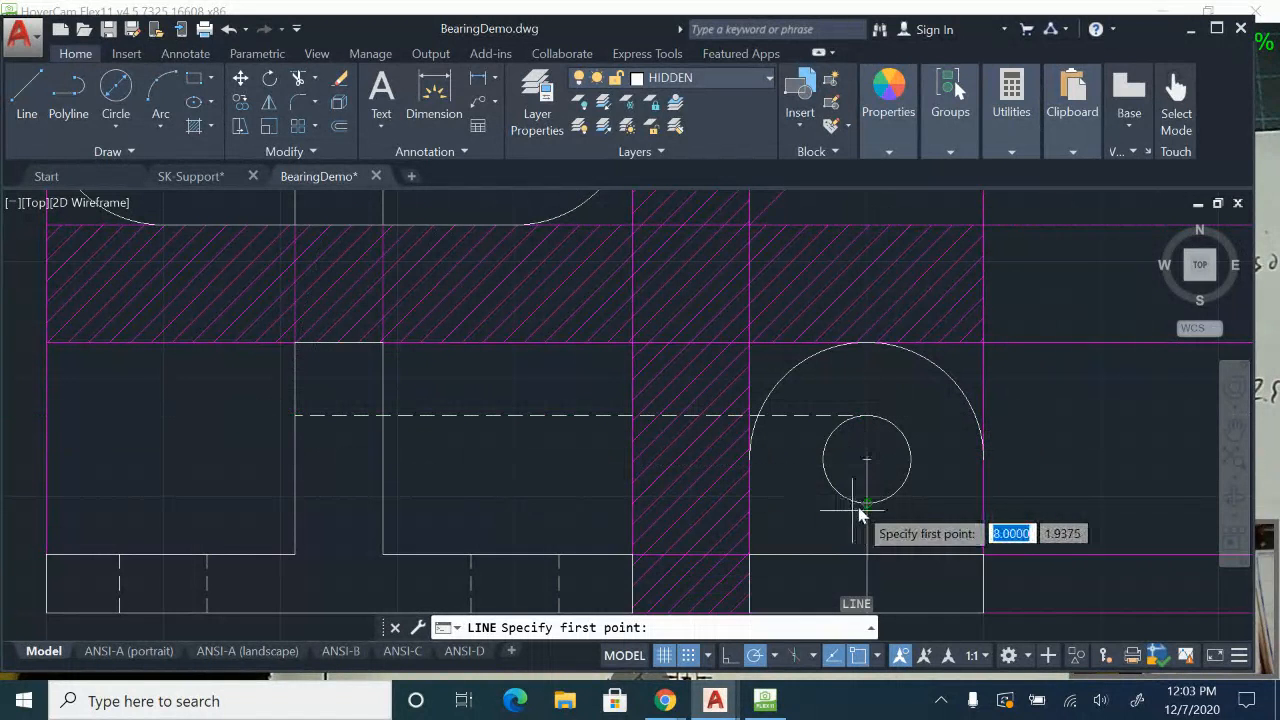
left_click(866, 506)
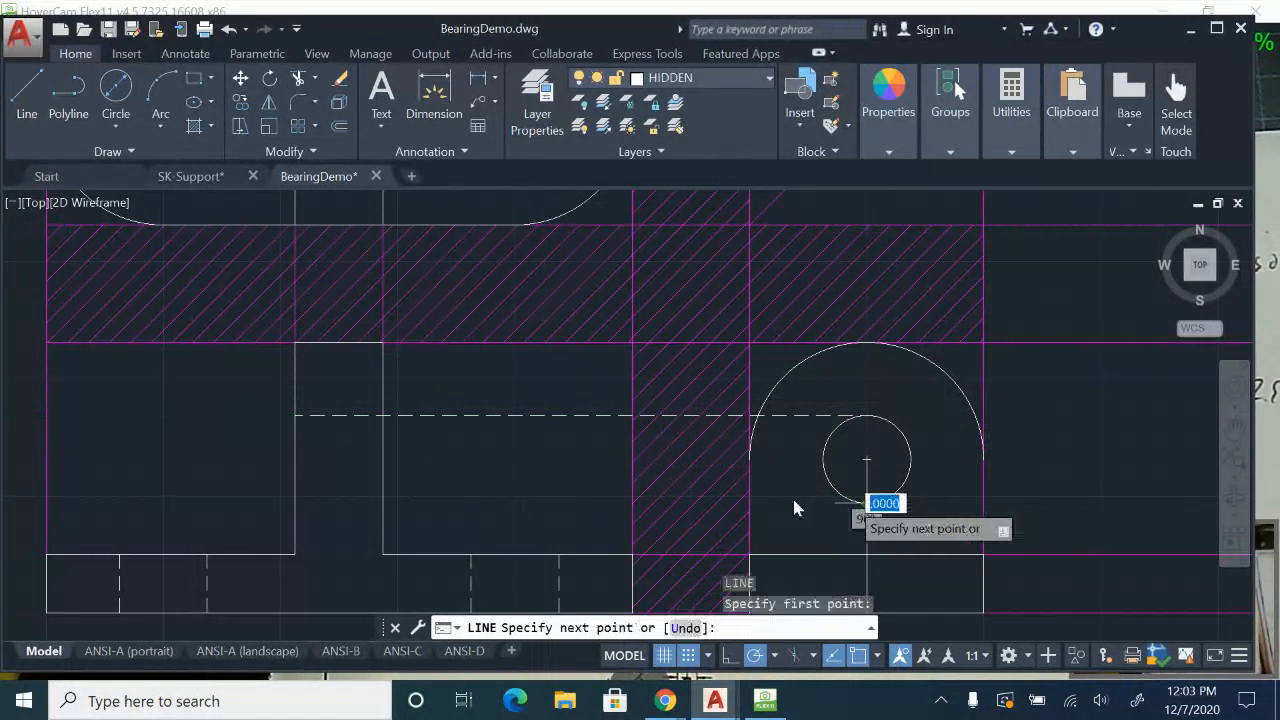
left_click(296, 505)
key("Escape")
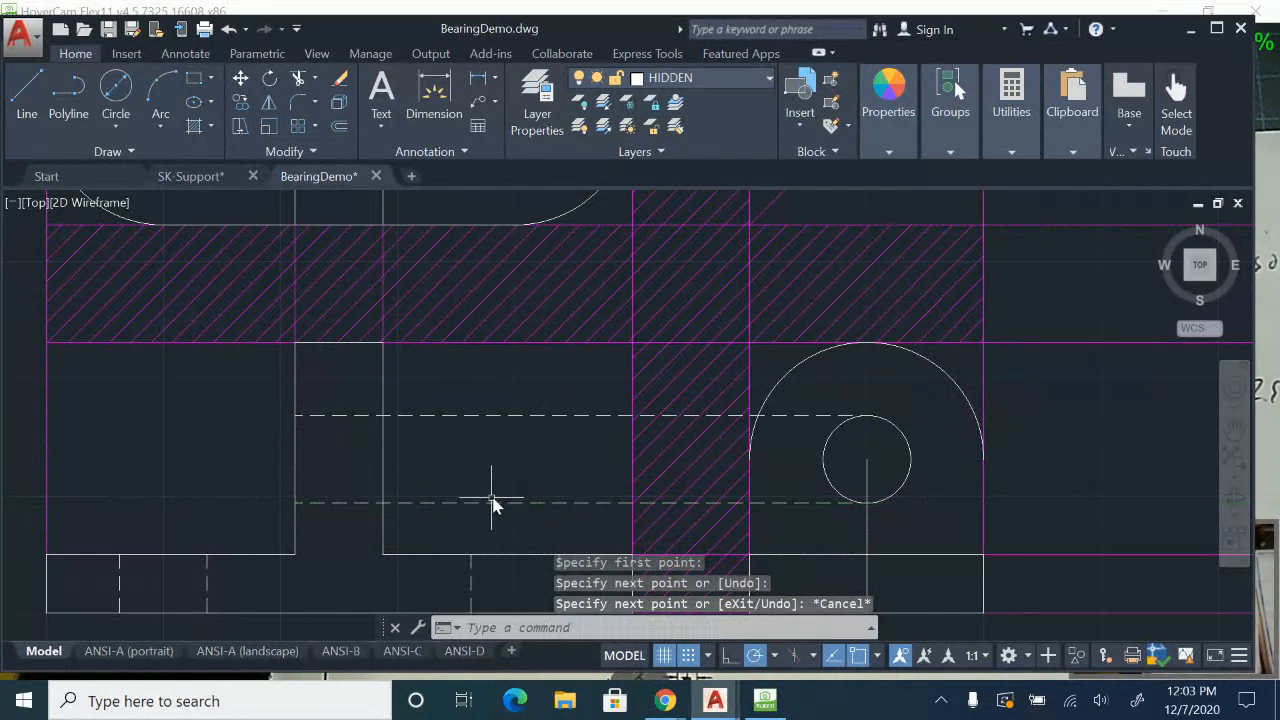
- Trim the two horizontal hidden lines outside the front view's upright, using the upright's outline as the cutting edge
key("Return")
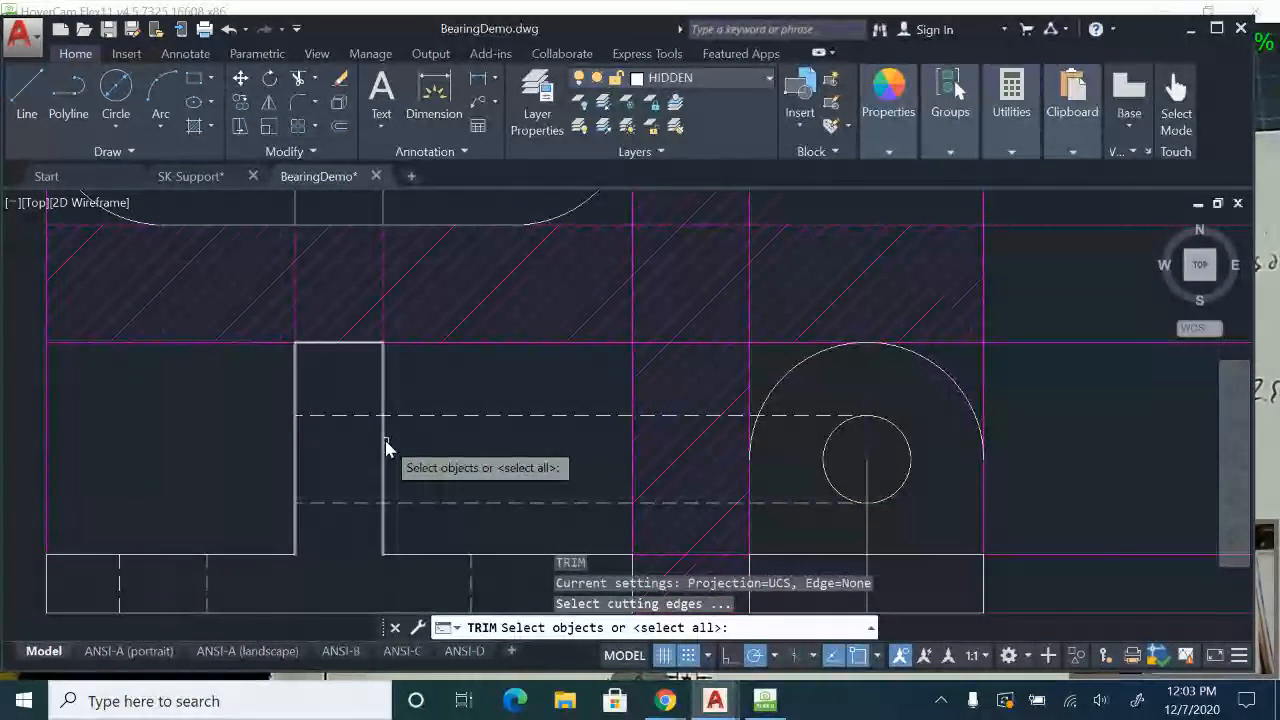
left_click(386, 460)
key("Return")
left_click(483, 523)
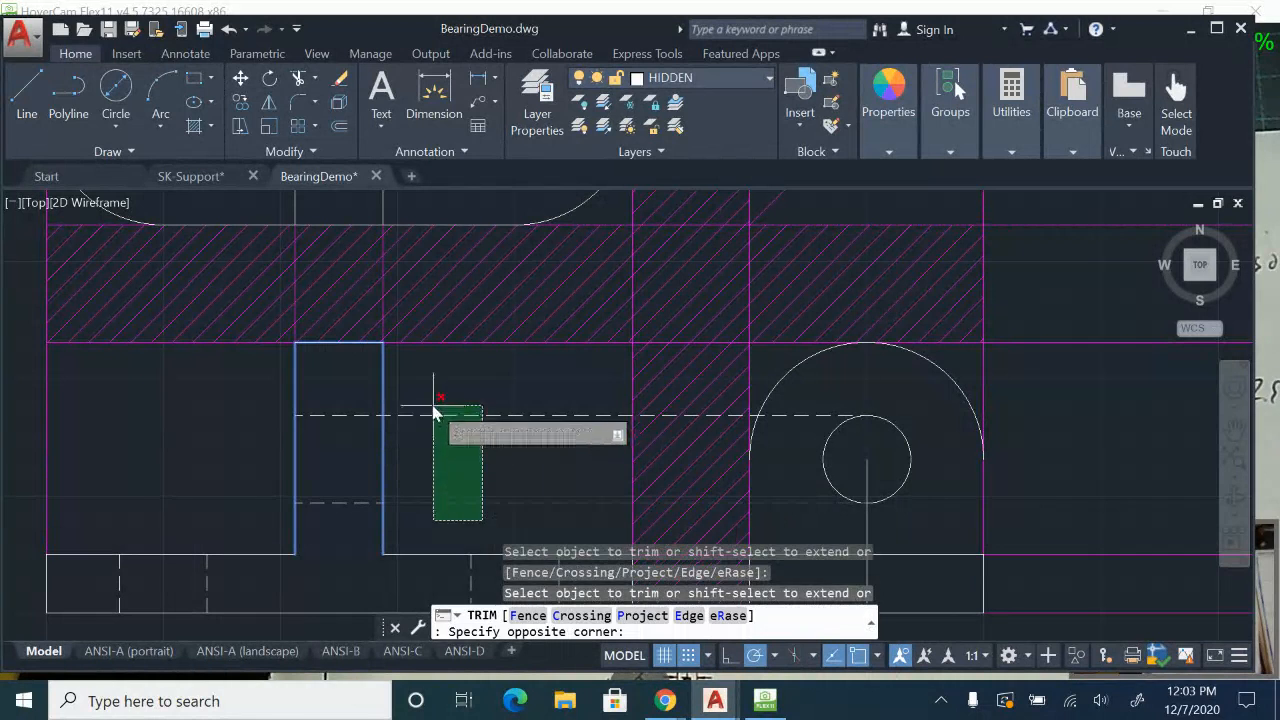
left_click(434, 400)
key("Escape")
- Erase the vertical line running from the side view's hole centre to the bottom of the base
scroll(578, 455, "down", 4)
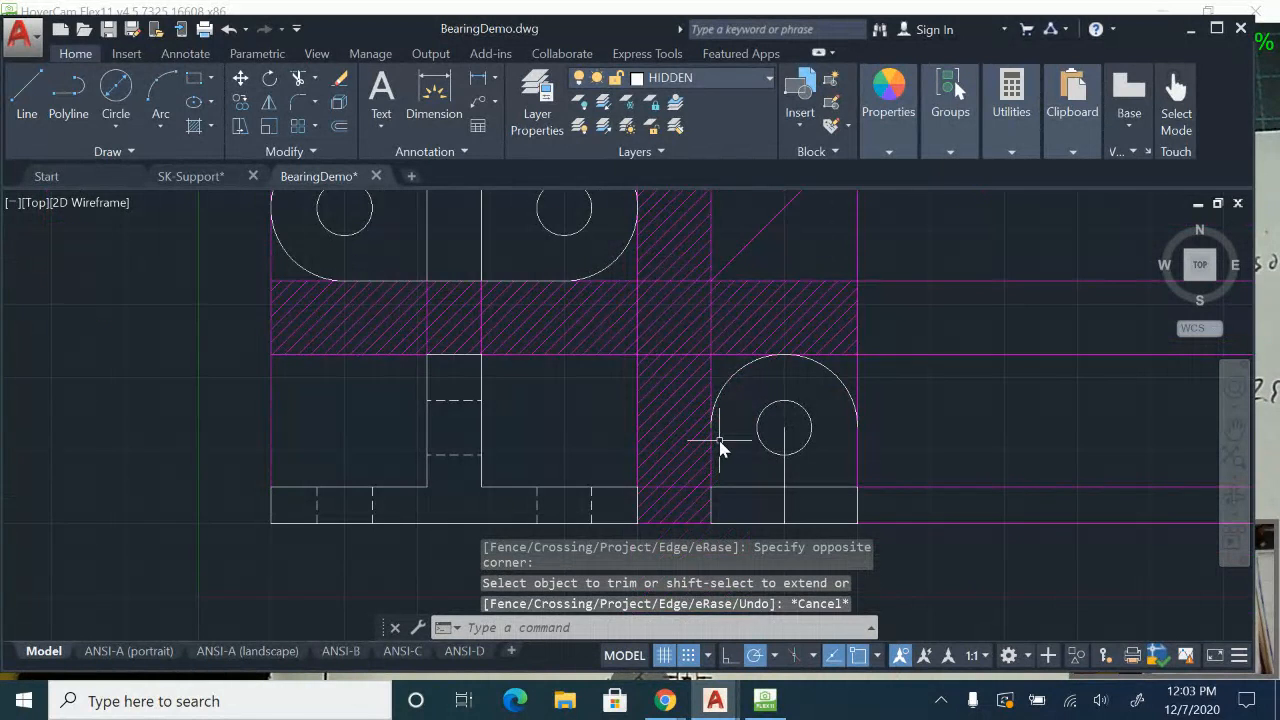
scroll(773, 473, "up", 2)
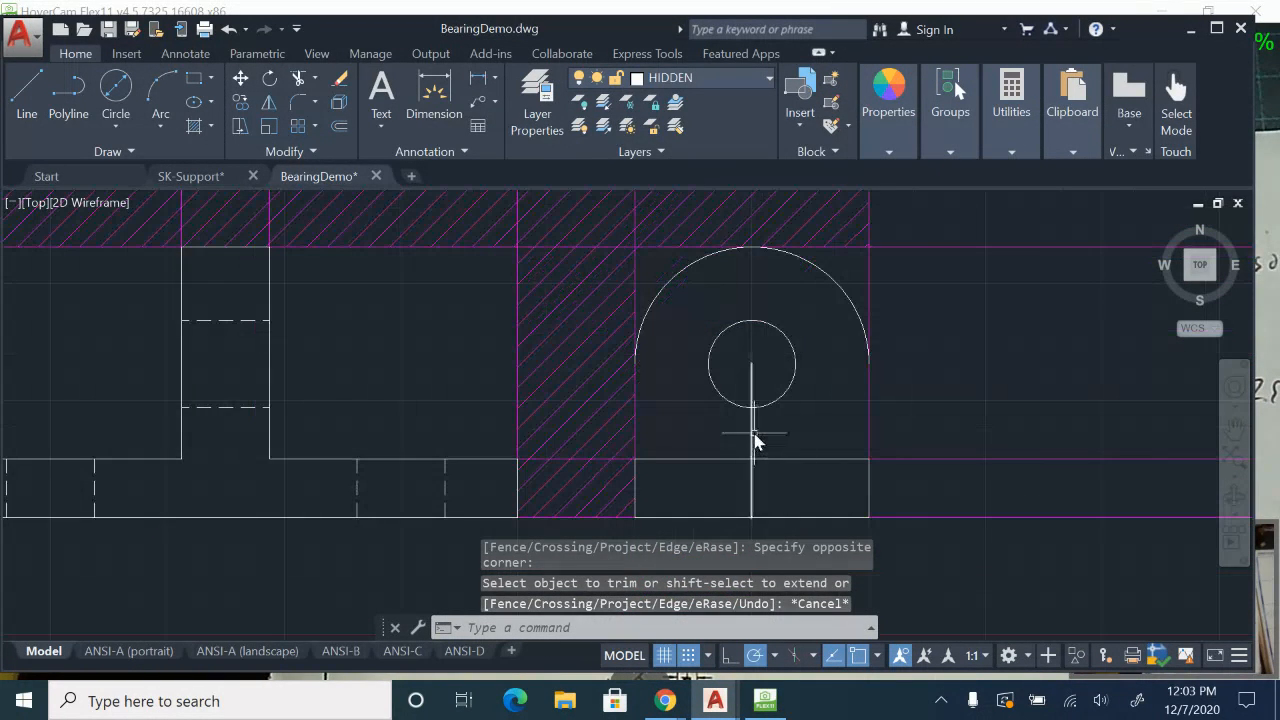
left_click(751, 450)
key("Delete")
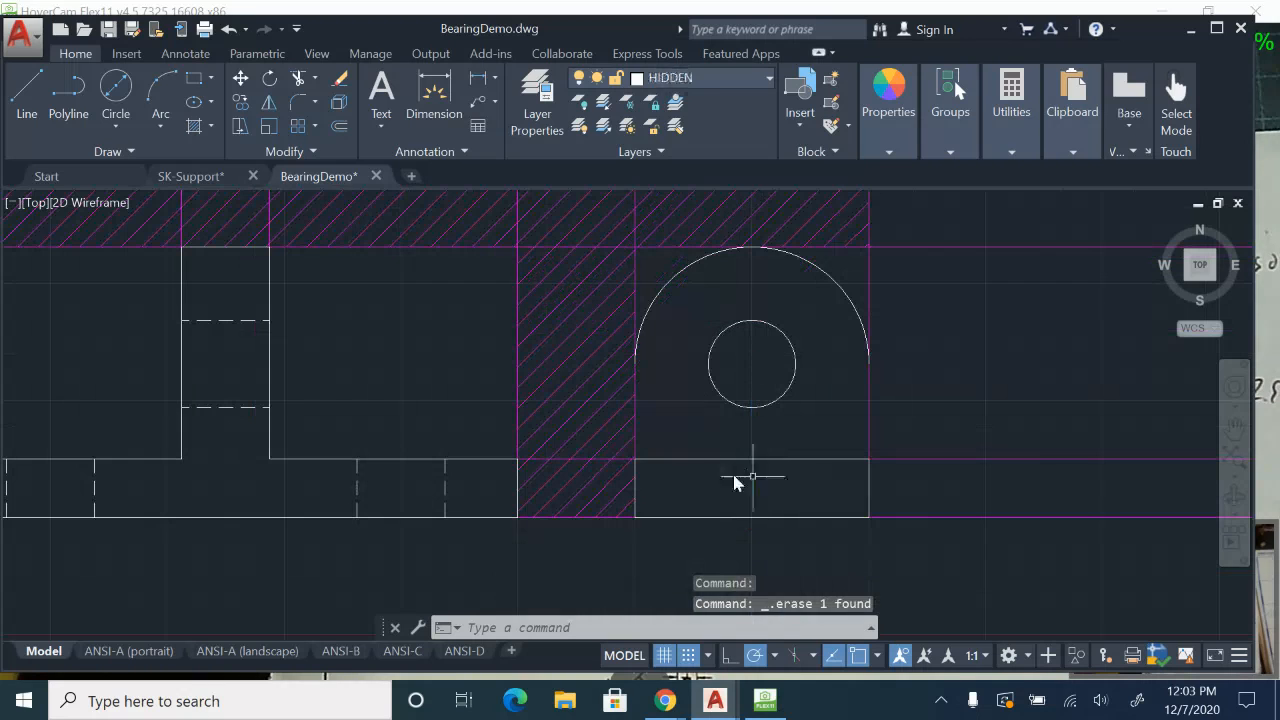
left_click(684, 432)
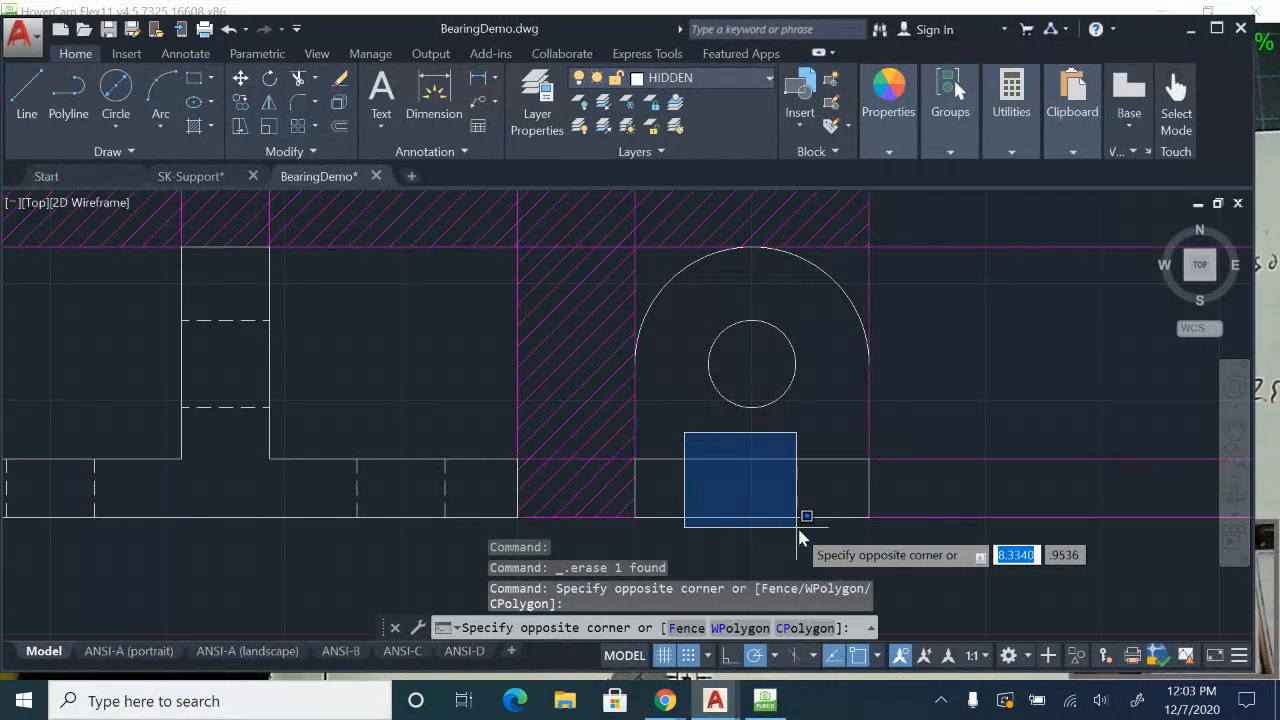
key("Escape")
middle_click_drag(449, 460, 667, 470)
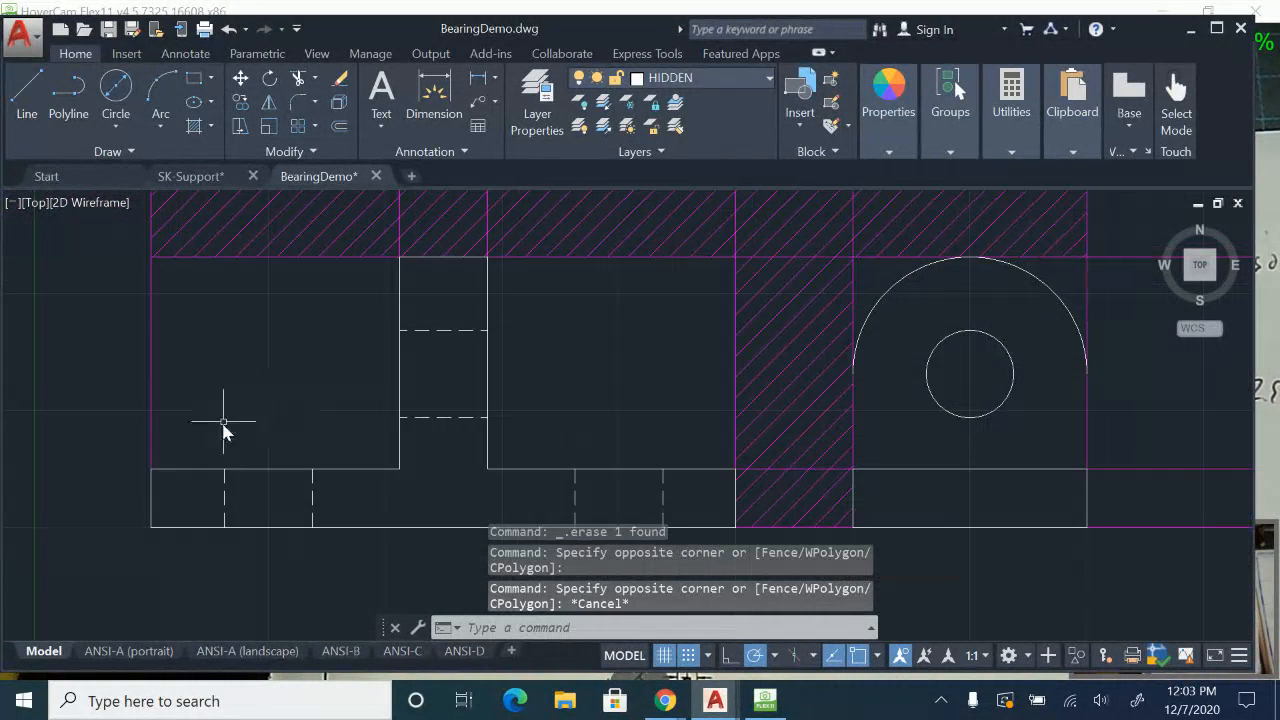
left_click(207, 437)
key("Escape")
- Draw a hidden line from the top of the top view's right hole across to the diagonal miter line and down to the side view's bottom edge
mouse_move(758, 452)
middle_mouse_down()
mouse_move(596, 505)
mouse_move(594, 588)
middle_mouse_up()
left_click(27, 91)
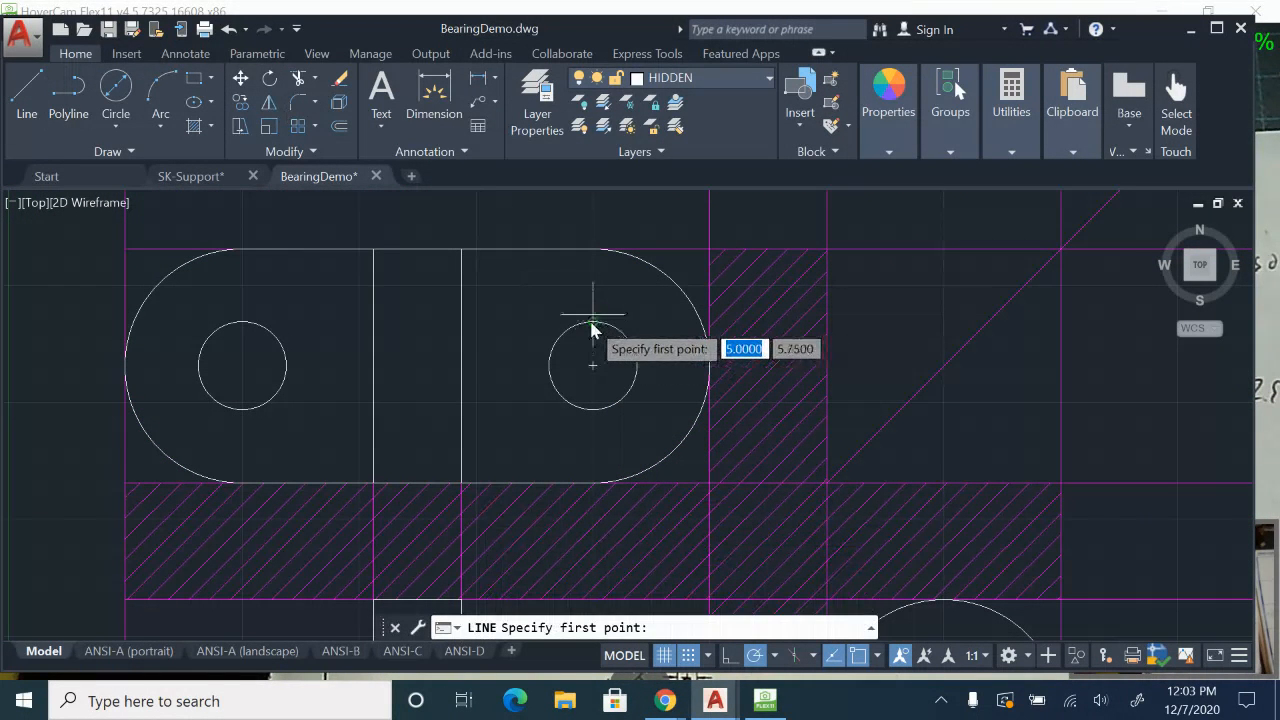
left_click(592, 327)
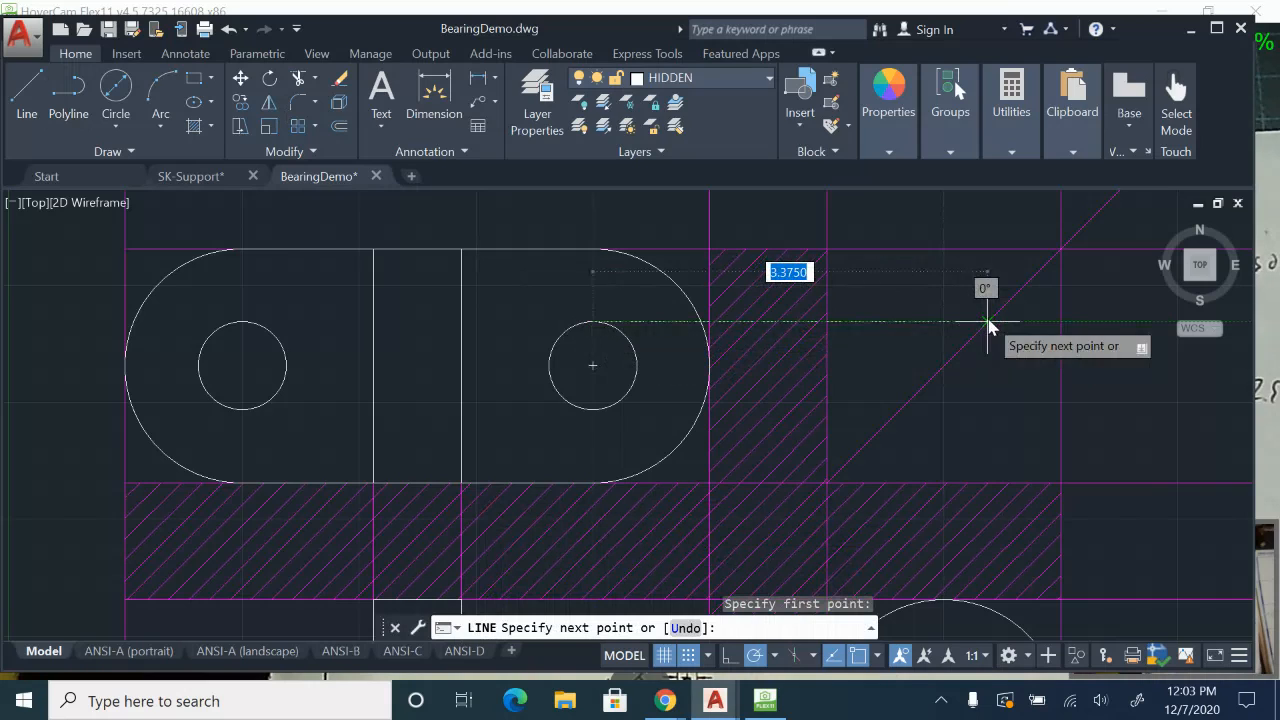
left_click(988, 321)
middle_click_drag(968, 474, 972, 265)
mouse_move(973, 582)
middle_mouse_down()
mouse_move(948, 434)
mouse_move(921, 621)
middle_mouse_up()
left_click(962, 511)
key("Escape")
- Draw a hidden line from the bottom of the same hole across to the miter line and down to the side view's bottom edge
scroll(935, 441, "down", 1)
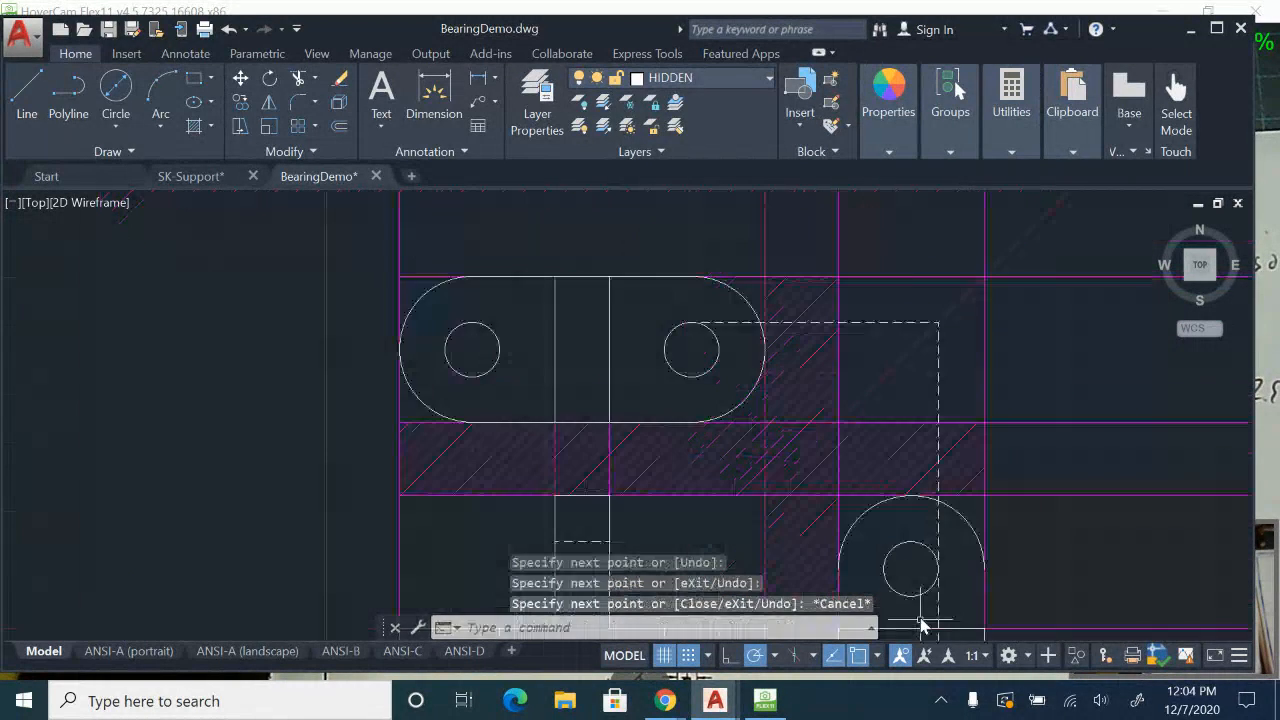
key("Return")
left_click(690, 377)
scroll(881, 363, "up", 2)
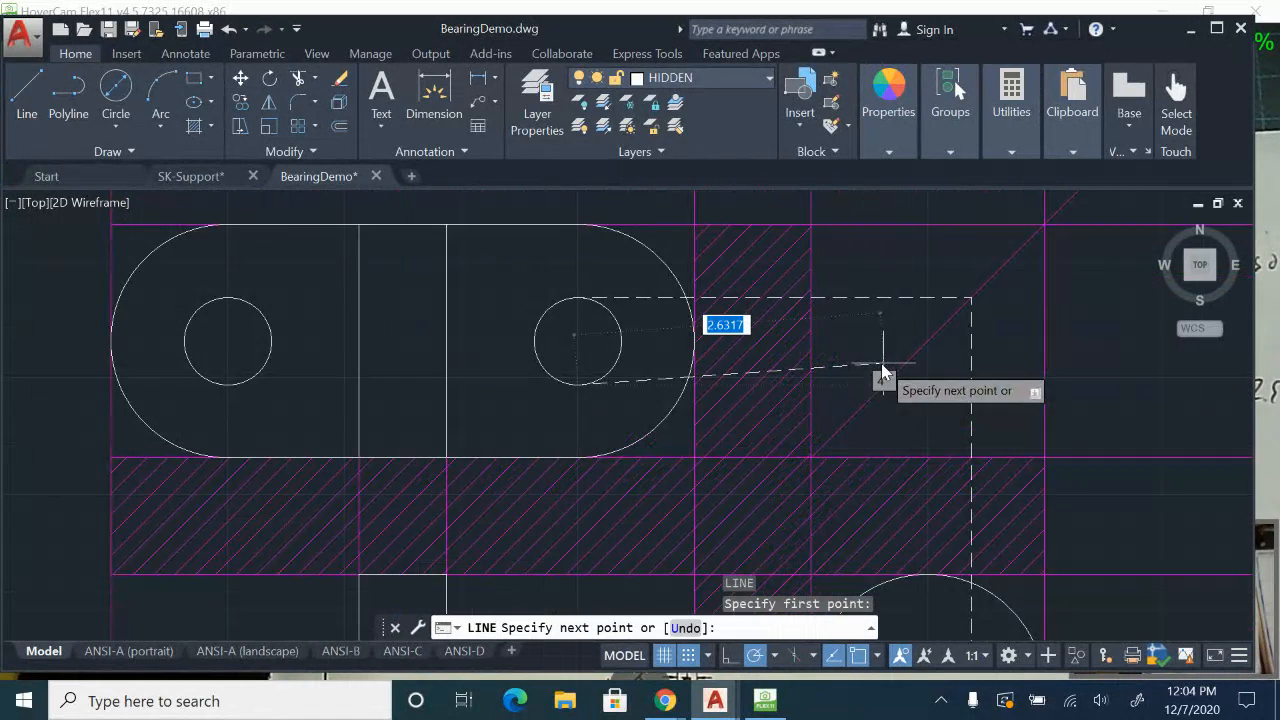
left_click(884, 386)
scroll(884, 397, "down", 2)
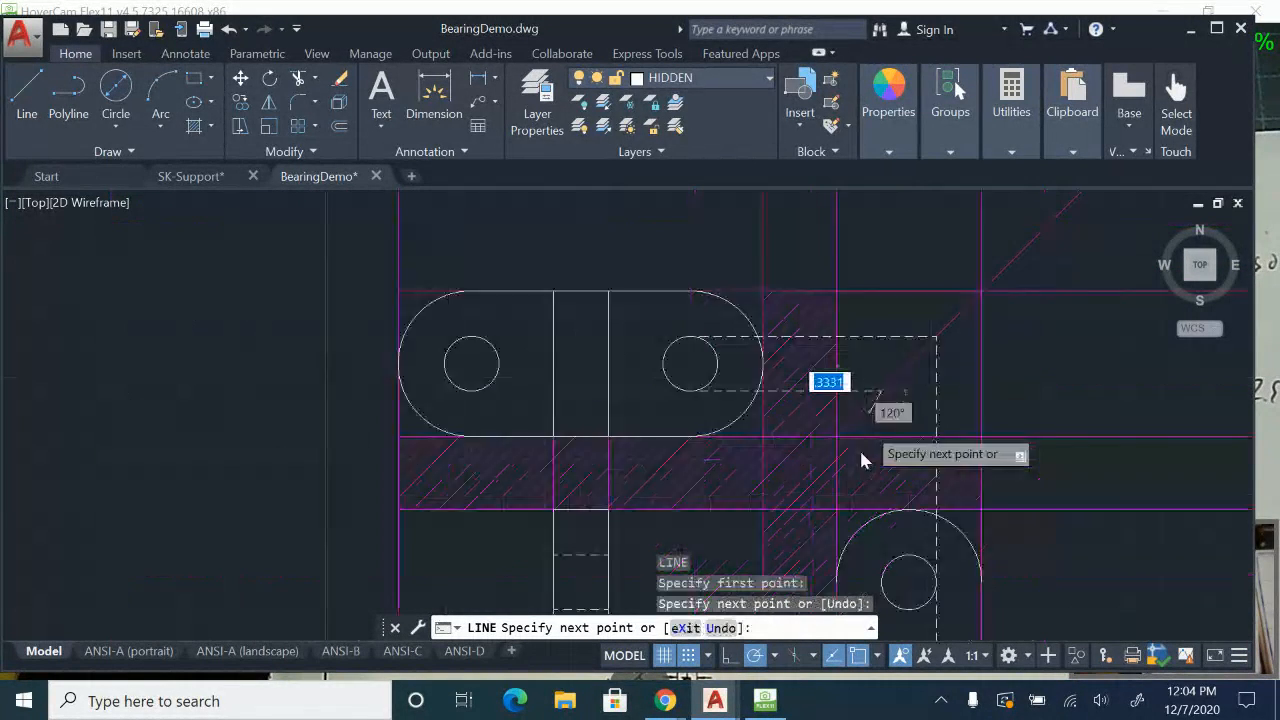
middle_click_drag(878, 572, 886, 420)
scroll(886, 418, "up", 1)
left_click(885, 470)
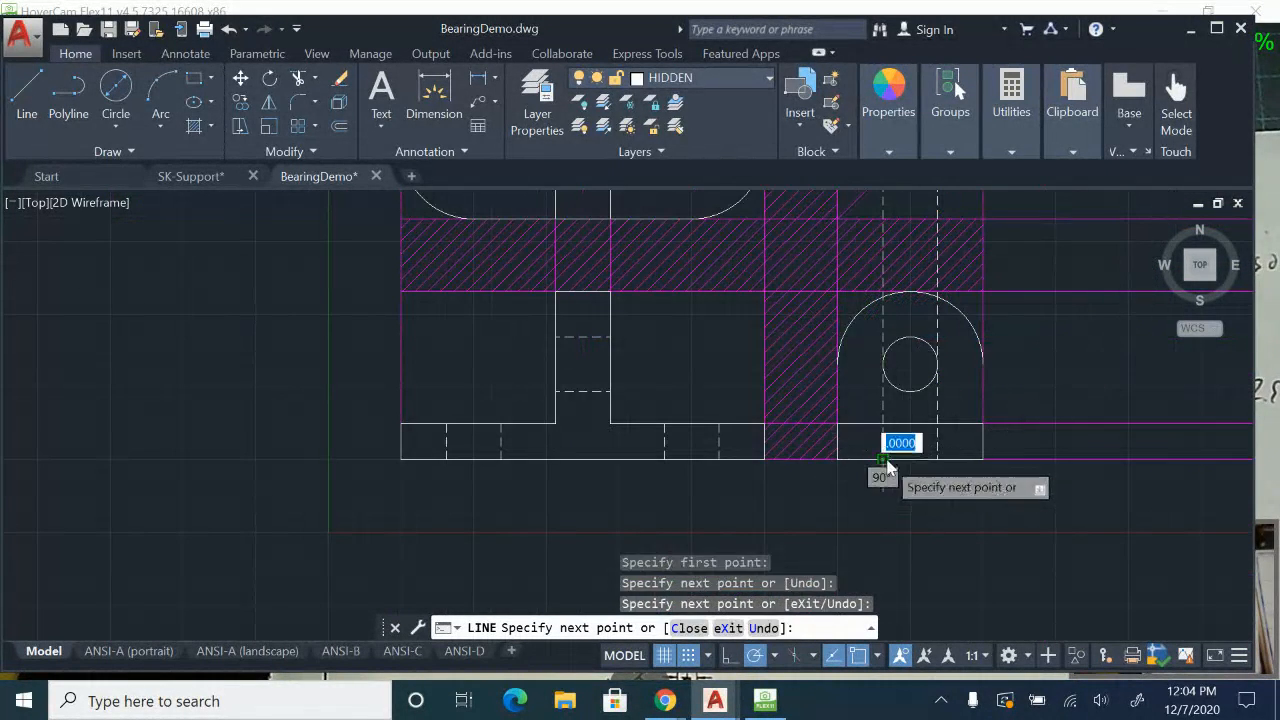
key("Escape")
- Trim the two vertical hidden lines above the side view's base, using the base outline as the cutting edge
scroll(926, 422, "up", 2)
type("tr")
key("Return")
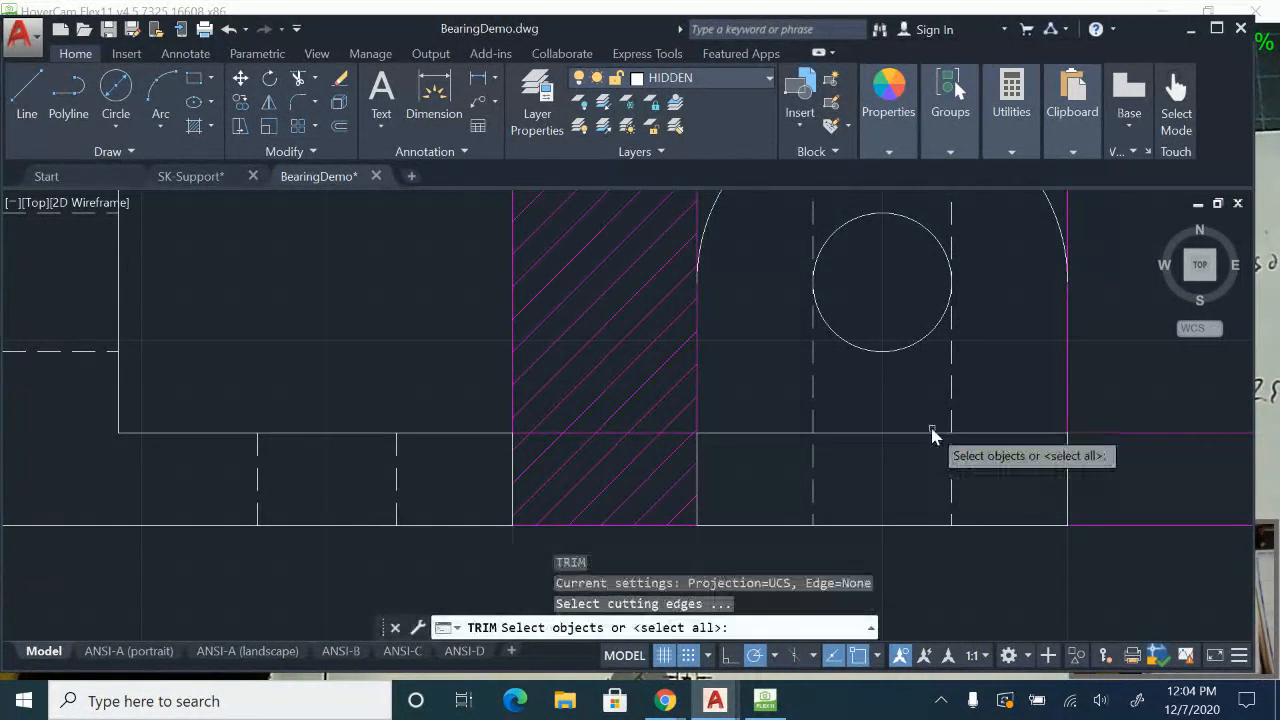
left_click(928, 444)
key("Return")
left_click(980, 409)
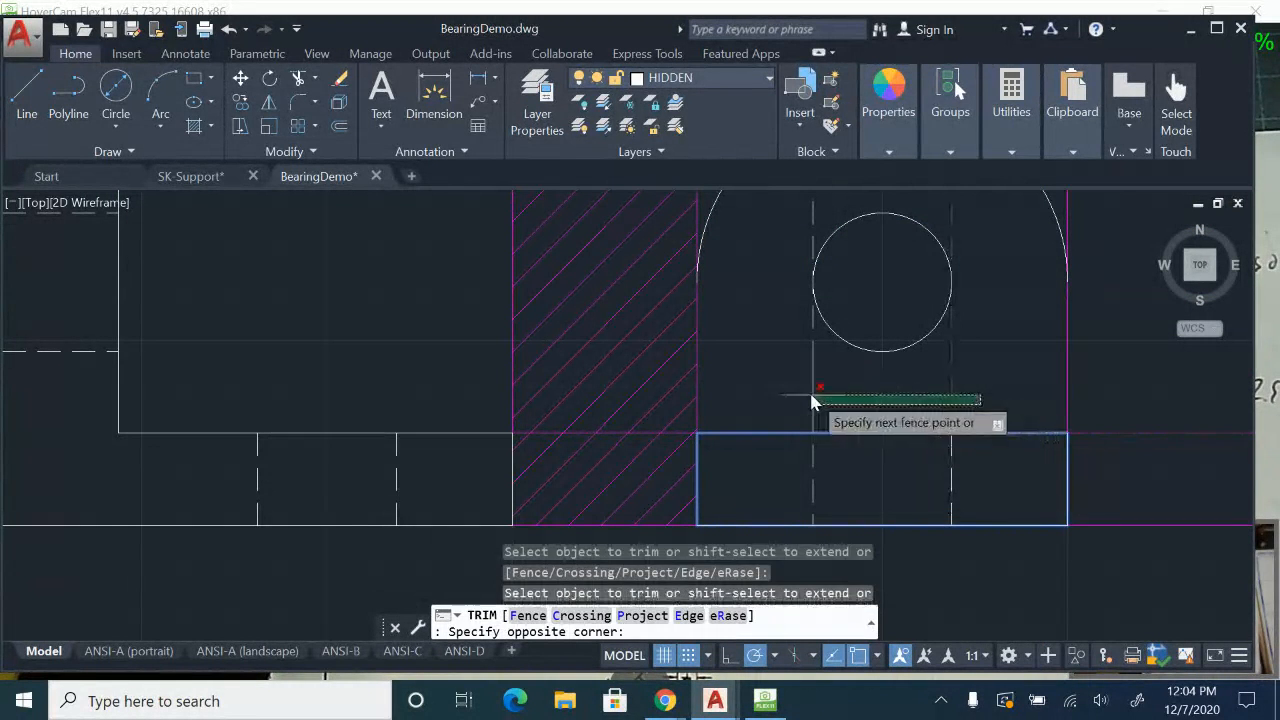
left_click(822, 398)
scroll(868, 503, "down", 2)
middle_click_drag(745, 350, 766, 480)
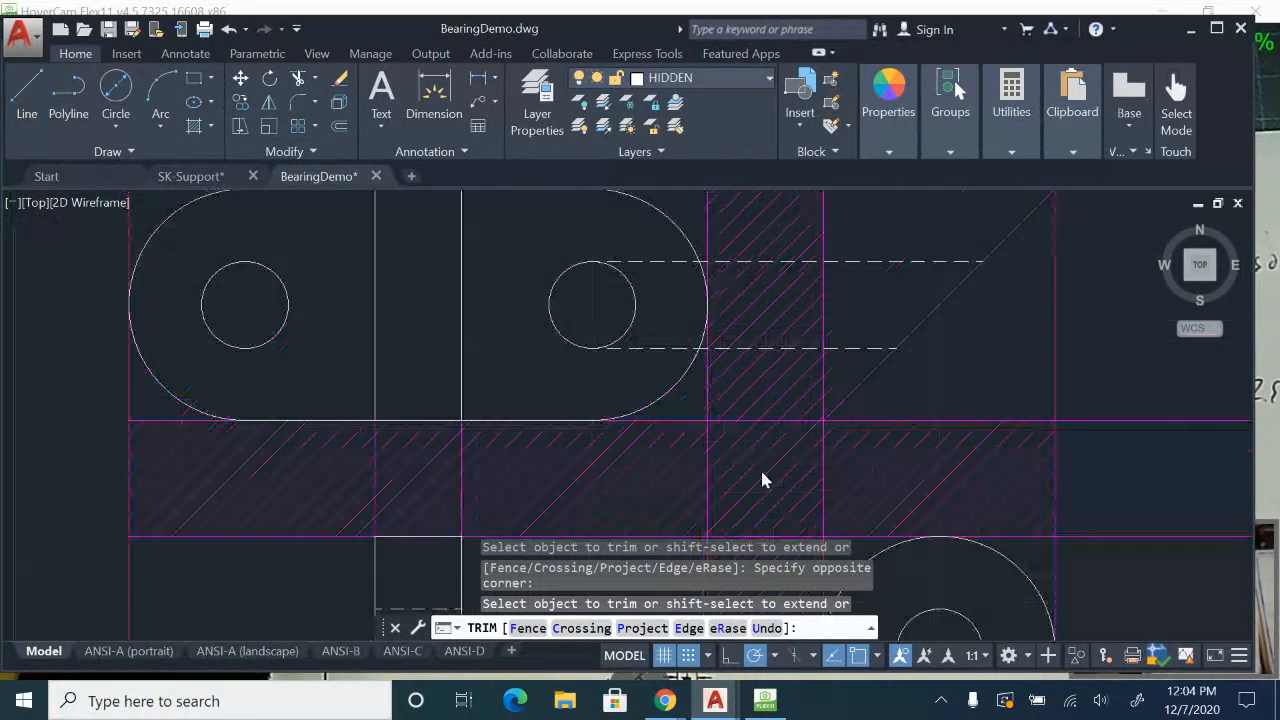
key("Escape")
key("Escape")
- Erase the two horizontal hidden lines projecting from the top view's right hole to the diagonal miter line
left_click(672, 357)
left_click(646, 262)
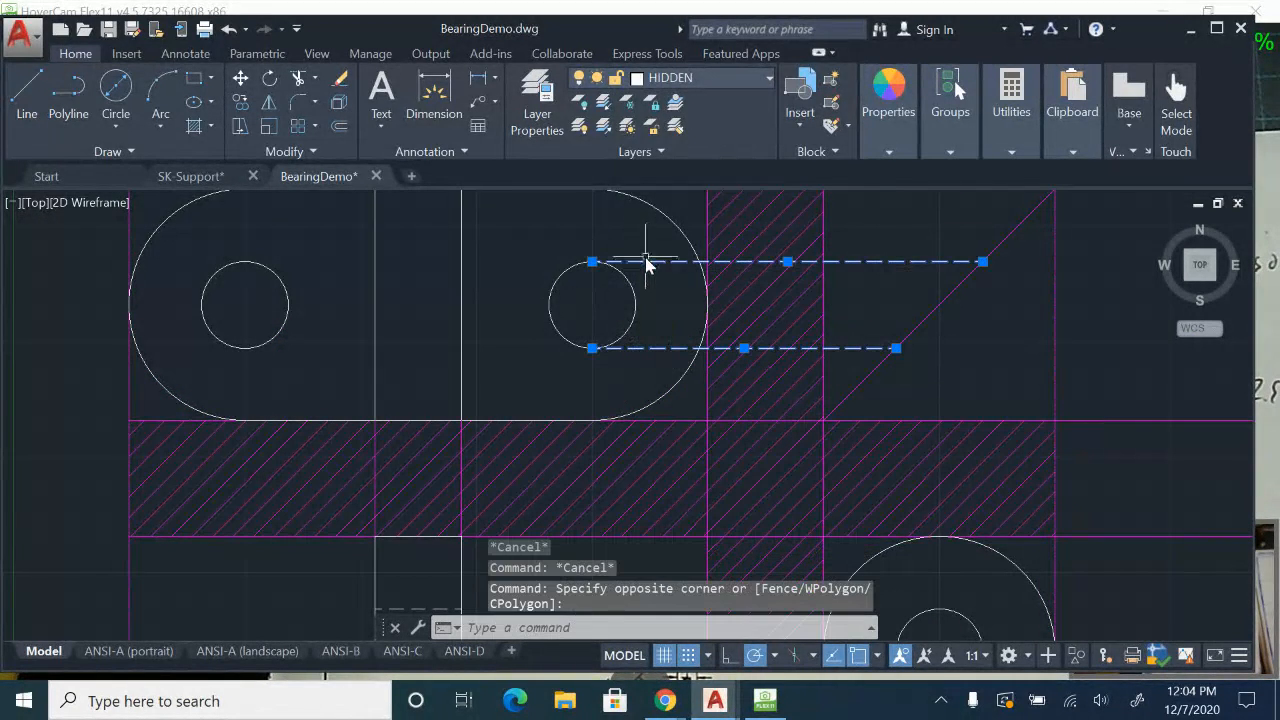
key("Delete")
scroll(720, 291, "down", 2)
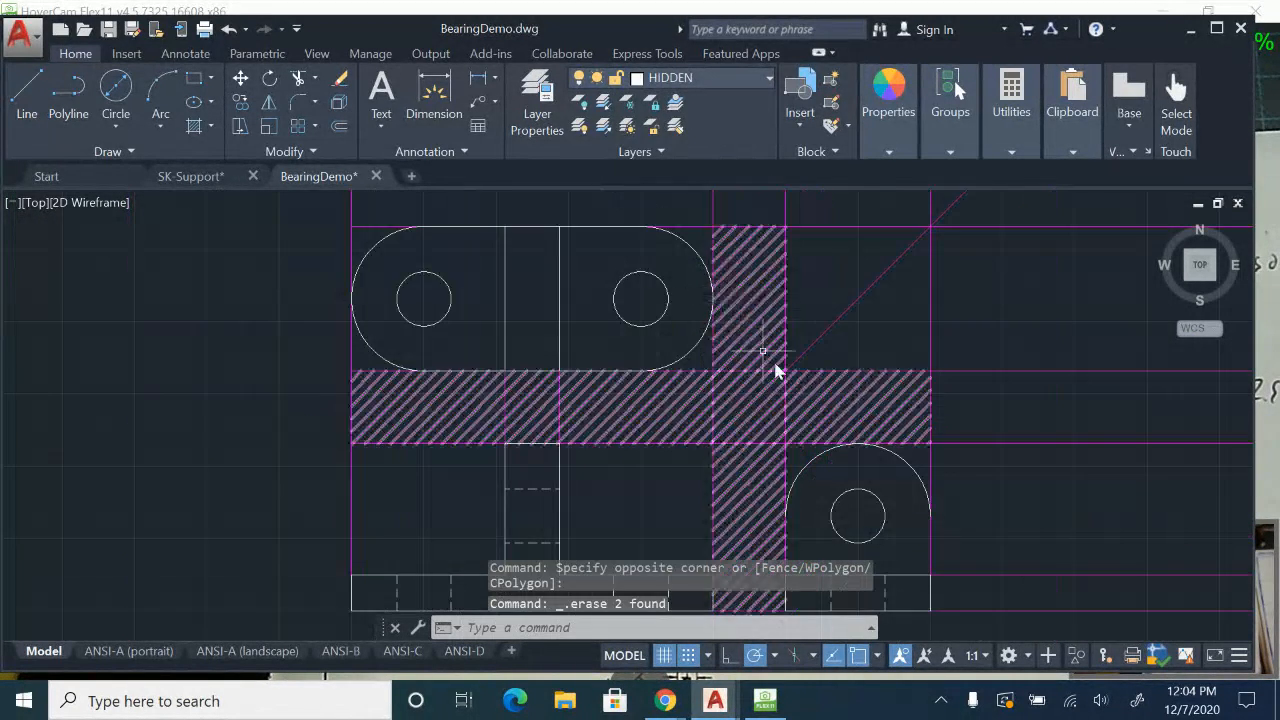
mouse_move(774, 366)
middle_mouse_down()
mouse_move(788, 333)
mouse_move(794, 357)
middle_mouse_up()
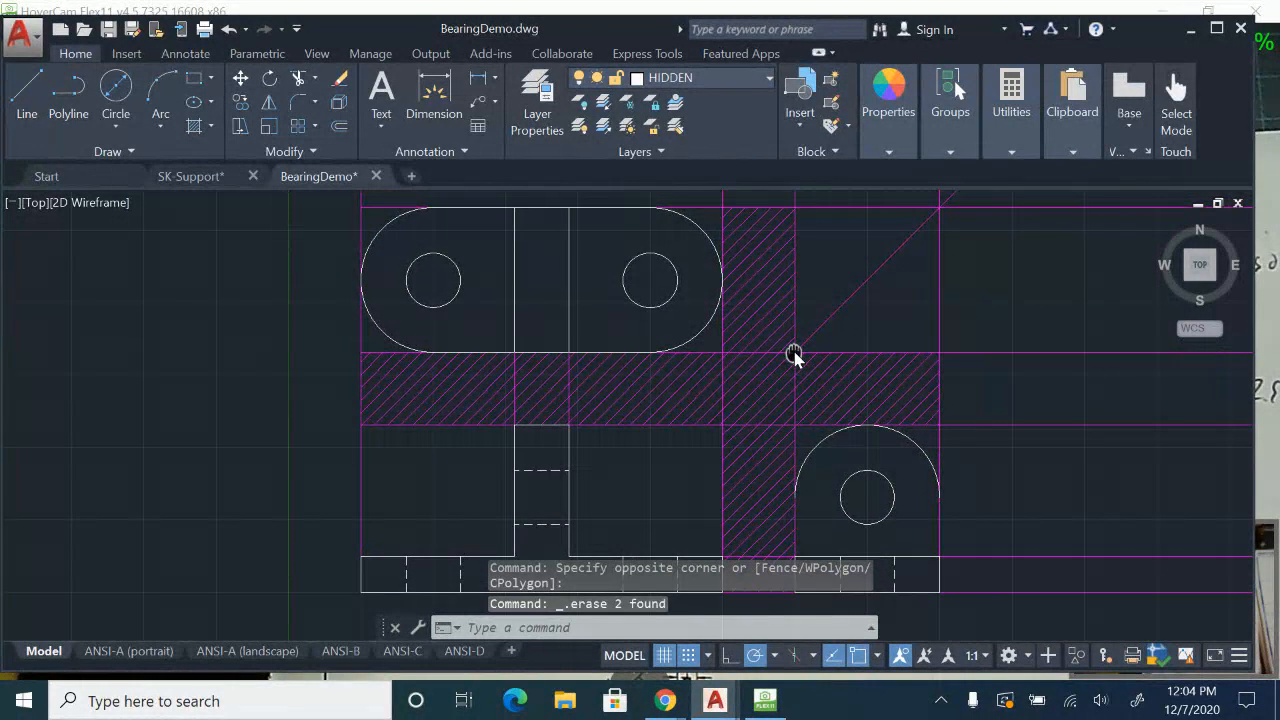
left_click(20, 80)
scroll(585, 420, "up", 3)
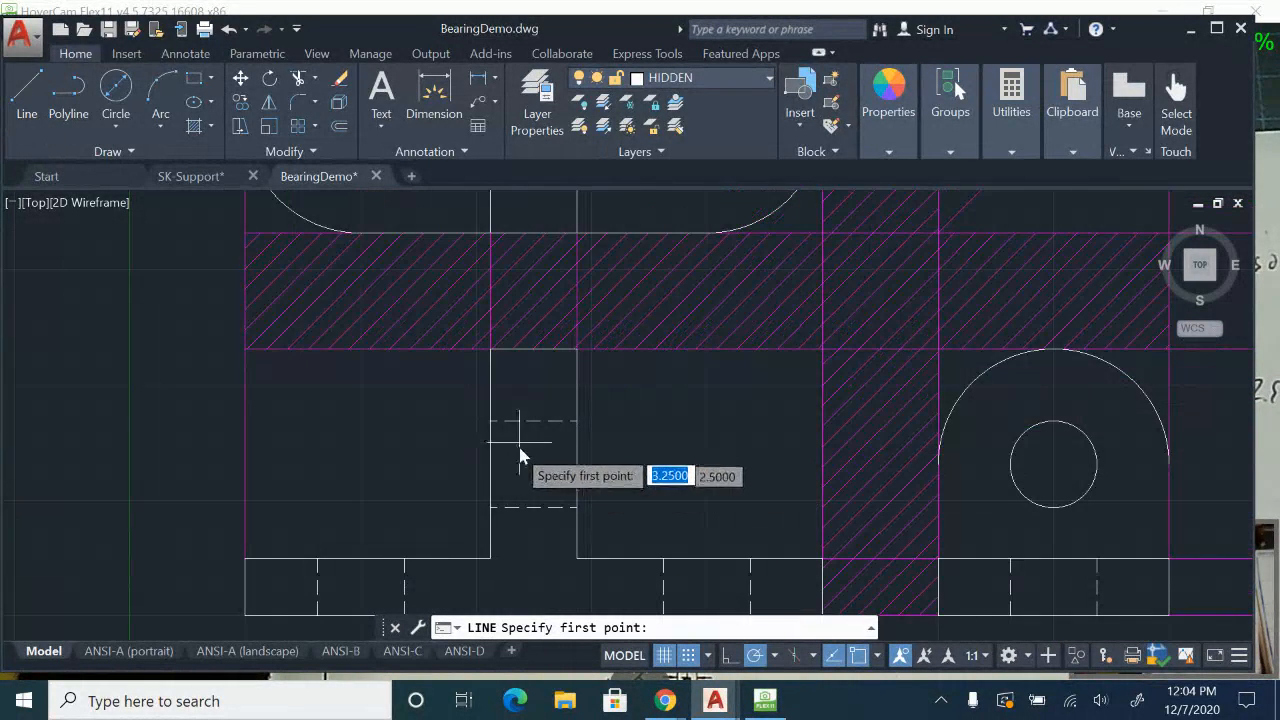
key("Escape")
middle_click_drag(589, 418, 580, 692)
left_click(457, 355)
key("Escape")
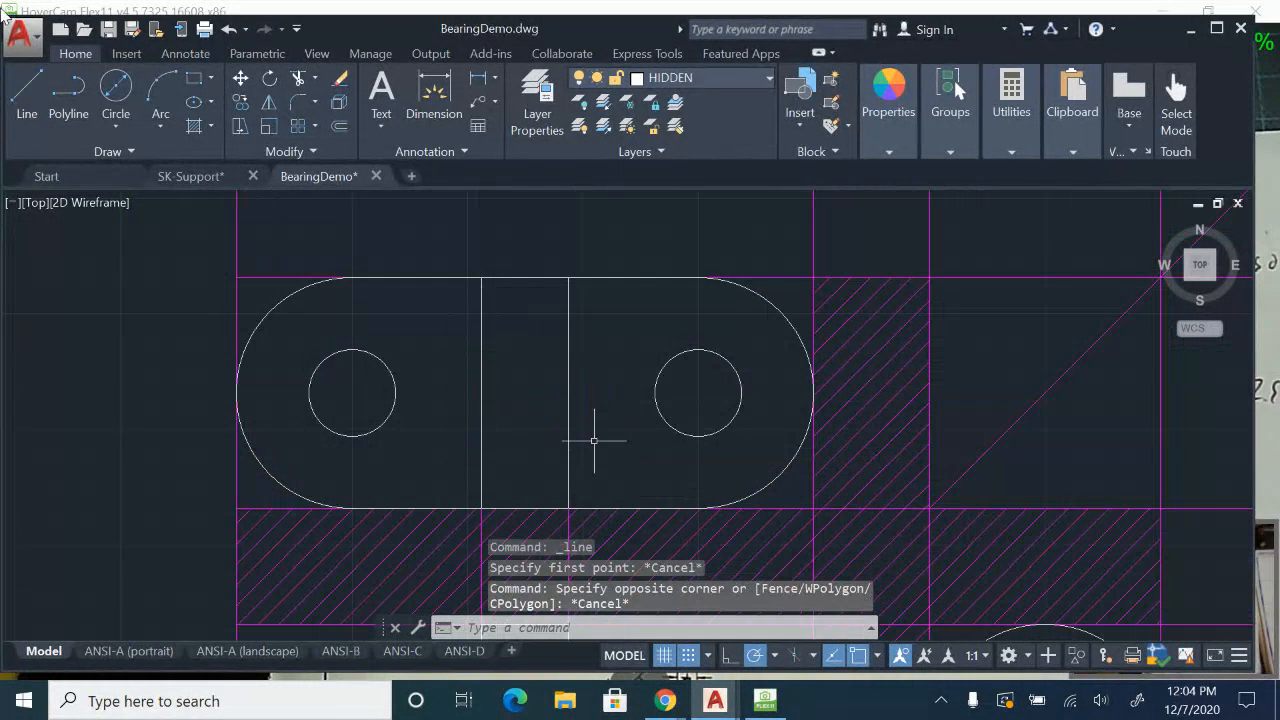
- Draw horizontal hidden lines from the top and bottom of the top view's right hole to the upright's left edge
left_click(27, 90)
left_click(698, 350)
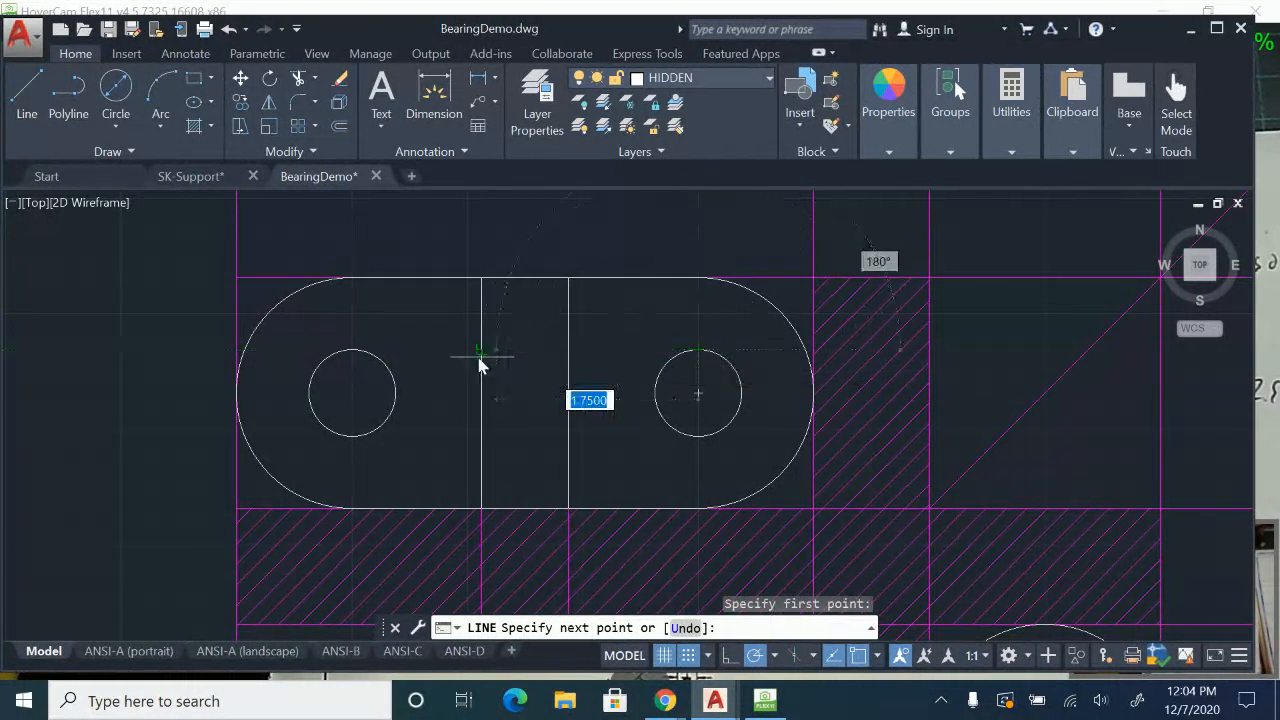
left_click(481, 350)
key("Escape")
key("space")
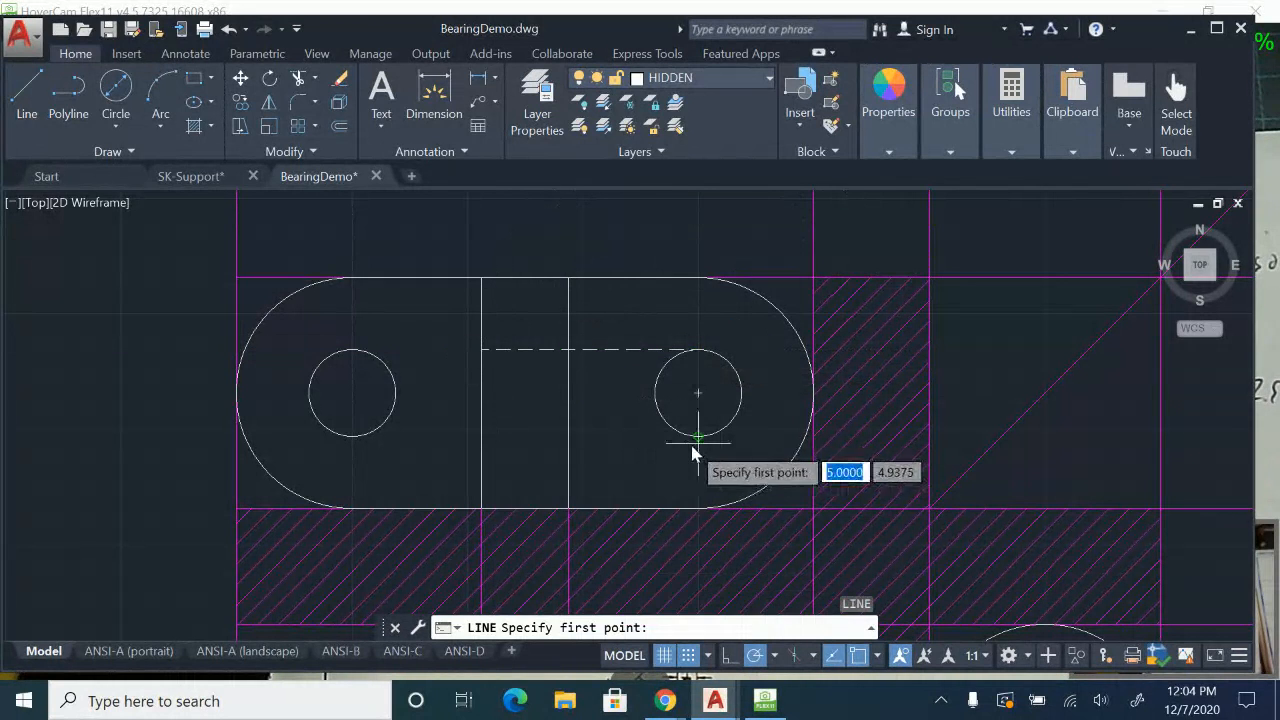
left_click(698, 436)
left_click(481, 436)
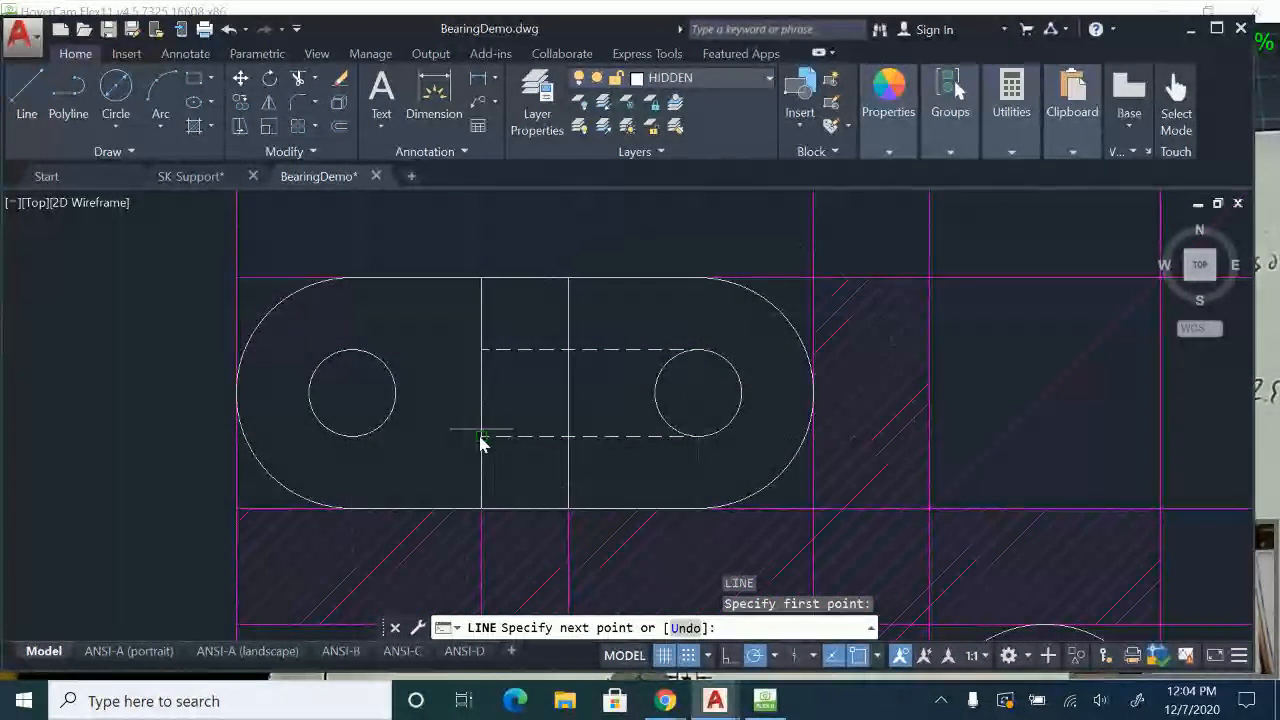
key("Escape")
- Trim the two hidden lines in the top view between the upright's right edge and the right hole
middle_click_drag(706, 523, 687, 327)
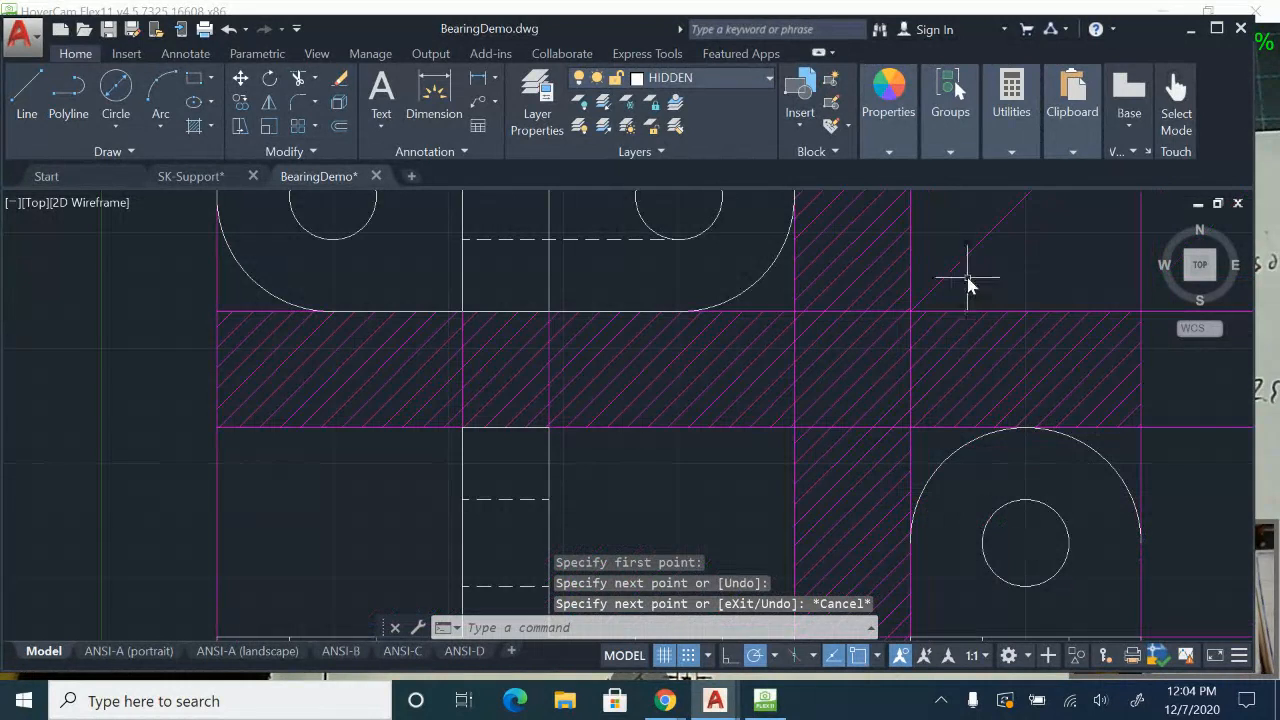
middle_click_drag(770, 283, 769, 337)
middle_click_drag(682, 334, 714, 449)
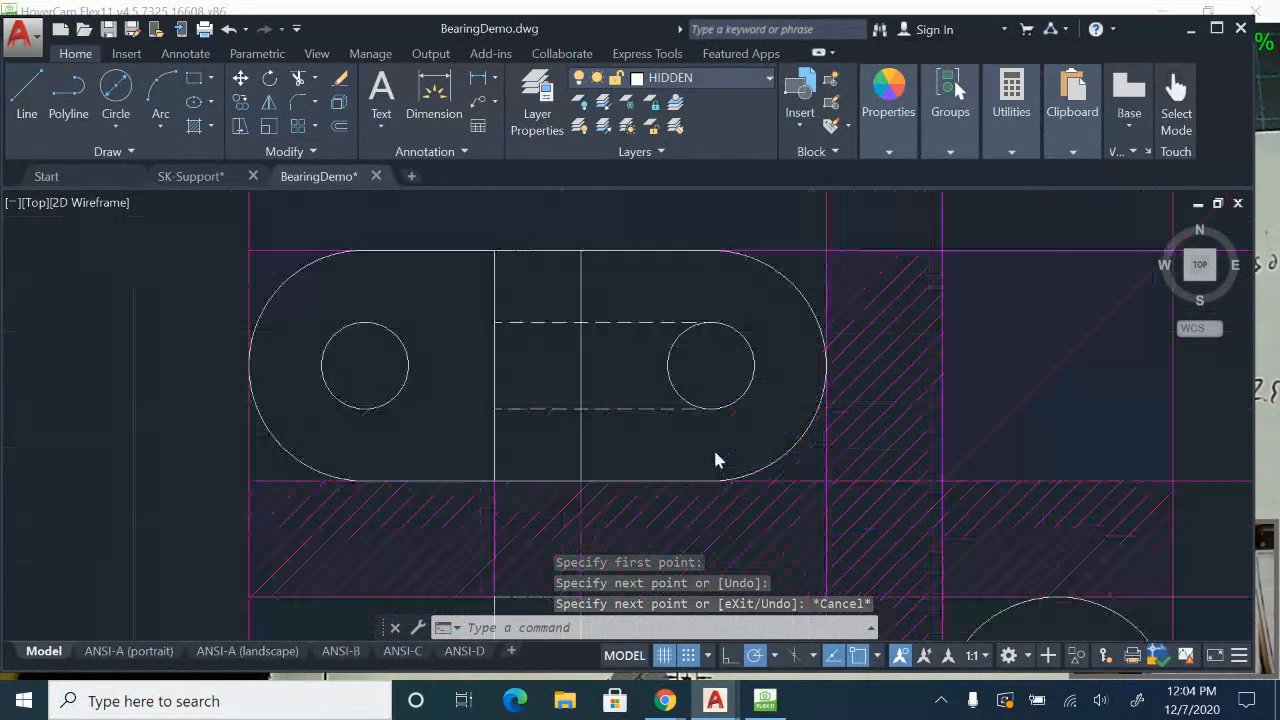
key("Escape")
type("t")
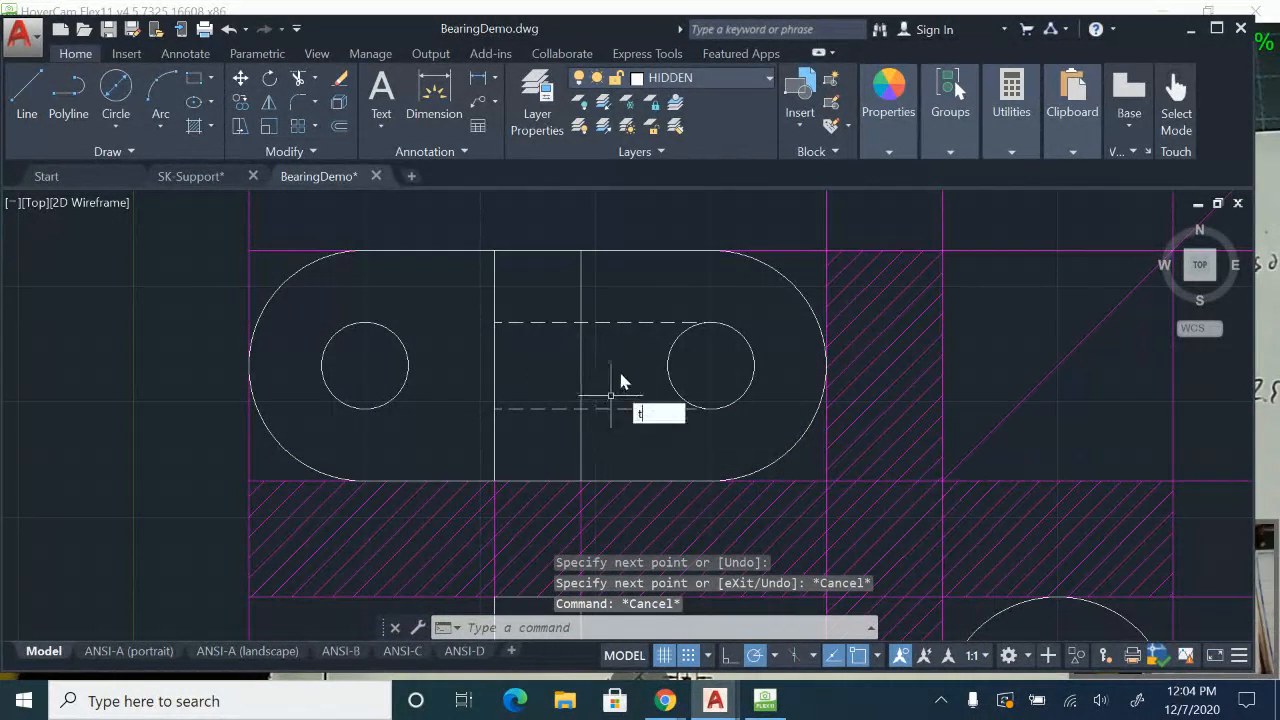
type("r")
key("Return")
left_click(656, 408)
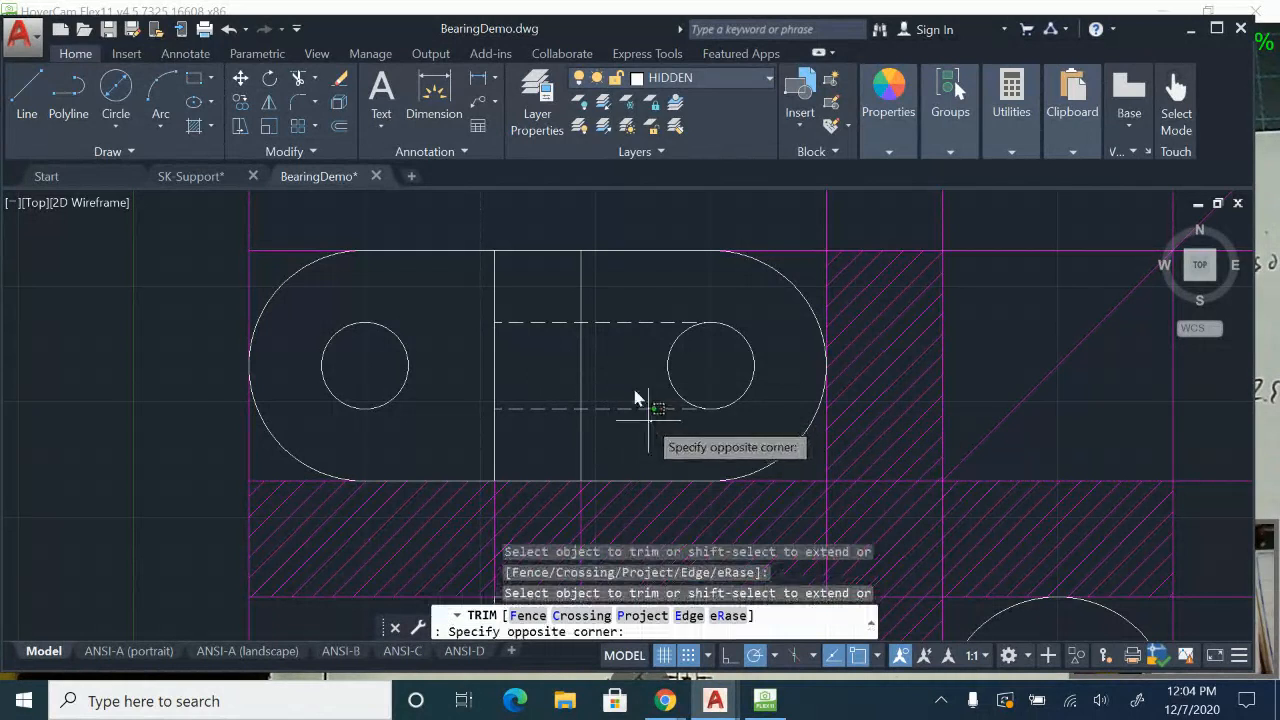
left_click(614, 300)
key("Escape")
scroll(722, 390, "down", 4)
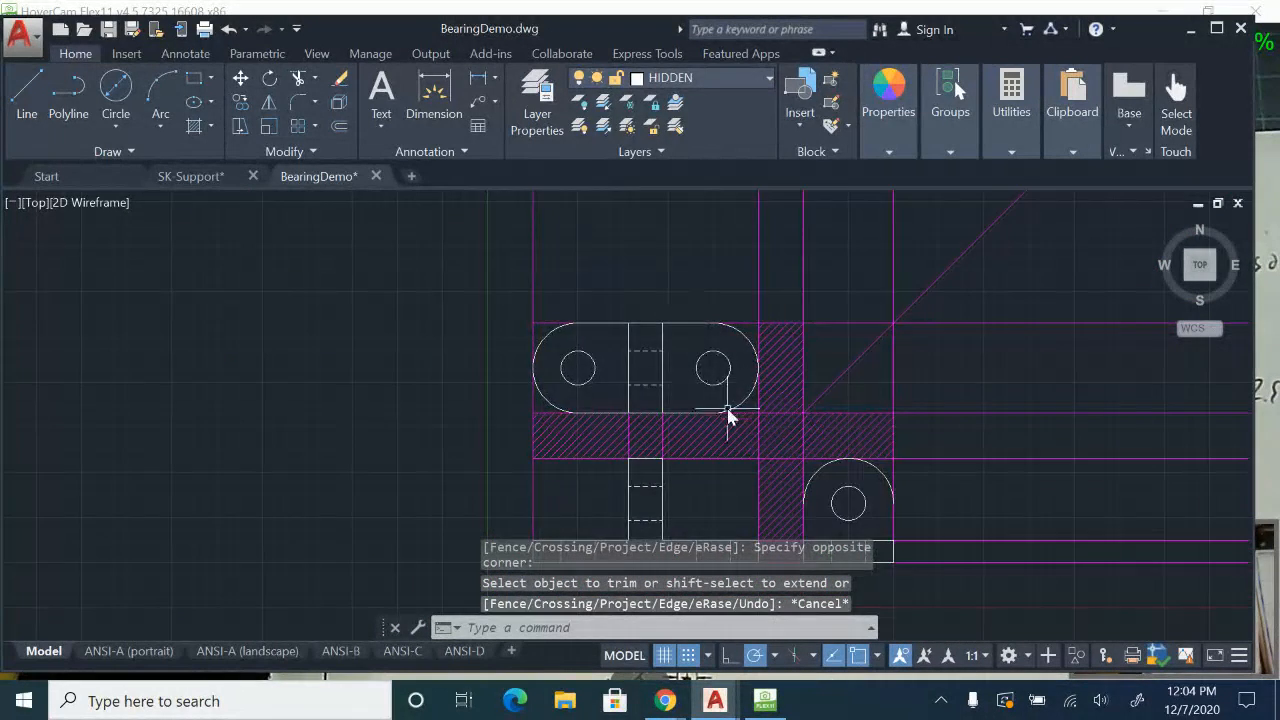
- Turn off the CONSTRUCTION layer
scroll(728, 417, "up", 2)
left_click(769, 77)
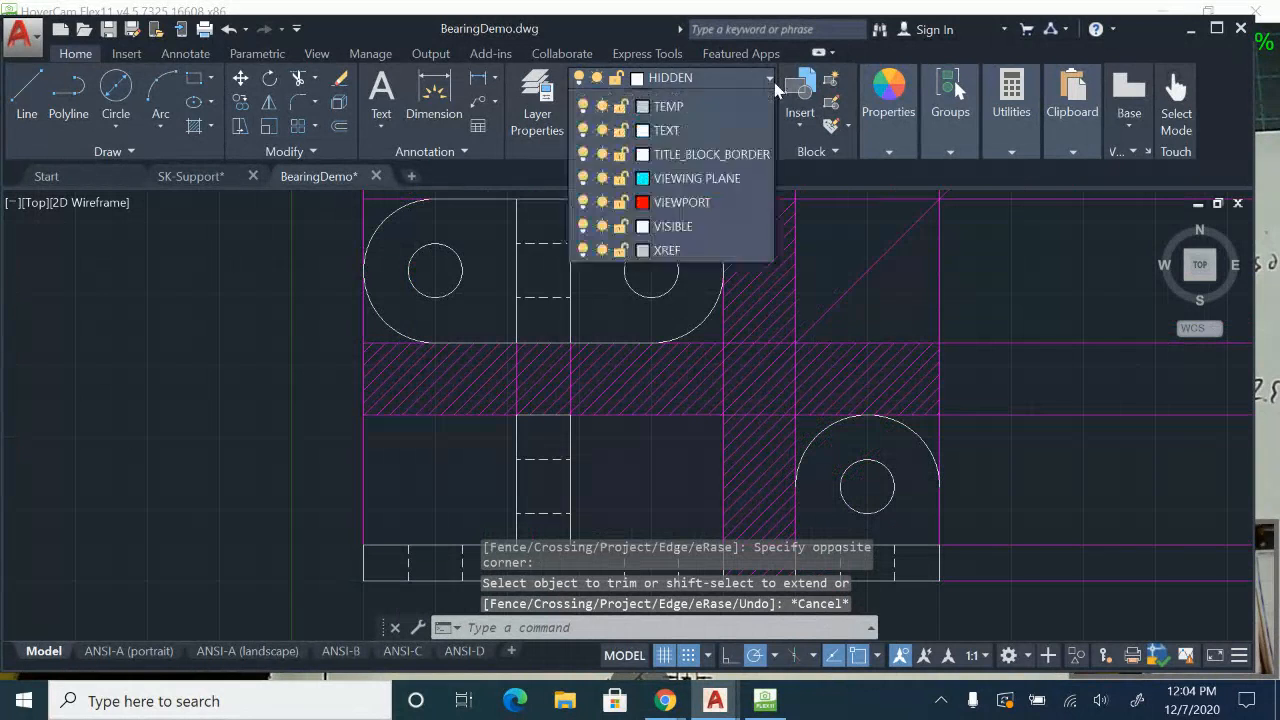
left_click(583, 150)
left_click(1015, 321)
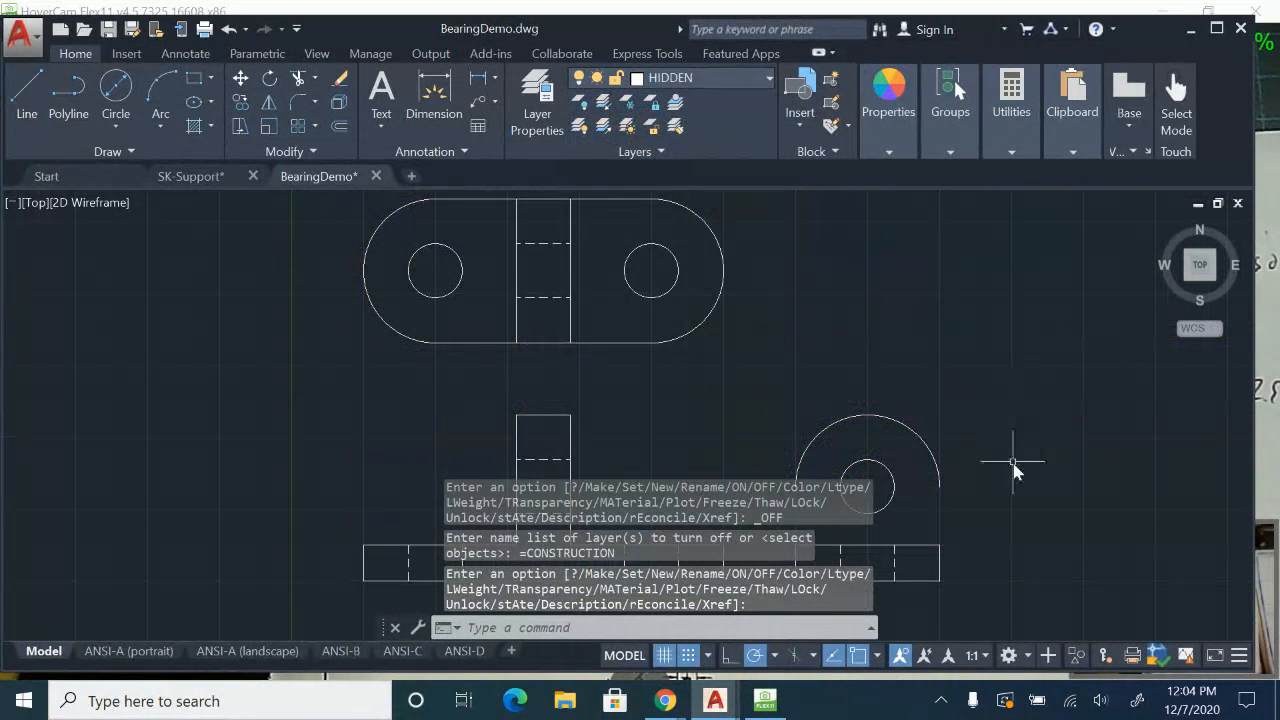
- Make VISIBLE the current layer
middle_click_drag(1014, 463, 968, 324)
scroll(854, 335, "up", 2)
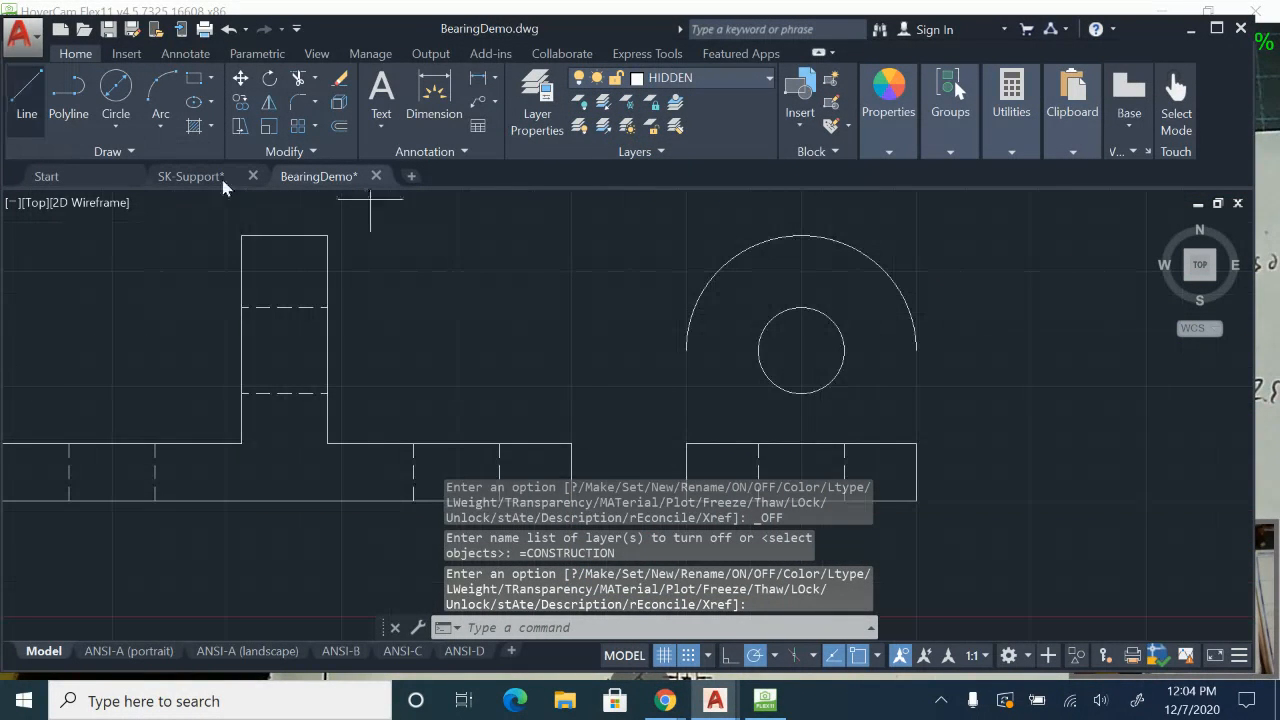
key("Escape")
left_click(768, 80)
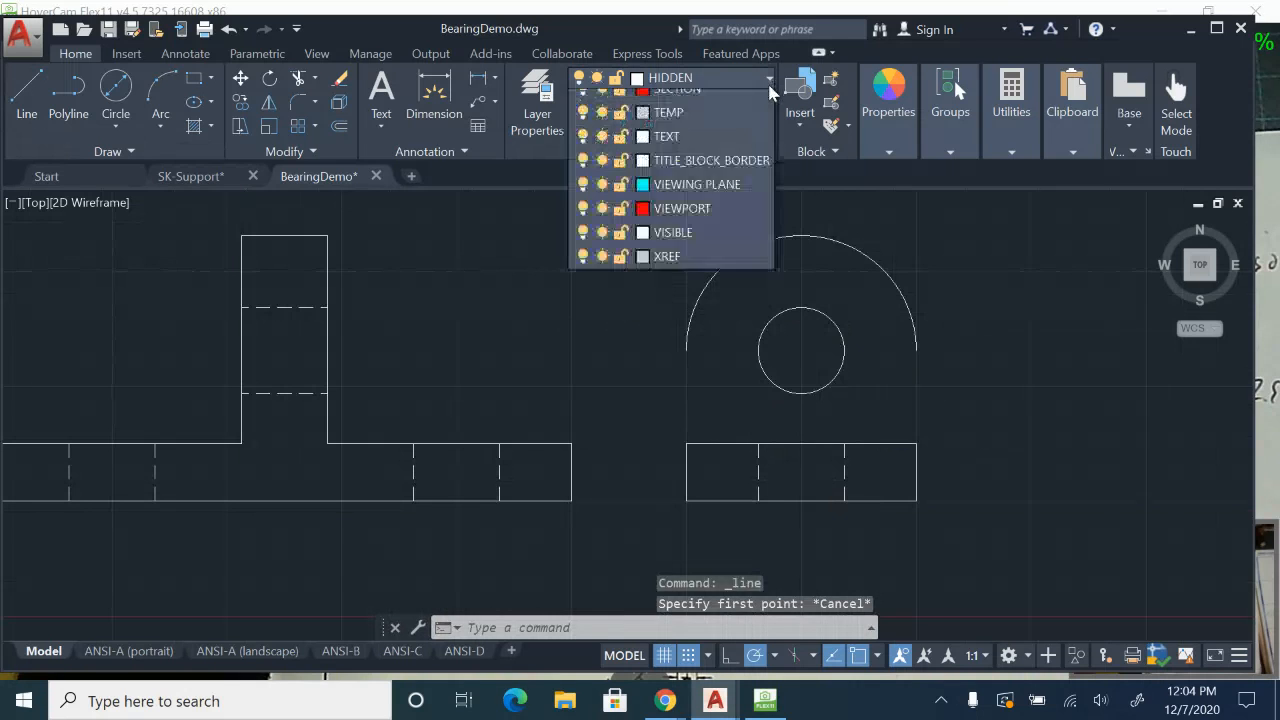
left_click(698, 555)
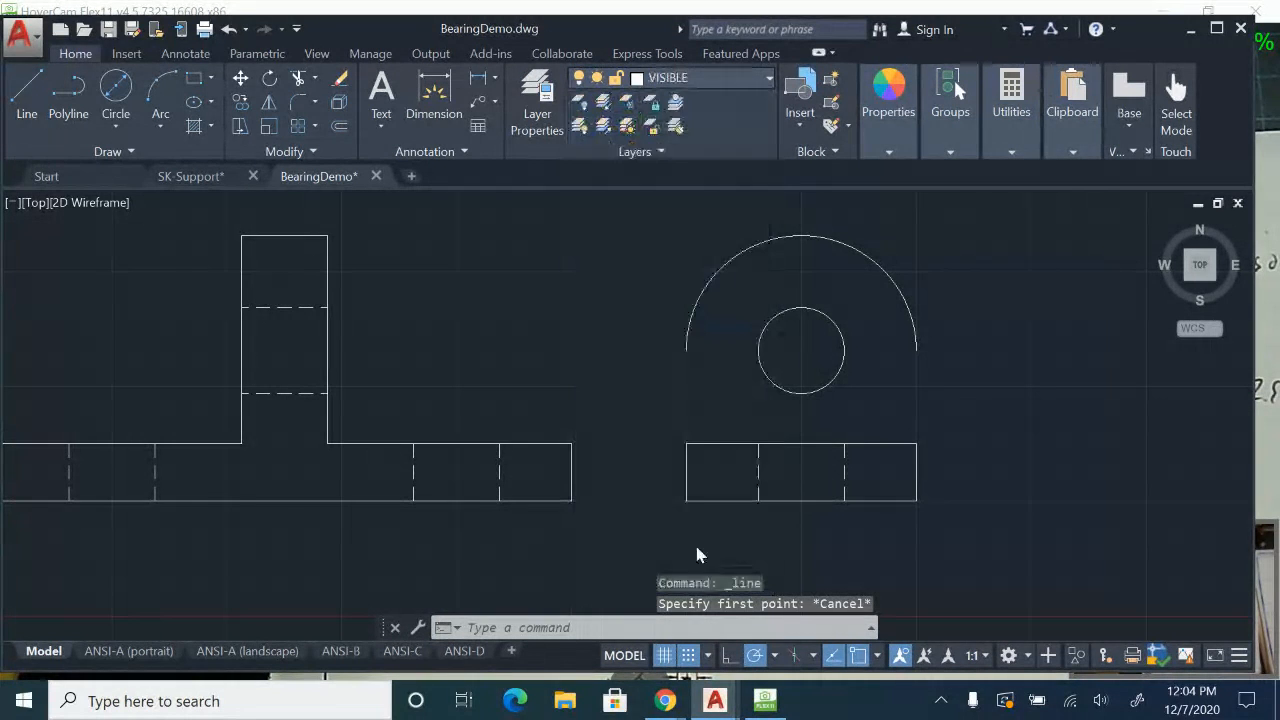
- Draw vertical lines from both ends of the side view's arc down to the top corners of the base
left_click(25, 125)
left_click(686, 350)
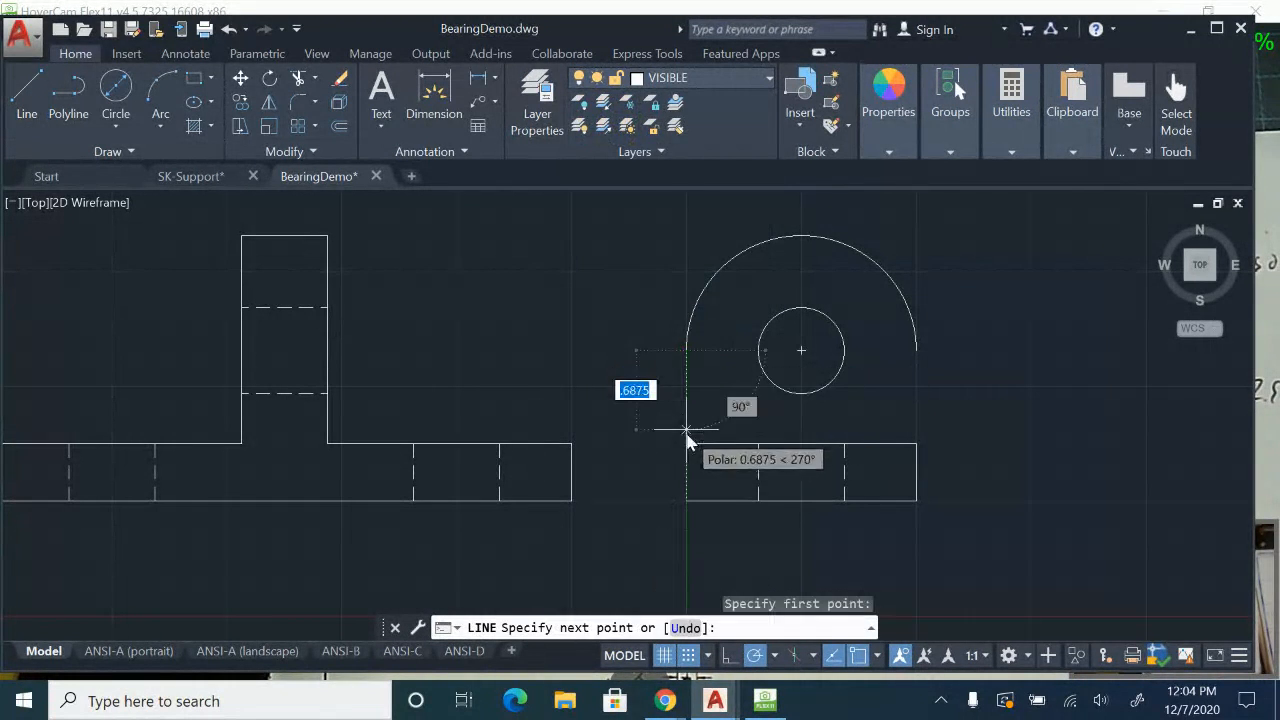
left_click(686, 443)
key("Escape")
key("Return")
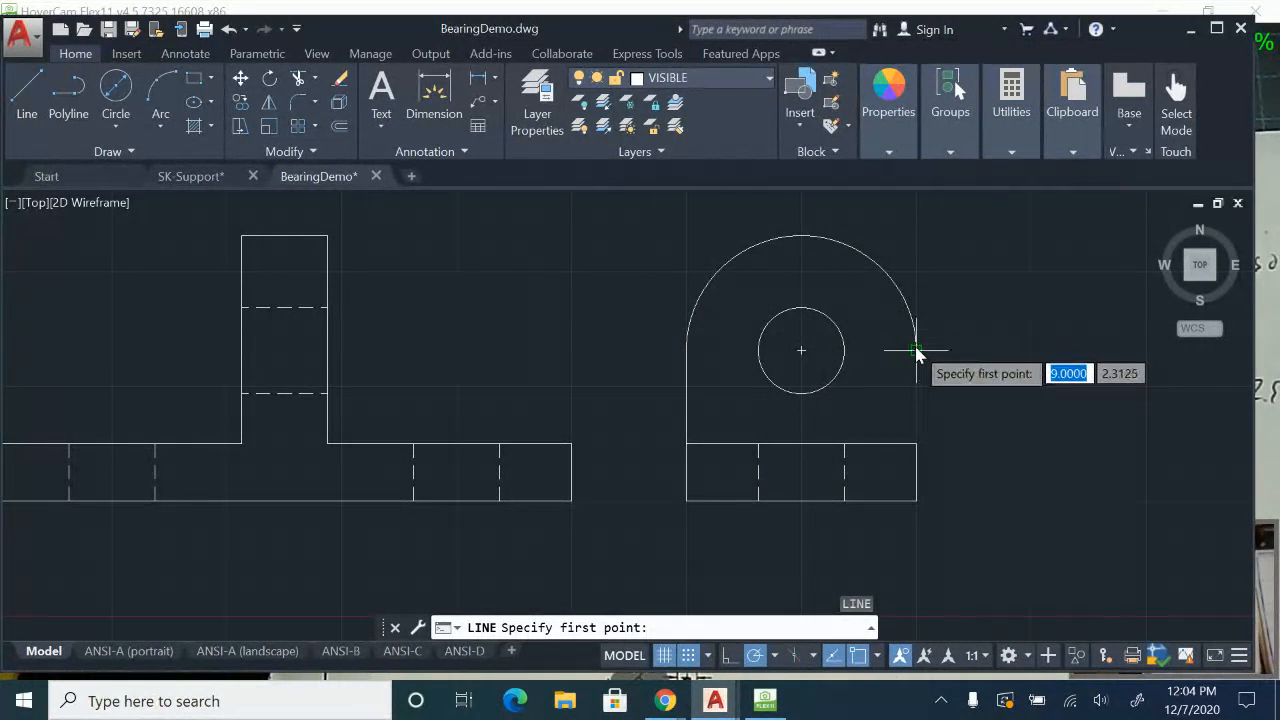
left_click(916, 350)
left_click(916, 443)
key("Escape")
- Make CENTER the current layer
scroll(908, 410, "down", 3)
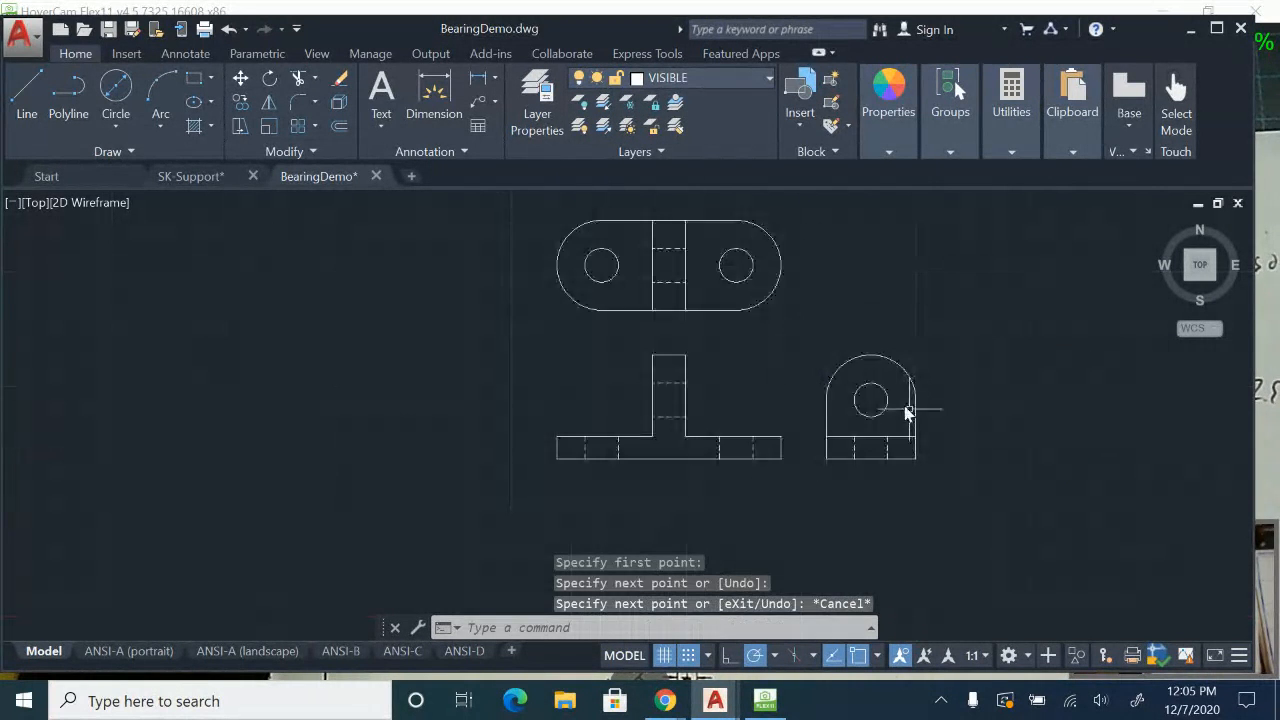
scroll(795, 286, "up", 1)
middle_click_drag(829, 308, 775, 346)
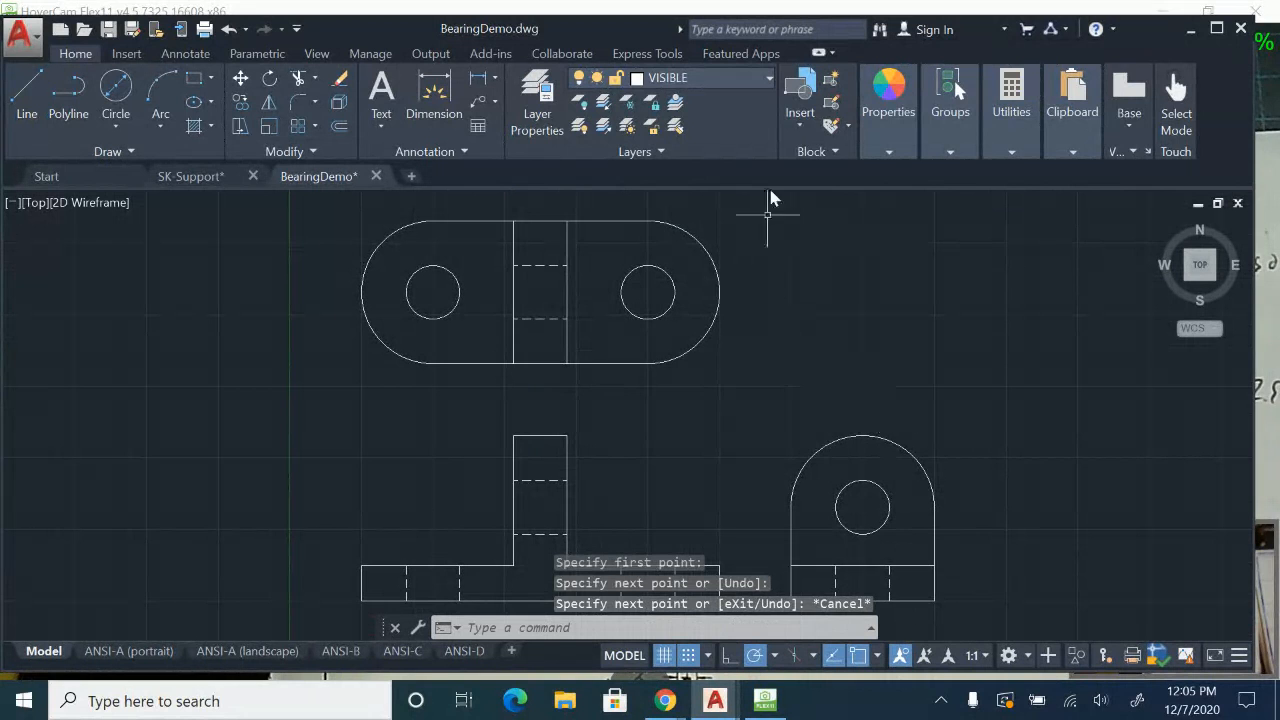
left_click(771, 79)
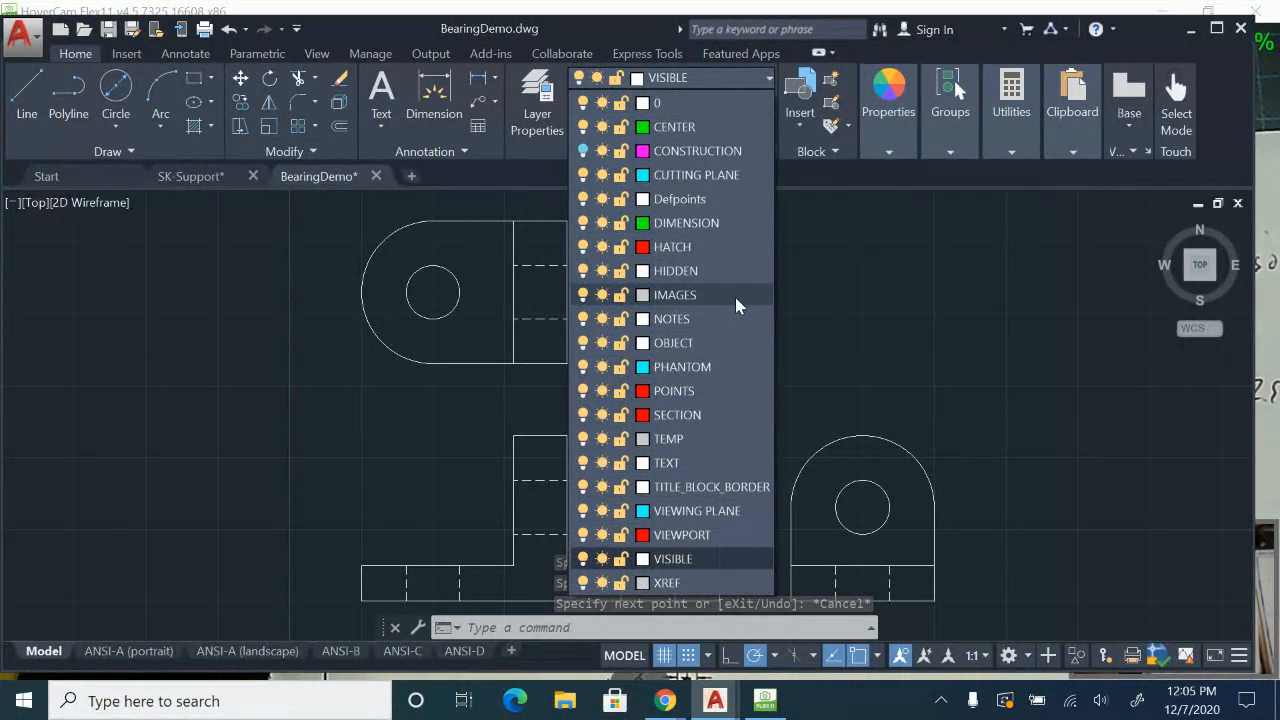
left_click(680, 127)
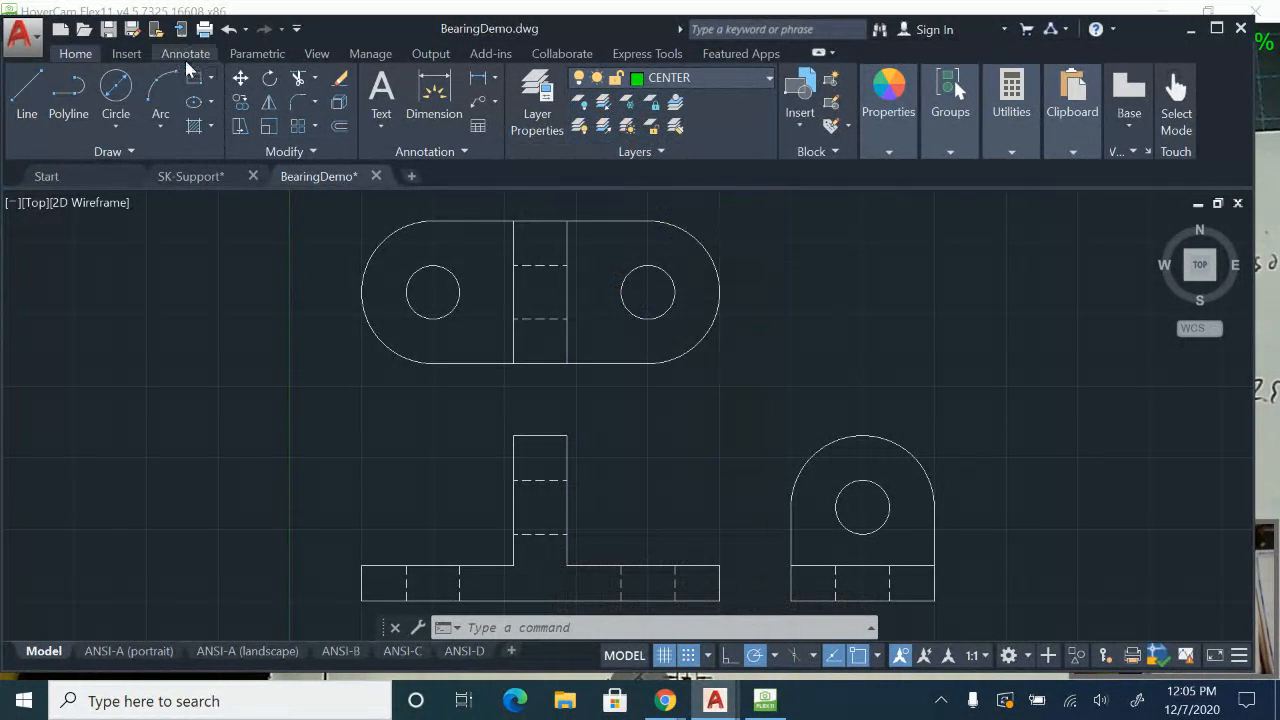
- Add center marks to both rounded ends of the top view and to the side view's large arc
left_click(186, 55)
left_click(668, 100)
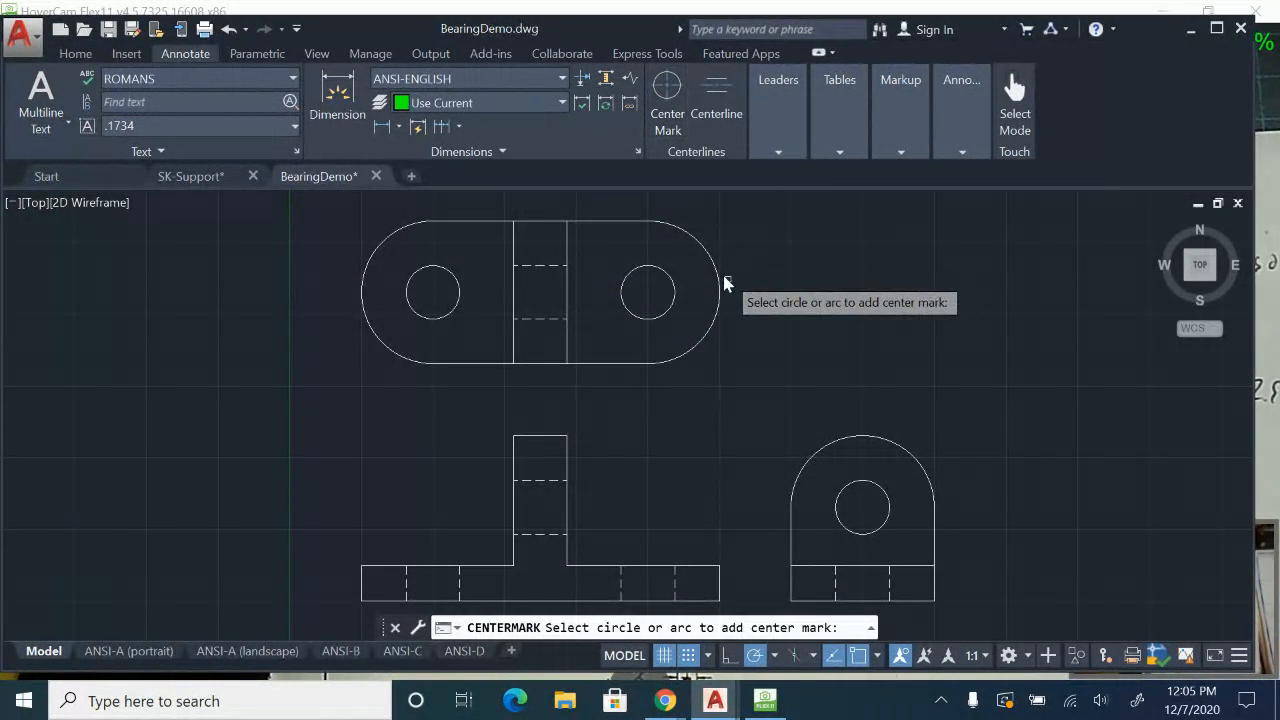
left_click(378, 248)
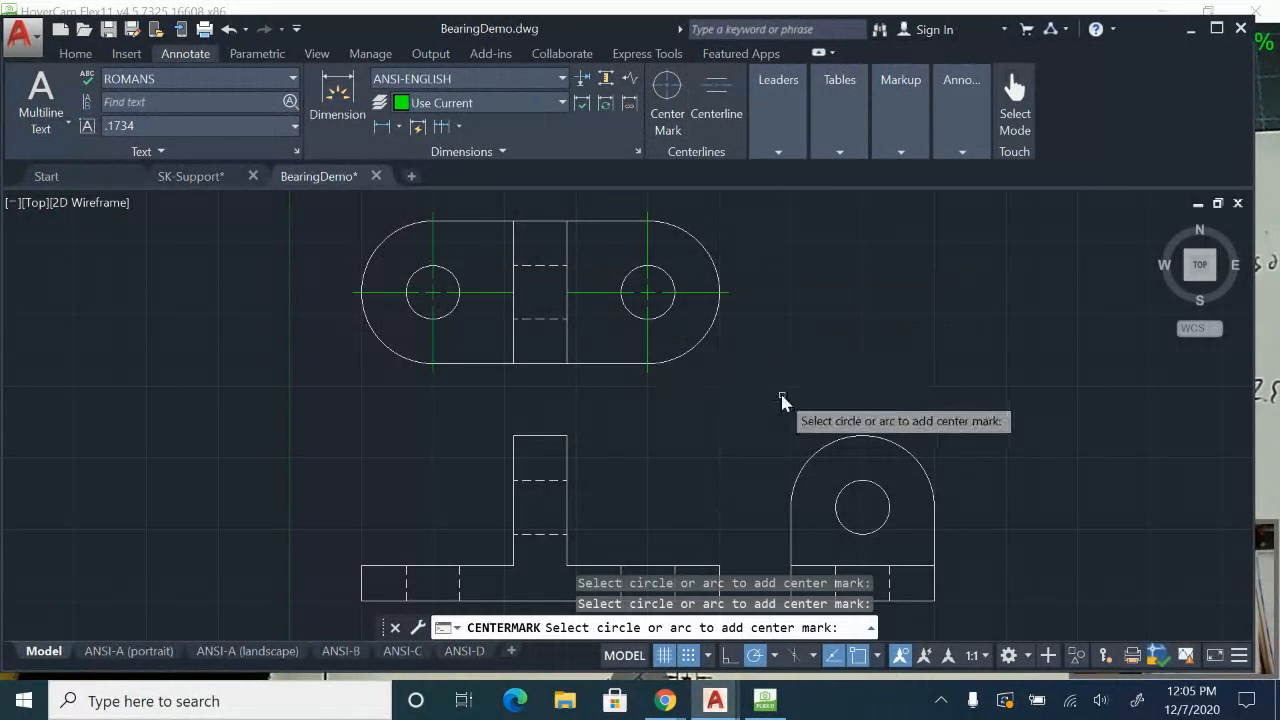
left_click(926, 456)
left_click(883, 439)
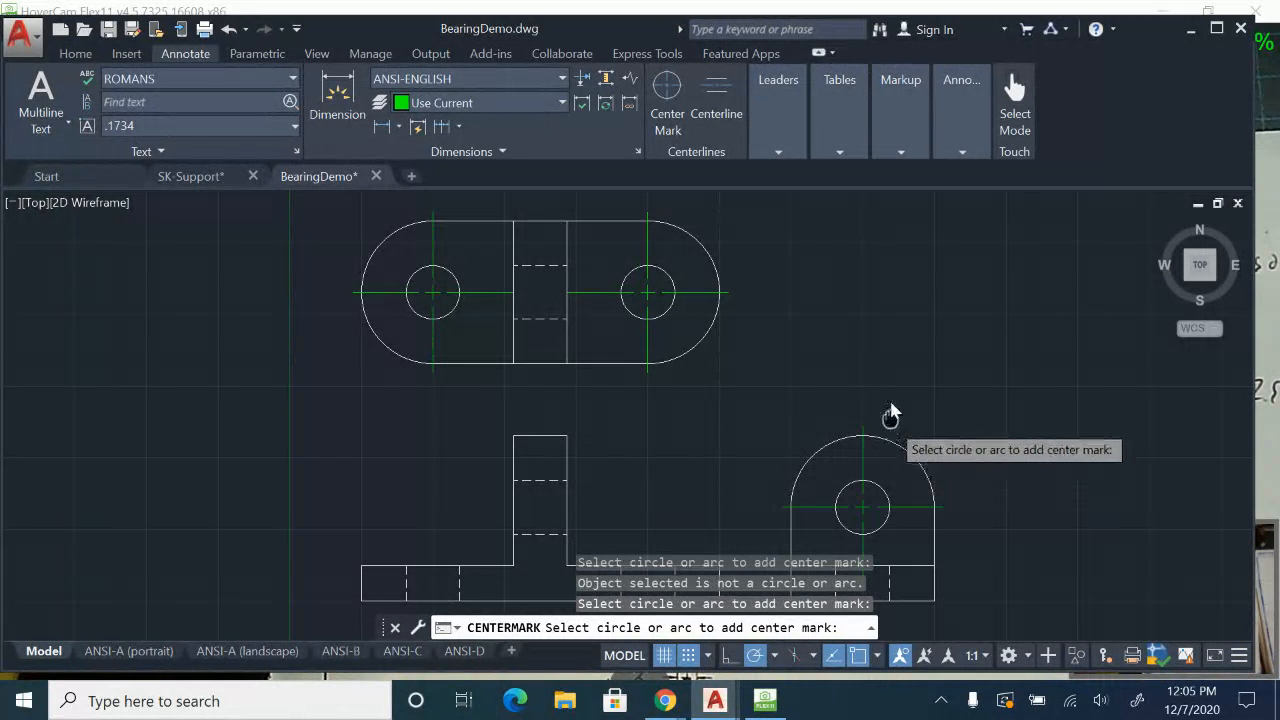
- Turn off grid snap and add a centerline between the two hidden lines in the top view's upright
middle_click_drag(891, 414, 895, 361)
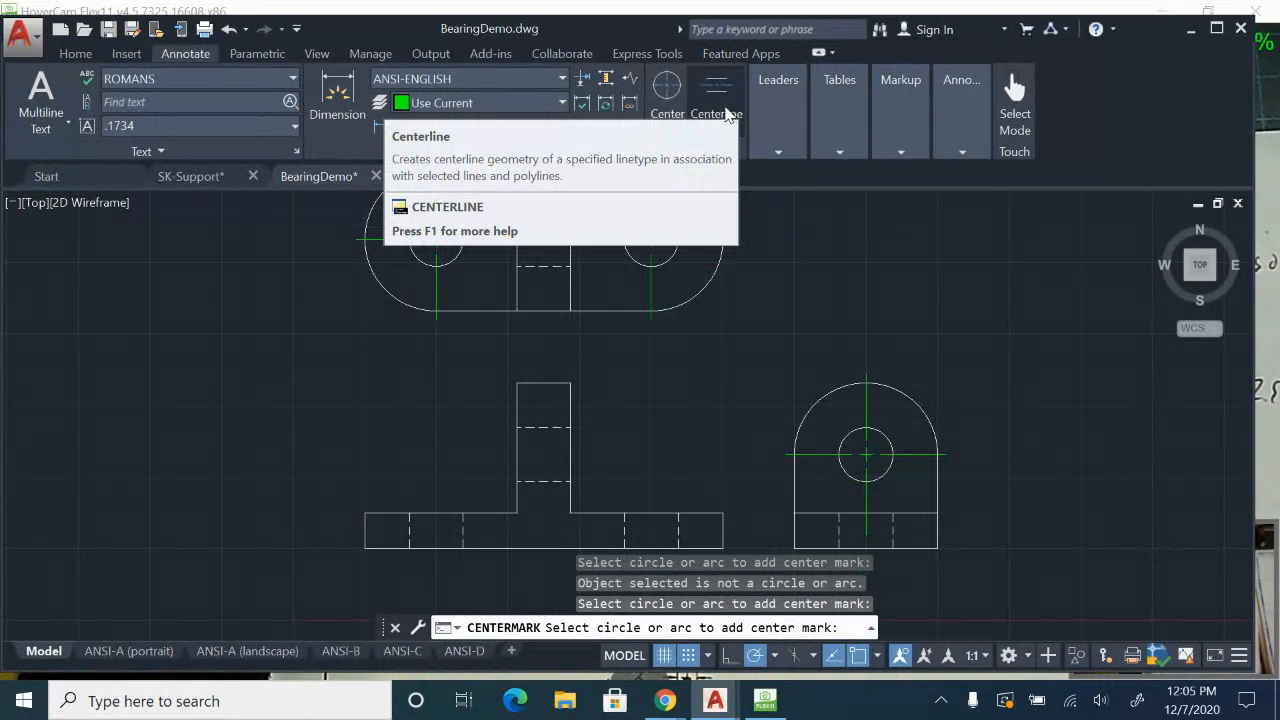
left_click(727, 114)
scroll(557, 234, "up", 3)
middle_click_drag(557, 234, 568, 347)
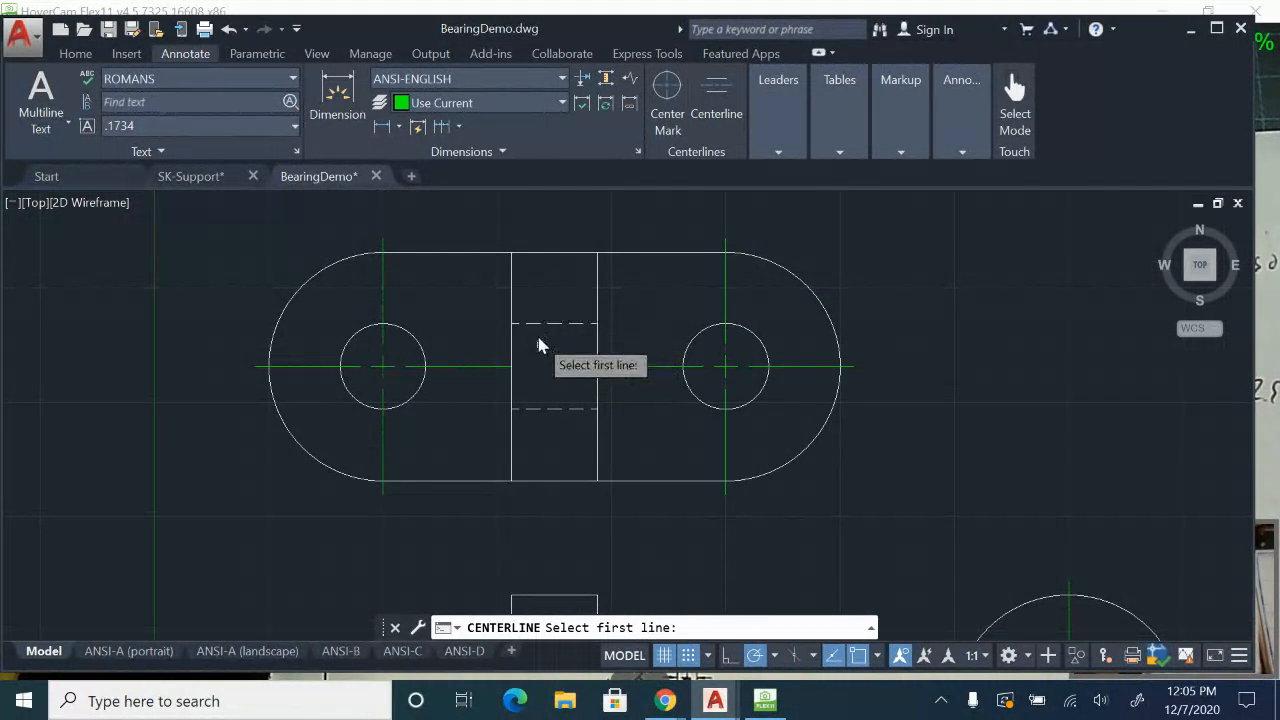
left_click(689, 655)
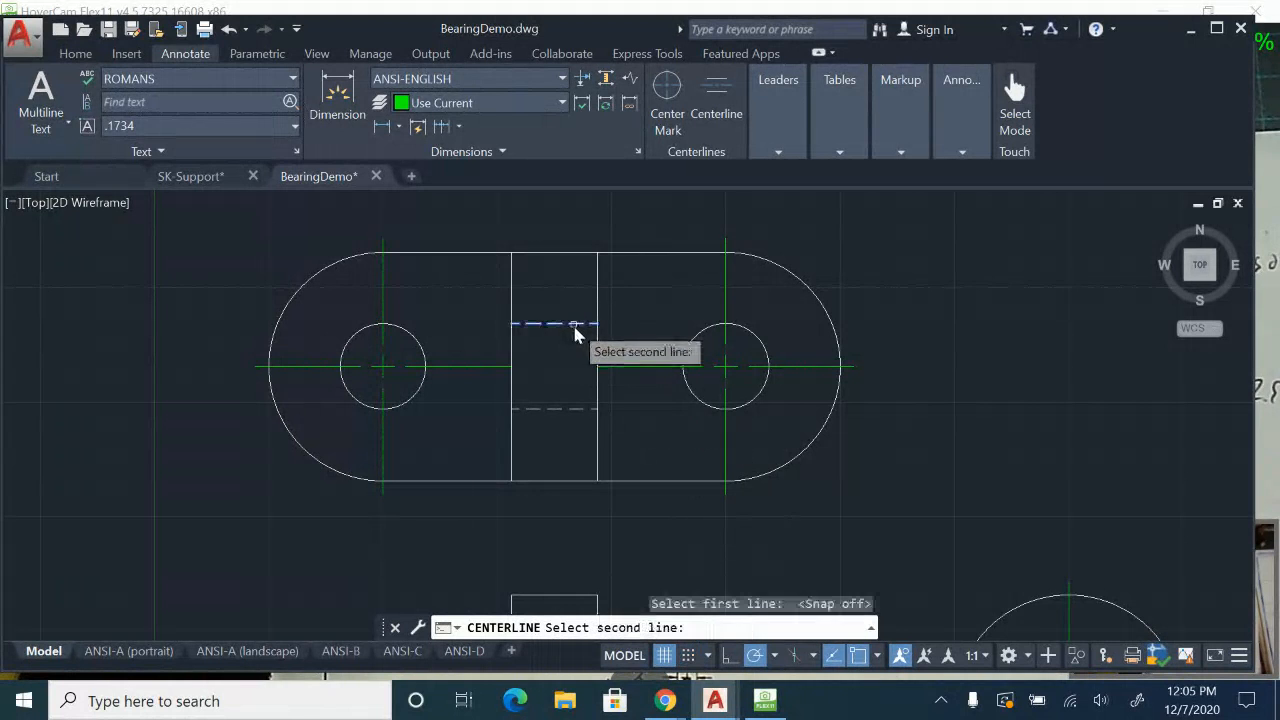
left_click(579, 410)
- Add a centerline midway between the two horizontal hidden lines in the front view's upright
middle_click_drag(703, 480, 717, 252)
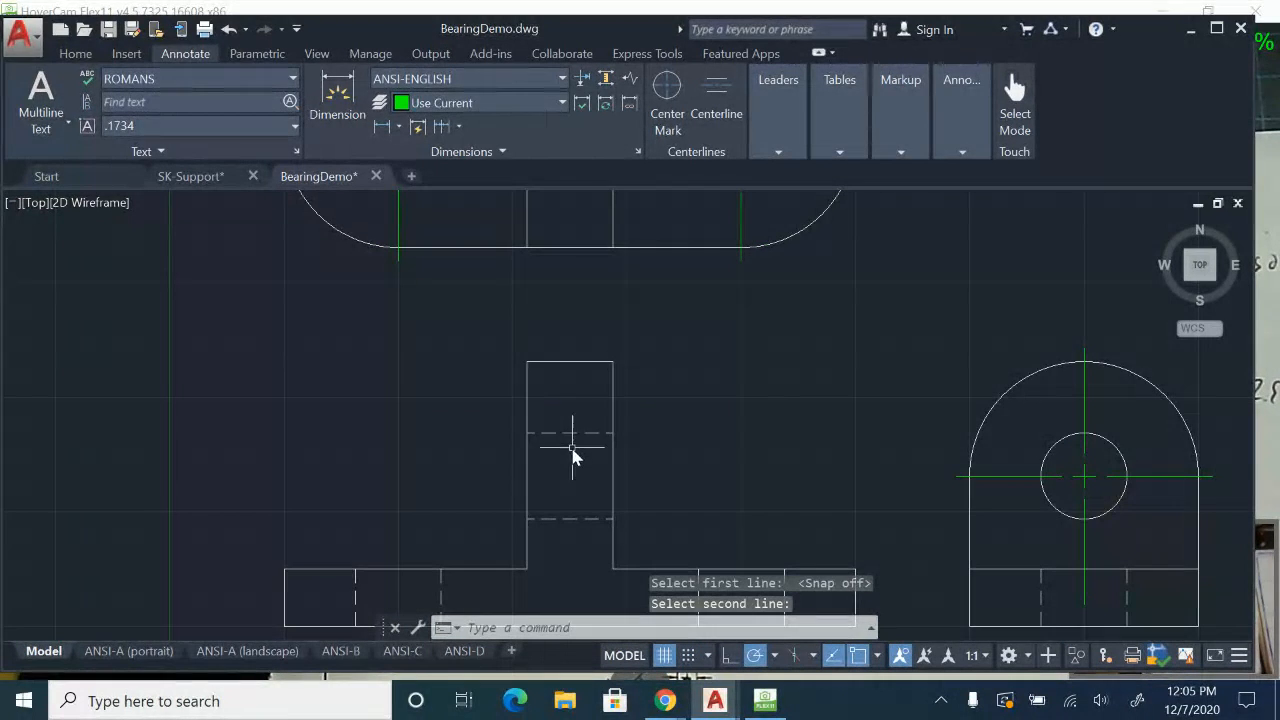
left_click(712, 95)
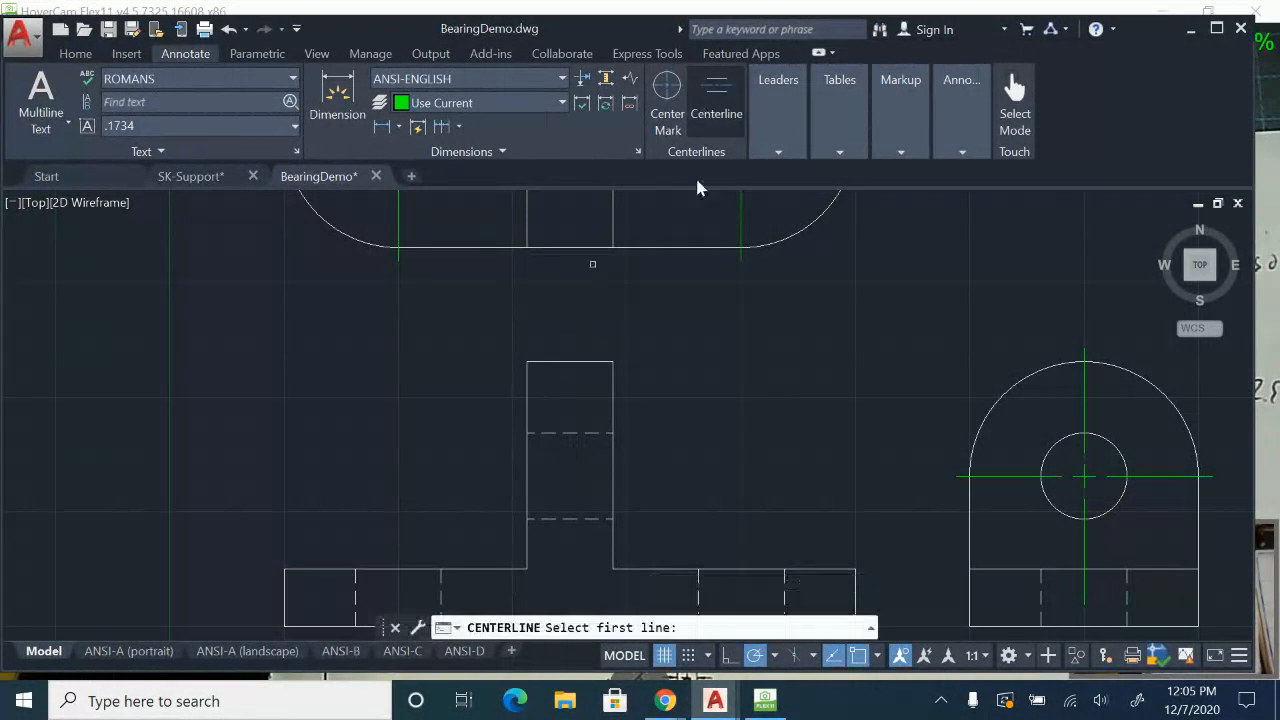
left_click(591, 433)
left_click(592, 519)
- Add vertical centerlines between the hidden lines of both holes in the front view's base
middle_click_drag(710, 512, 720, 352)
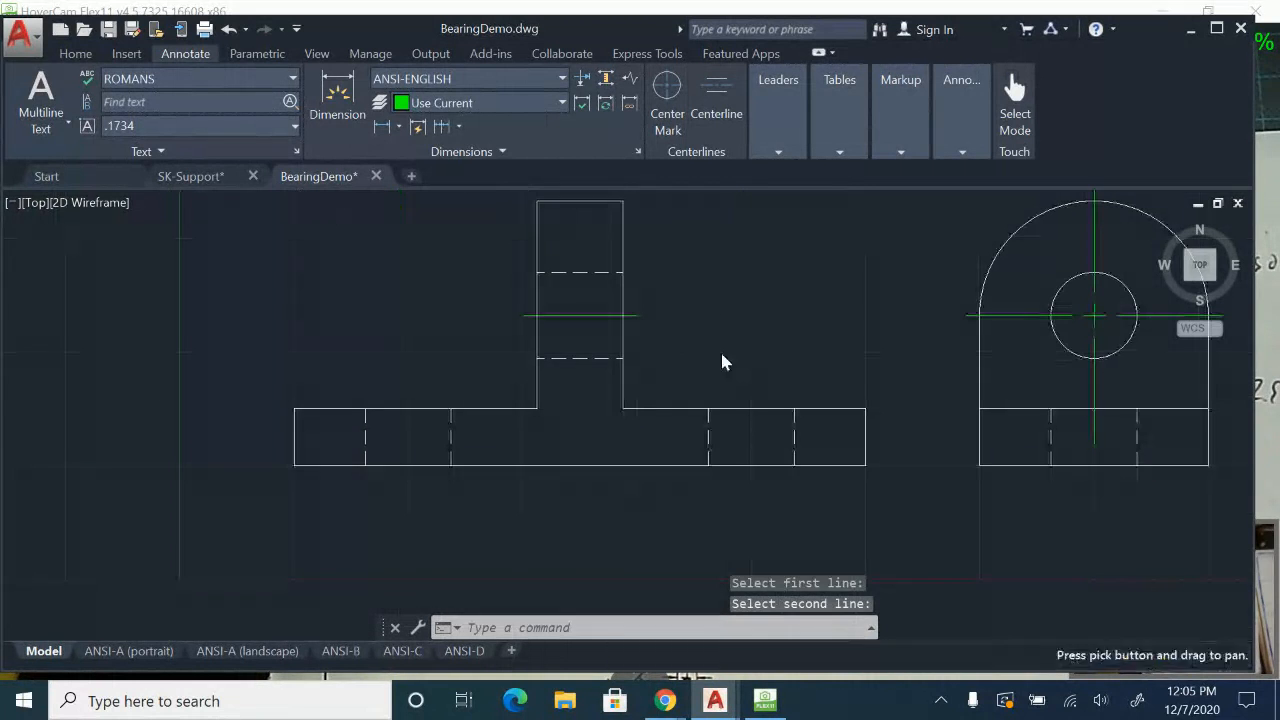
key("Return")
left_click(708, 437)
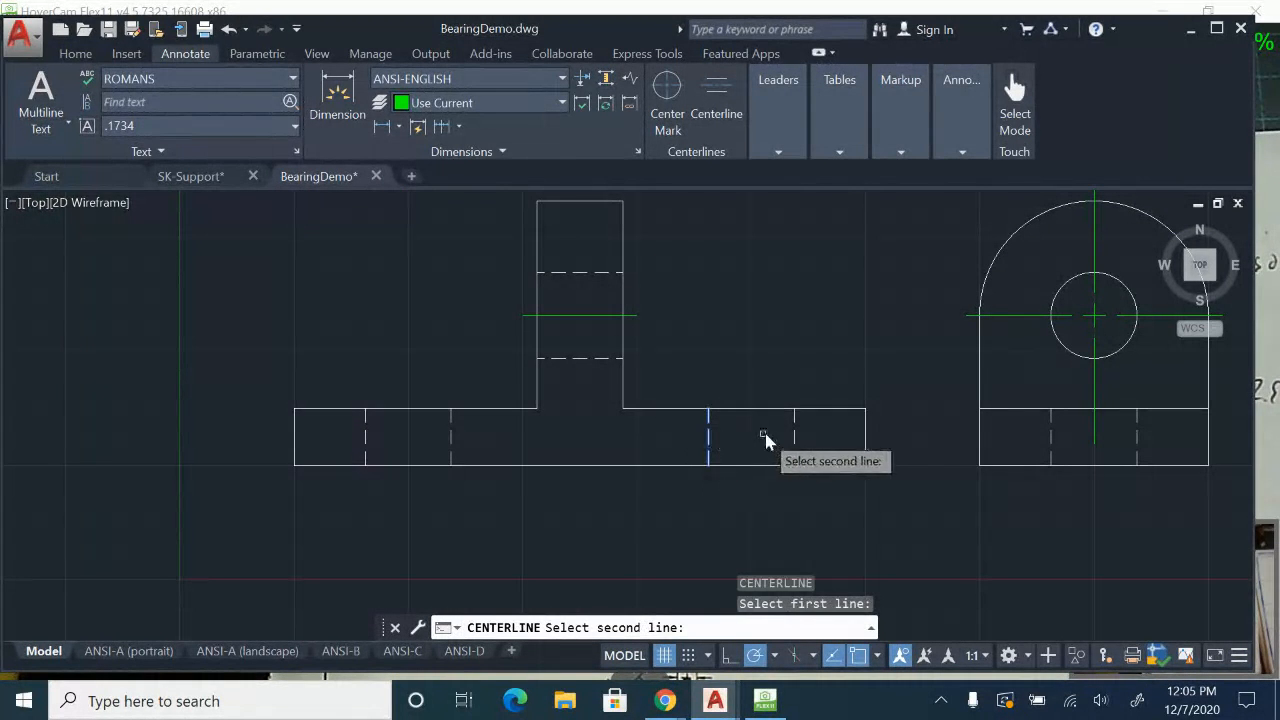
left_click(797, 440)
key("Return")
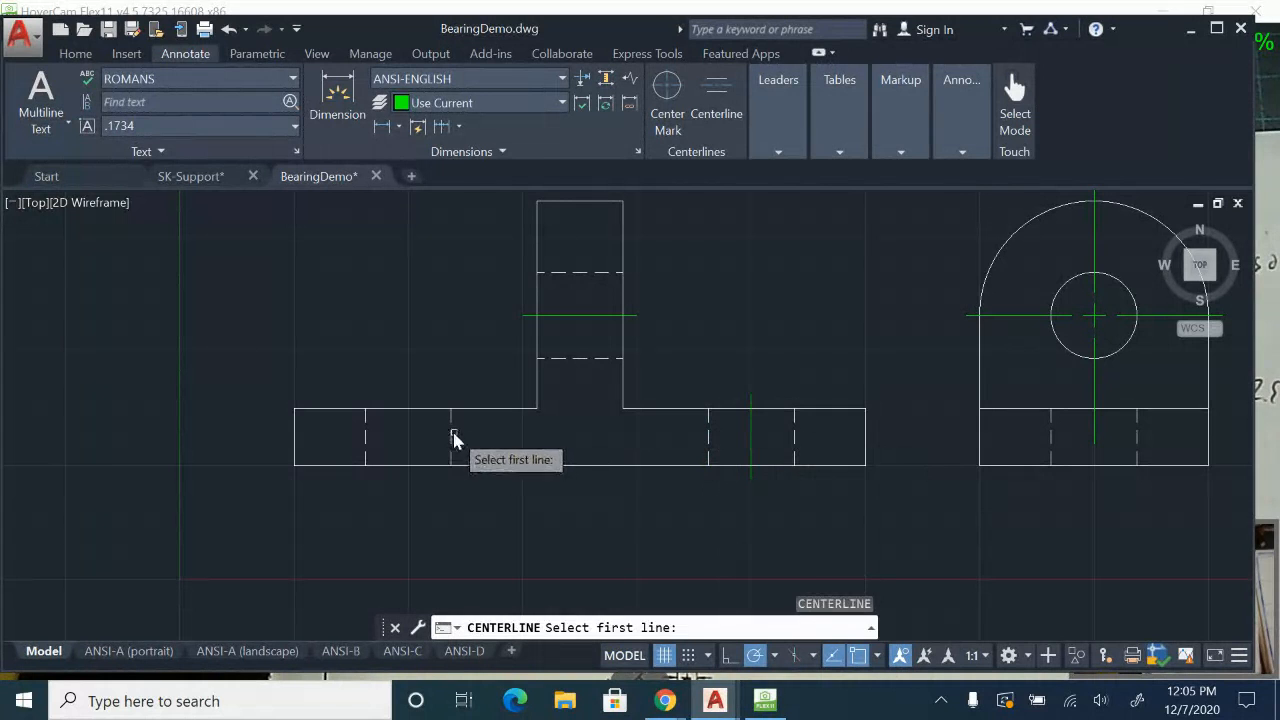
left_click(451, 440)
left_click(366, 442)
- Add a vertical centerline between the two hidden lines in the side view's base
key("Return")
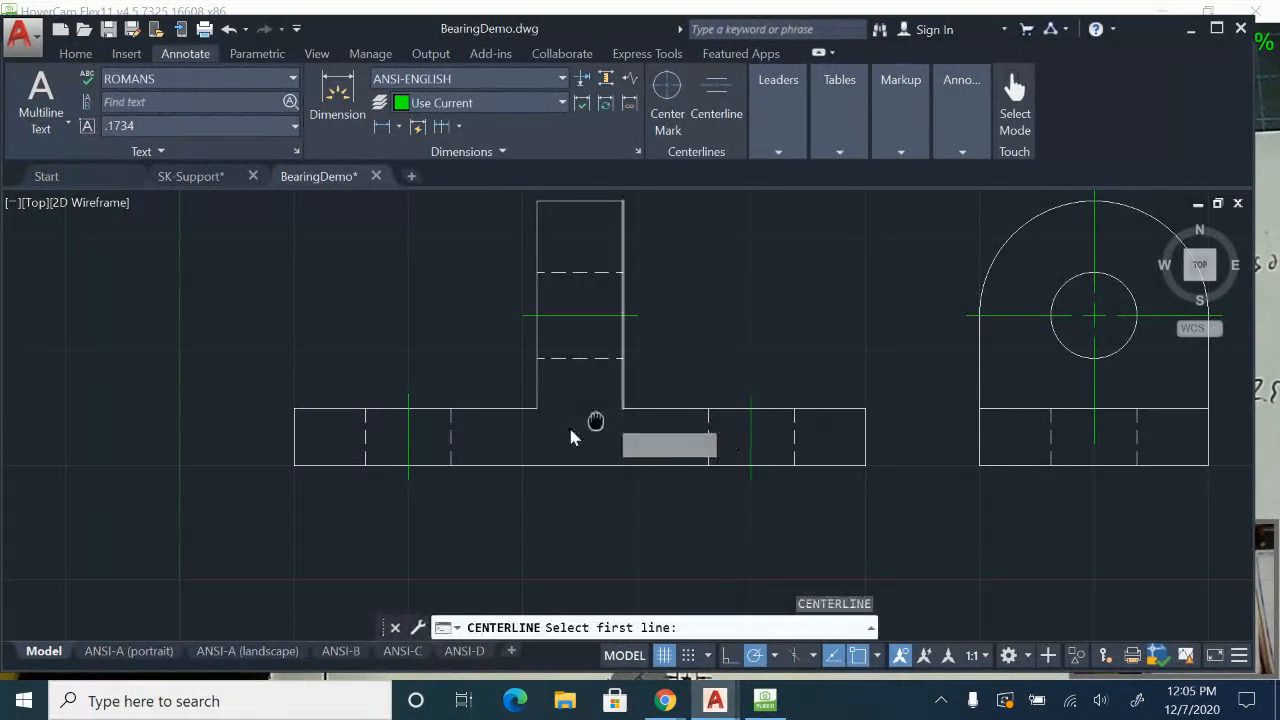
middle_click_drag(568, 424, 411, 461)
left_click(894, 485)
key("Escape")
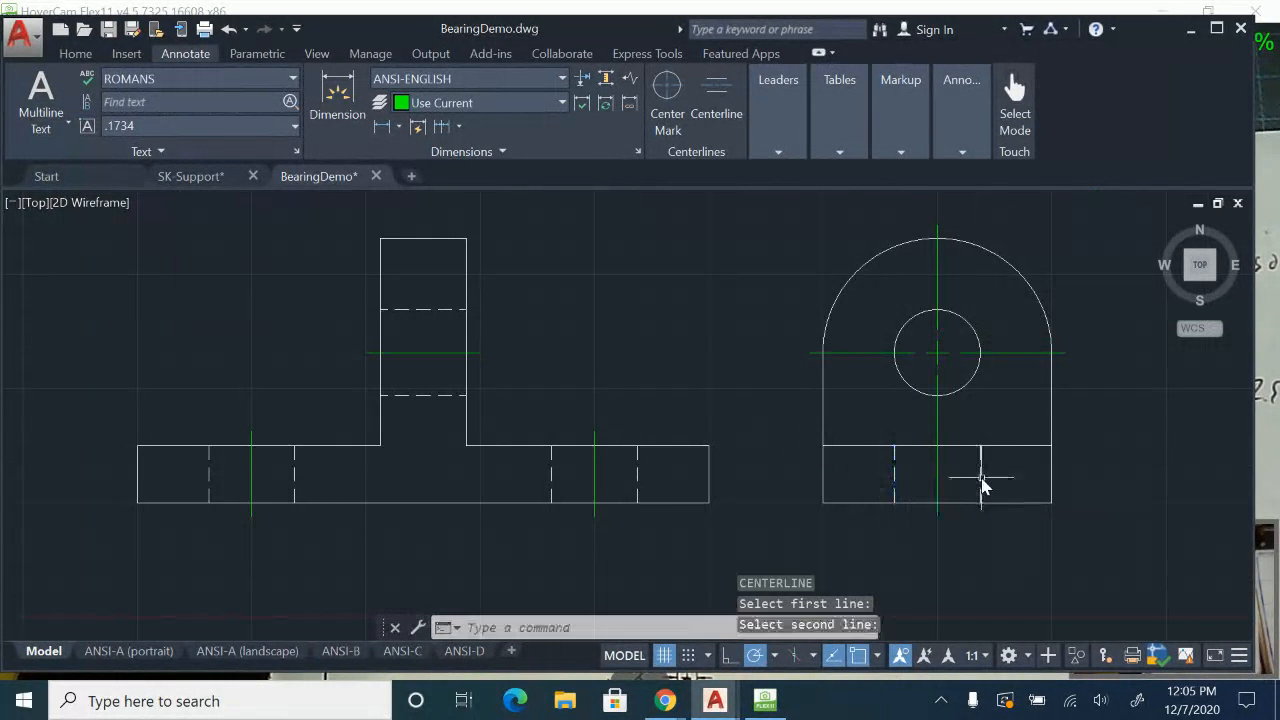
- Stretch both ends of the horizontal centerline in the front view's upright farther beyond the upright's edges
scroll(543, 306, "up", 6)
left_click(469, 399)
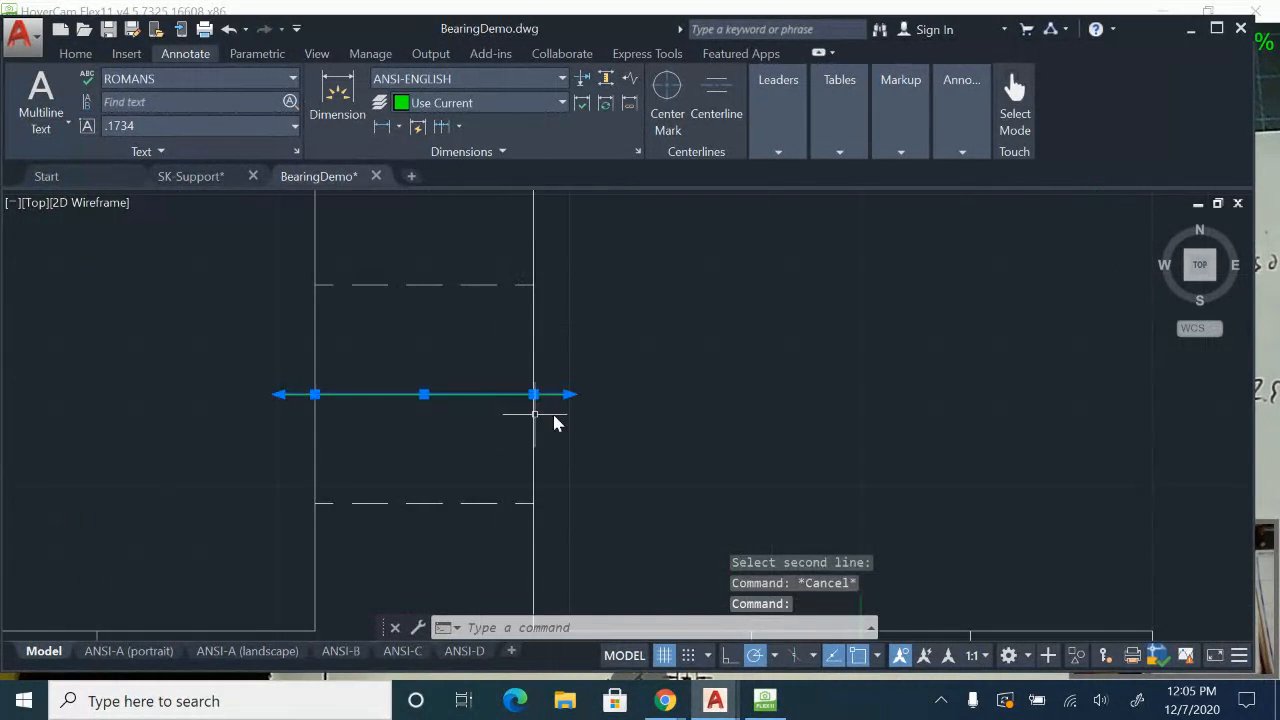
left_click(534, 394)
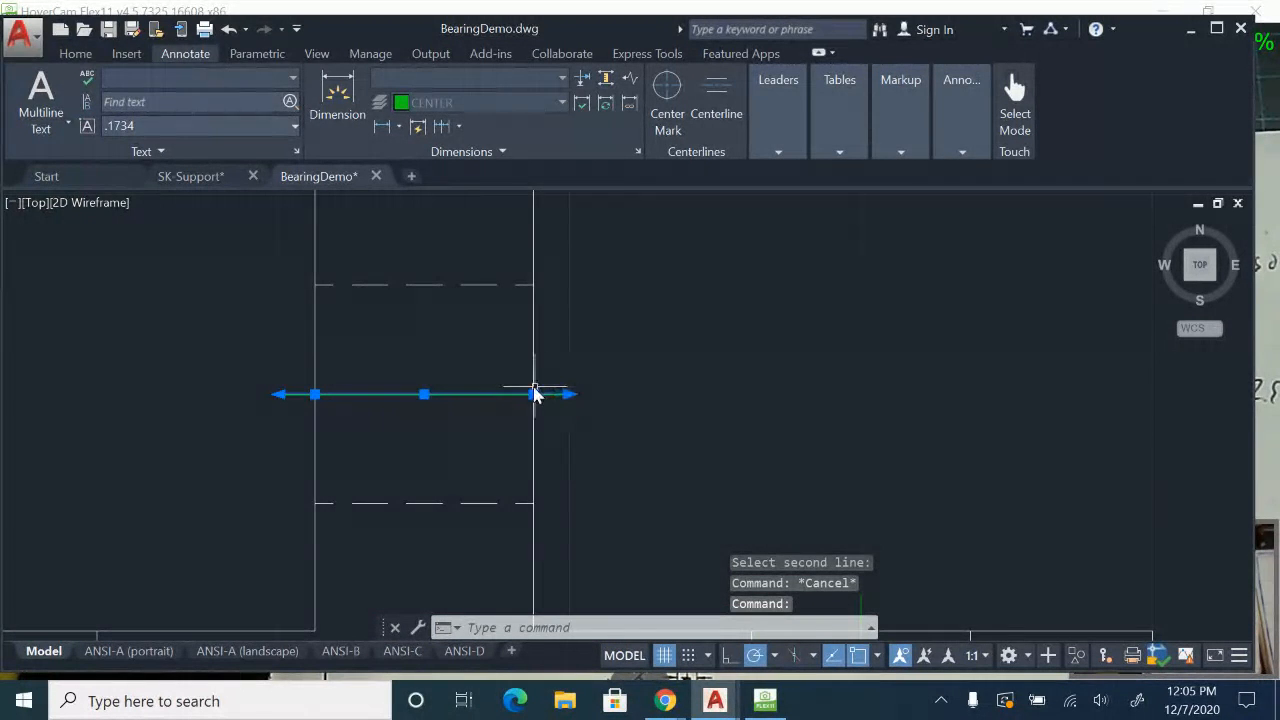
left_click(648, 394)
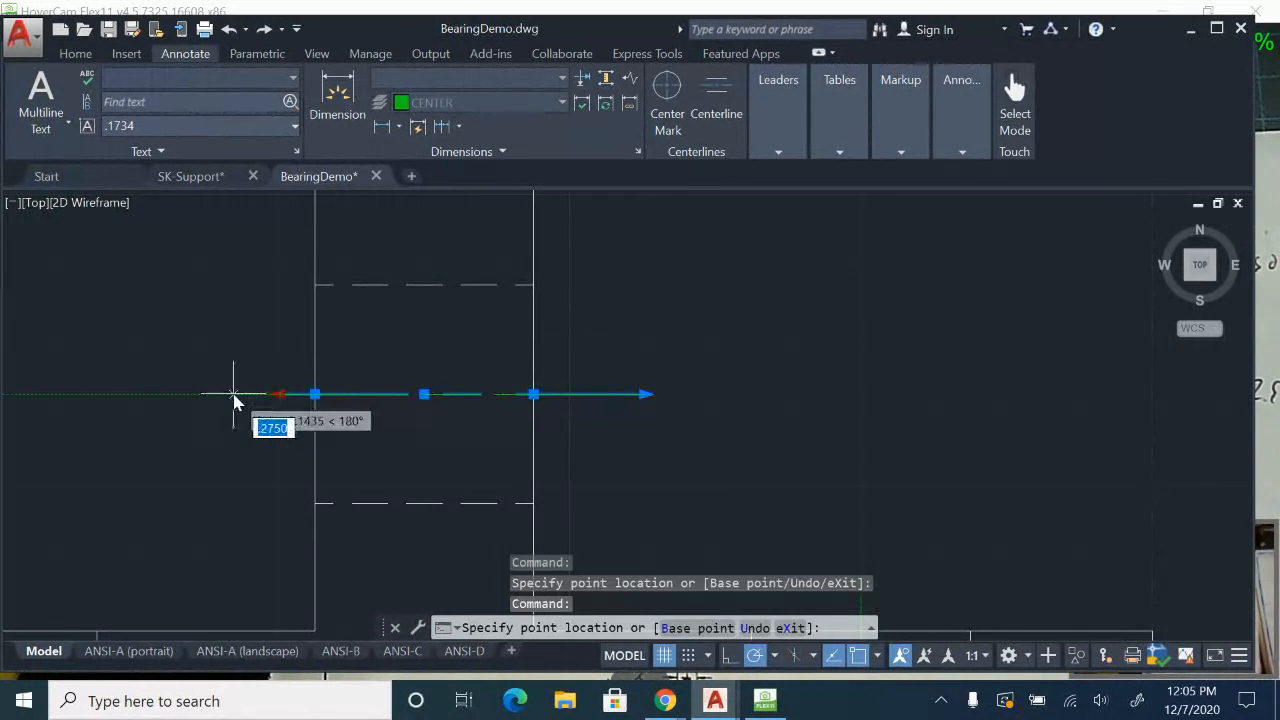
left_click(234, 394)
left_click(234, 394)
key("Escape")
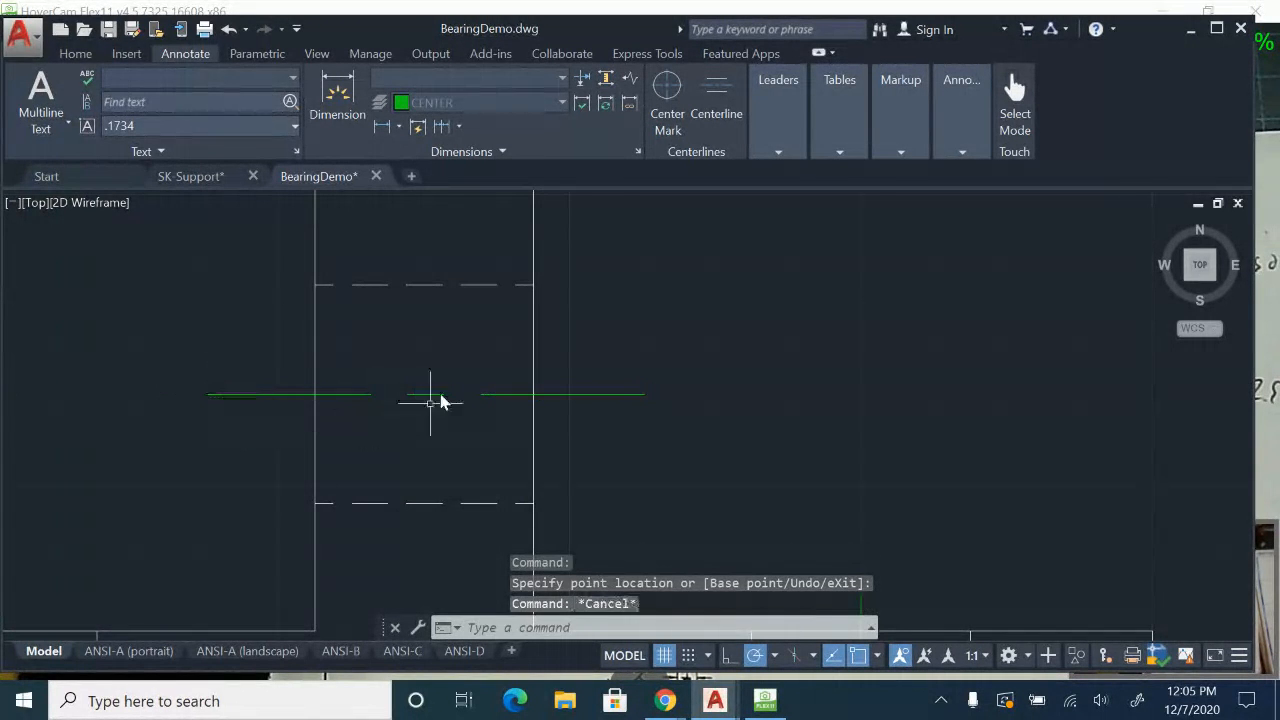
- Stretch both ends of the left base hole's centerline in the front view farther above and below the base
scroll(434, 400, "down", 4)
scroll(333, 396, "up", 2)
left_click(309, 382)
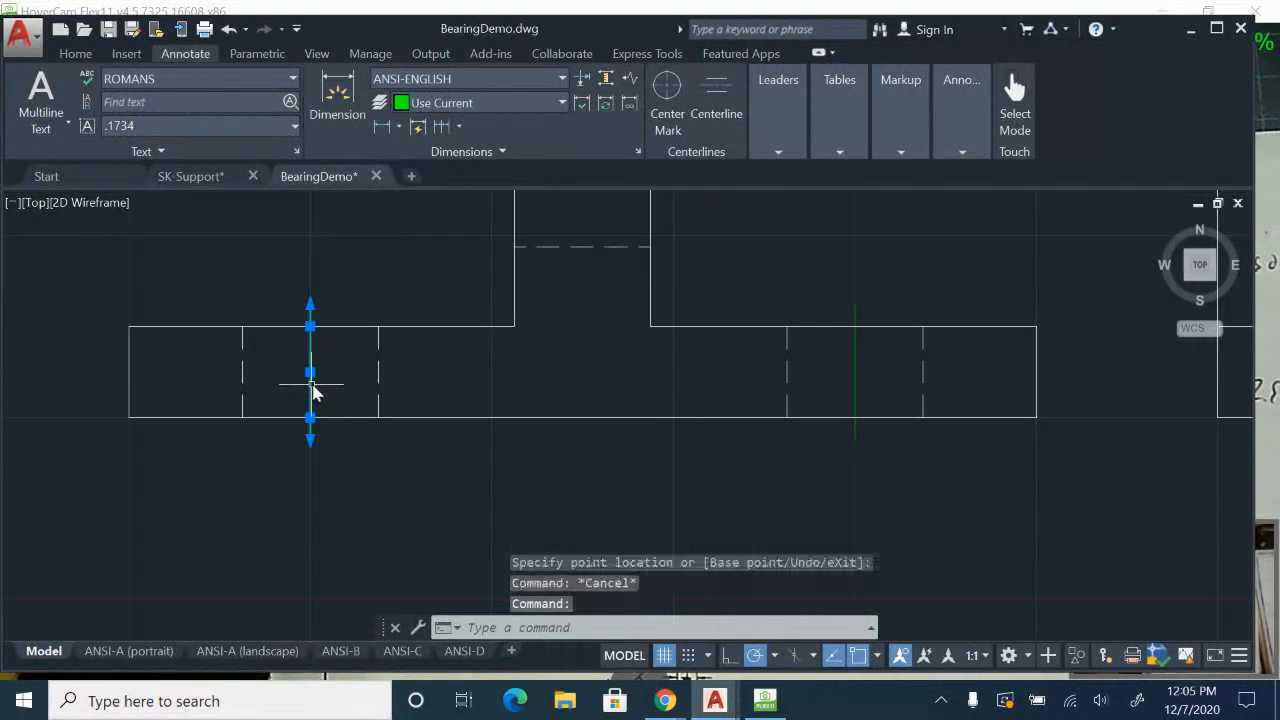
scroll(310, 385, "up", 3)
left_click(310, 392)
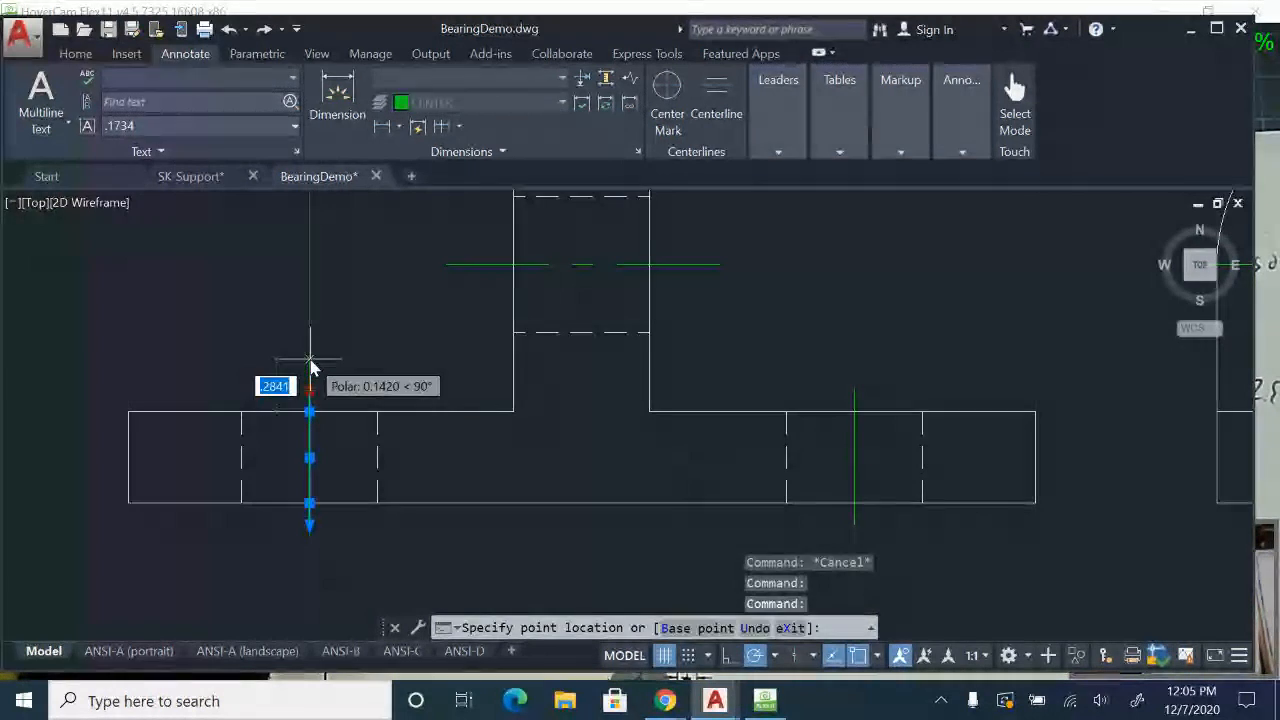
left_click(313, 352)
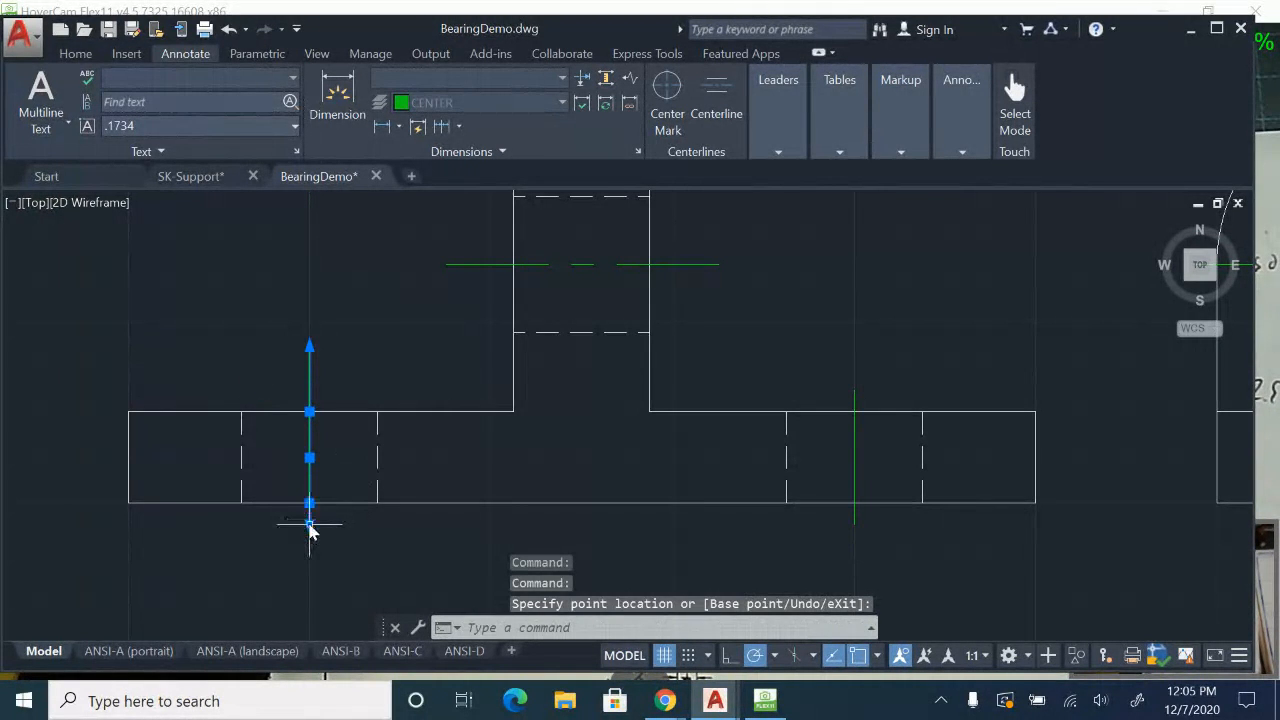
left_click(309, 524)
left_click(313, 571)
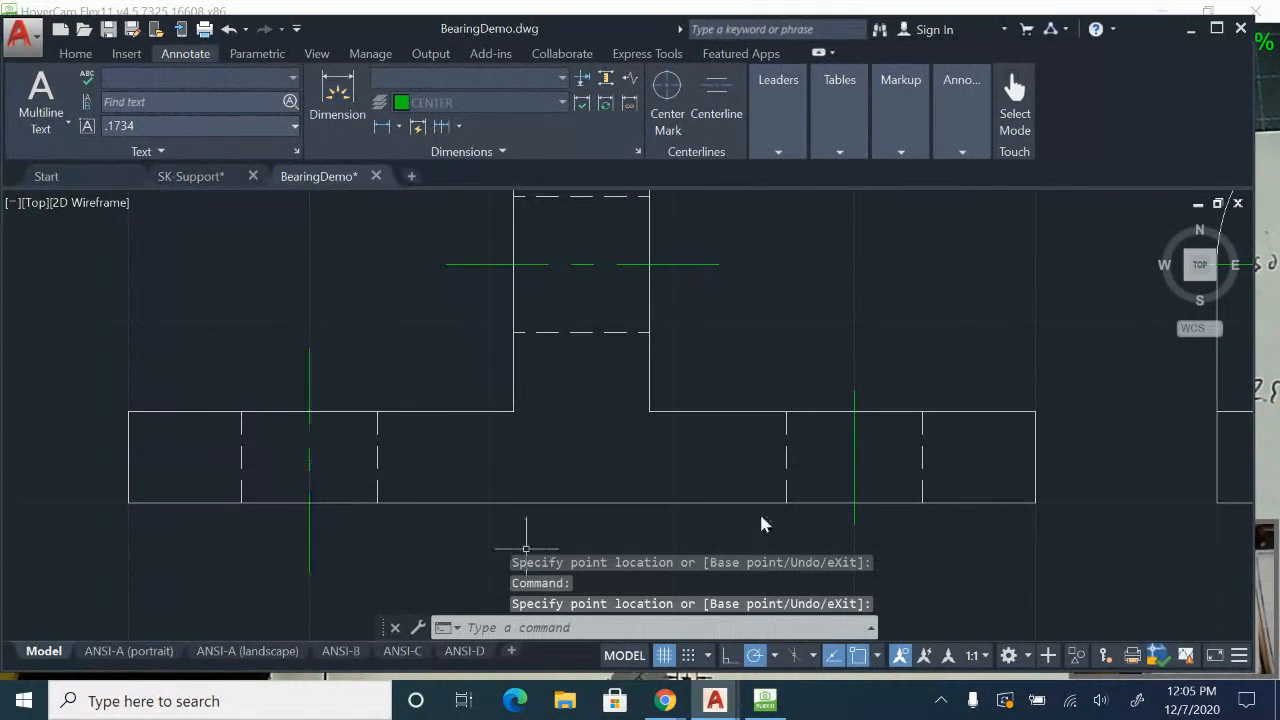
key("Escape")
- Lengthen the front view's right base hole centerline at both ends to match the left one
left_click(852, 451)
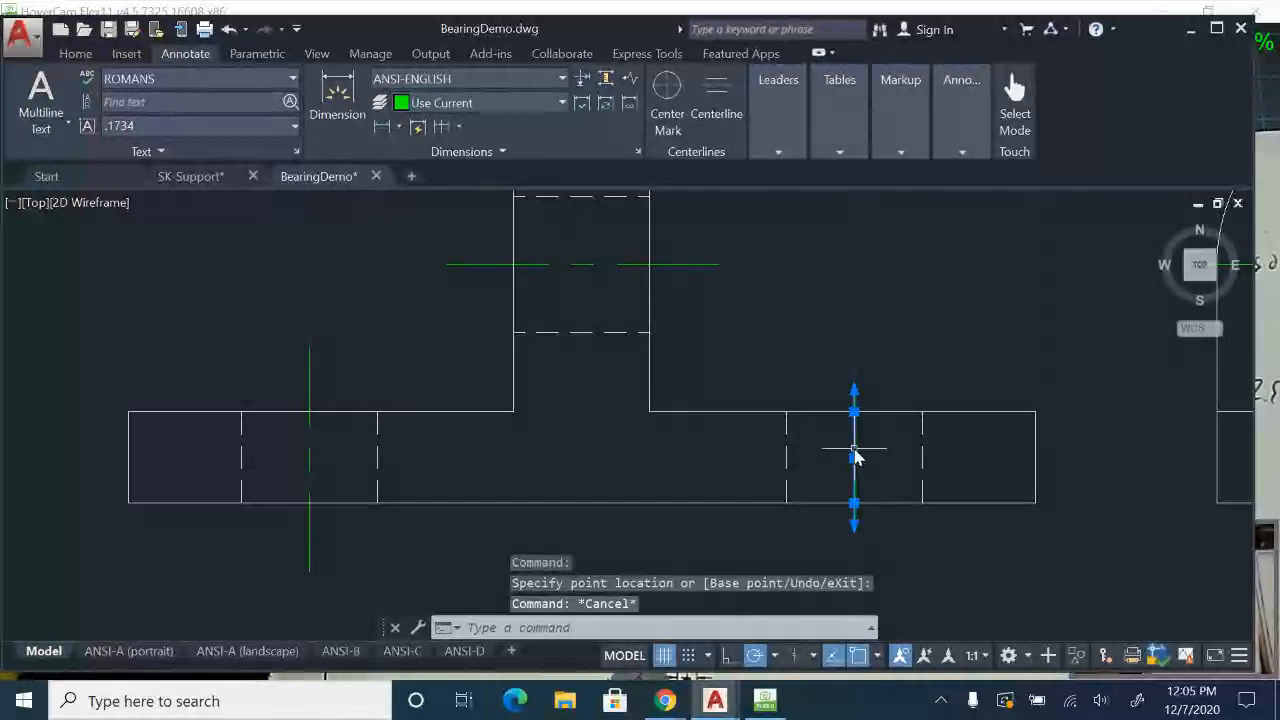
left_click(855, 395)
left_click(854, 345)
left_click(856, 522)
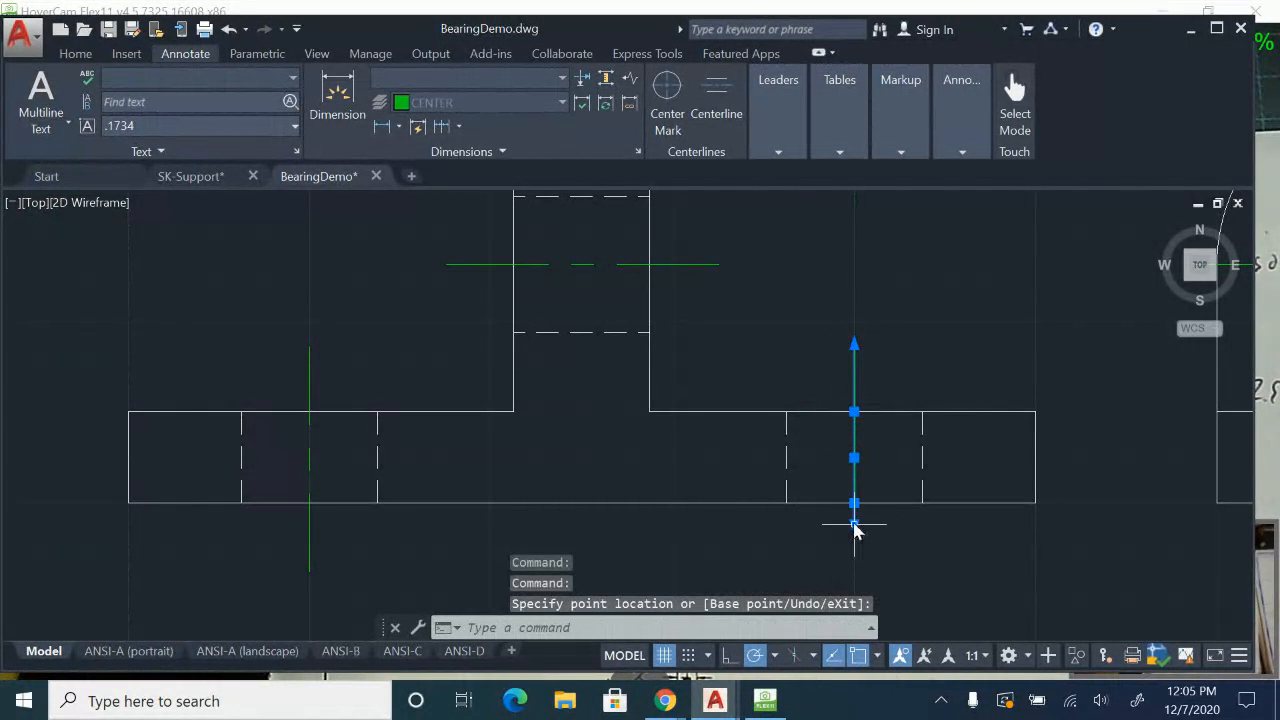
left_click(854, 567)
key("Escape")
- Make DIMENSION the current layer
scroll(815, 548, "down", 4)
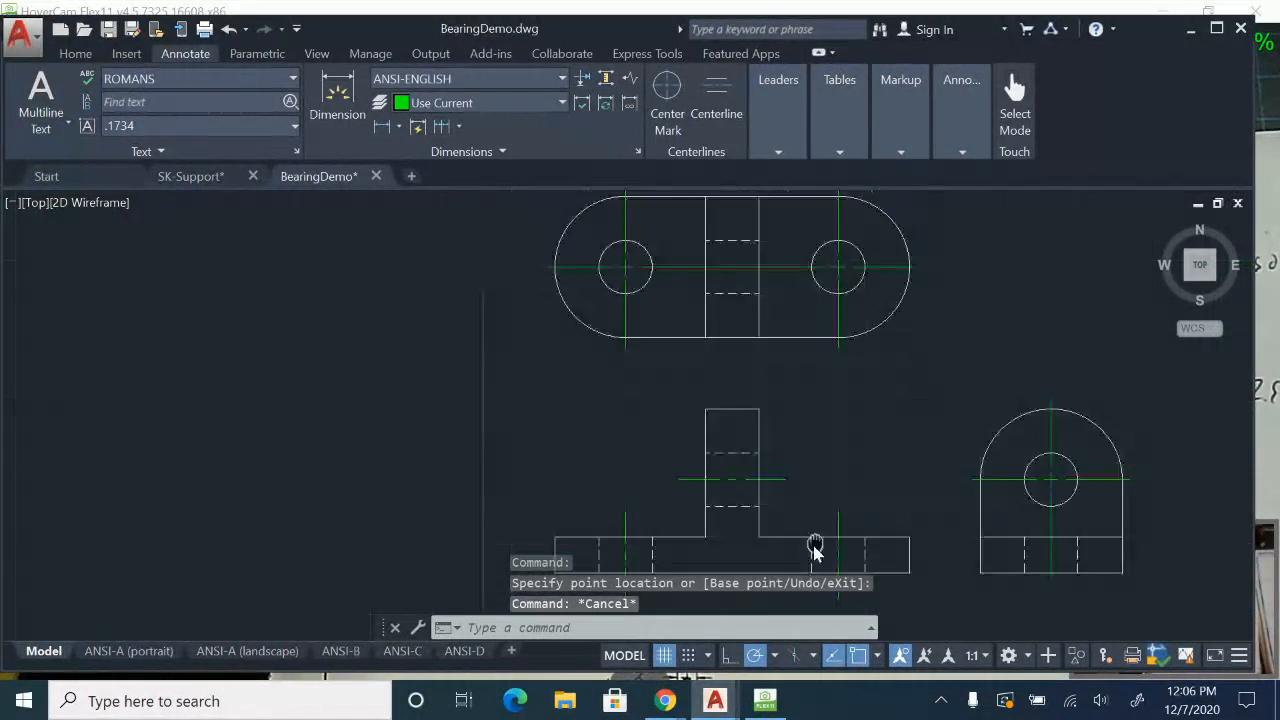
scroll(749, 294, "up", 2)
scroll(851, 297, "down", 2)
mouse_move(851, 297)
middle_mouse_down()
mouse_move(500, 194)
mouse_move(634, 308)
mouse_move(646, 266)
mouse_move(680, 266)
middle_mouse_up()
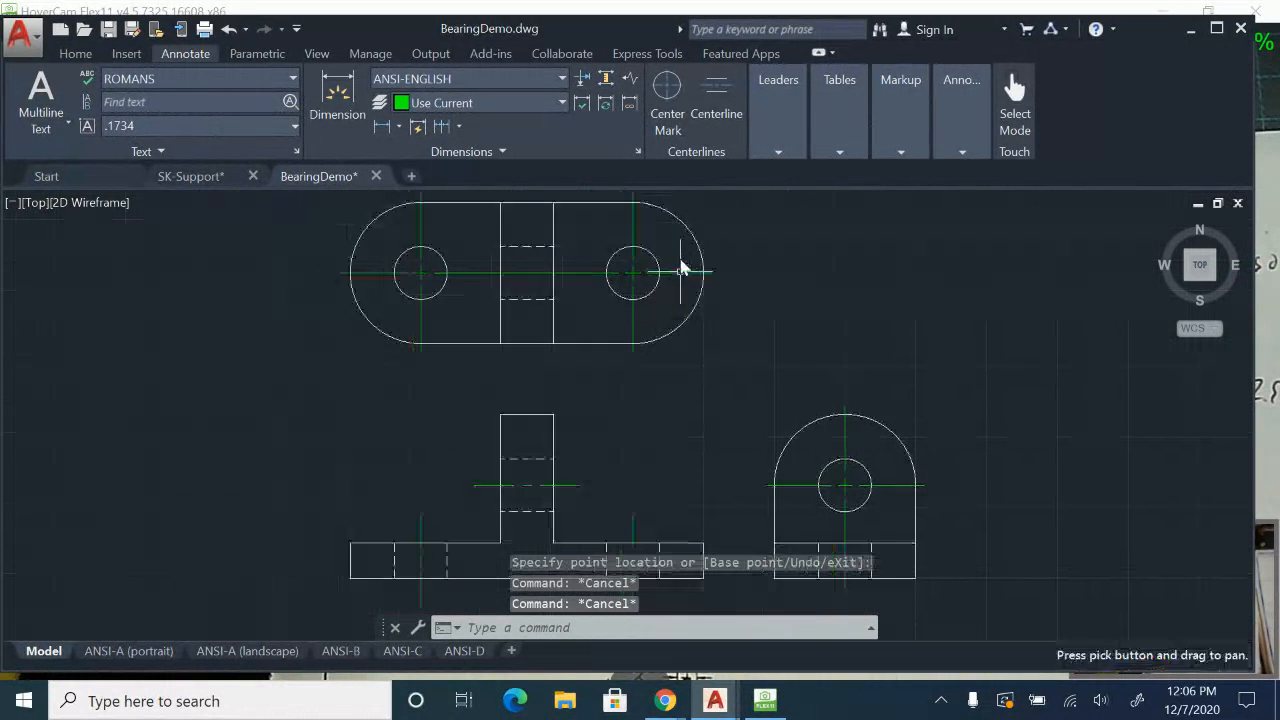
left_click(75, 55)
left_click(770, 79)
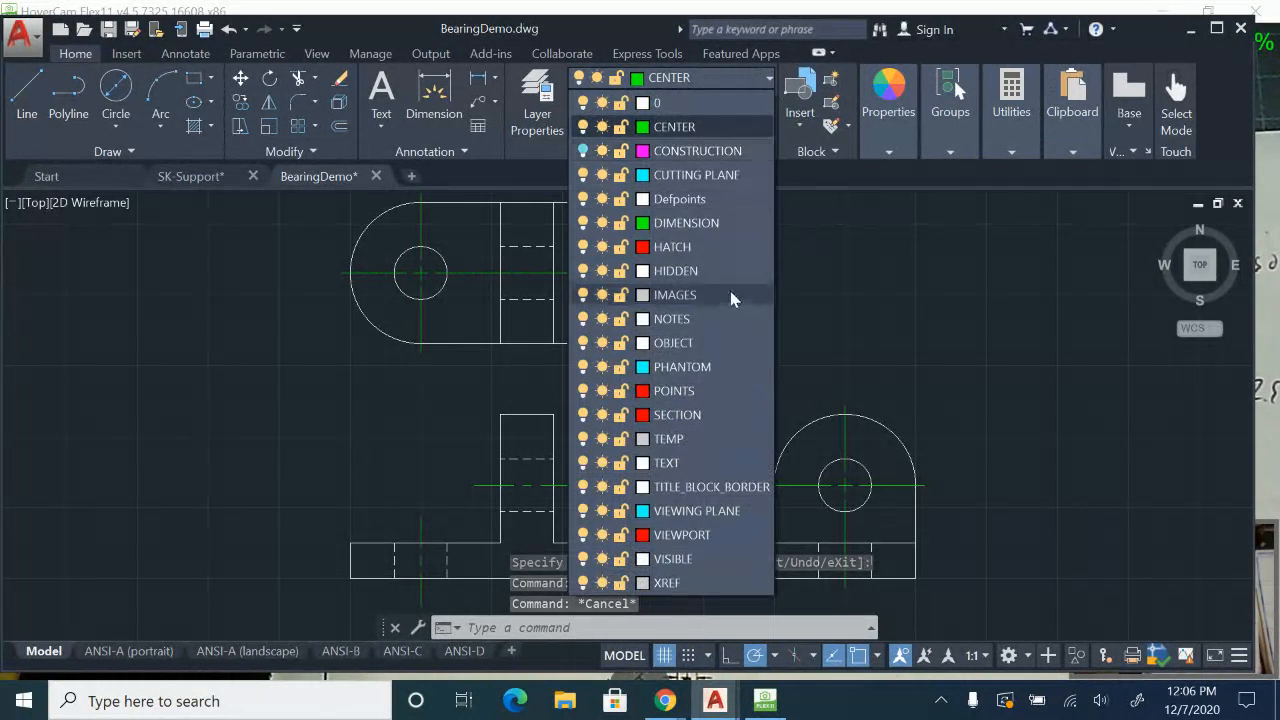
left_click(711, 223)
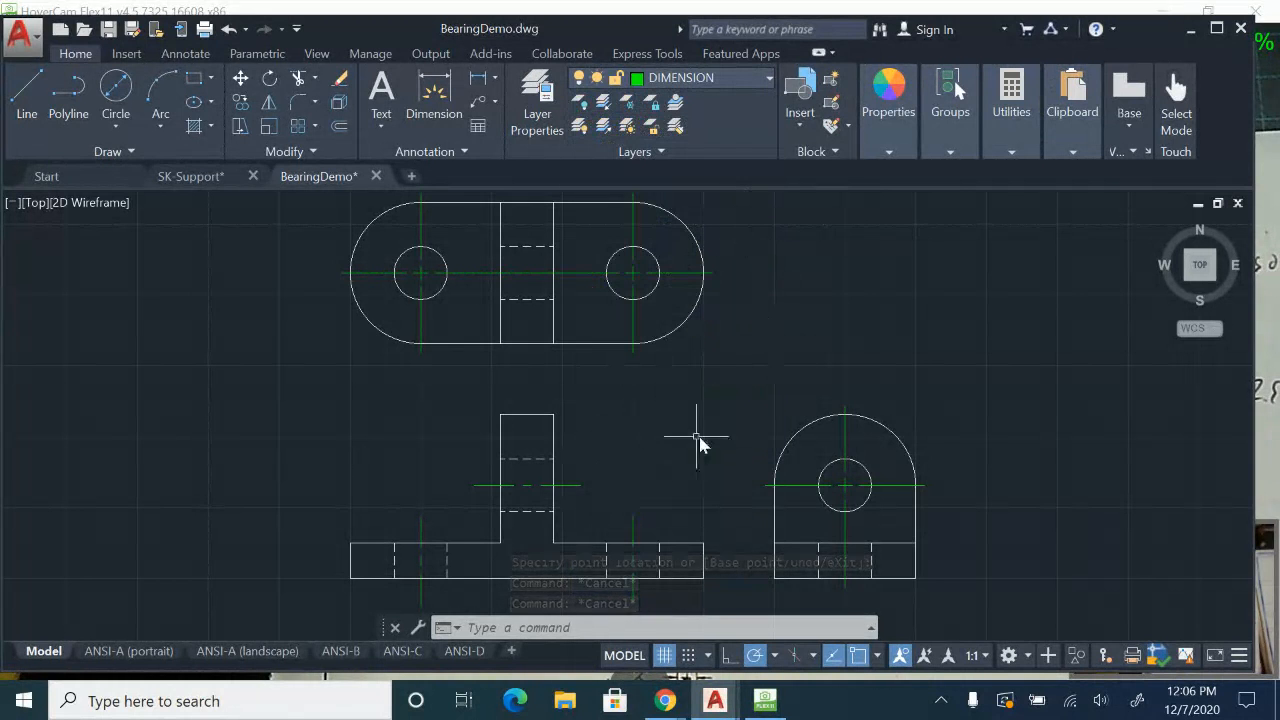
middle_click_drag(700, 445, 748, 454)
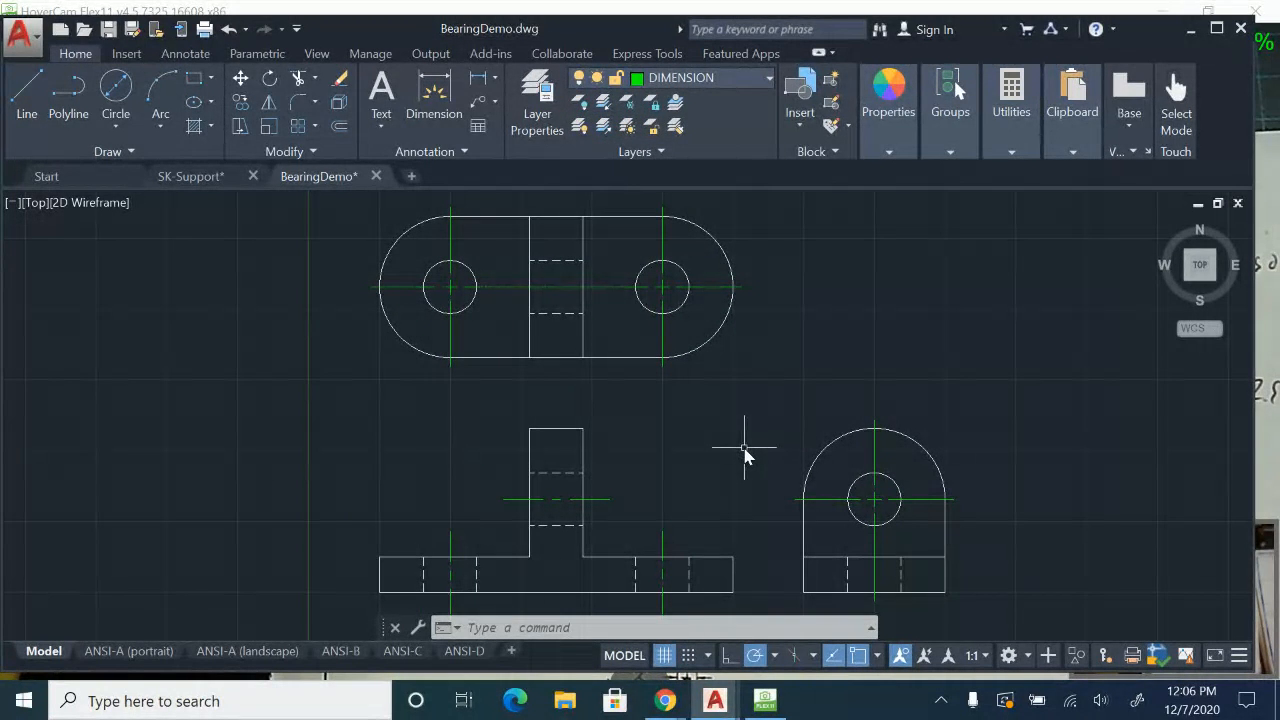
key("Escape")
key("Escape")
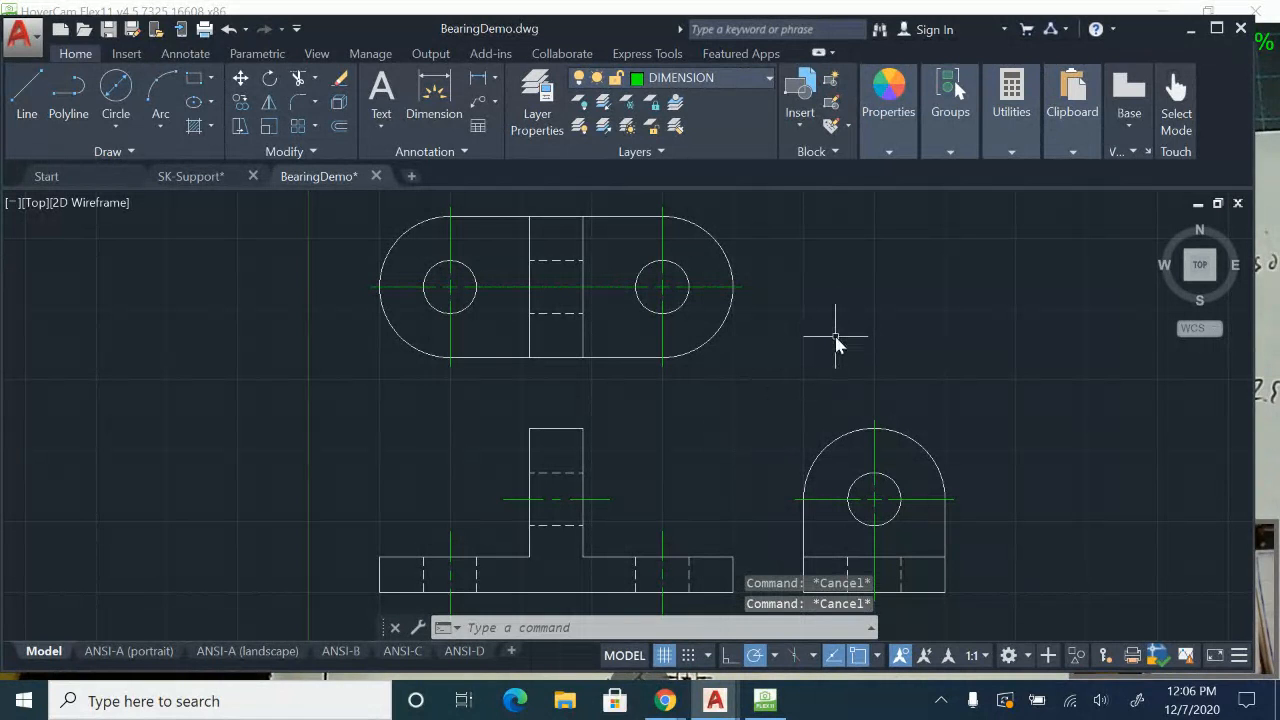